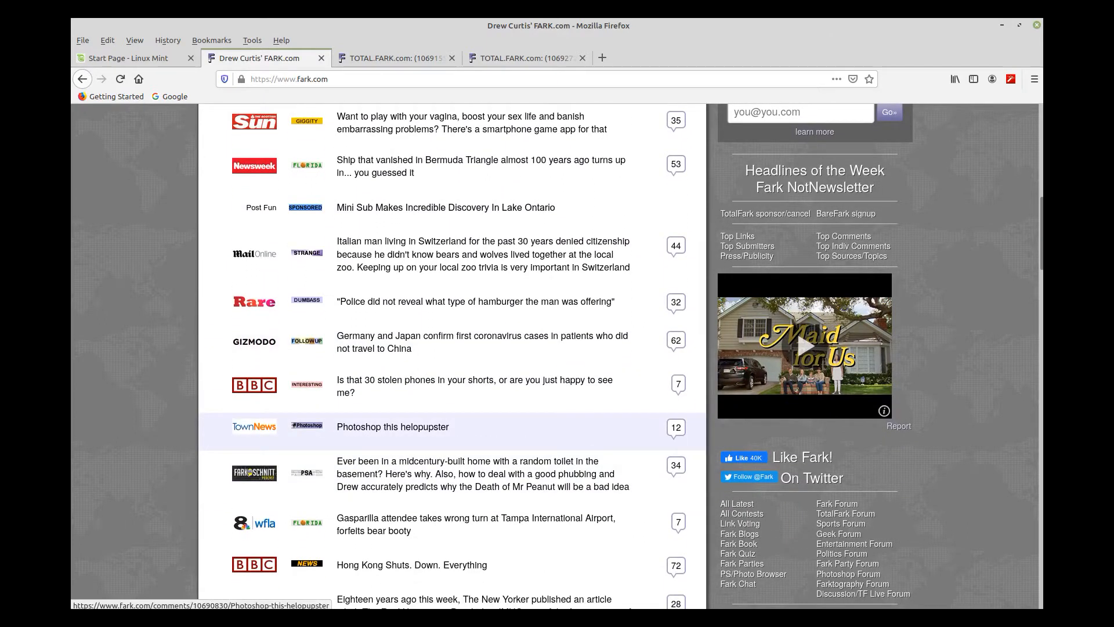
Open the comment thread for "Photoshop this helopupster" from the Fark headlines and view the original contest image
click(675, 428)
scroll(504, 261, down, 12)
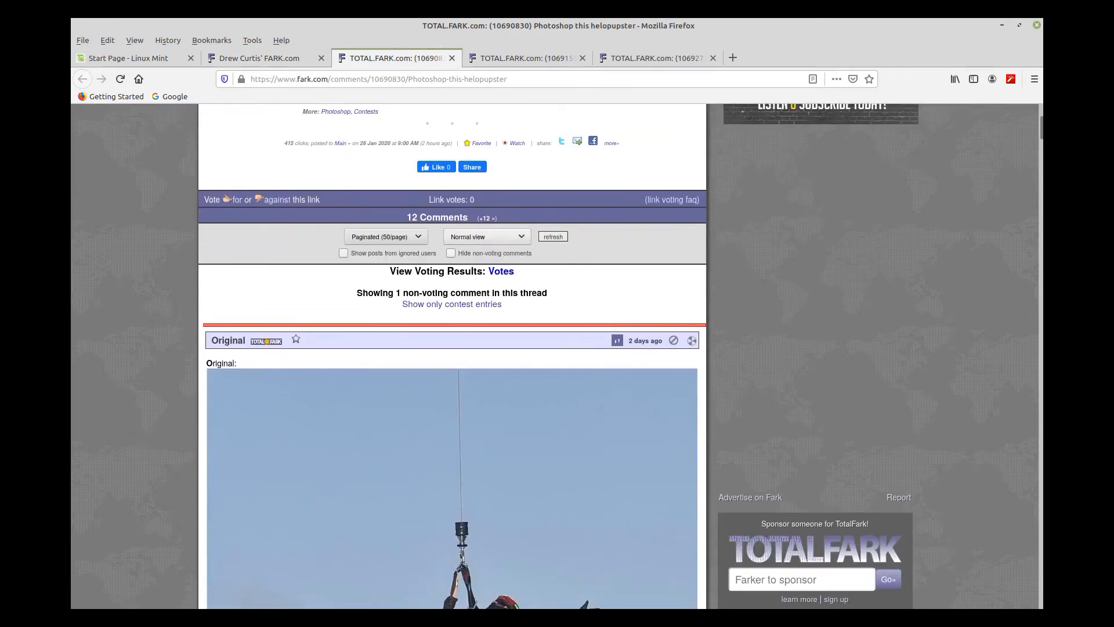
scroll(503, 264, down, 1)
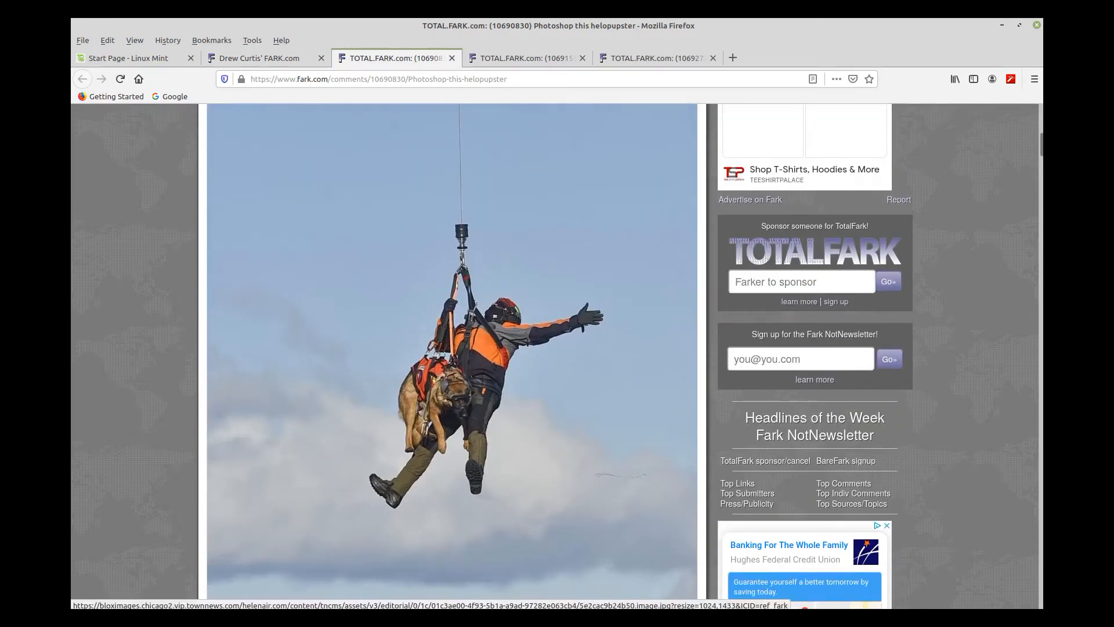
scroll(453, 348, down, 8)
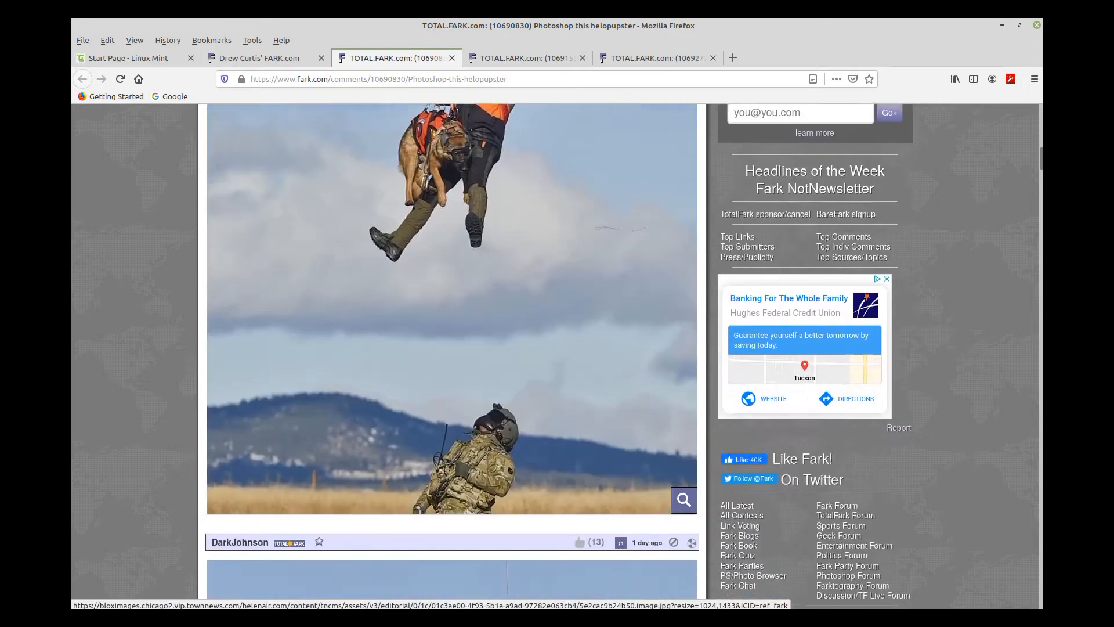
Examine all the submitted Photoshop contest entries in the helopupster thread, through to the last one
scroll(694, 336, down, 15)
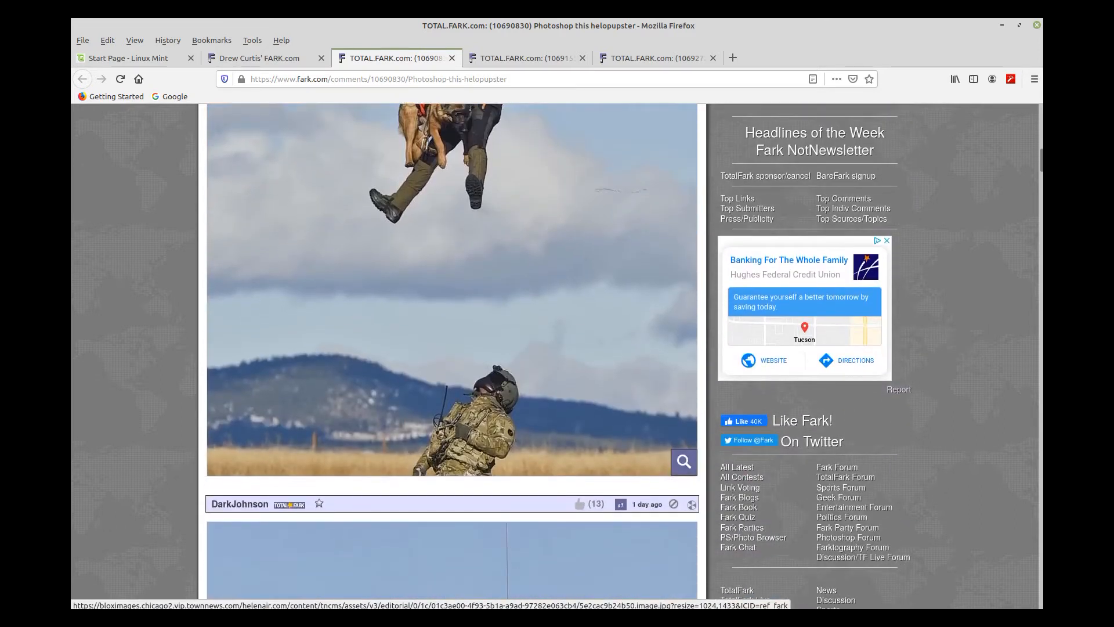
scroll(694, 336, down, 3)
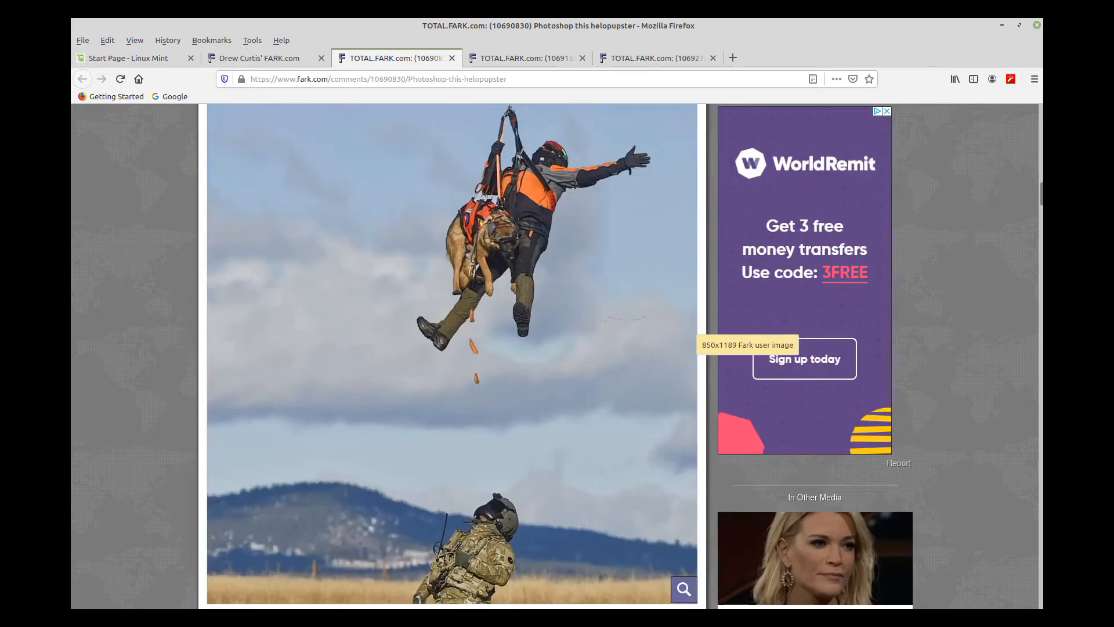
scroll(694, 335, down, 15)
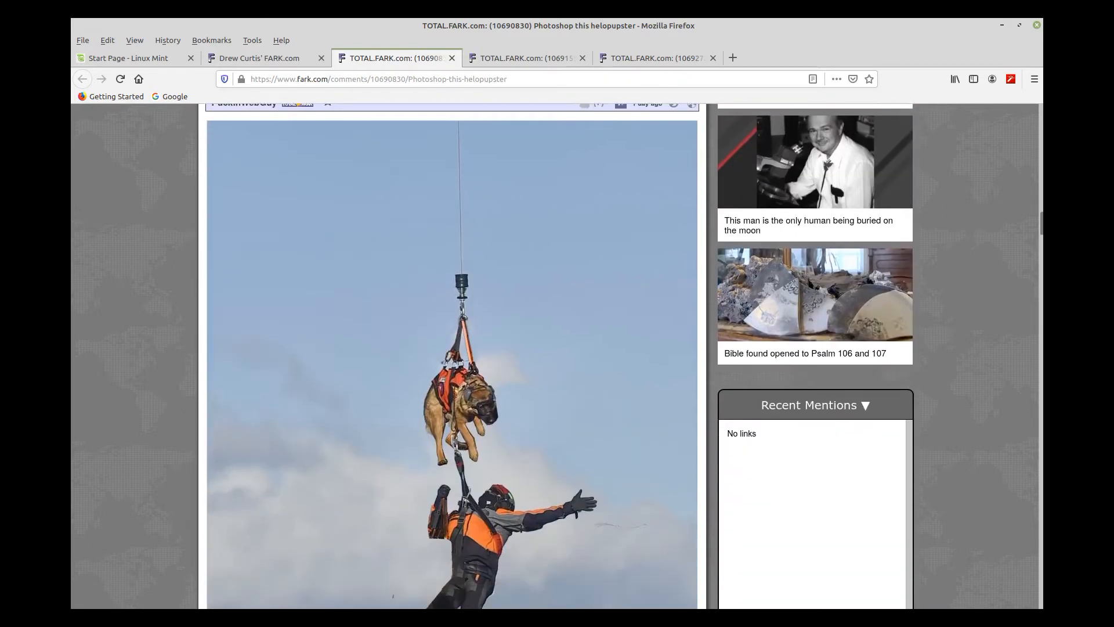
scroll(559, 356, down, 4)
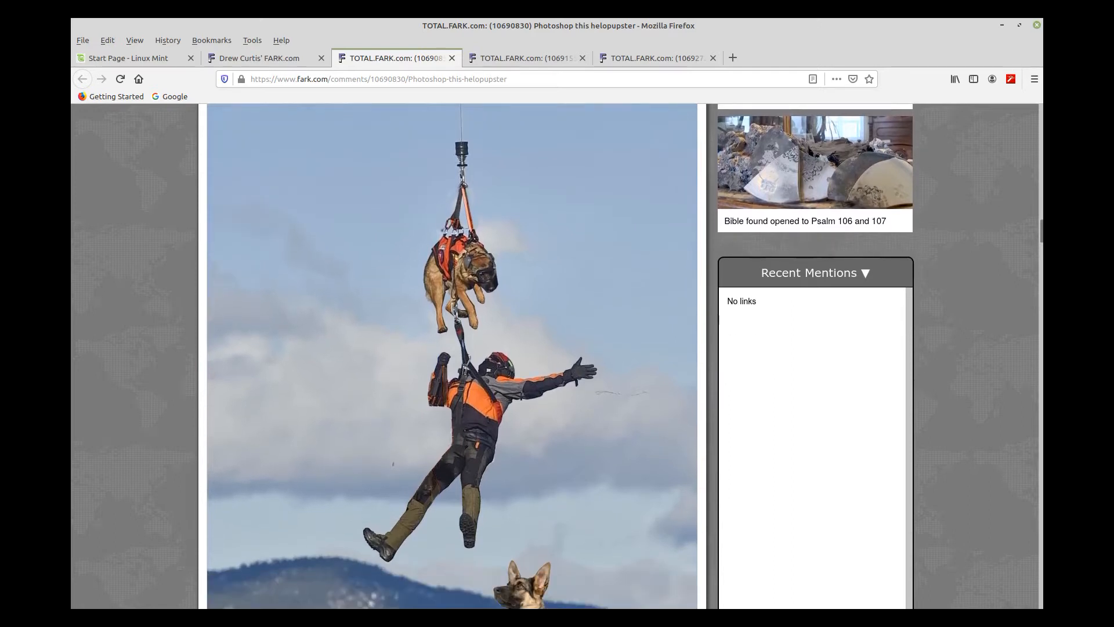
scroll(559, 356, down, 3)
scroll(583, 401, down, 11)
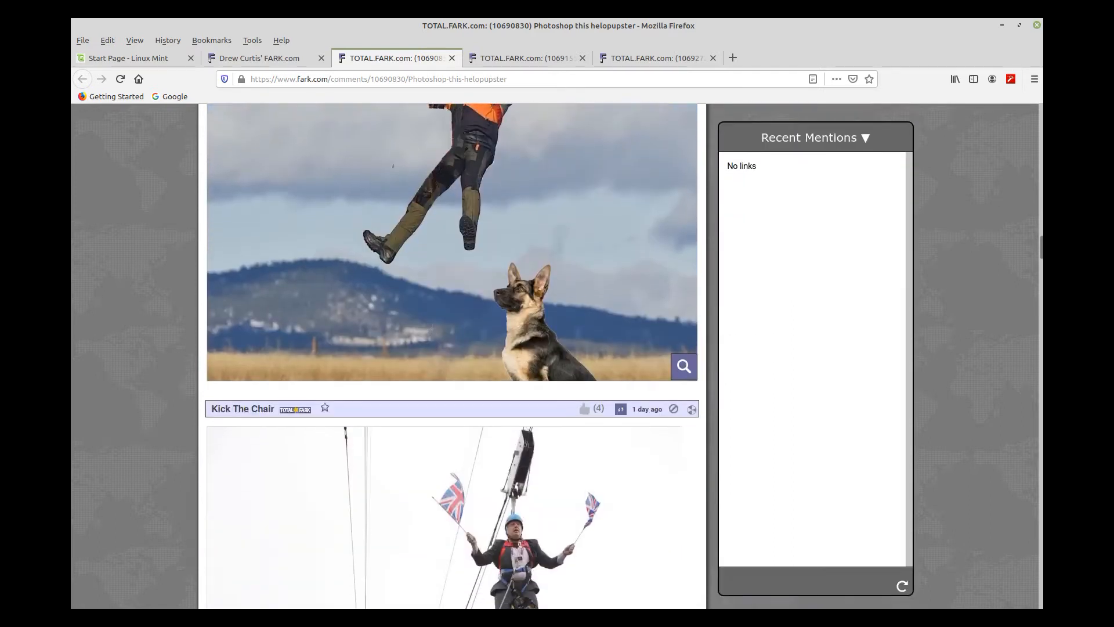
scroll(453, 356, down, 3)
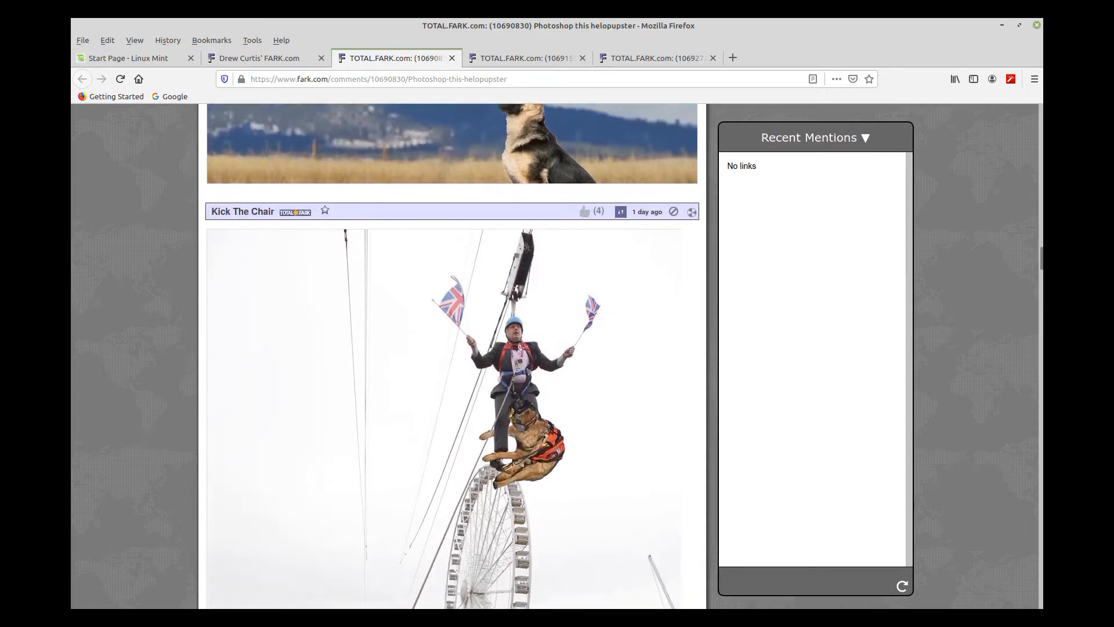
scroll(453, 355, down, 3)
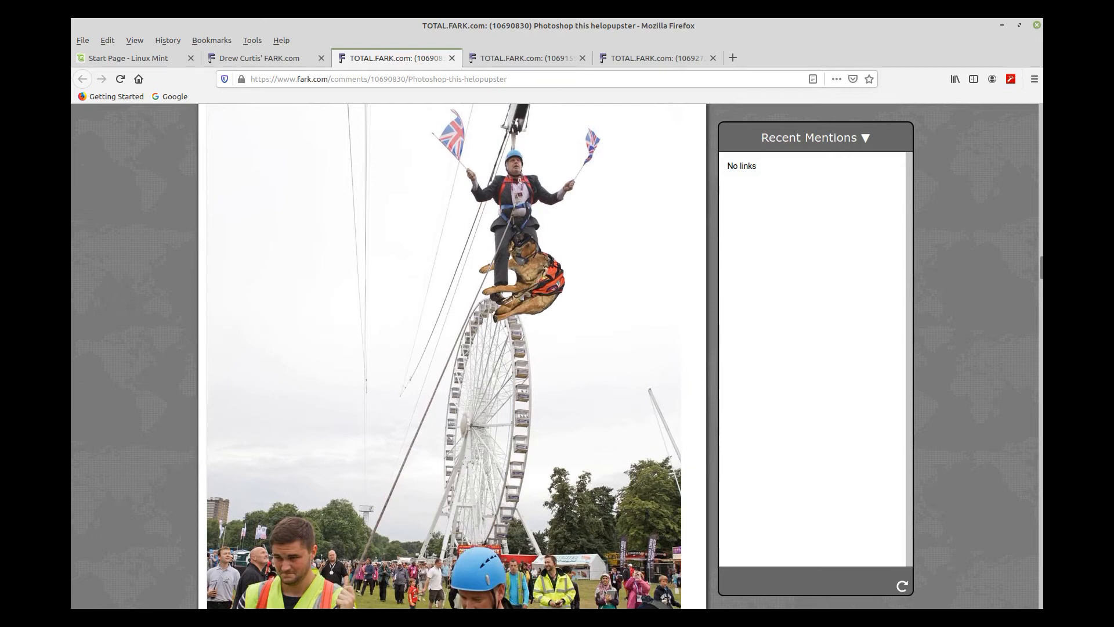
scroll(444, 355, down, 1)
scroll(444, 356, down, 4)
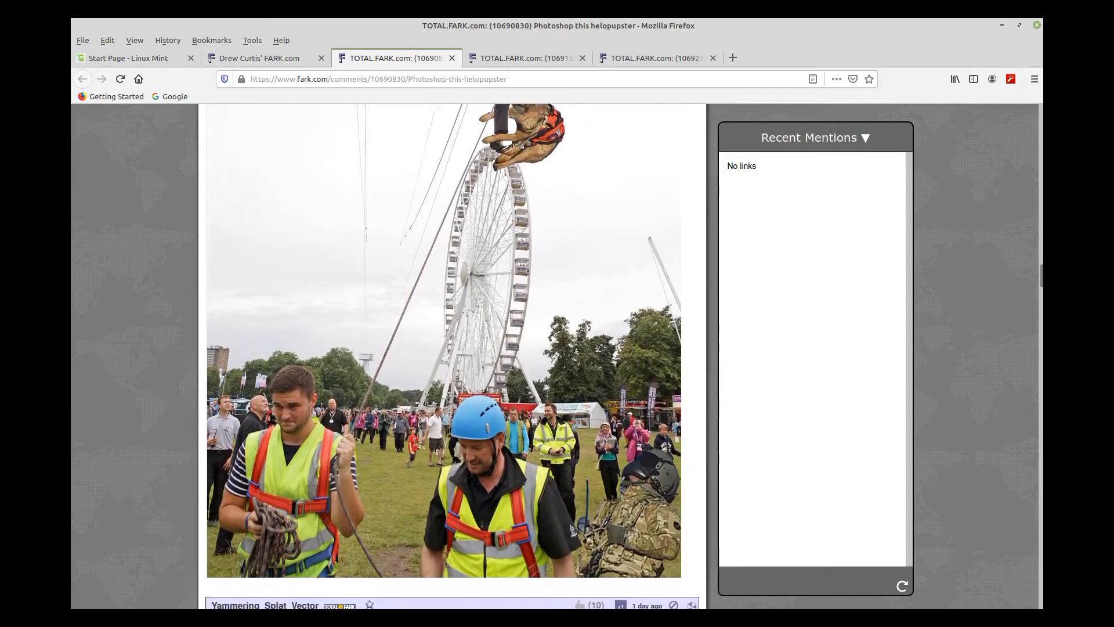
scroll(453, 355, down, 15)
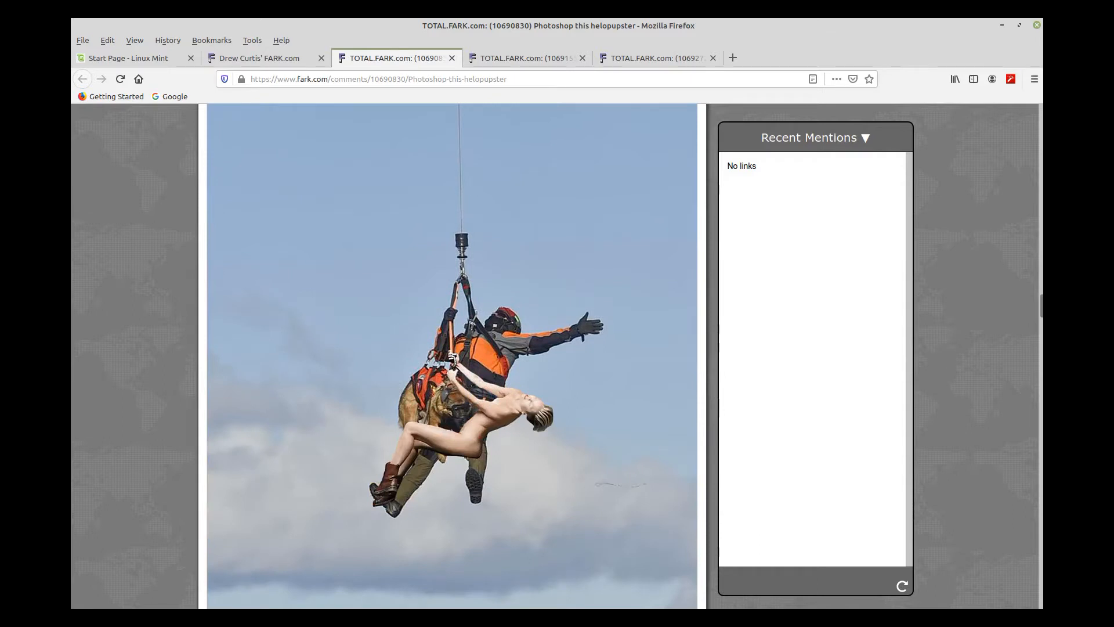
scroll(452, 356, down, 2)
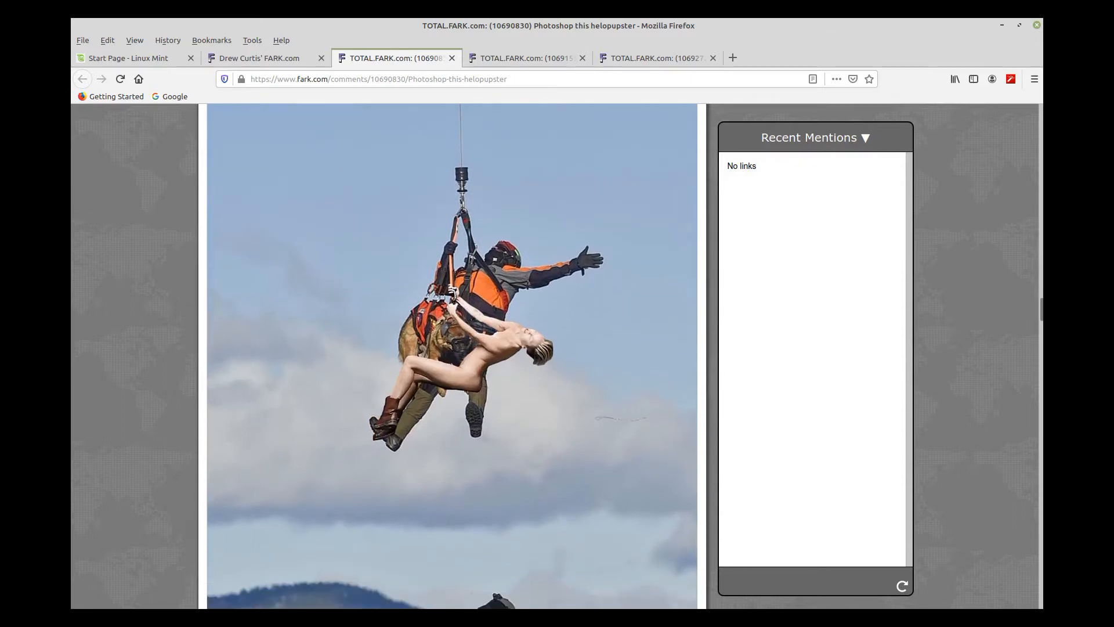
scroll(452, 356, down, 11)
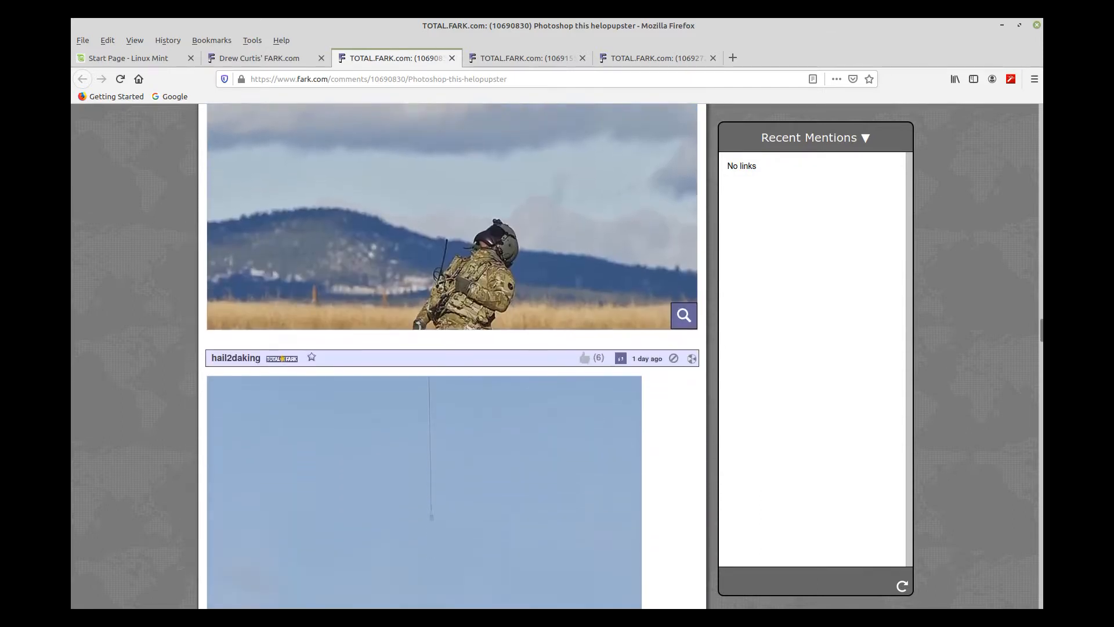
scroll(452, 356, down, 12)
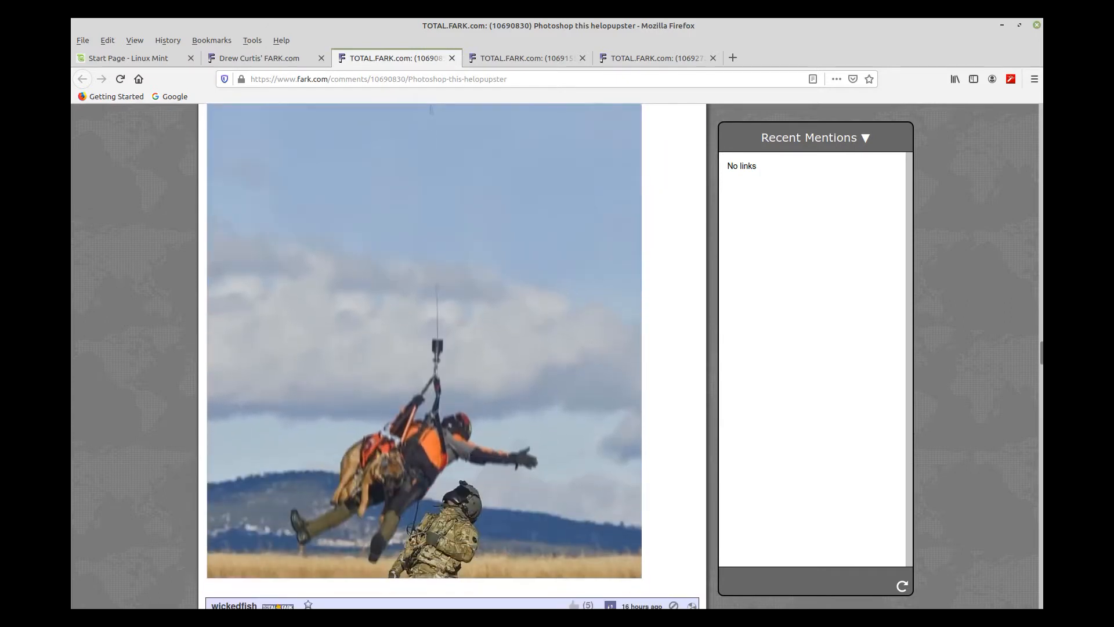
scroll(453, 356, down, 2)
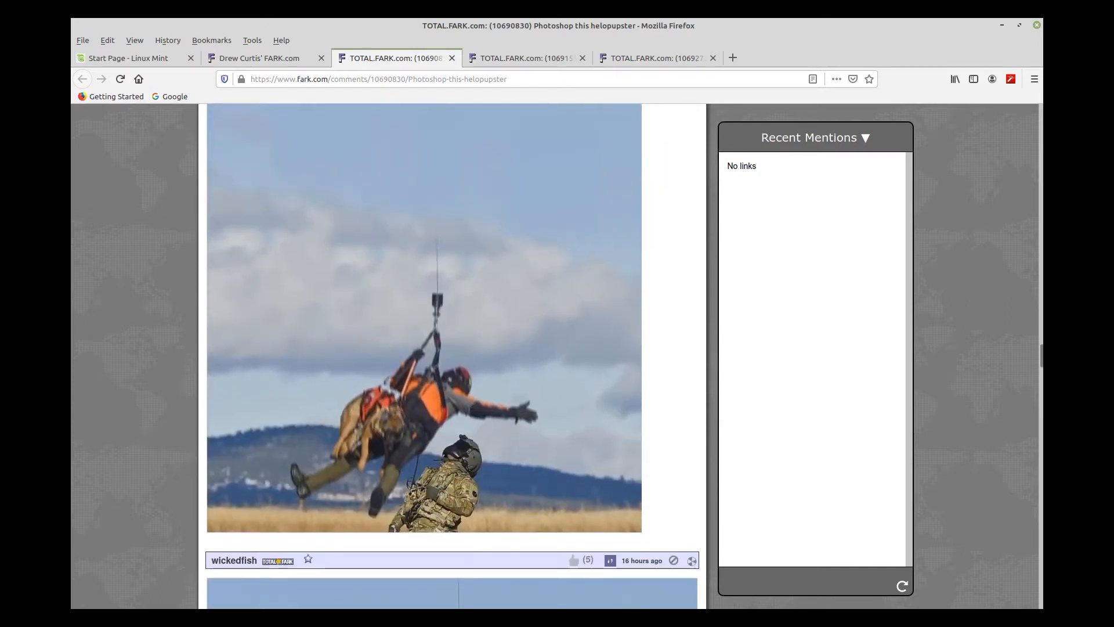
scroll(453, 356, down, 12)
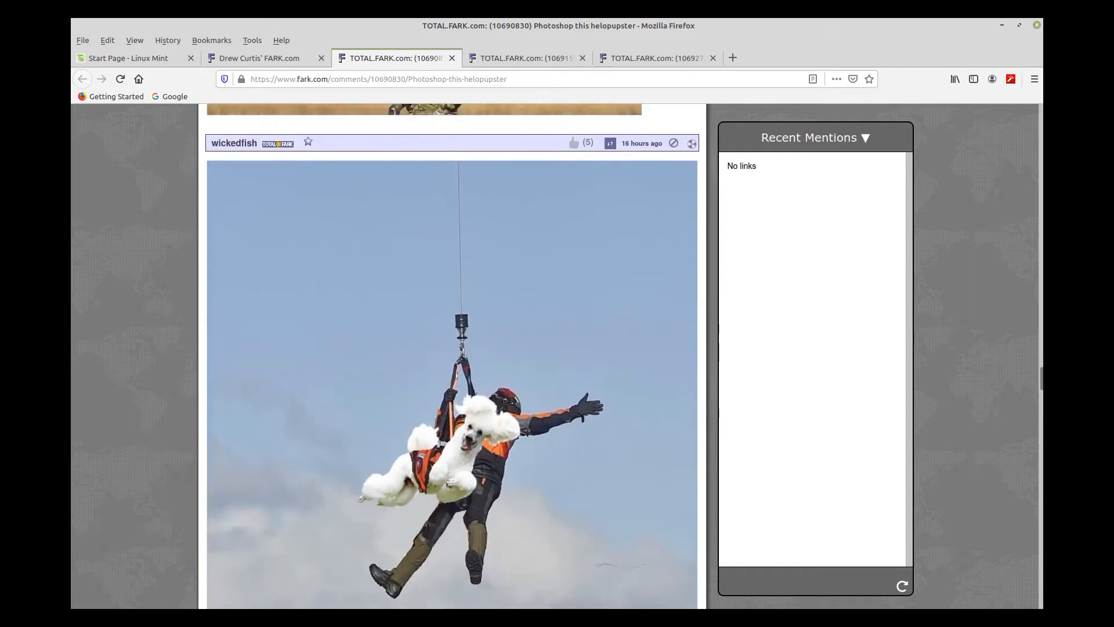
scroll(453, 356, down, 3)
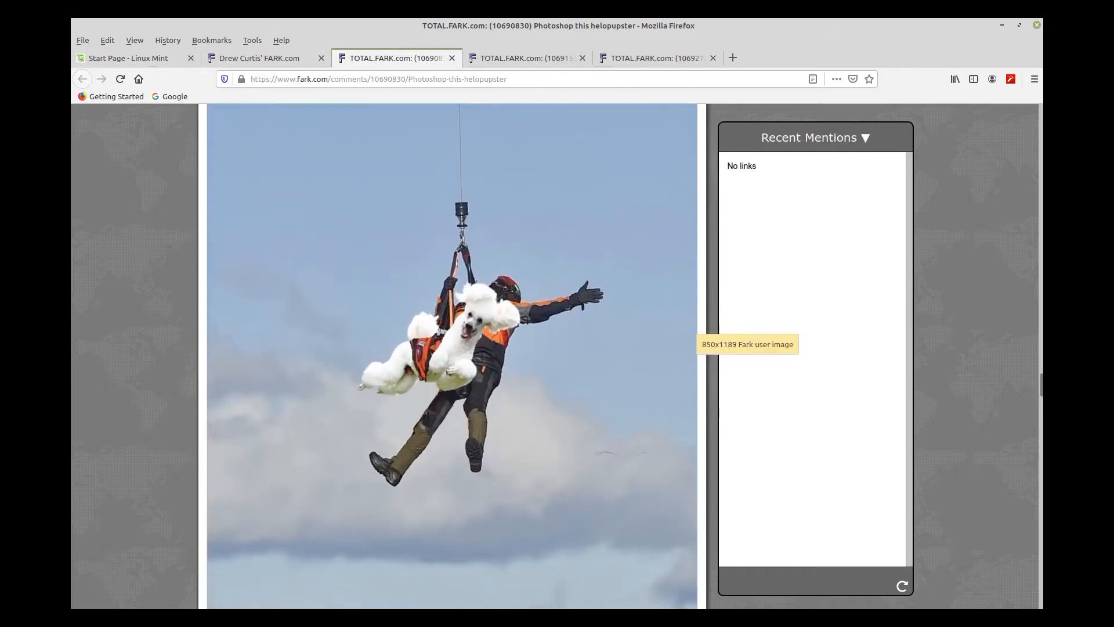
scroll(453, 356, down, 6)
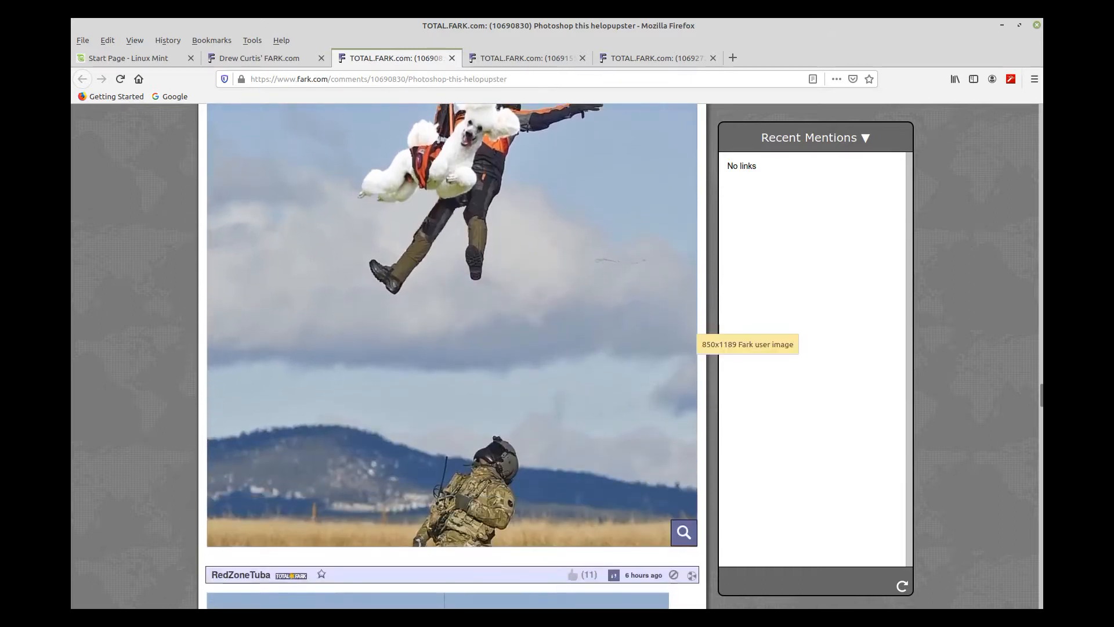
scroll(453, 357, down, 5)
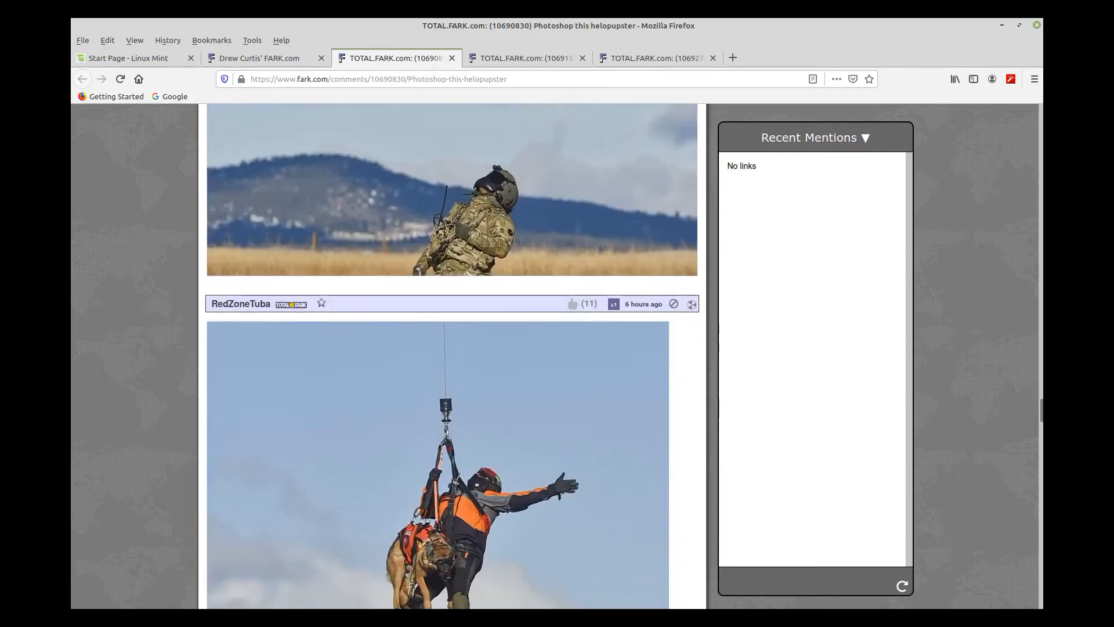
scroll(453, 356, down, 3)
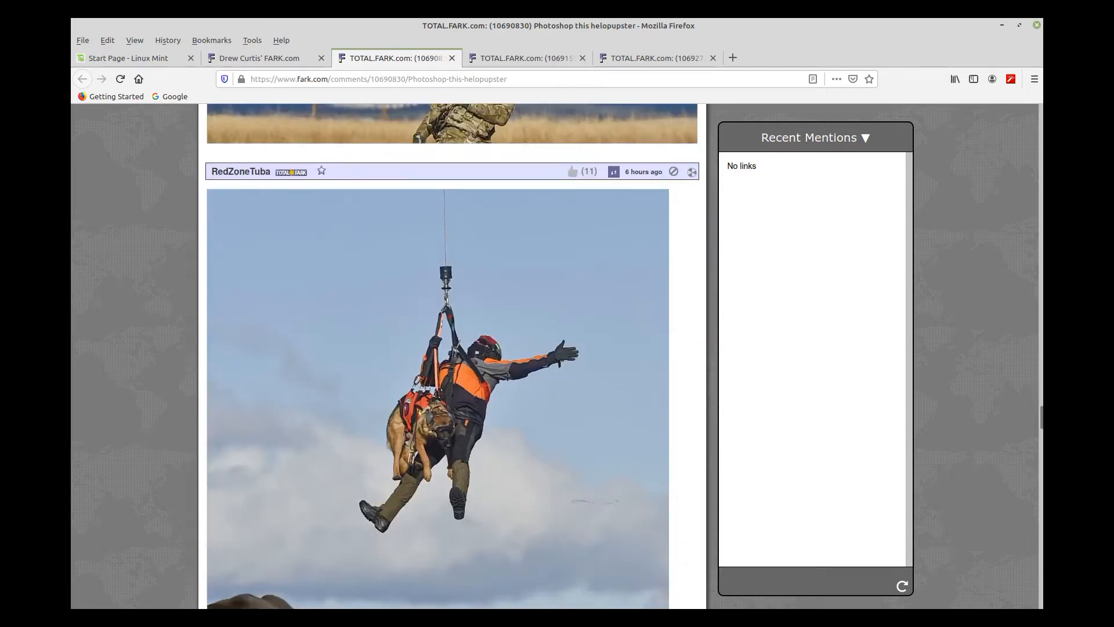
scroll(453, 357, down, 1)
scroll(452, 356, down, 2)
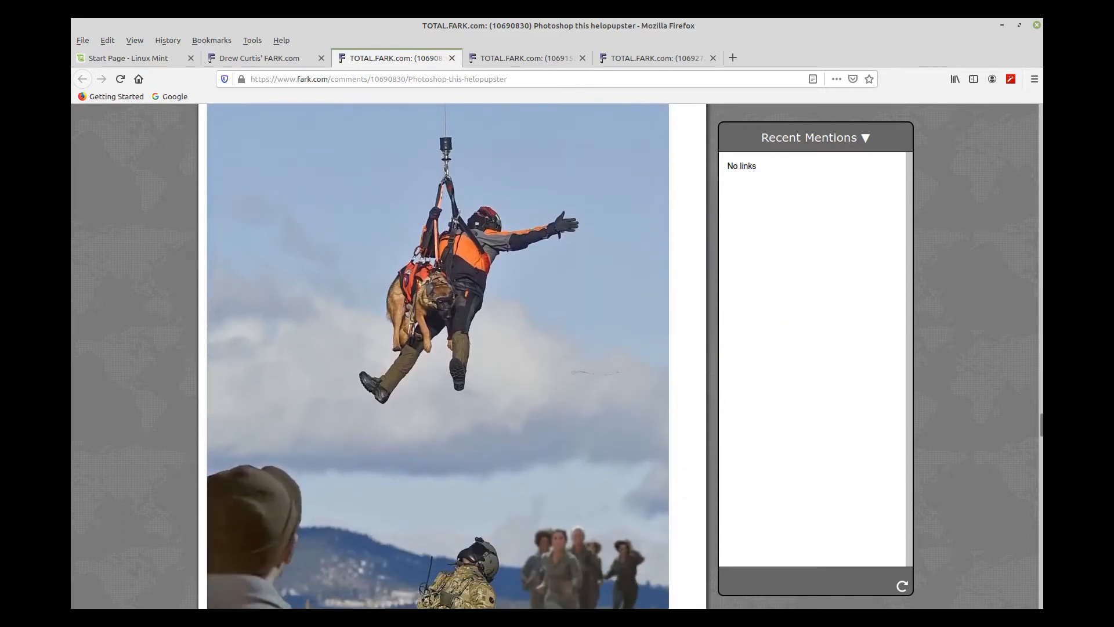
scroll(453, 356, down, 1)
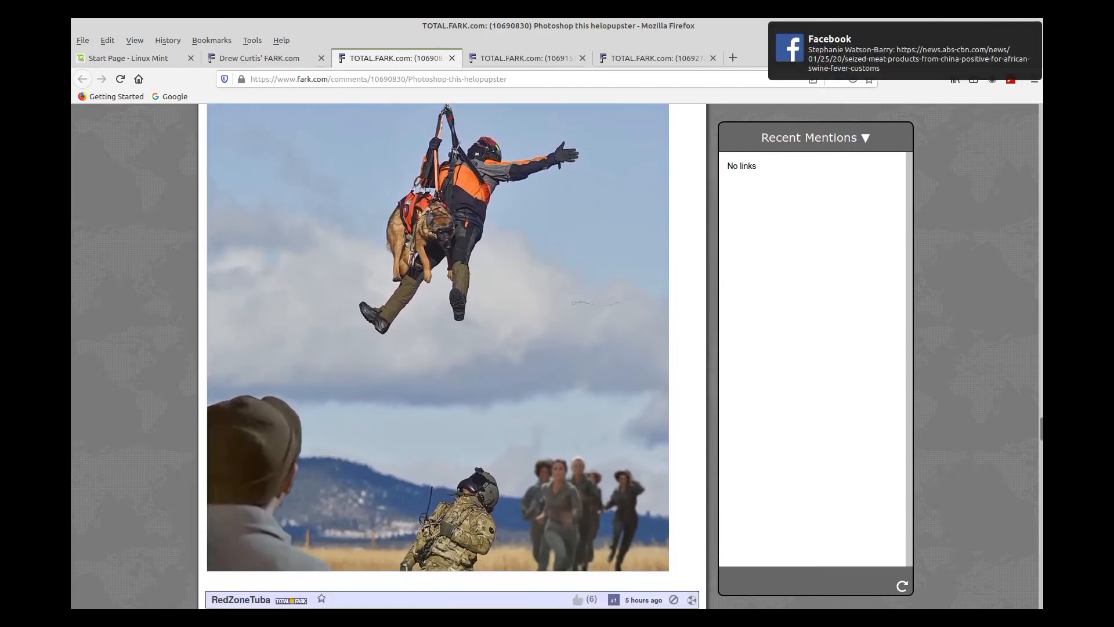
scroll(453, 356, down, 1)
scroll(452, 356, down, 6)
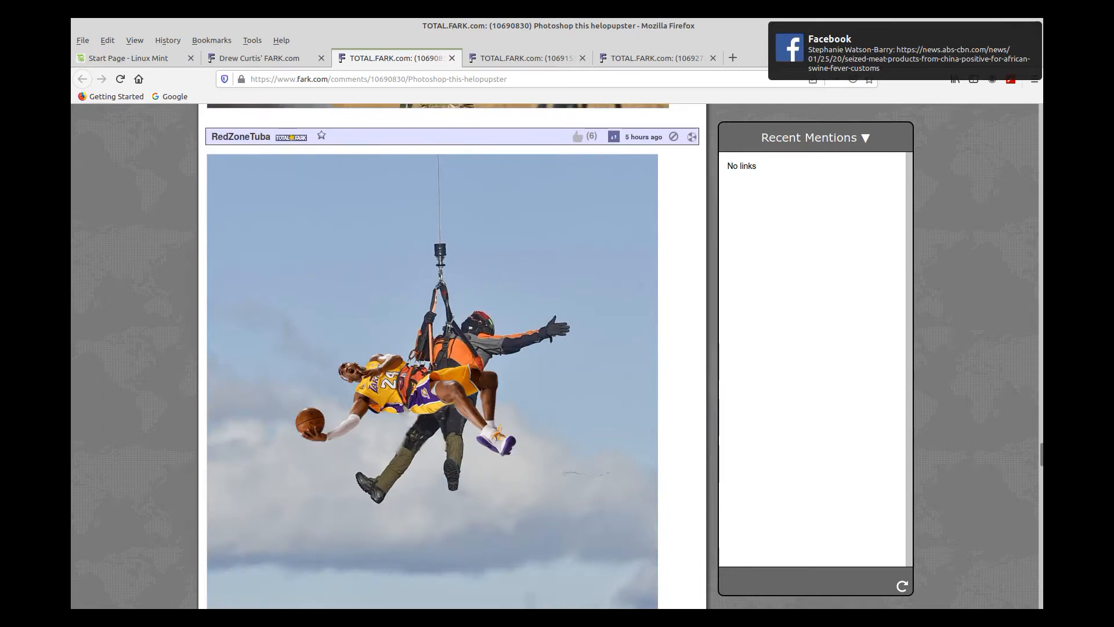
scroll(453, 356, down, 2)
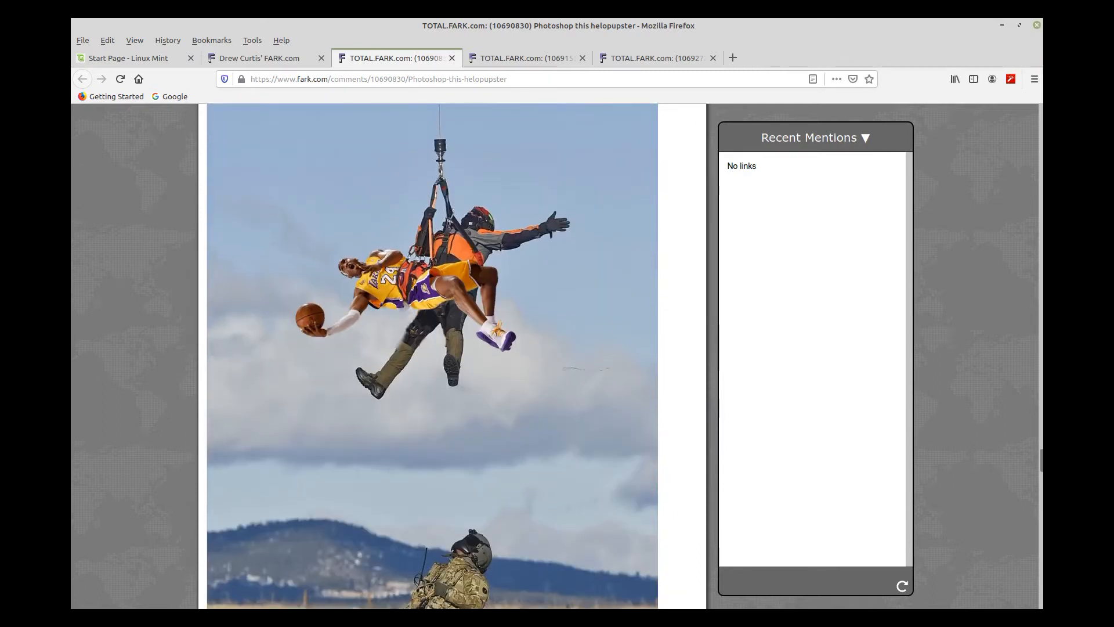
scroll(453, 356, down, 2)
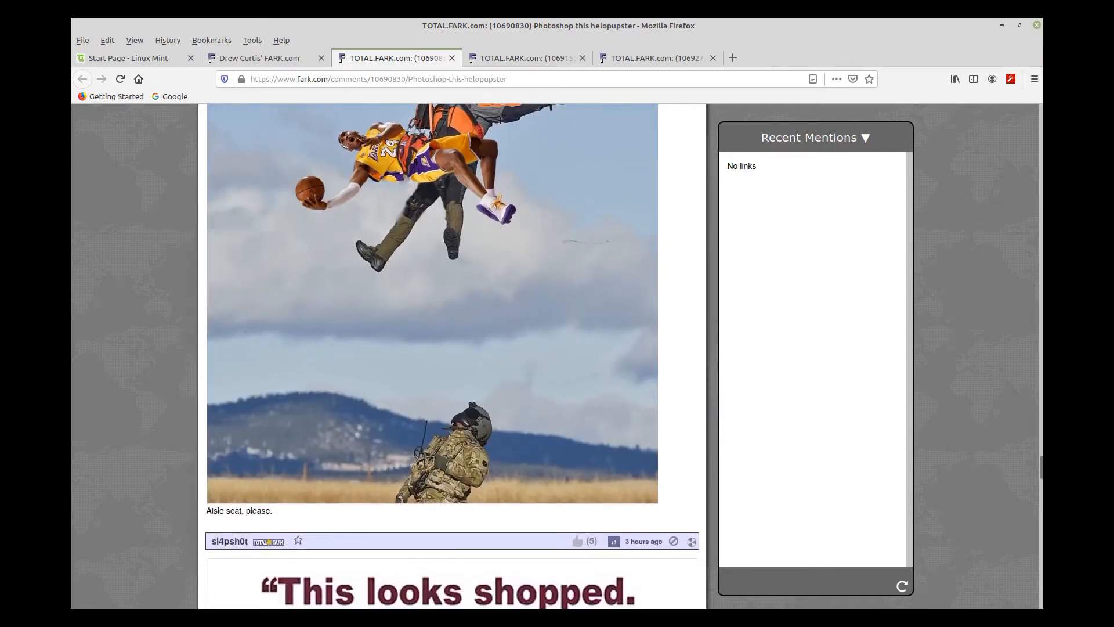
scroll(452, 356, down, 5)
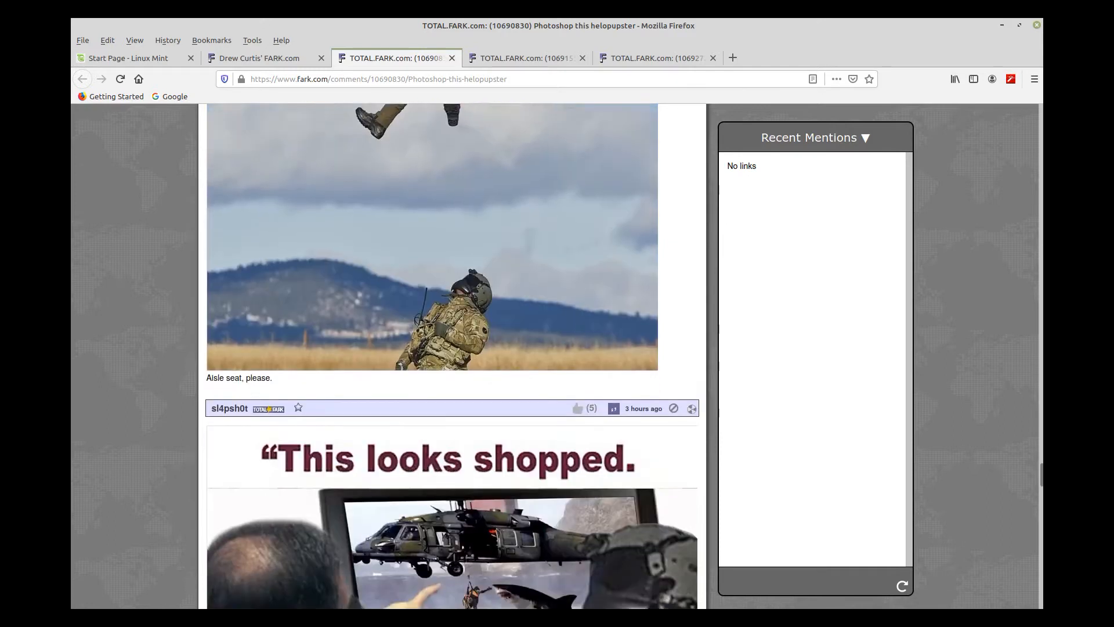
scroll(452, 356, down, 1)
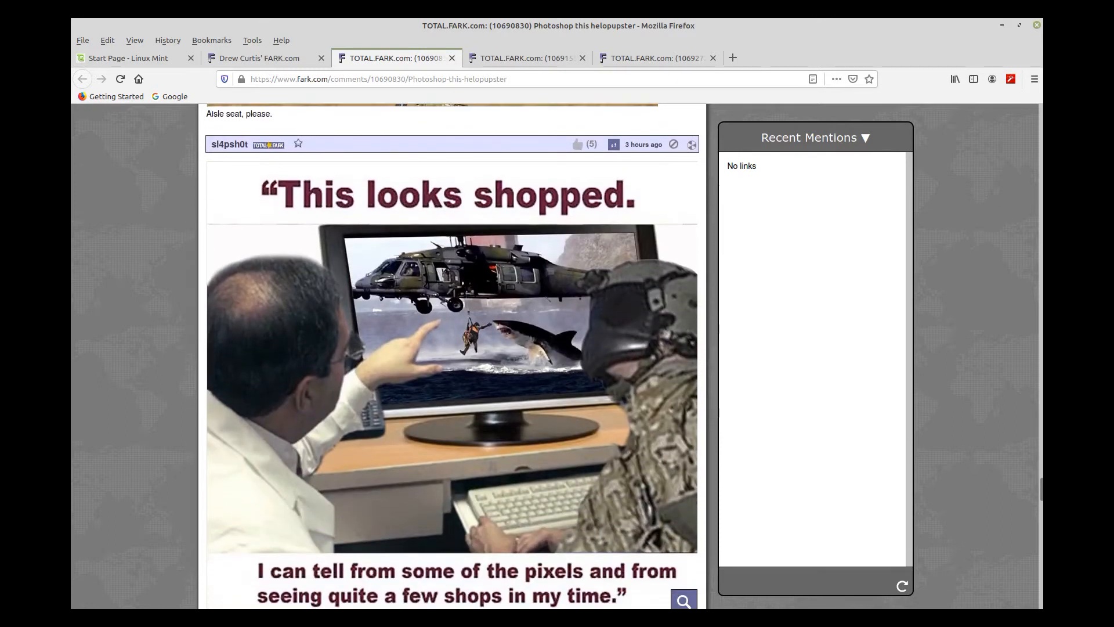
scroll(452, 357, down, 1)
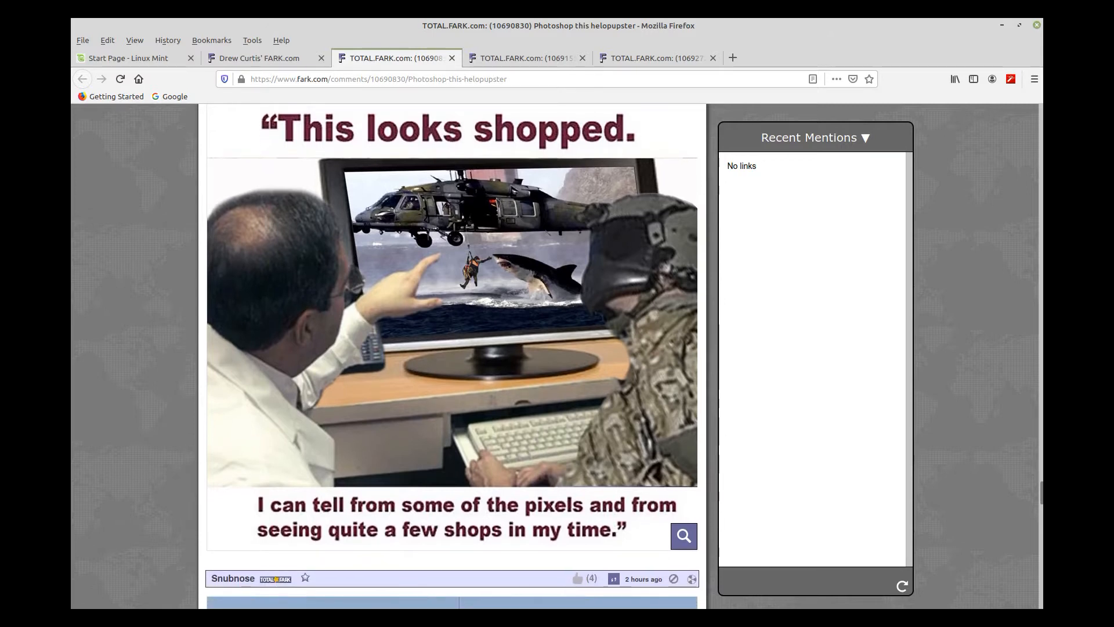
scroll(452, 357, down, 6)
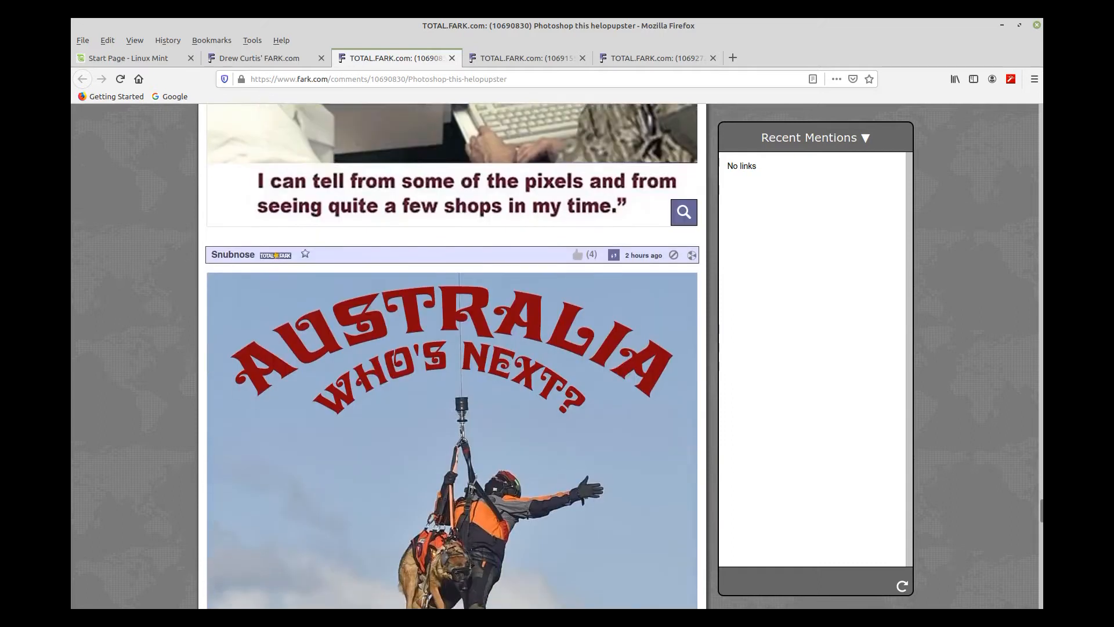
scroll(453, 357, down, 2)
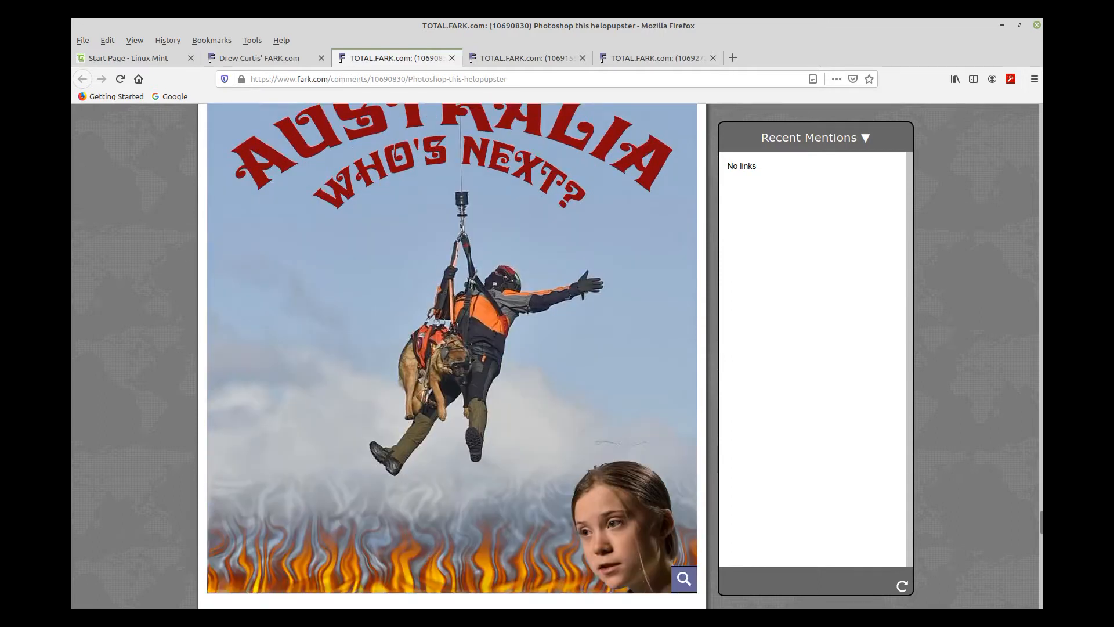
scroll(453, 357, down, 6)
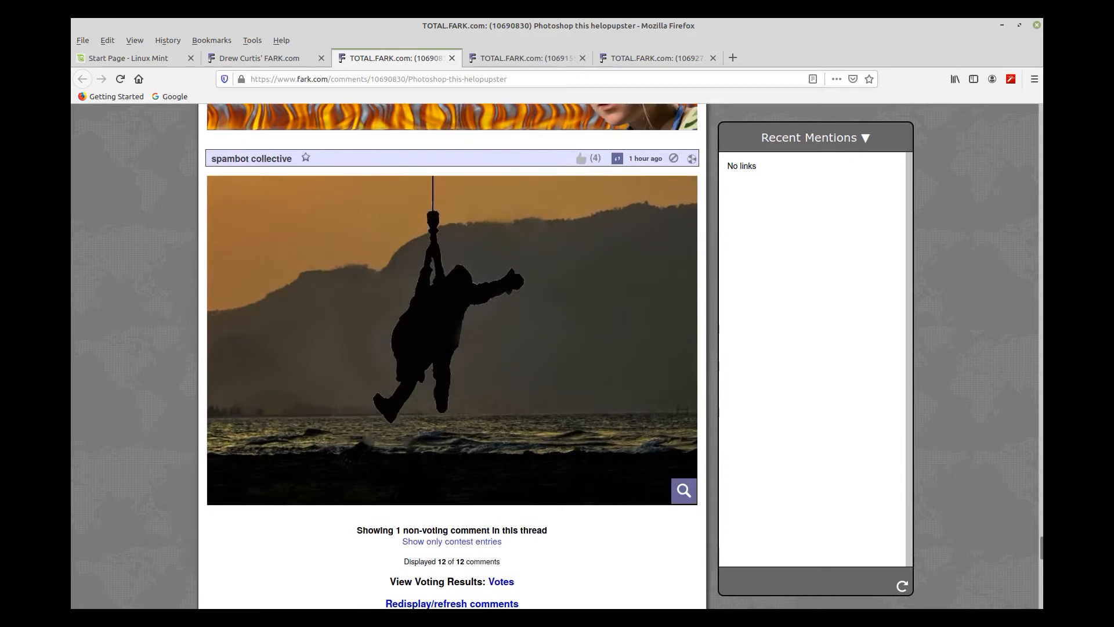
Return to the original photo of the rescuer and dog at the start of the thread
scroll(453, 357, up, 15)
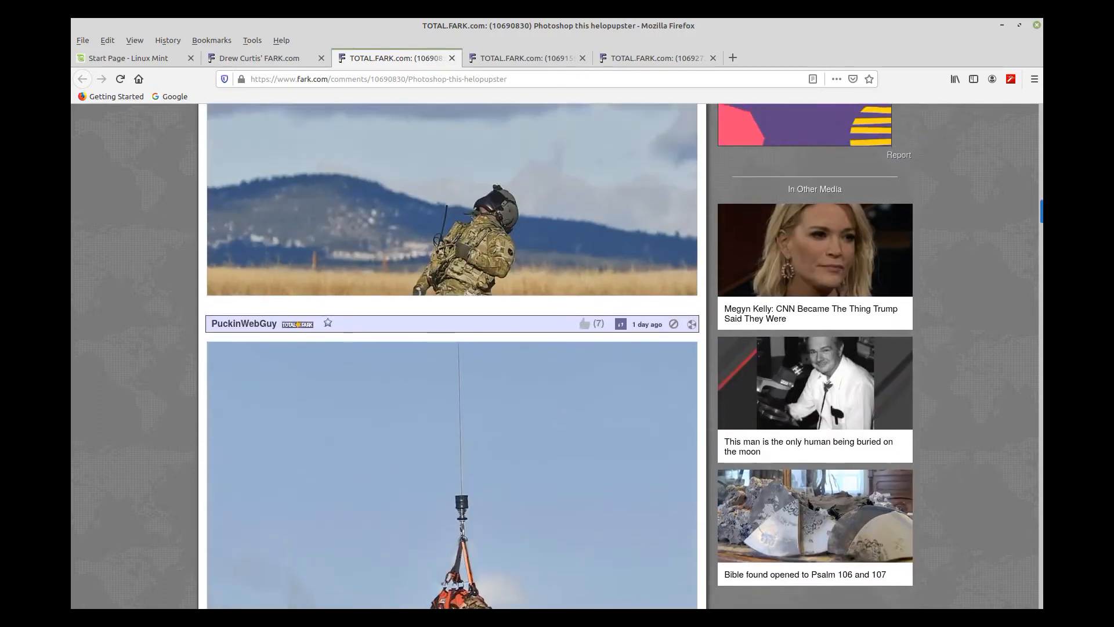
scroll(453, 357, up, 15)
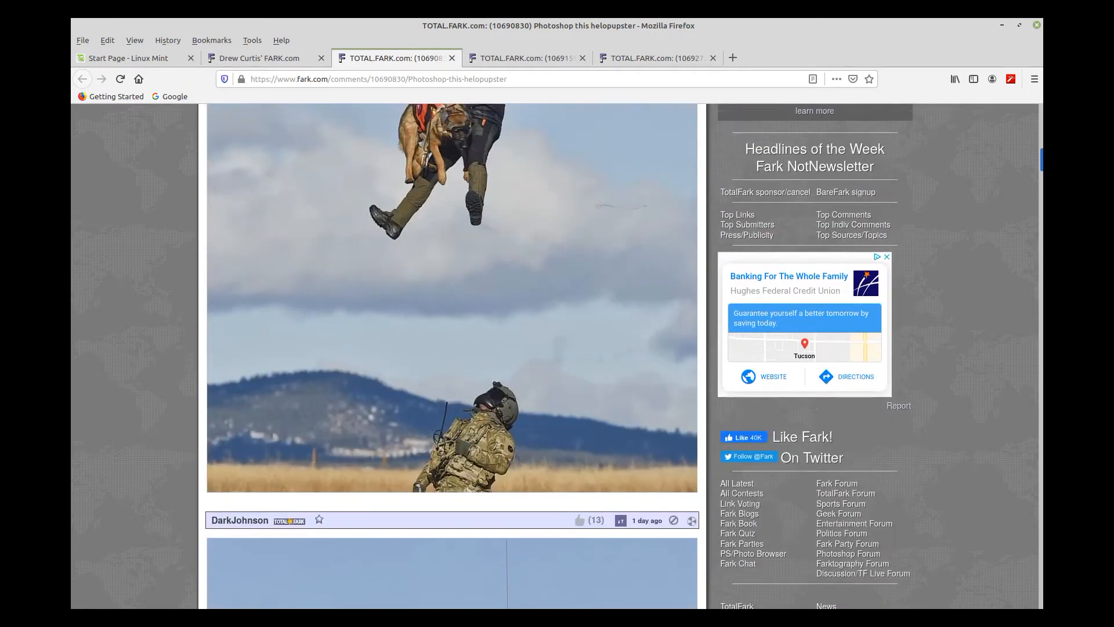
scroll(453, 356, up, 5)
scroll(453, 356, down, 8)
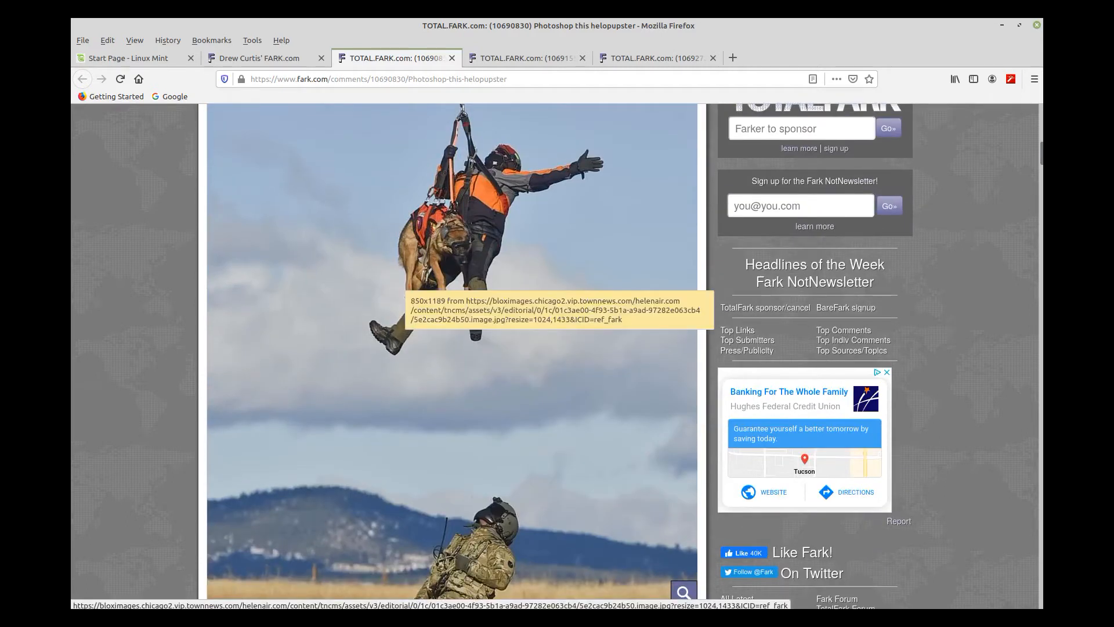
Copy the original photo of the rescuer and dog from the thread and paste it into GIMP as a new image
right_click(407, 279)
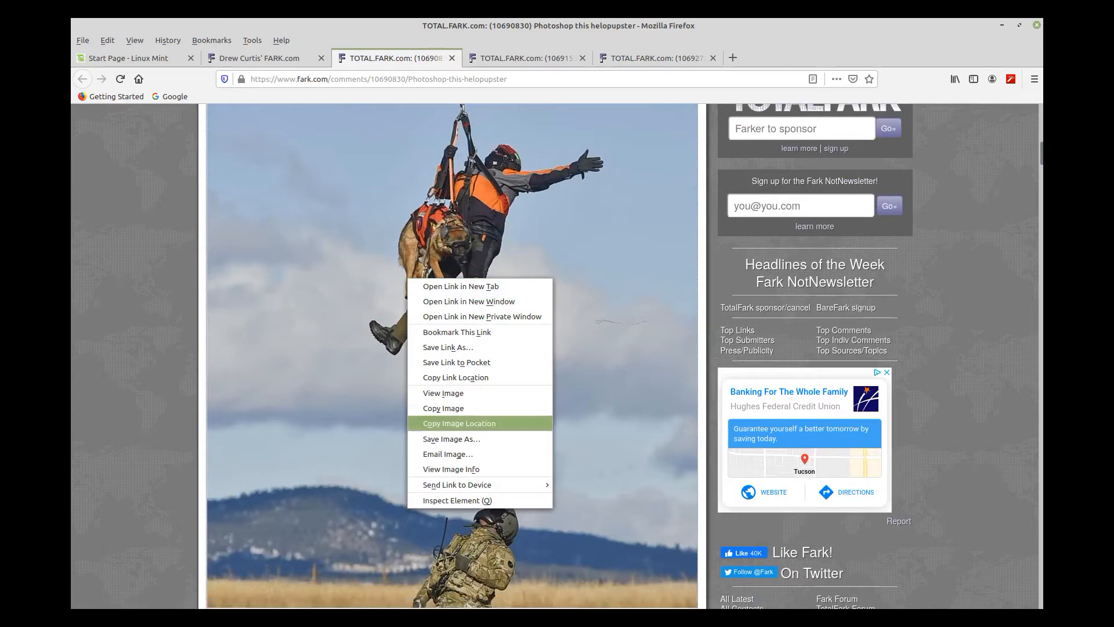
click(443, 408)
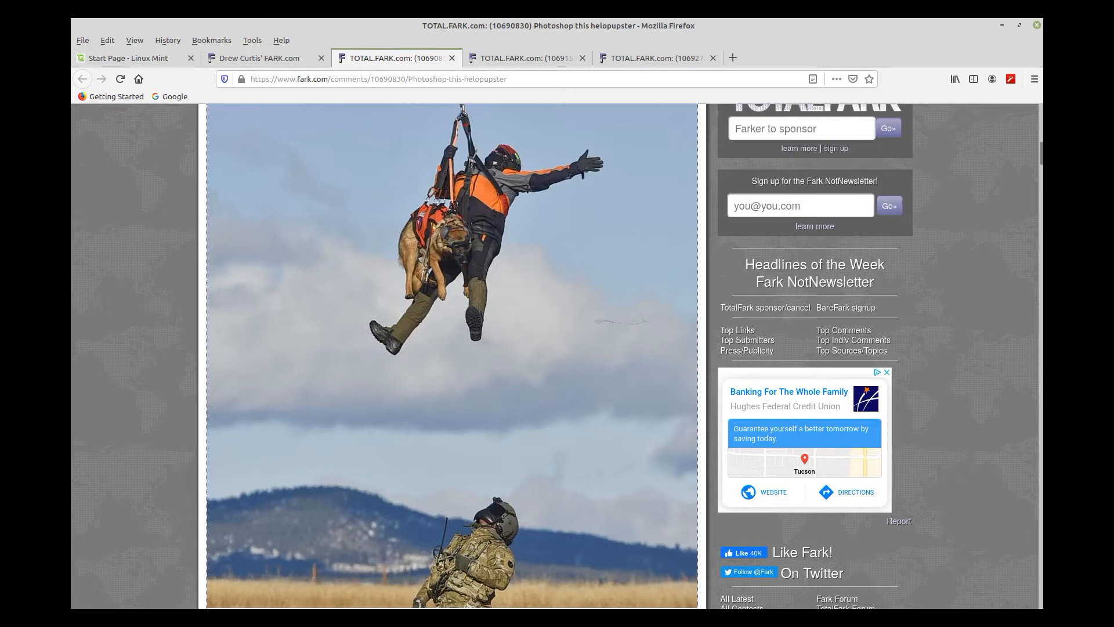
mouse_move(1041, 152)
mouse_down()
mouse_move(1041, 235)
mouse_move(1041, 133)
mouse_move(1041, 153)
mouse_up()
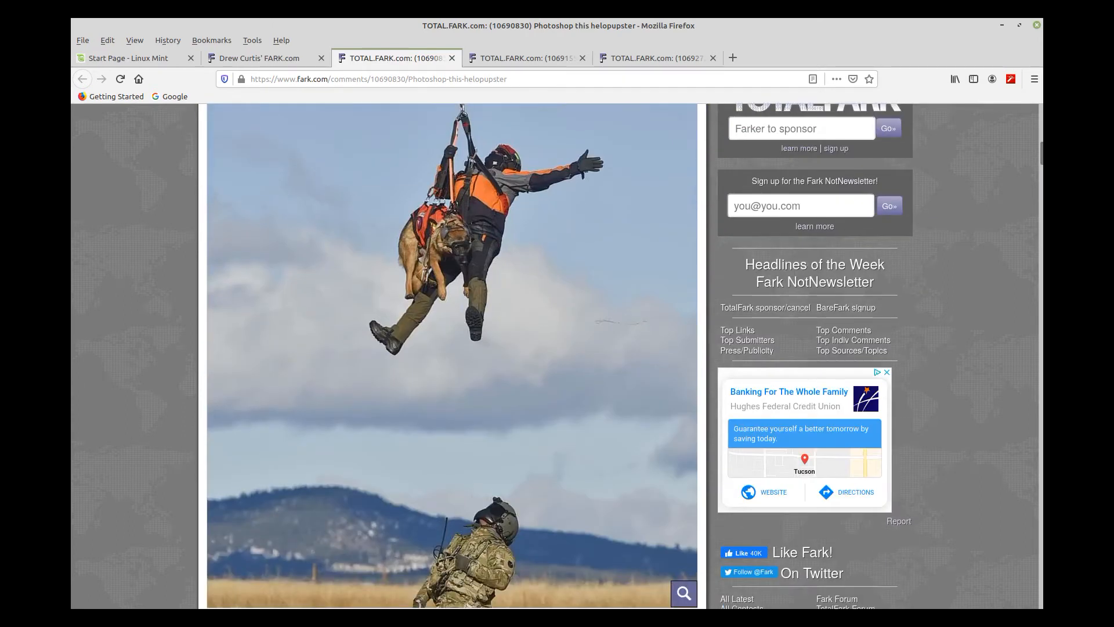
right_click(405, 276)
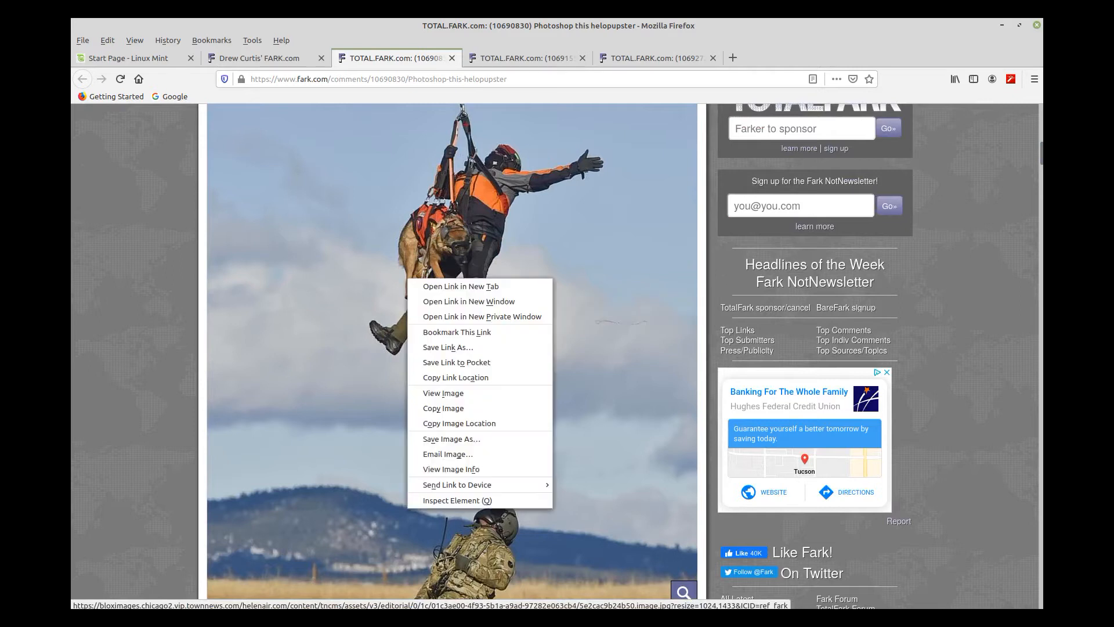
click(458, 423)
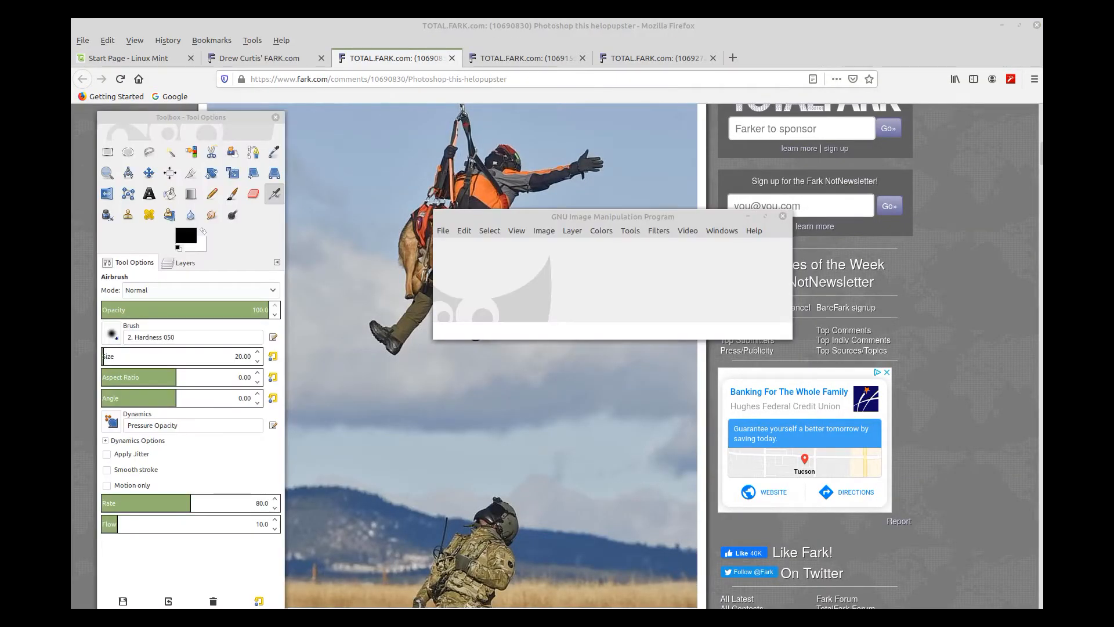
click(464, 230)
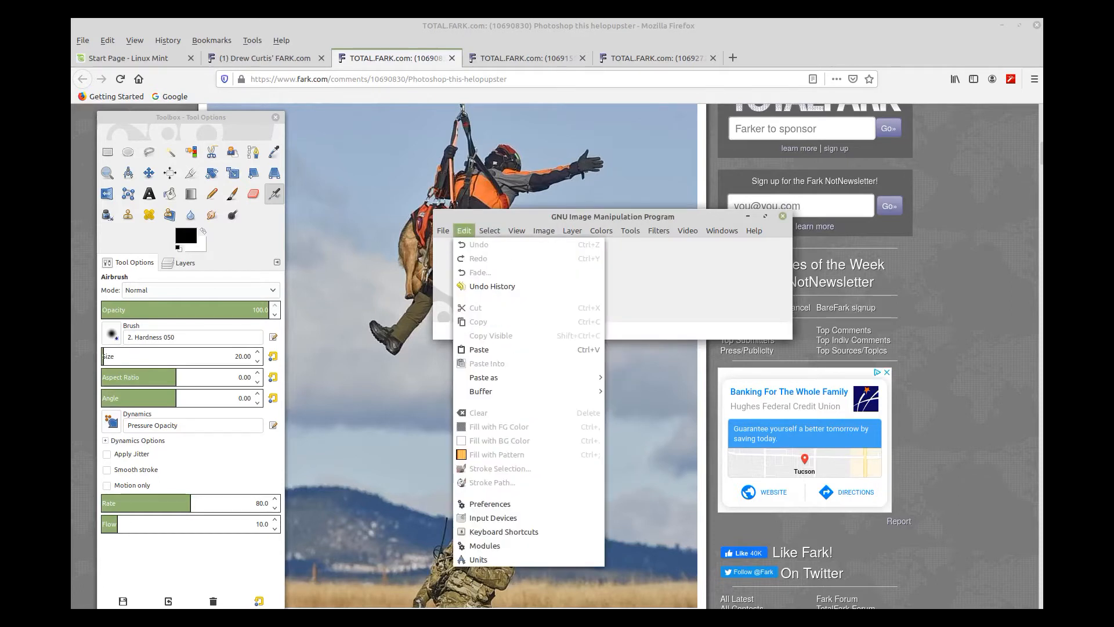
click(478, 349)
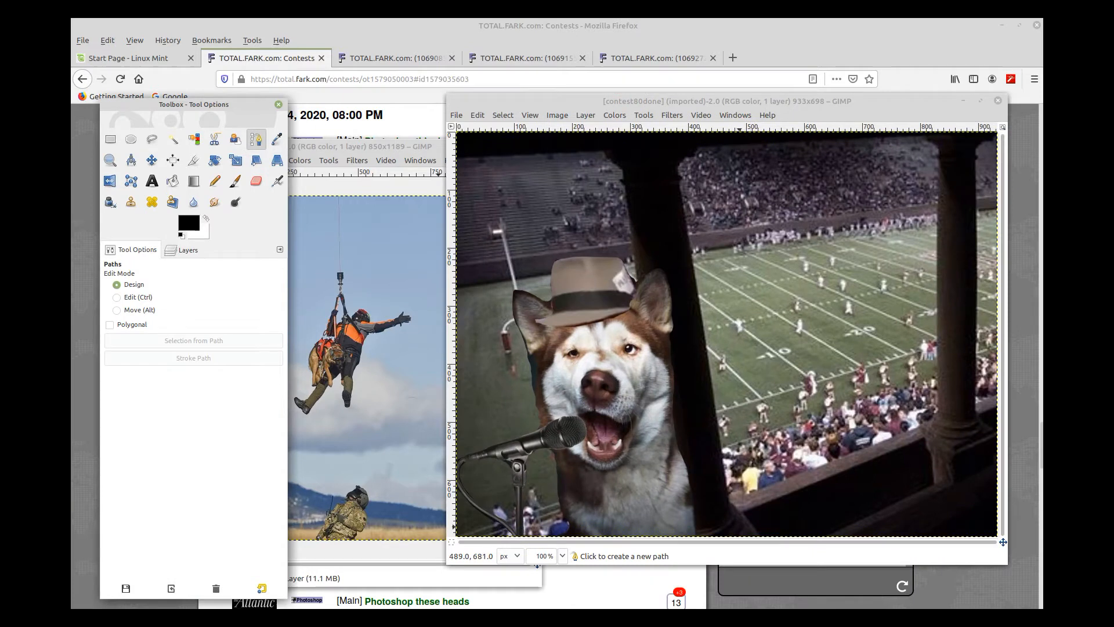
Trace a closed path around the husky with its hat and microphone in the contest80done stadium image
click(751, 530)
click(743, 509)
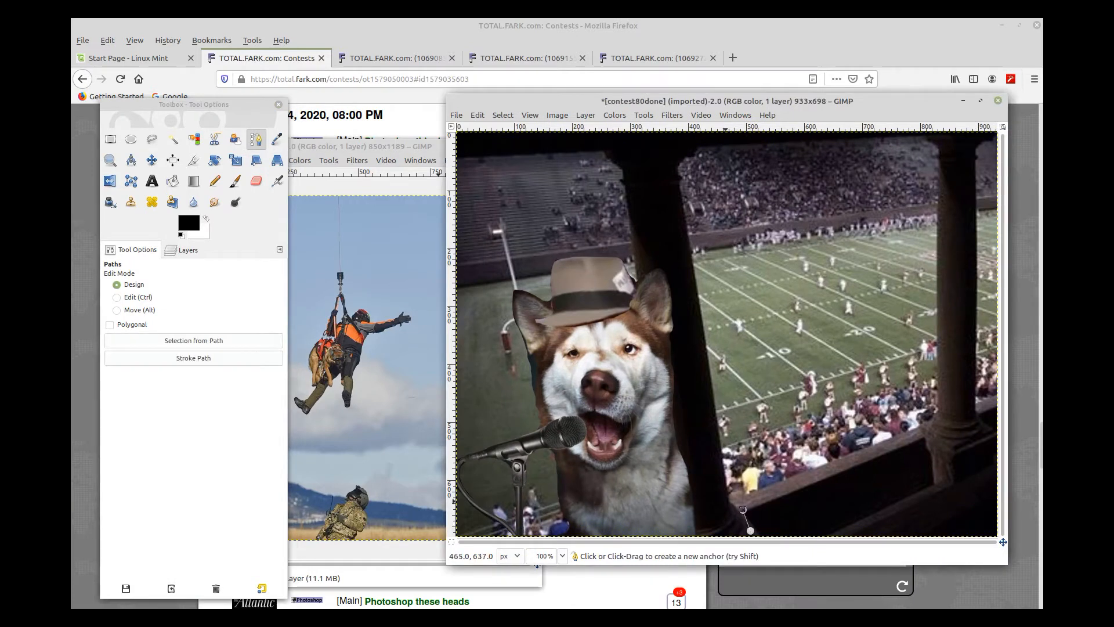
click(725, 501)
click(704, 487)
click(685, 465)
click(677, 444)
click(677, 410)
click(676, 361)
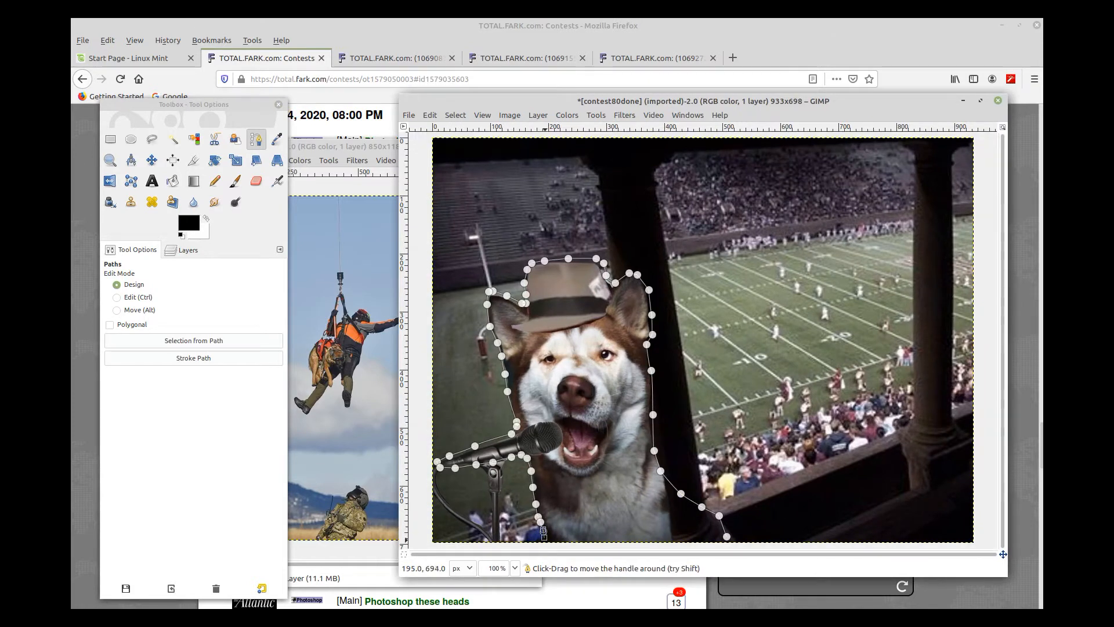
ctrl+click(726, 538)
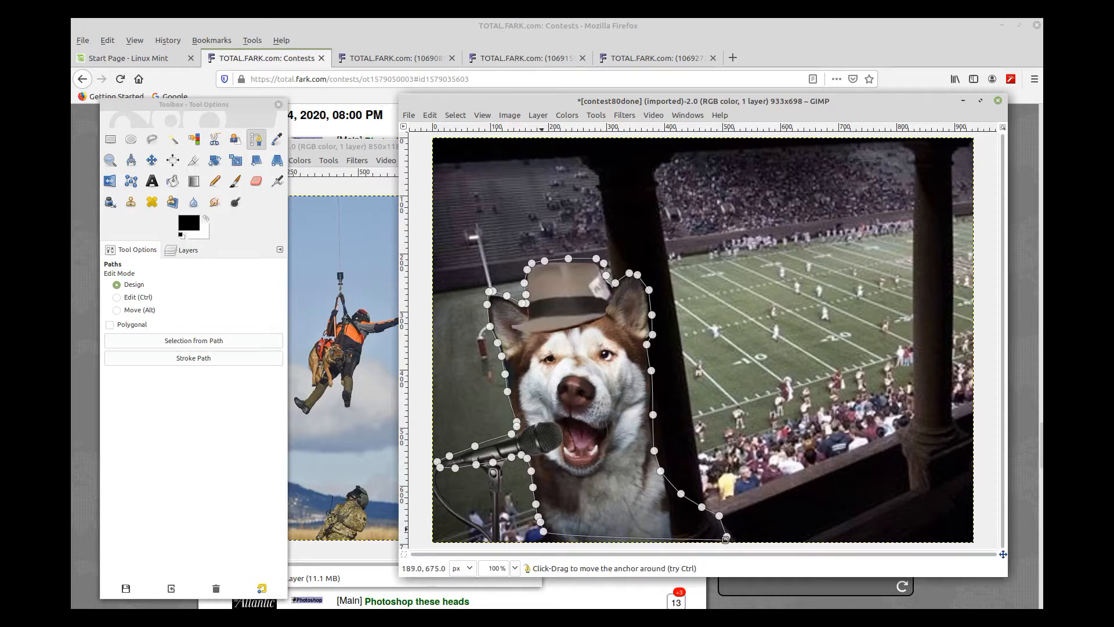
drag(543, 529, 545, 539)
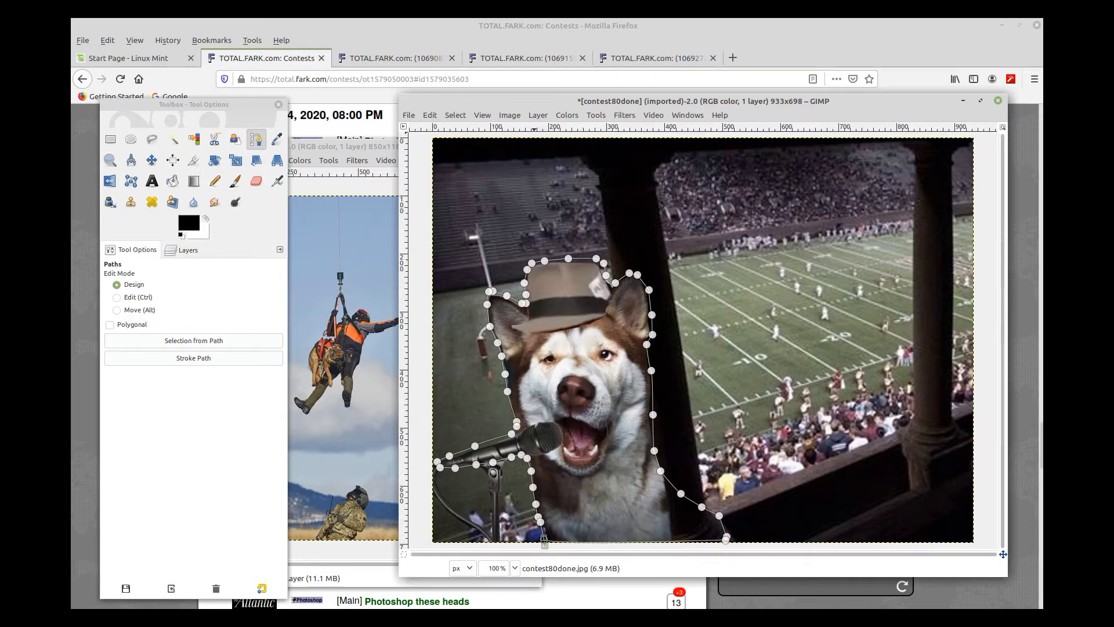
Convert the path around the husky into a selection and copy the selected area
click(455, 115)
click(465, 198)
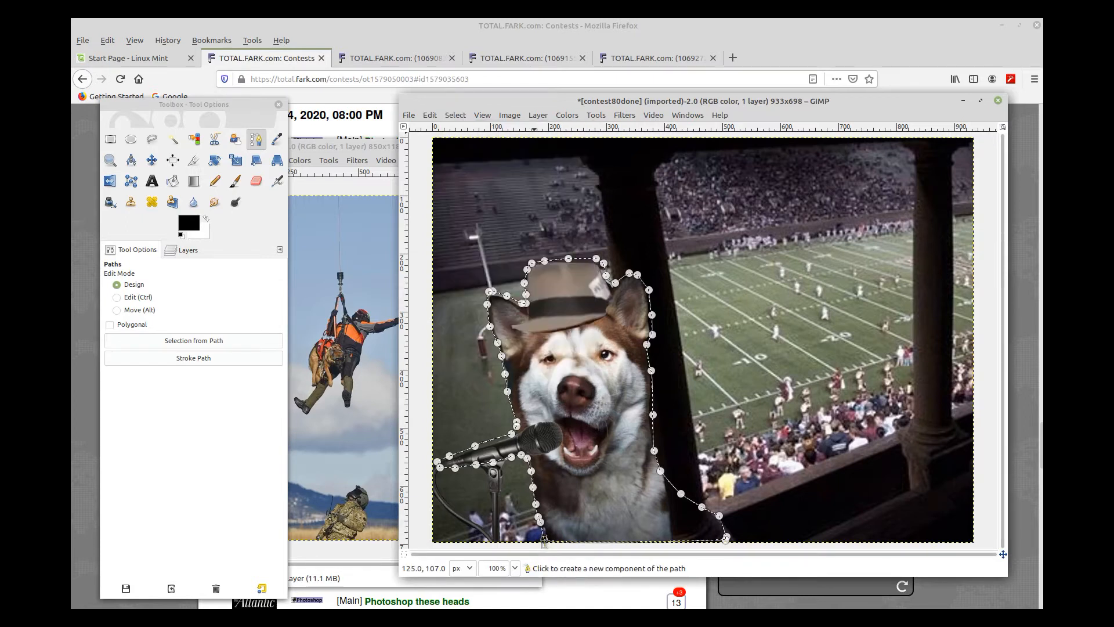
click(430, 115)
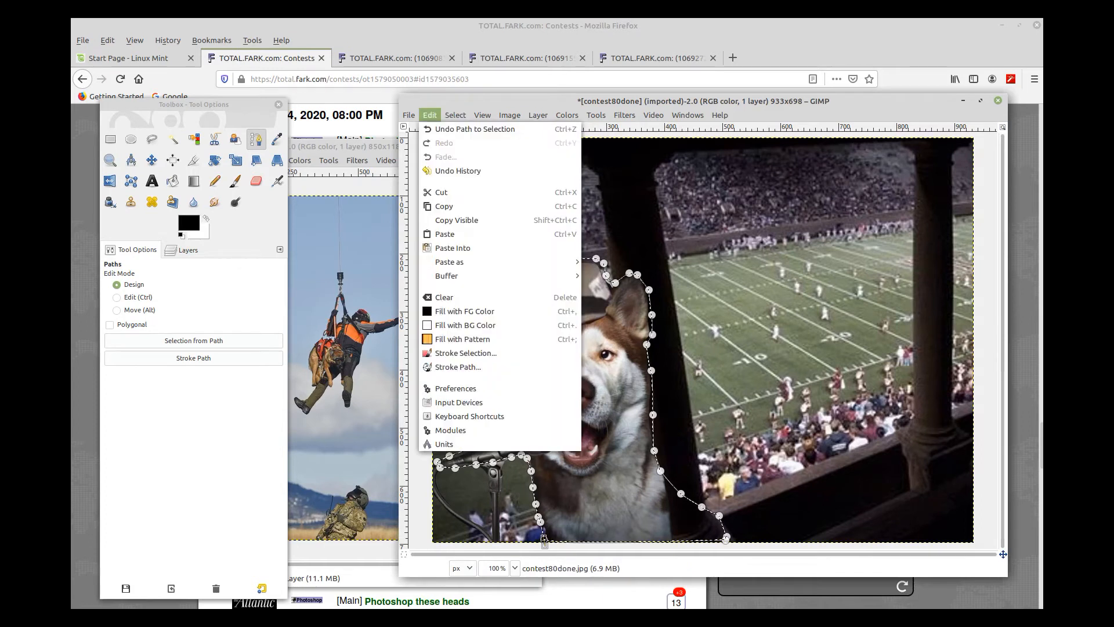
click(443, 206)
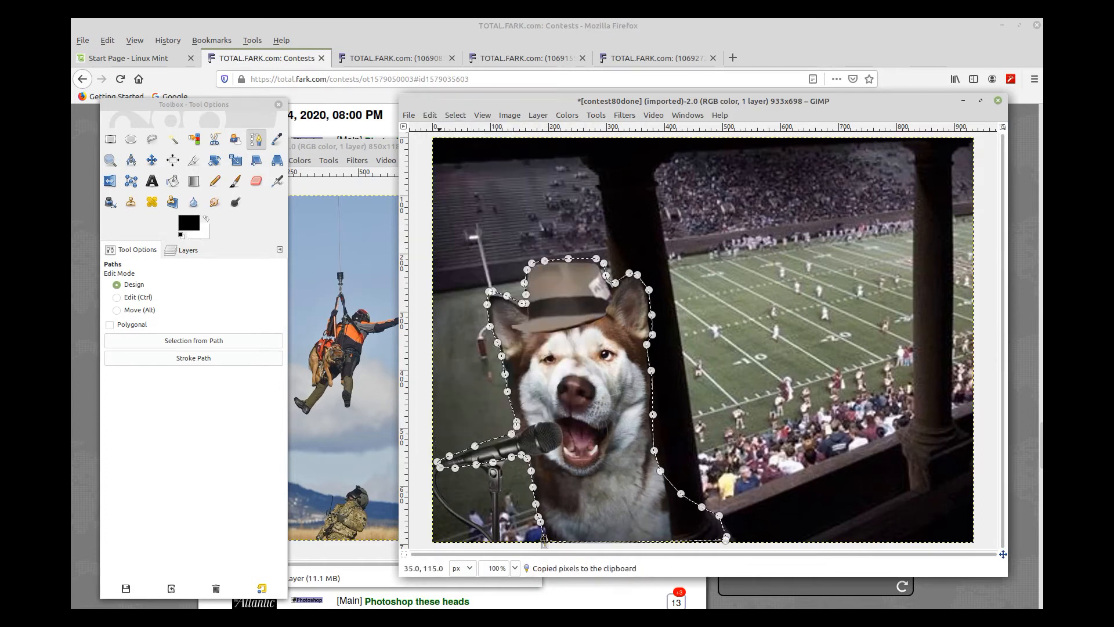
Bring the helicopter rescue image to the front and paste the copied husky into it
drag(380, 146, 696, 136)
click(478, 150)
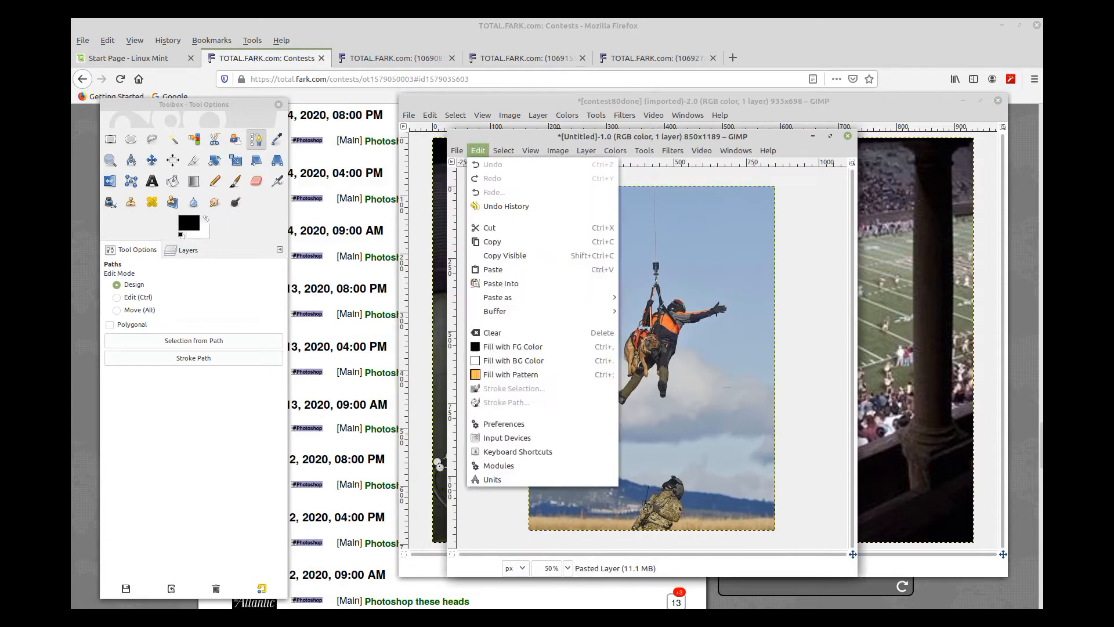
click(493, 269)
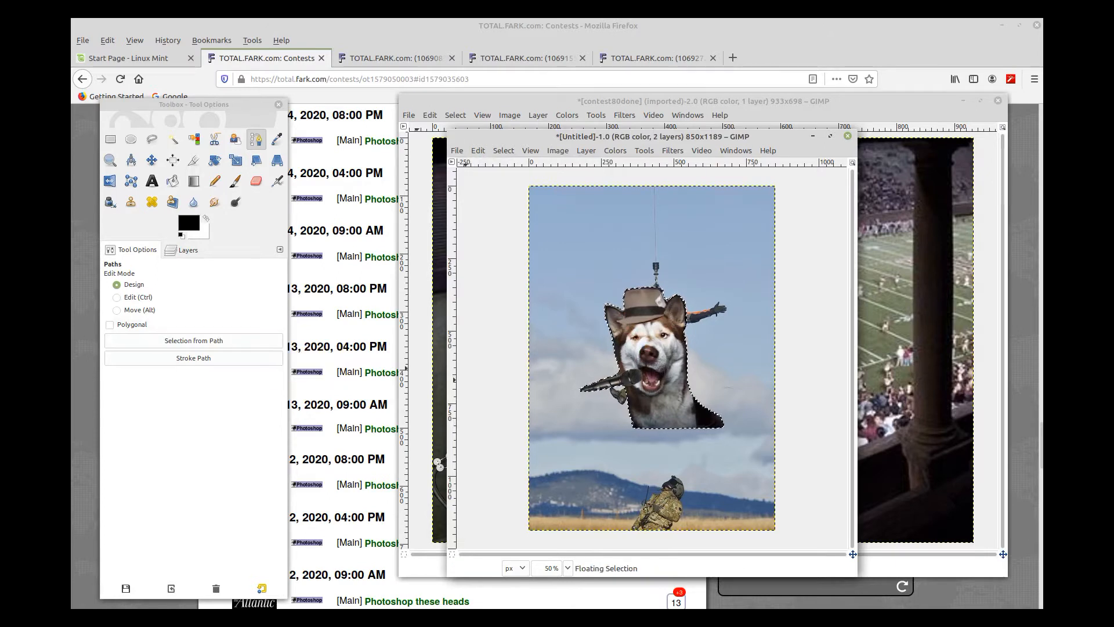
Scale the pasted husky down to 158 × 155 pixels with its width and height linked
click(235, 160)
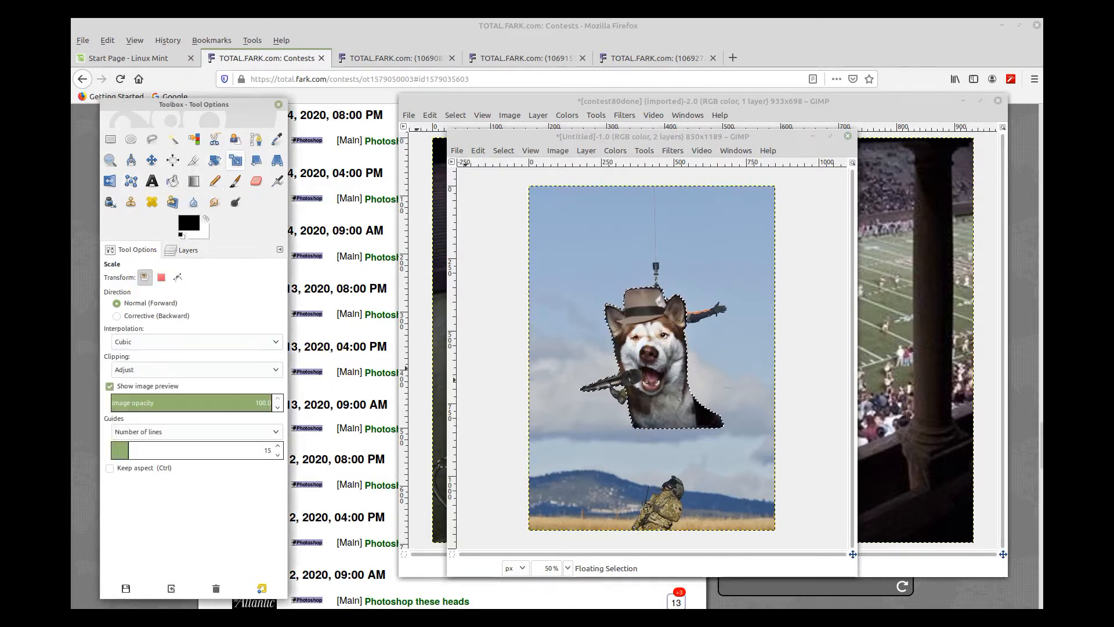
click(650, 354)
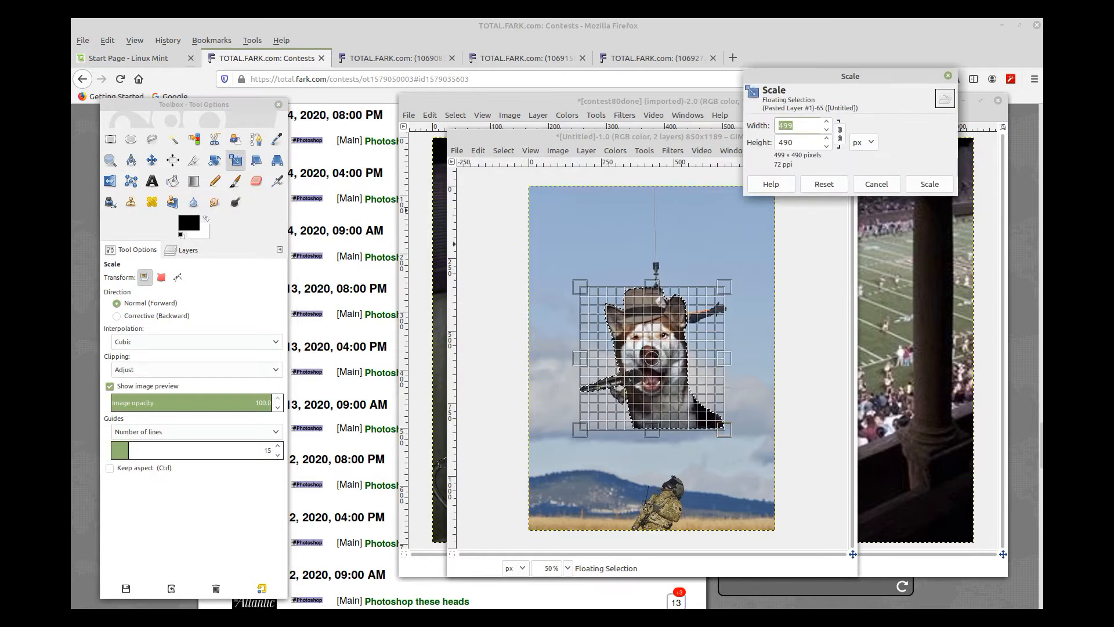
click(839, 137)
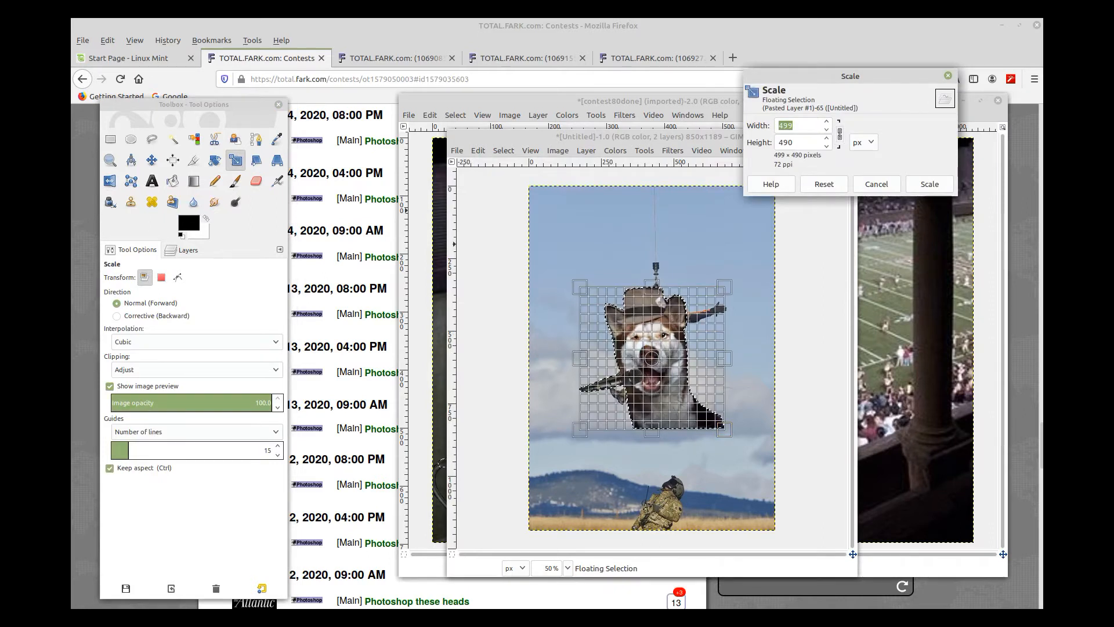
text(197)
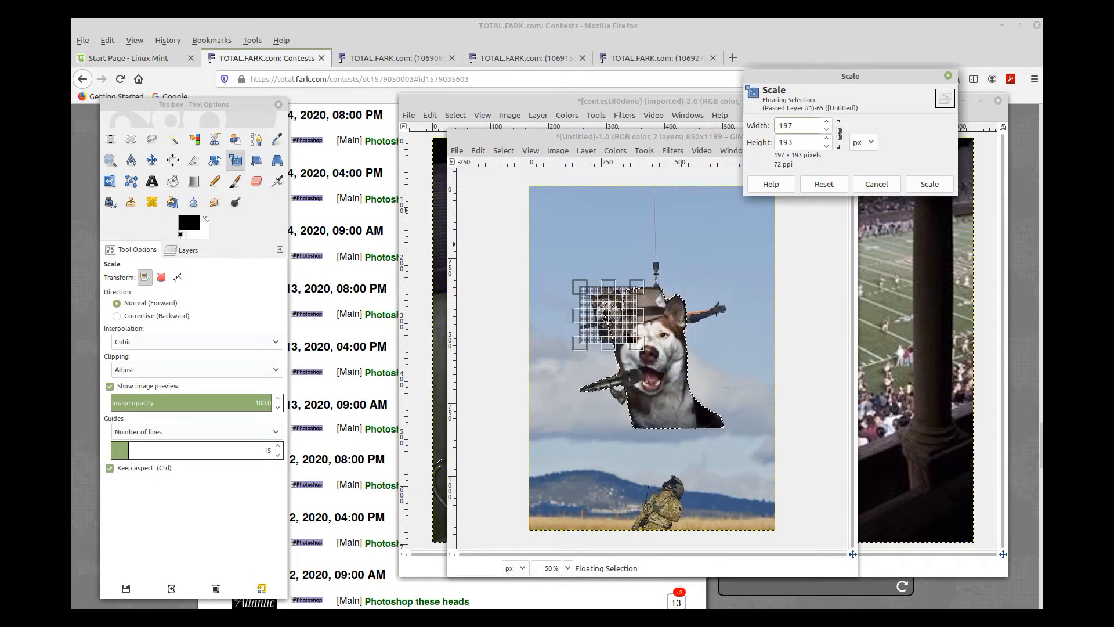
key(Down)
key(Down)
key(Down)
key(Down)
key(Down)
key(Down)
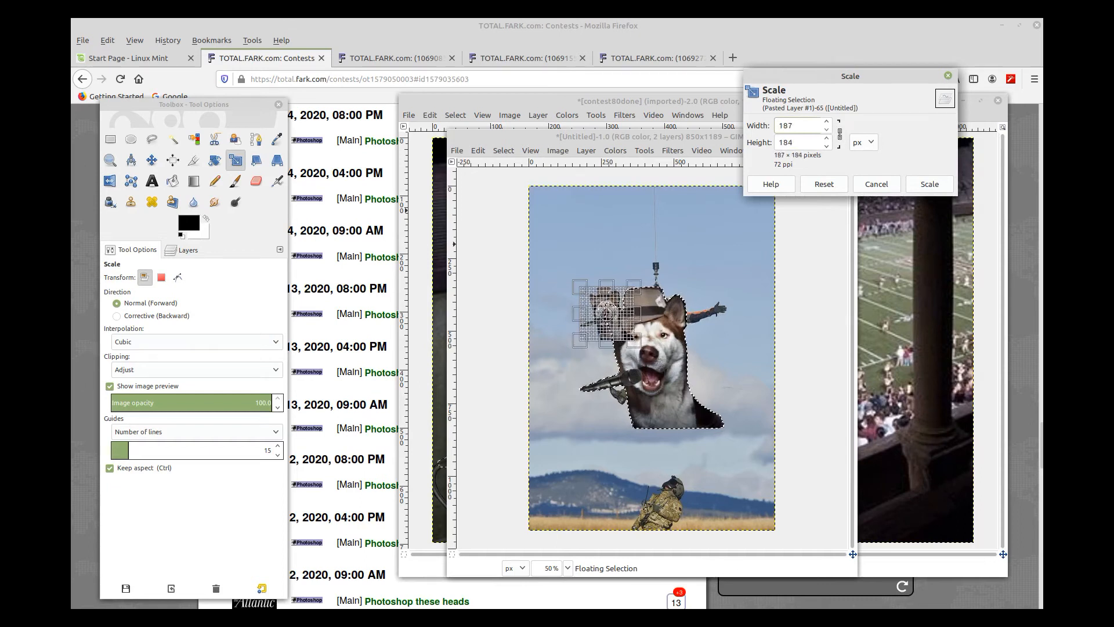
key(Down)
key(Down)
key(Down)
key(Down)
key(Down)
key(Down)
key(Down)
key(Down)
key(Down)
key(Down)
key(Down)
key(Down)
key(Down)
key(Down)
key(Down)
key(Down)
key(Down)
key(Down)
key(Down)
key(Down)
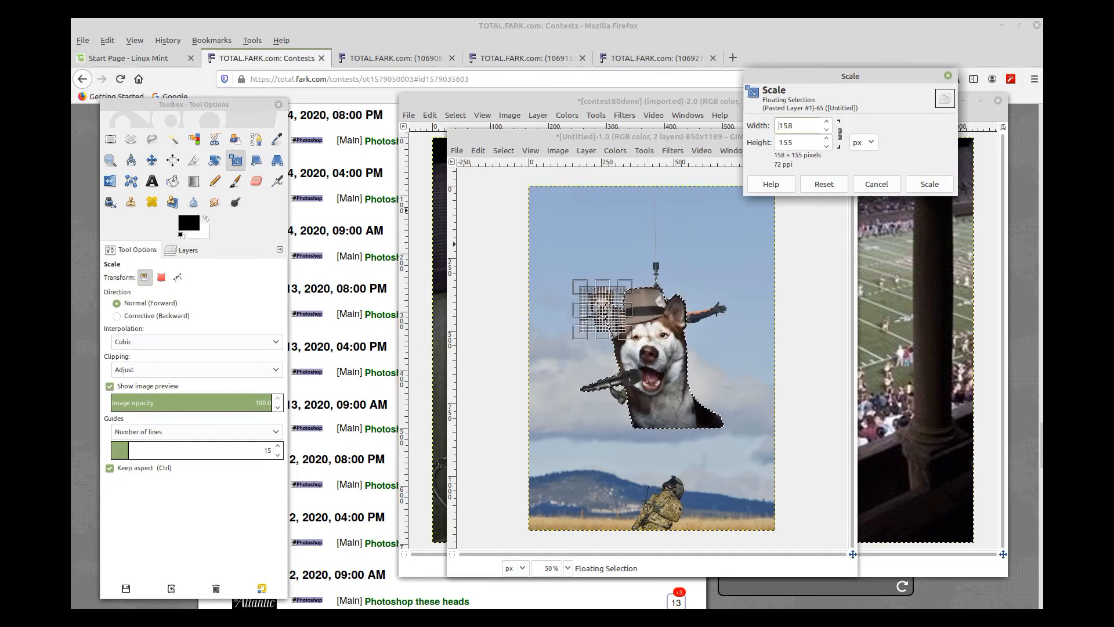
key(Return)
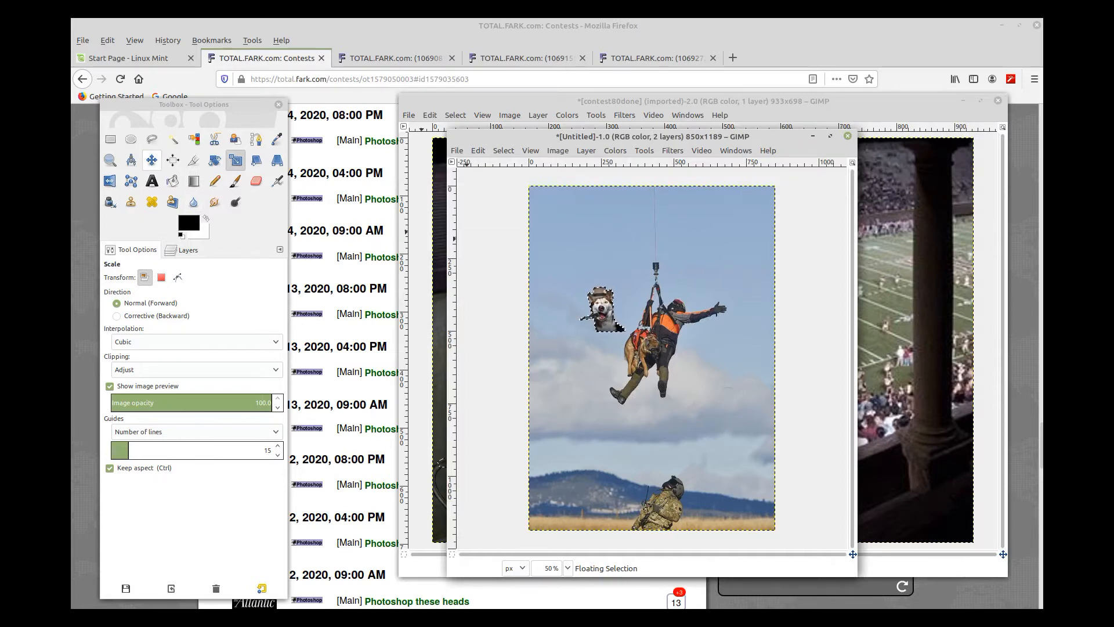
Move the small husky cutout over the rescue dog's head and fine-tune its position
click(151, 160)
drag(603, 311, 677, 355)
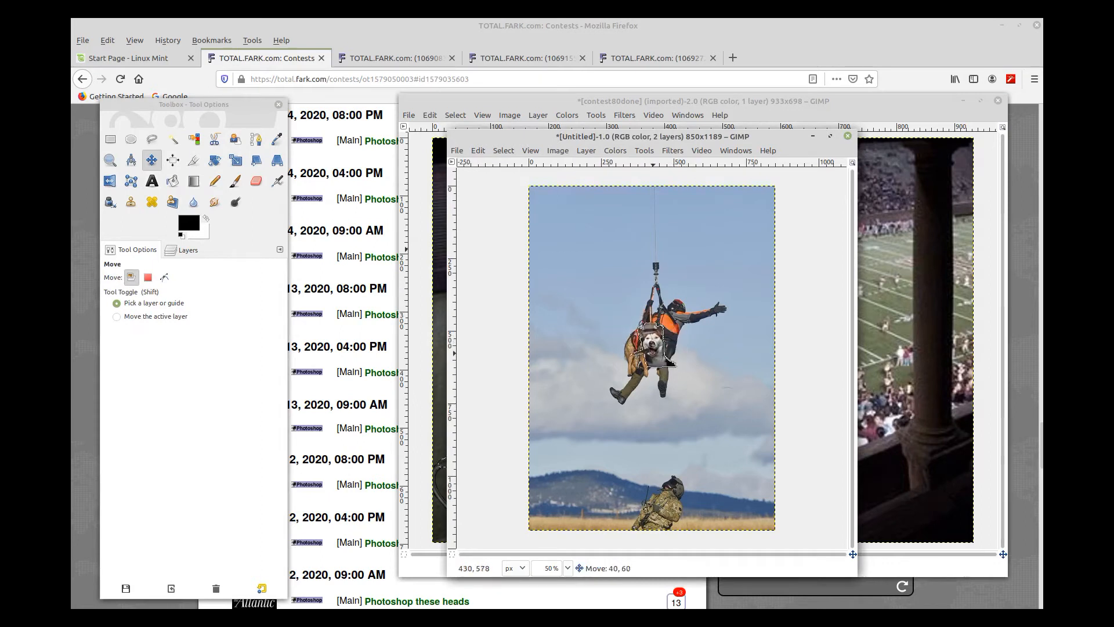
drag(669, 362, 671, 364)
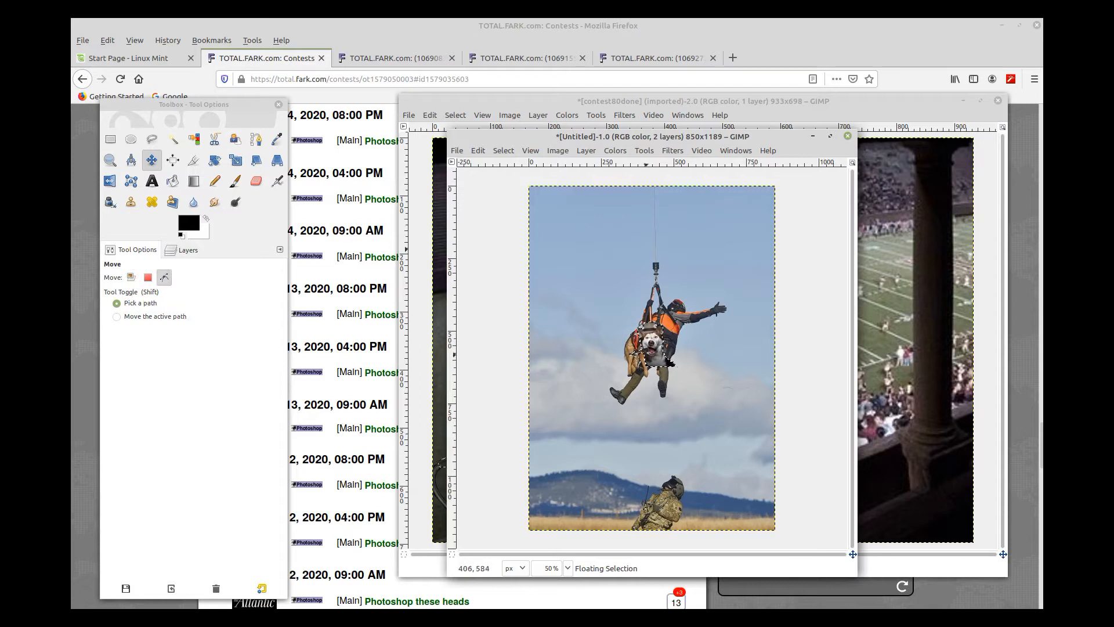
scroll(649, 359, up, 3)
scroll(650, 363, up, 1)
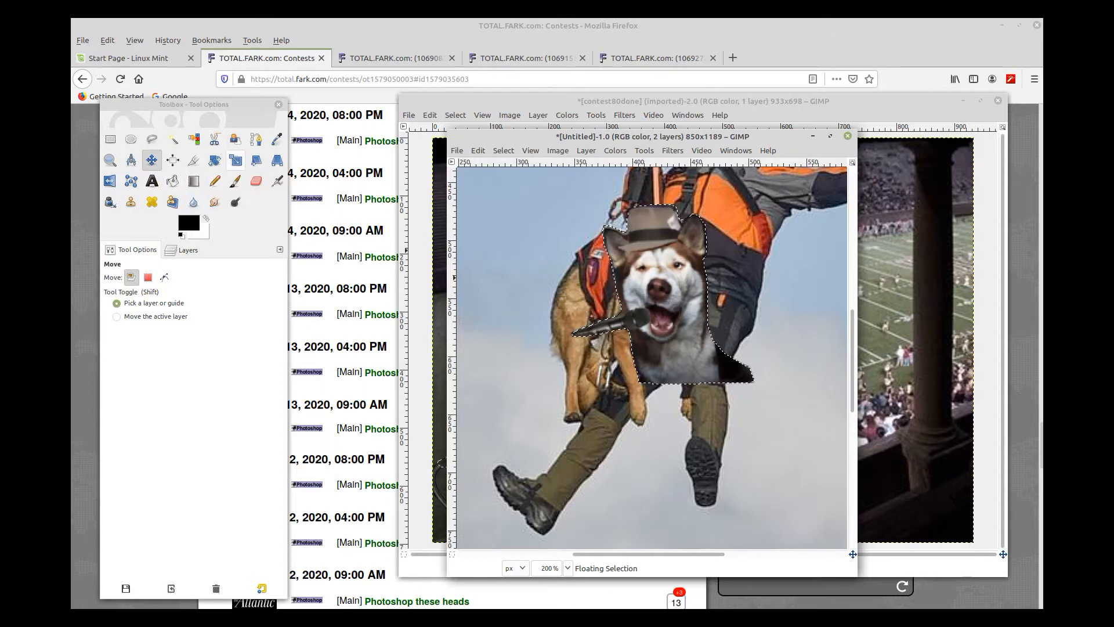
click(151, 161)
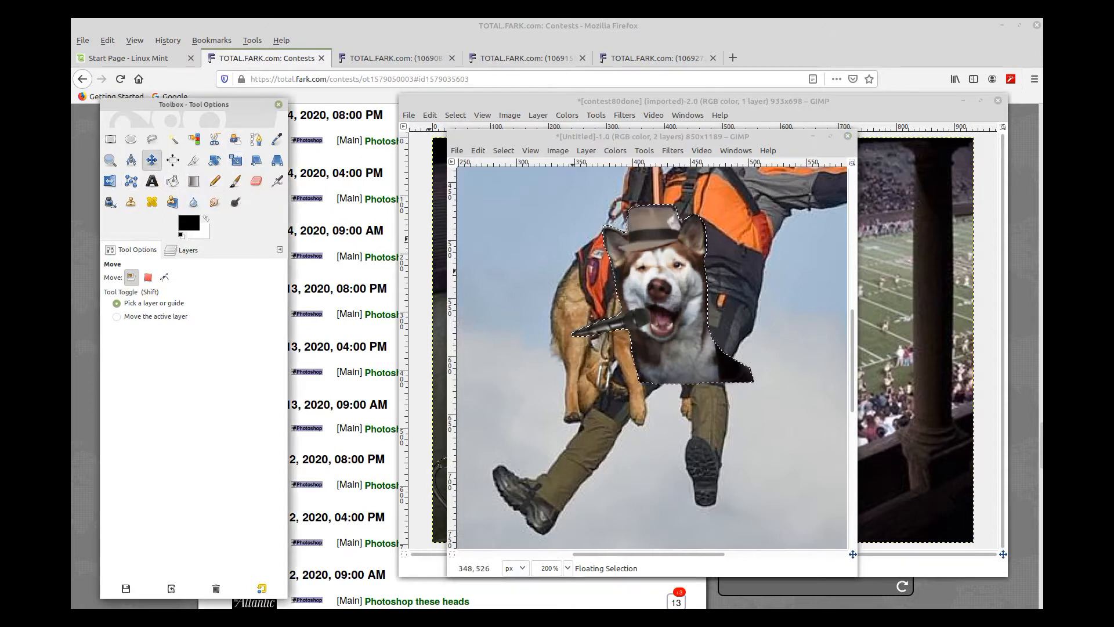
drag(645, 307, 641, 303)
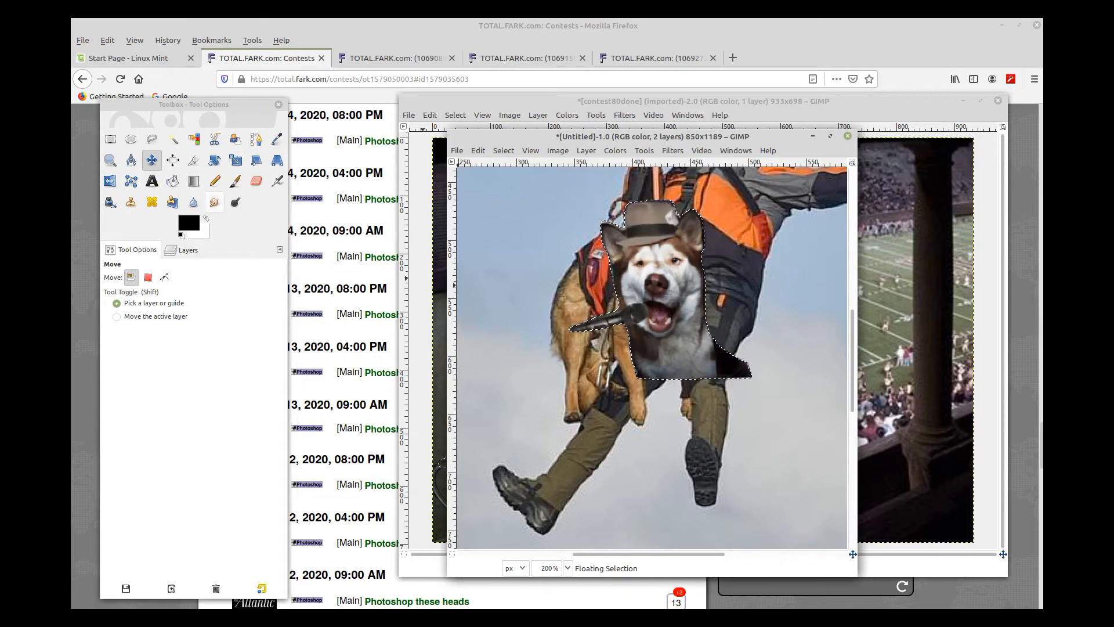
Scale the husky cutout further down to 145 × 142 pixels, keeping its proportions
click(235, 160)
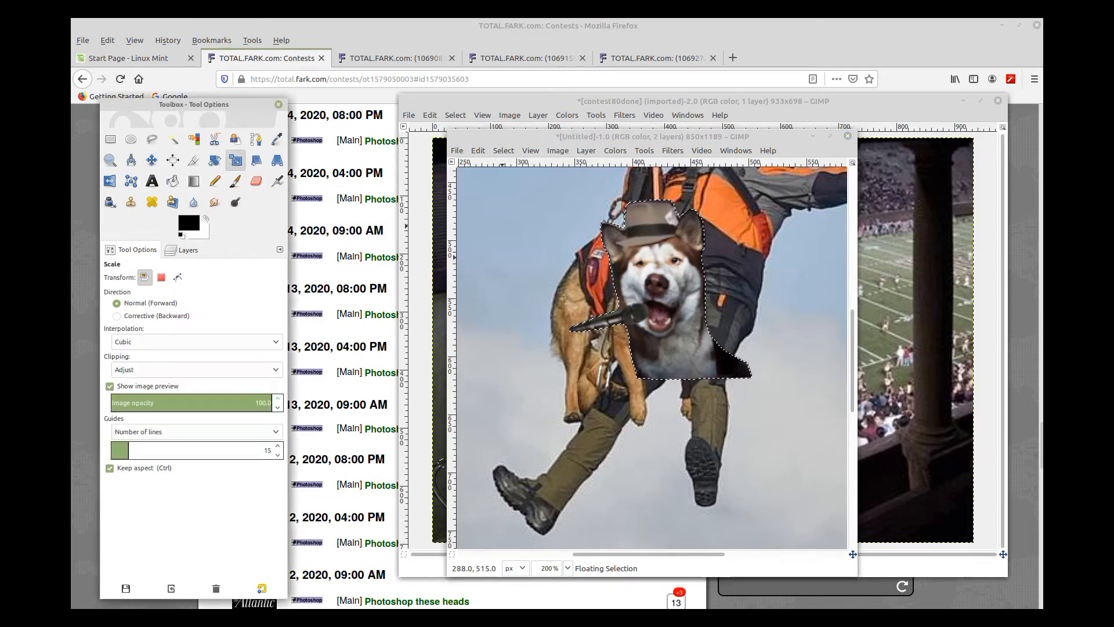
click(778, 355)
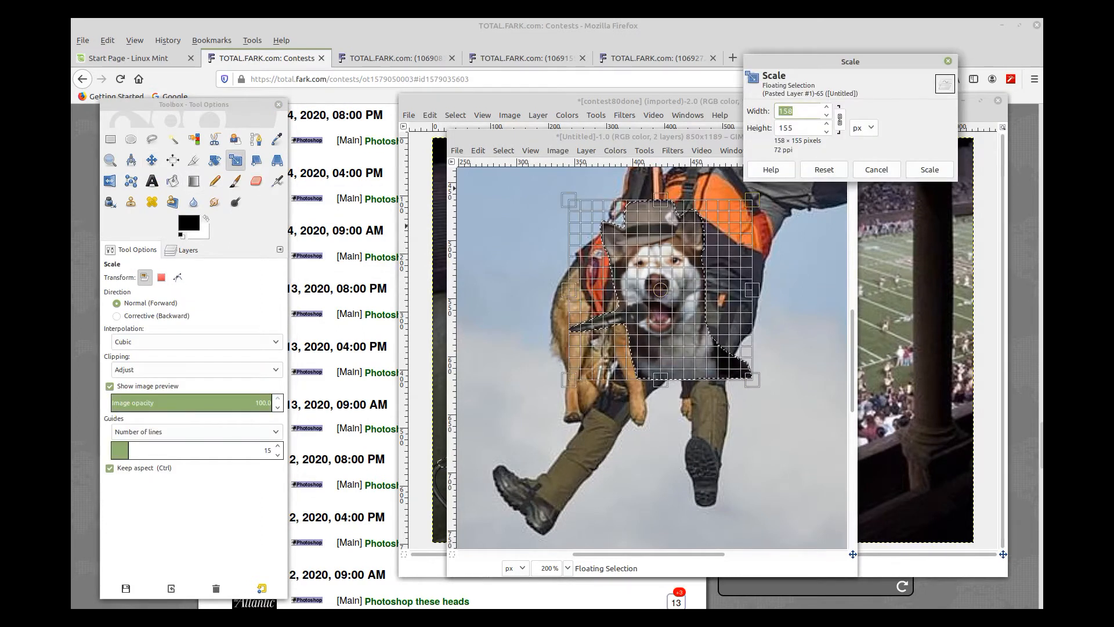
click(826, 114)
click(826, 114)
click(826, 114)
click(826, 114)
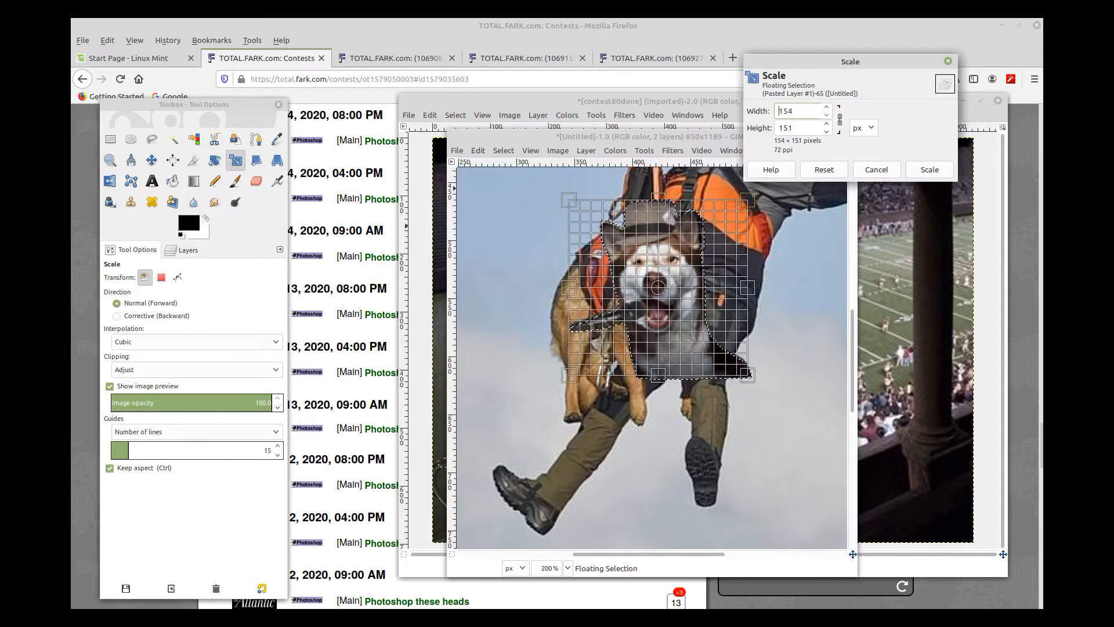
click(826, 114)
click(827, 114)
click(827, 115)
key(Down)
key(Down)
key(Down)
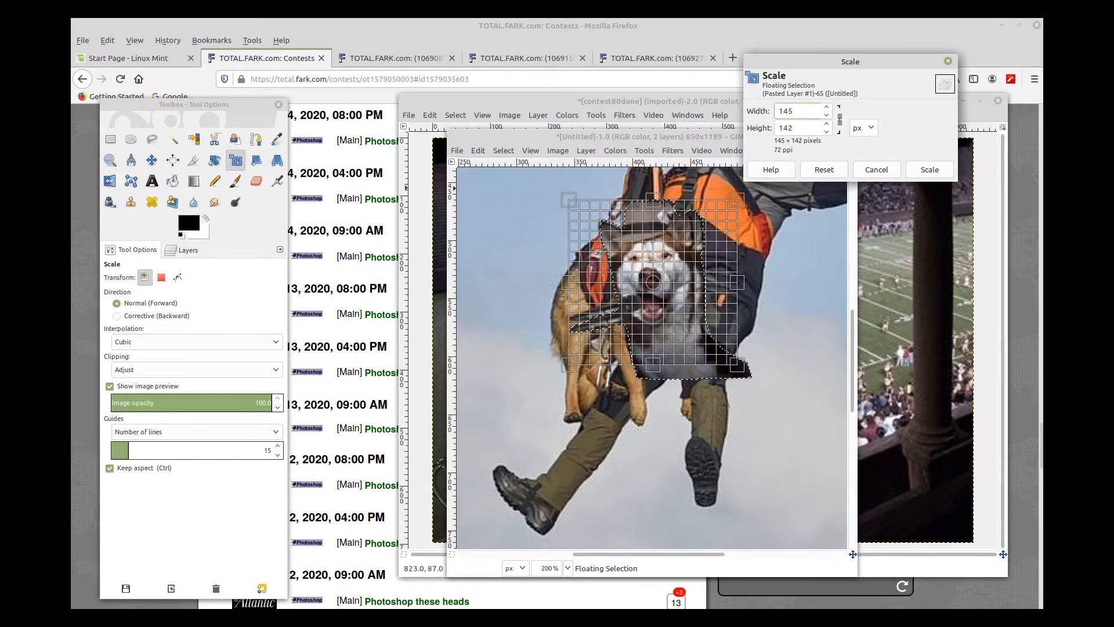
key(Return)
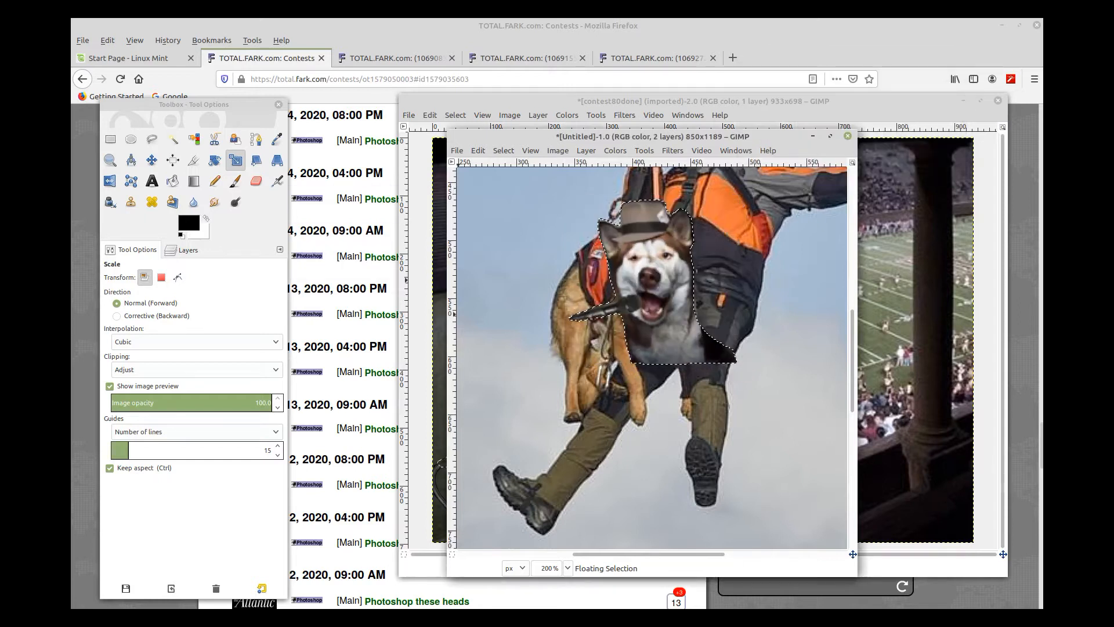
Erase the husky's neck, chest and protruding microphone with the Eraser, keeping its head and hat
click(256, 181)
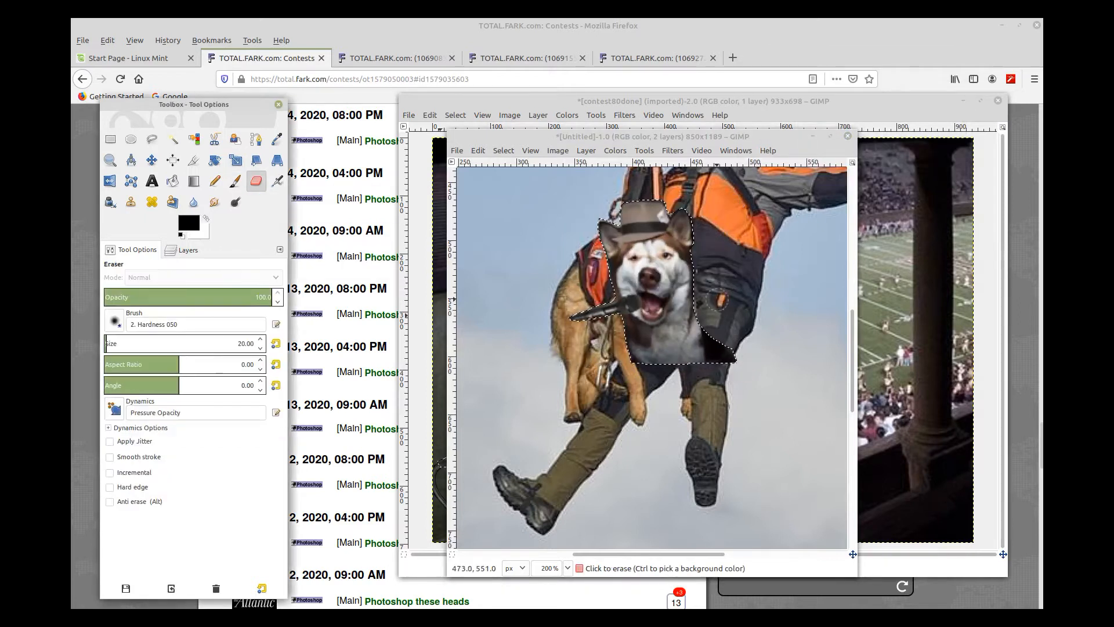
click(701, 297)
mouse_move(701, 297)
mouse_down()
mouse_move(673, 337)
mouse_move(701, 296)
mouse_move(685, 340)
mouse_move(714, 349)
mouse_move(618, 322)
mouse_move(607, 308)
mouse_move(589, 334)
mouse_move(696, 335)
mouse_move(637, 352)
mouse_move(713, 348)
mouse_move(702, 371)
mouse_move(666, 354)
mouse_move(714, 331)
mouse_move(697, 313)
mouse_move(710, 295)
mouse_move(718, 301)
mouse_up()
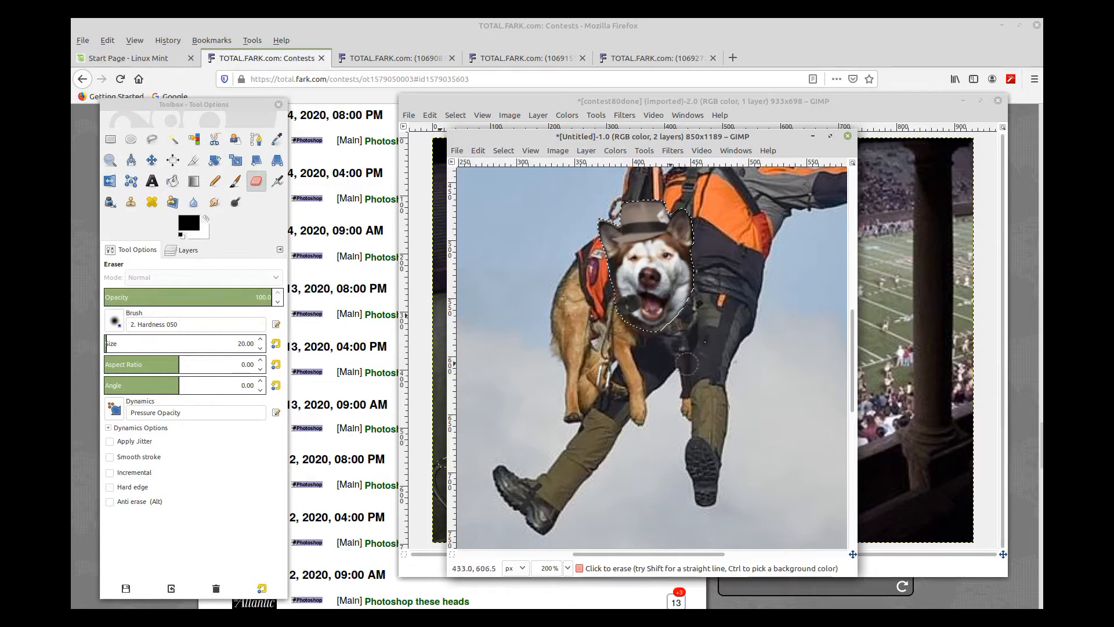
Turn the floating husky head selection into a new layer above the rescue photo
key(1)
key(minus)
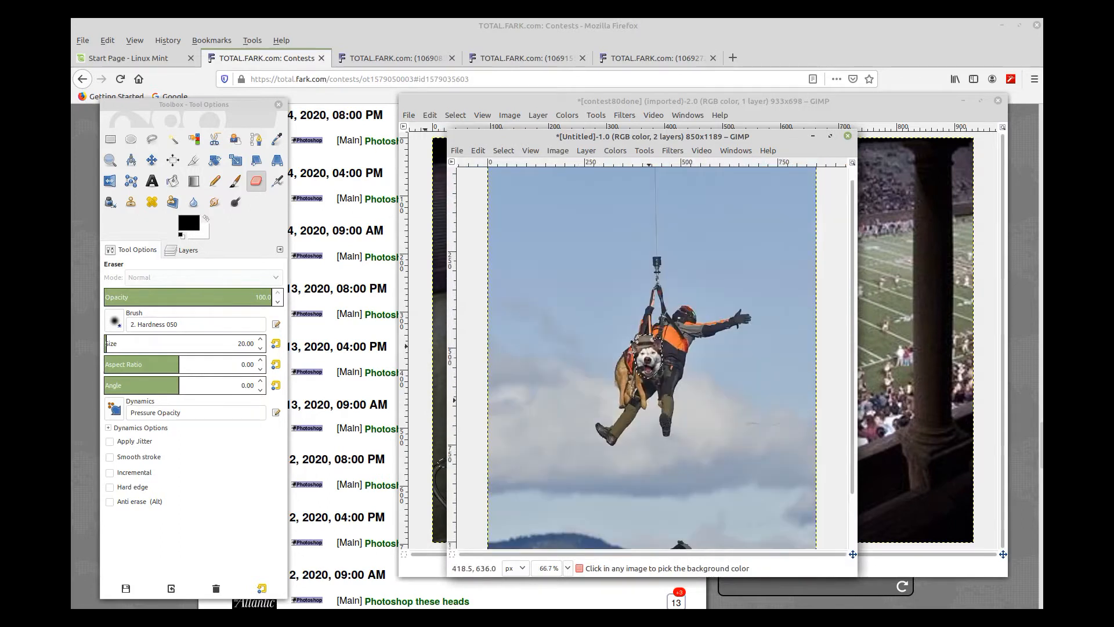
key(minus)
key(minus)
key(plus)
key(plus)
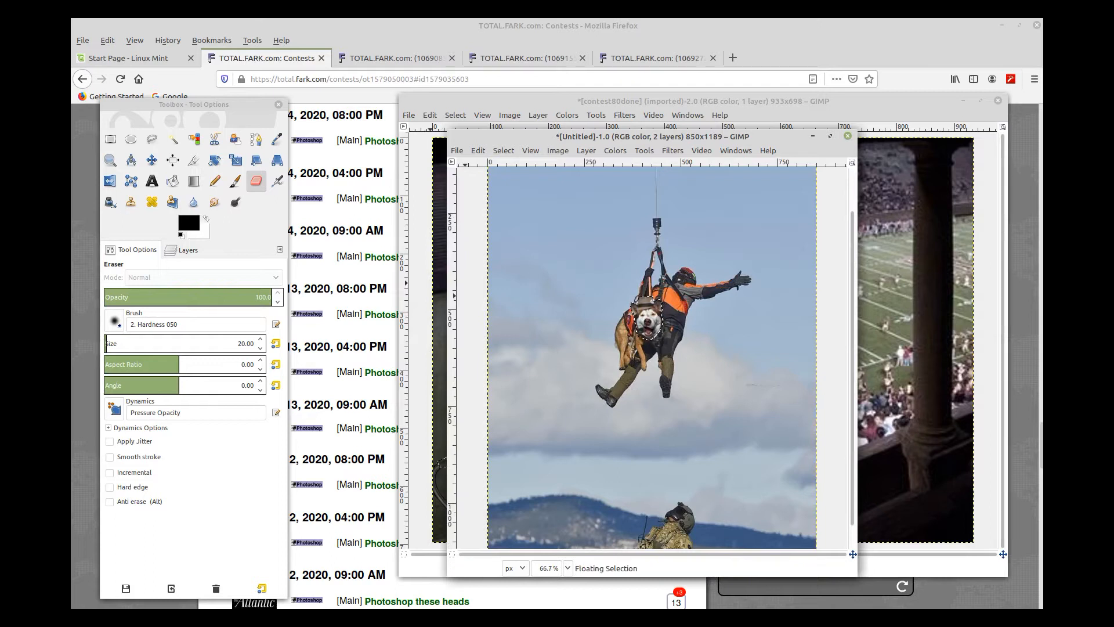
click(184, 250)
right_click(171, 327)
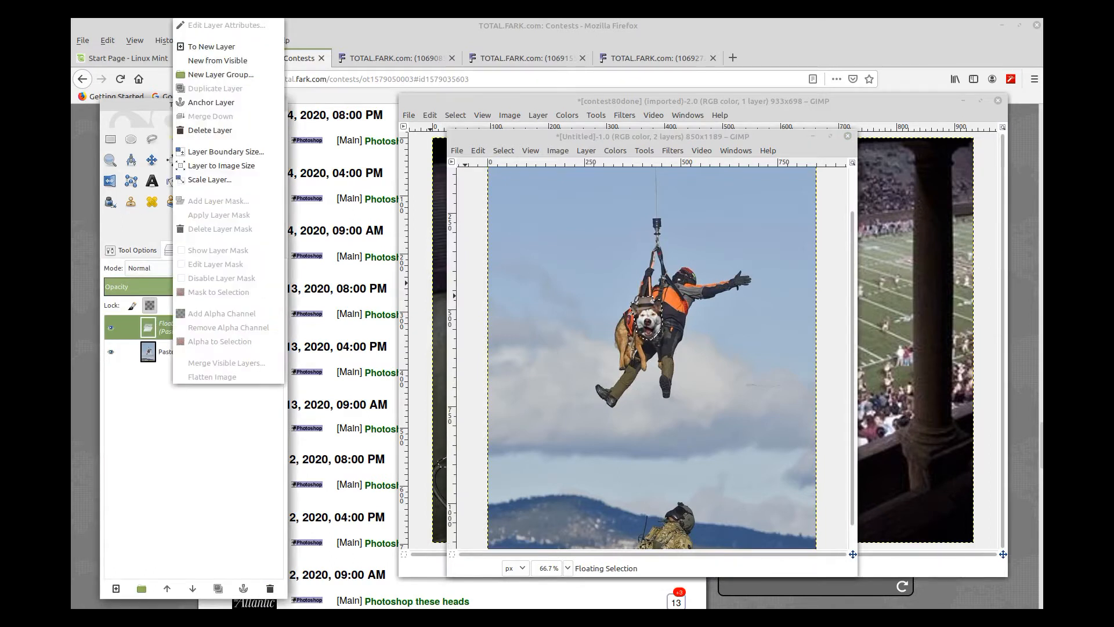
click(211, 46)
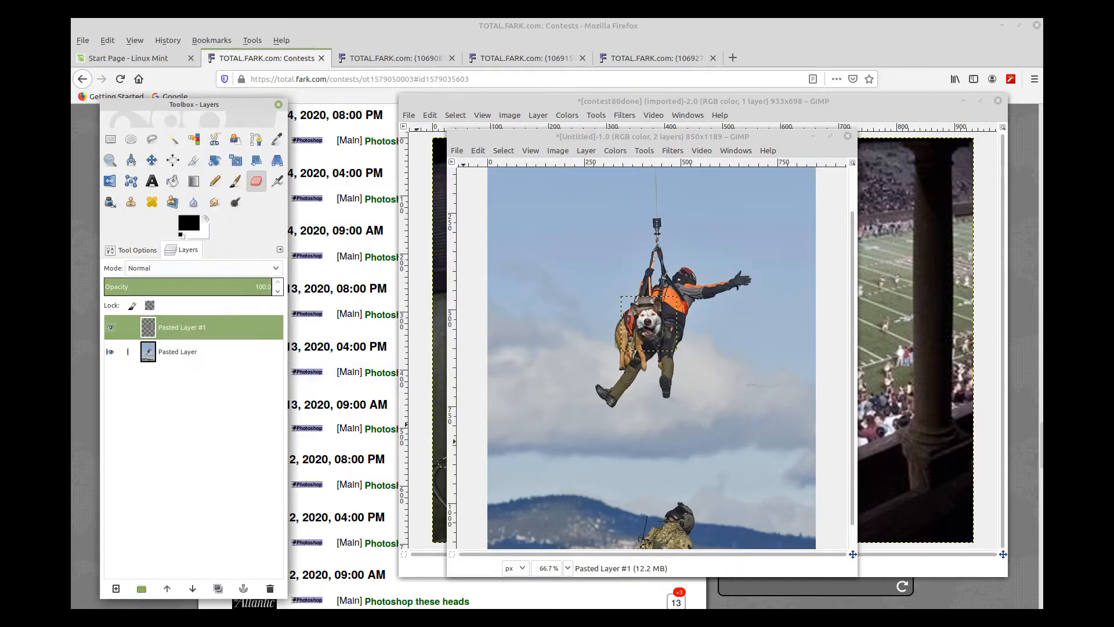
Smudge the dark microphone beside the husky's mouth into the white fur on Pasted Layer #1, using a brush size of 6
click(128, 352)
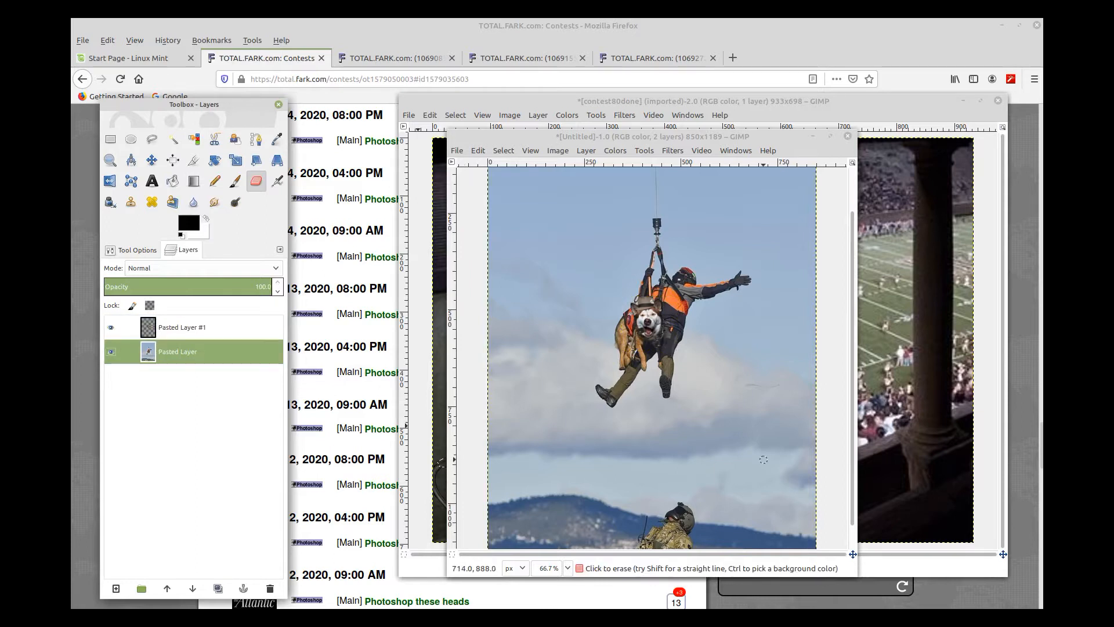
scroll(764, 459, down, 1)
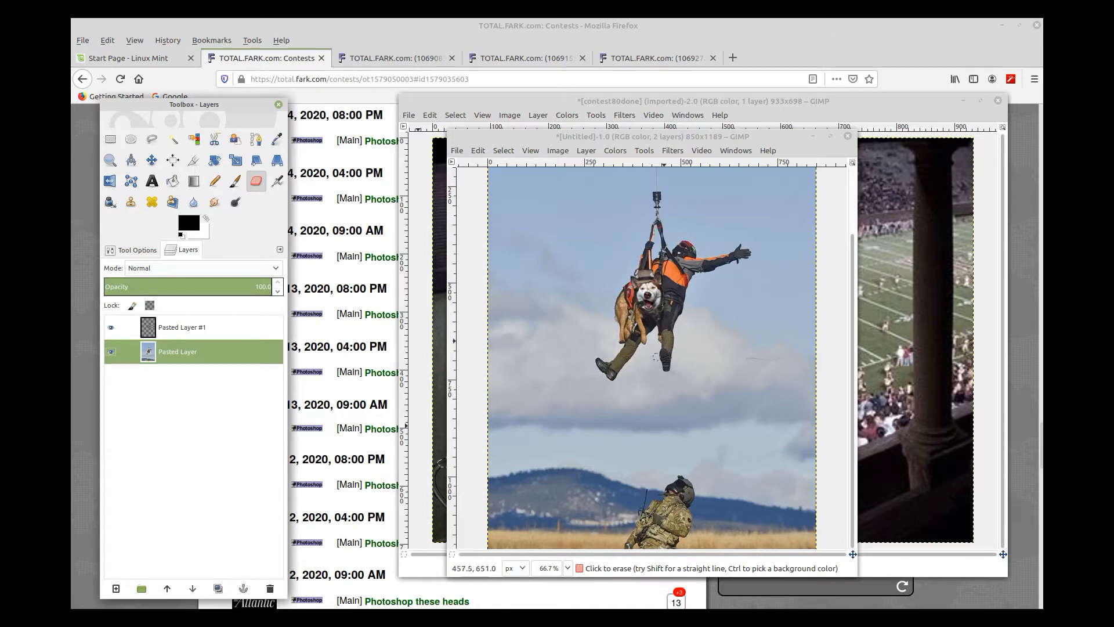
scroll(647, 289, up, 6)
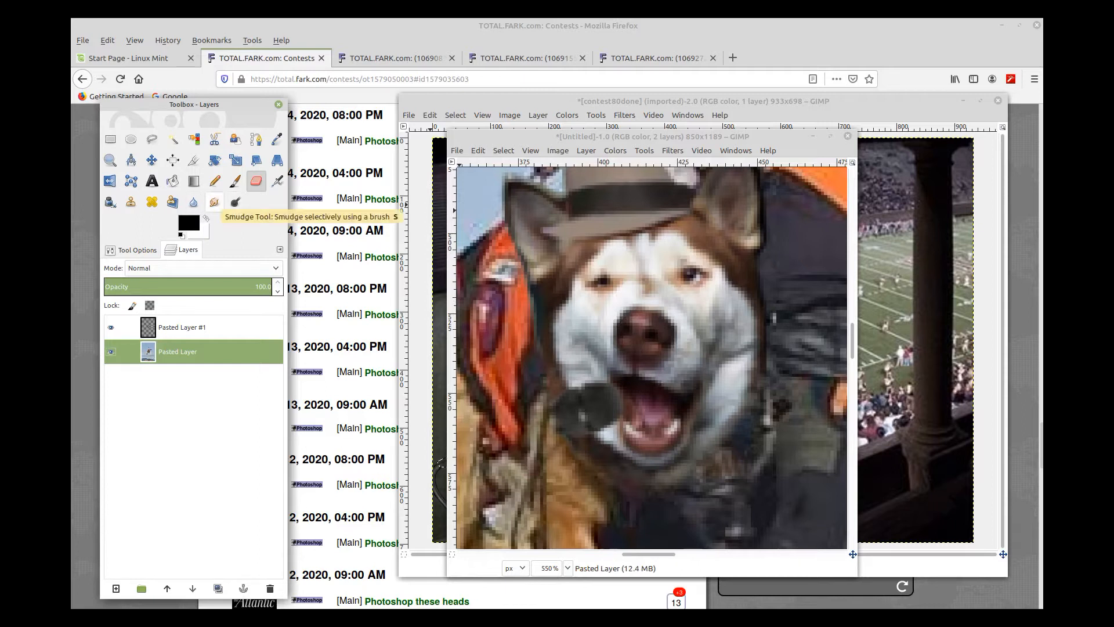
click(214, 202)
click(130, 250)
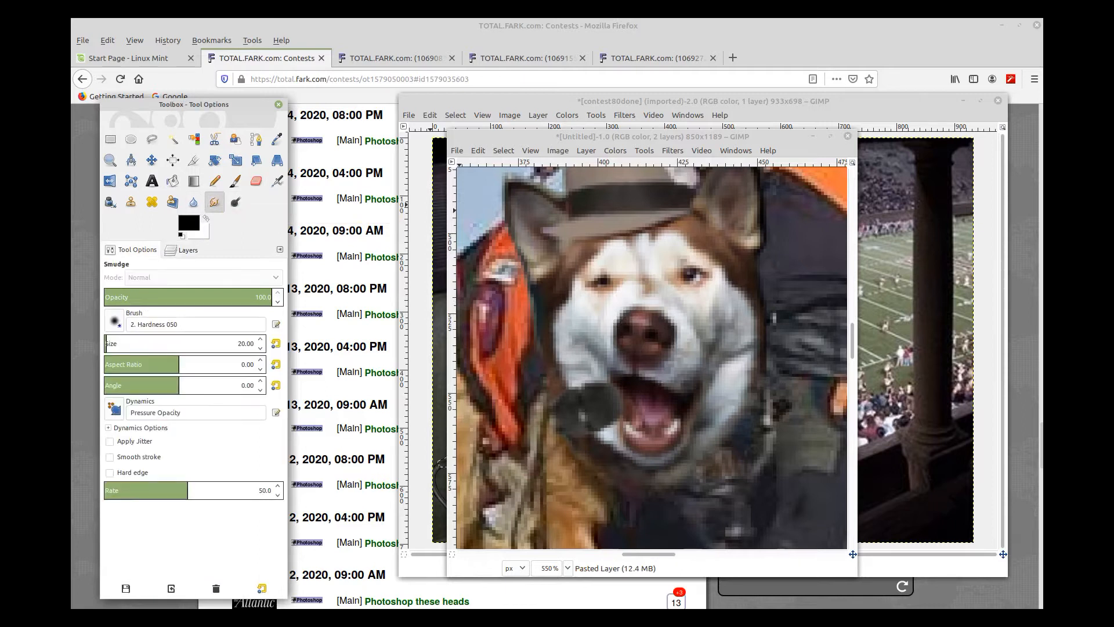
click(241, 343)
click(592, 373)
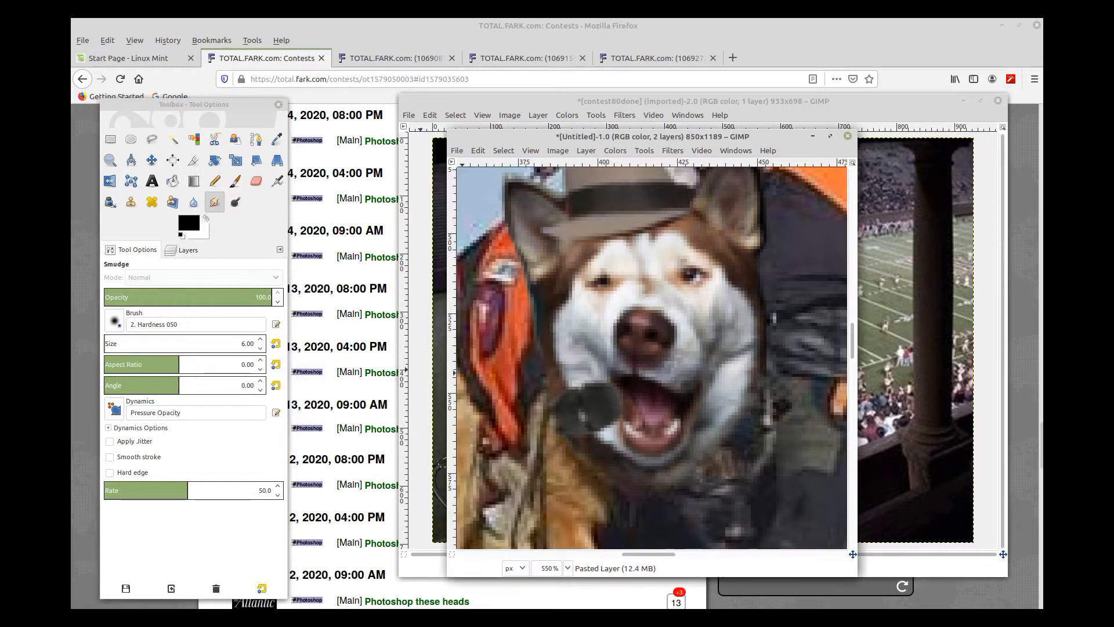
click(182, 249)
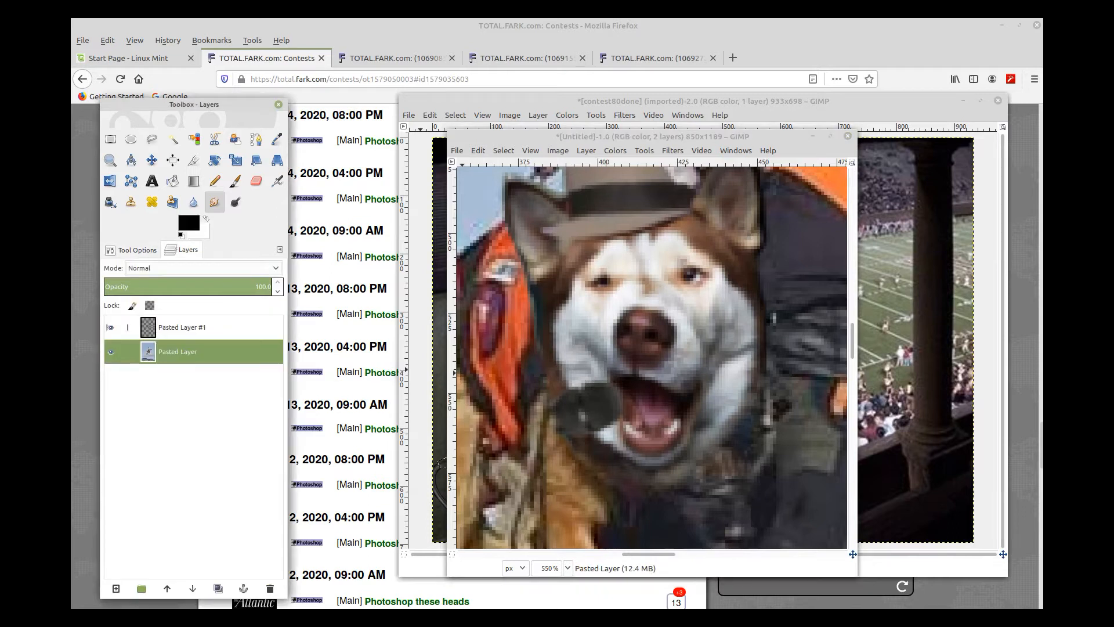
click(174, 328)
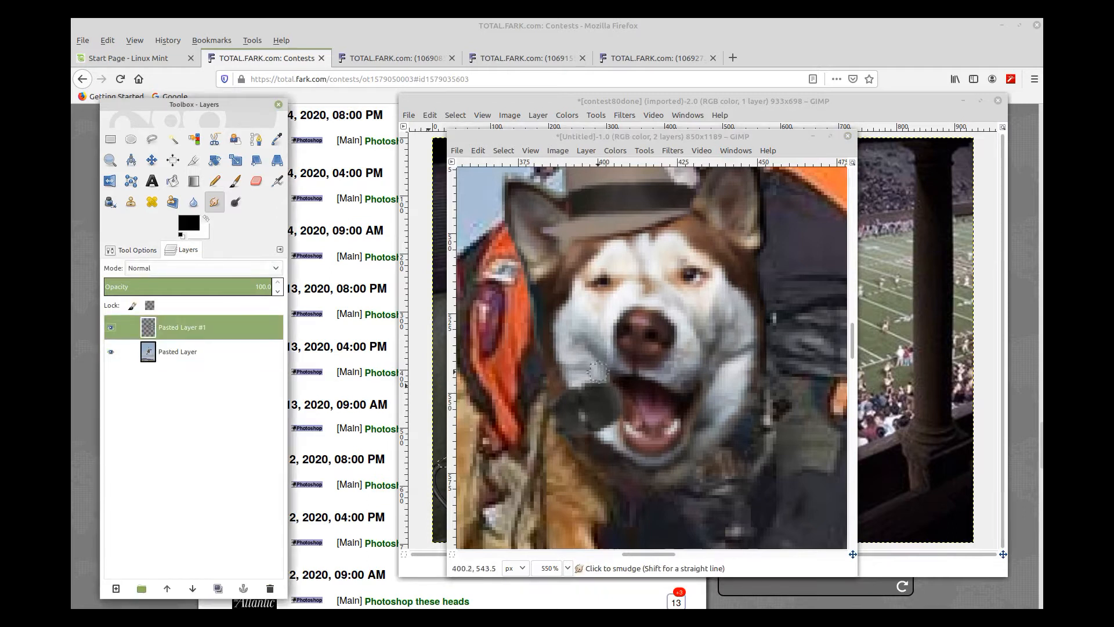
click(597, 372)
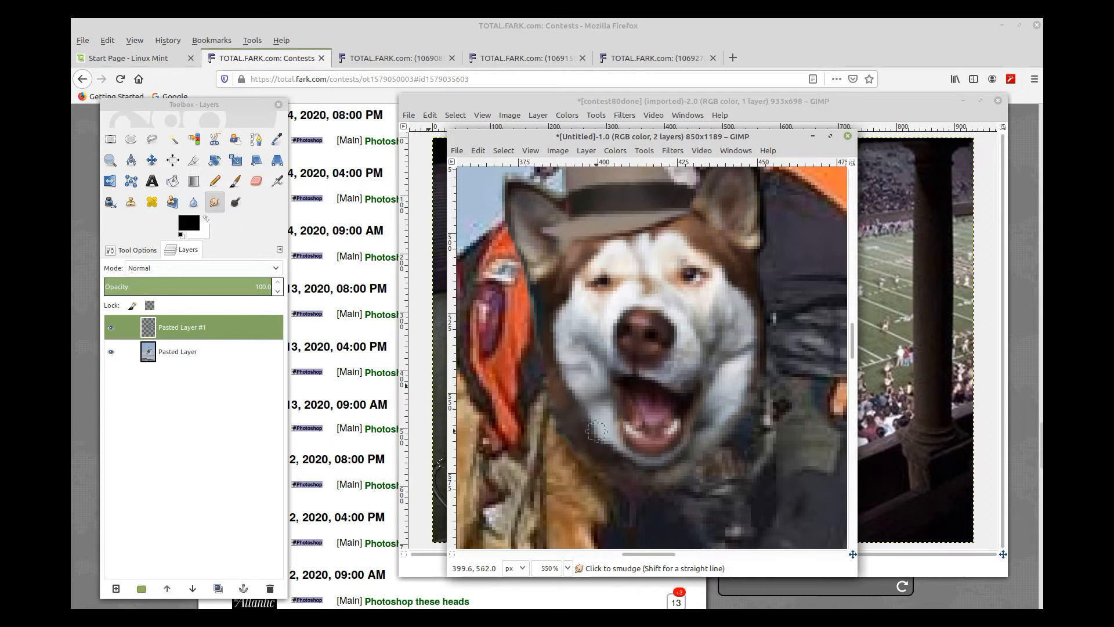
scroll(595, 430, down, 4)
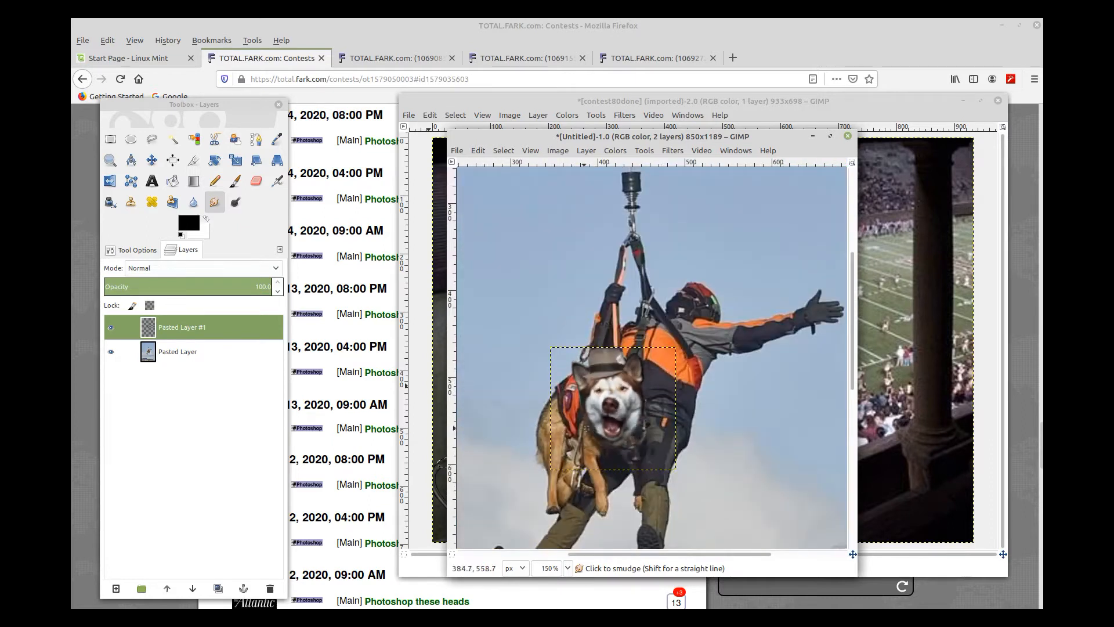
scroll(591, 438, down, 1)
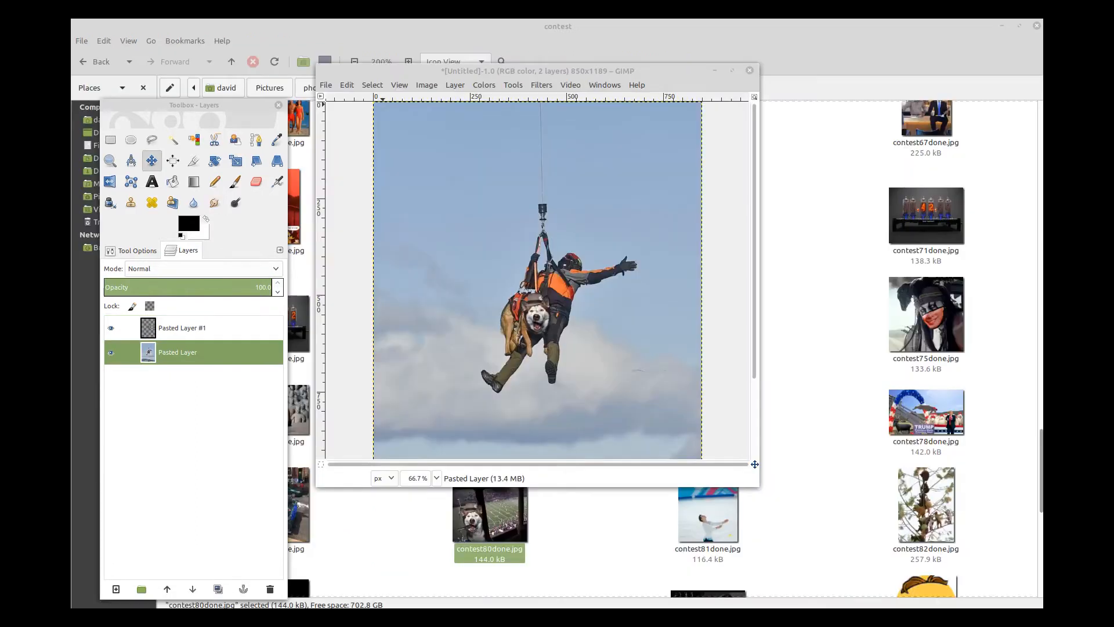
Paste the copied black-and-white Batman and shark picture as a new image and place it beside the rescue composite
click(347, 85)
mouse_move(383, 232)
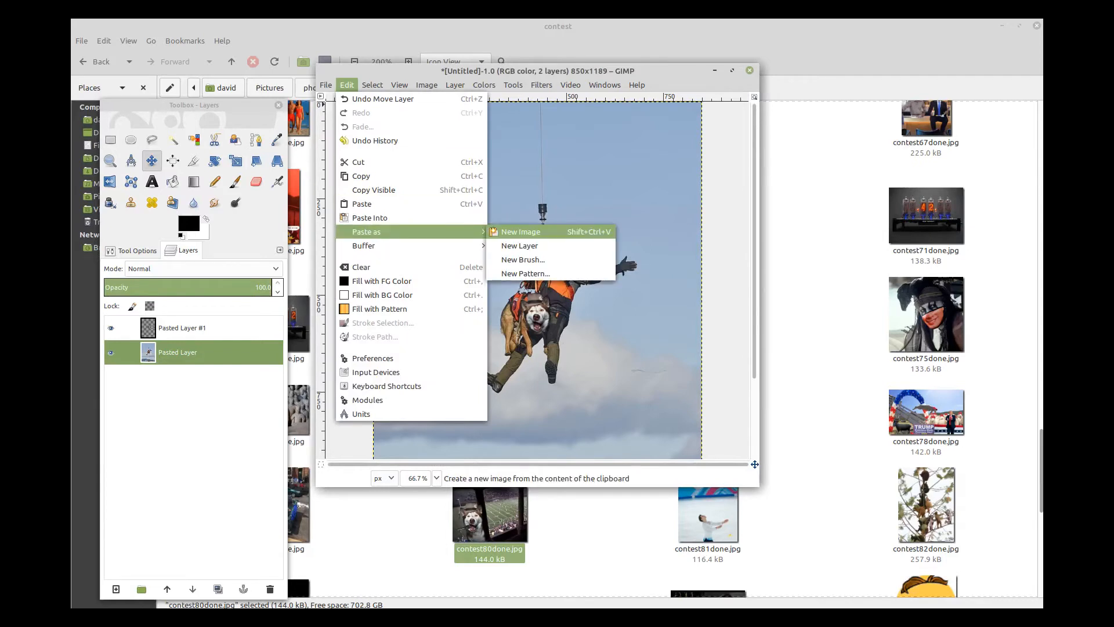
click(521, 232)
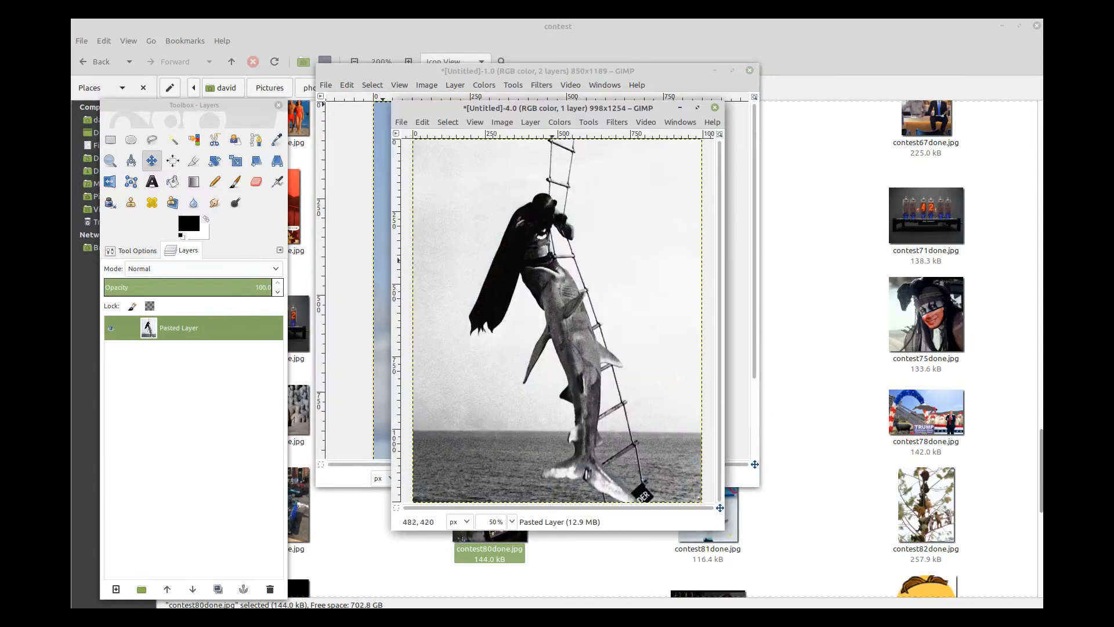
drag(557, 108, 784, 102)
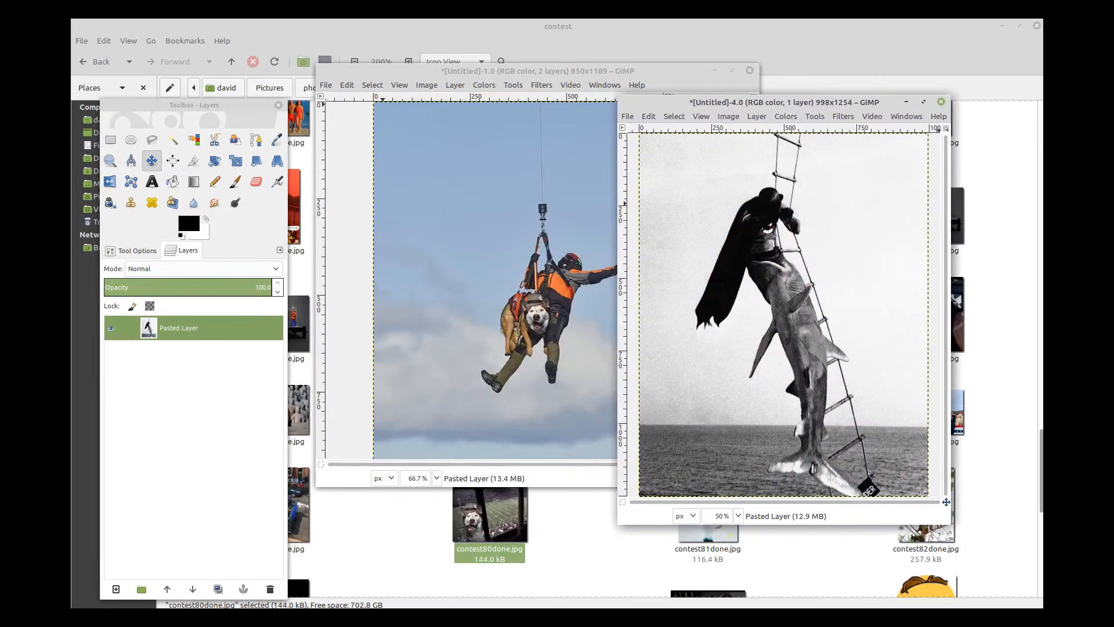
drag(537, 71, 442, 77)
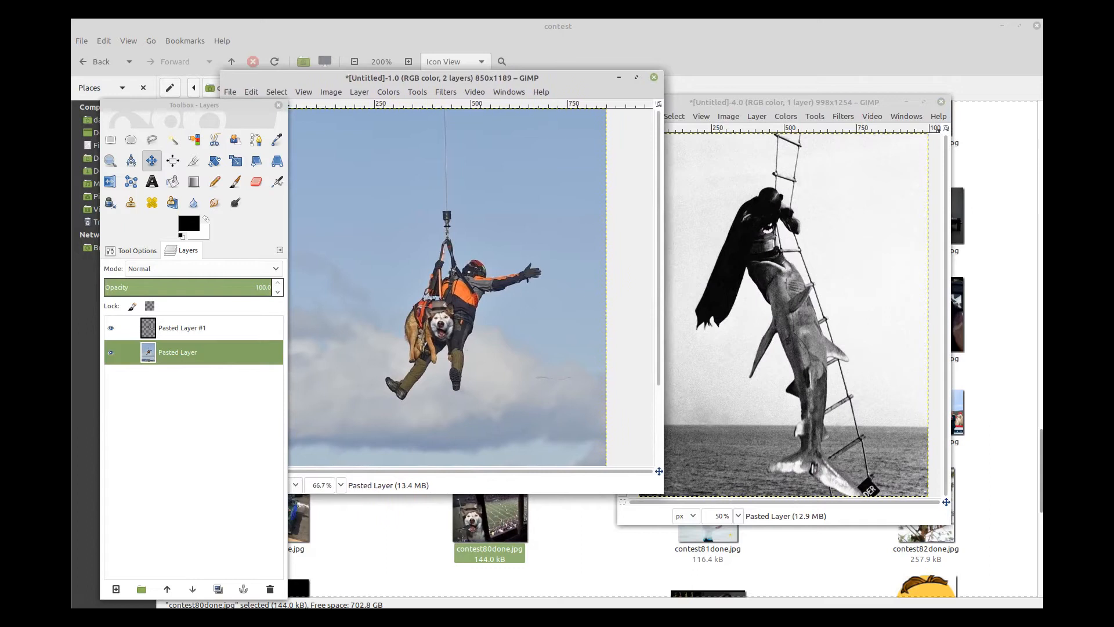
Arrange the black-and-white Batman image and the color Batman reference image next to each other
drag(784, 102, 678, 91)
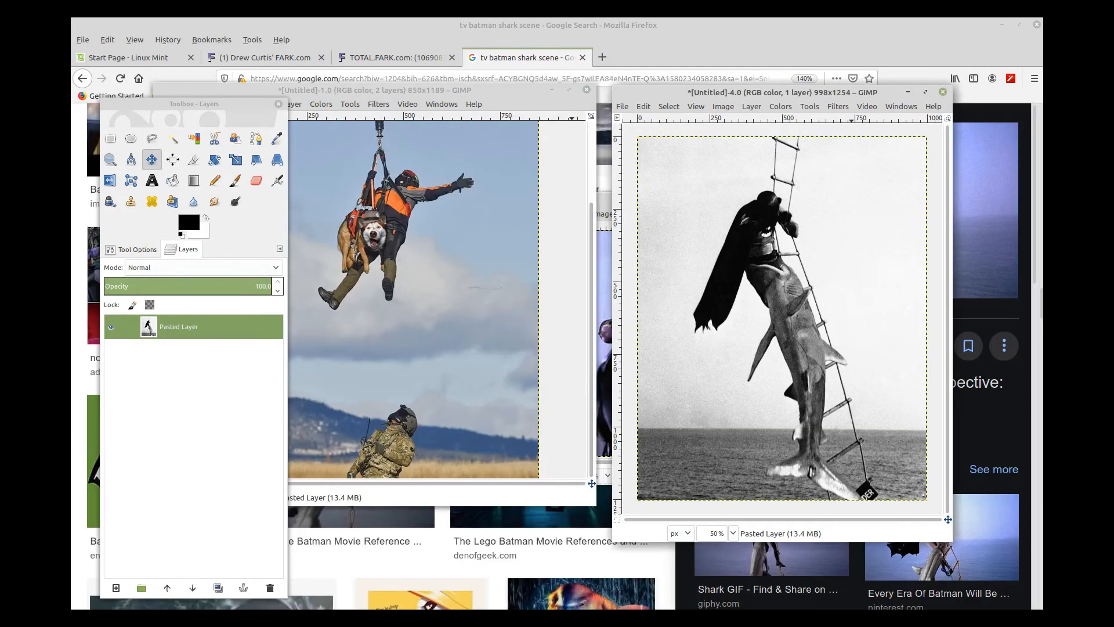
drag(783, 92, 470, 82)
drag(710, 200, 791, 138)
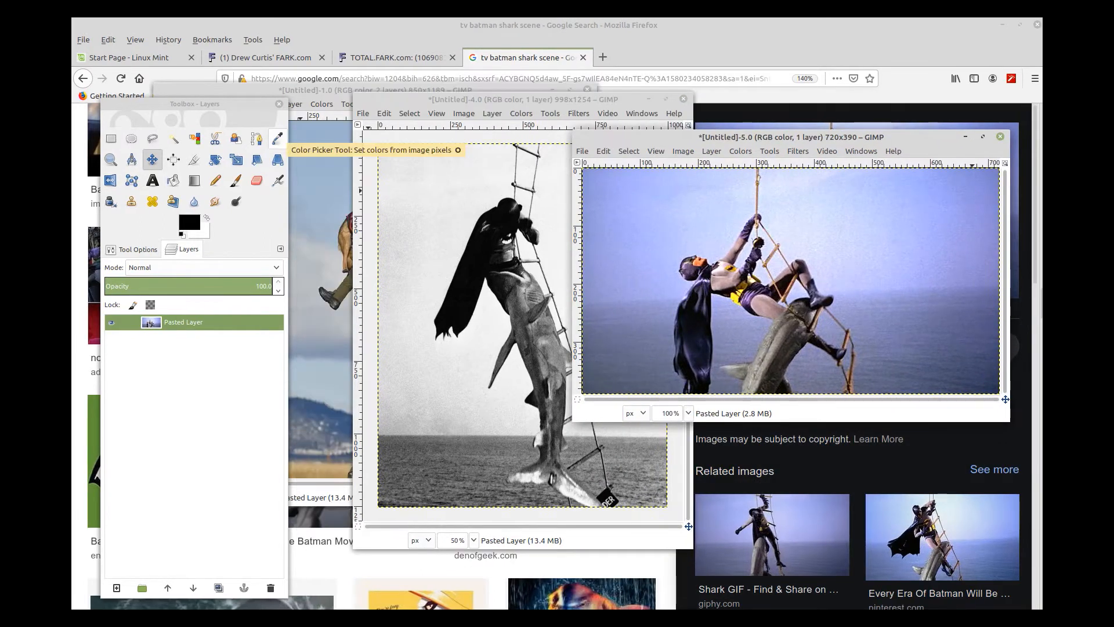
Pick the skin color from Batman's leg in the color reference and create a new layer filled with that foreground color
click(277, 139)
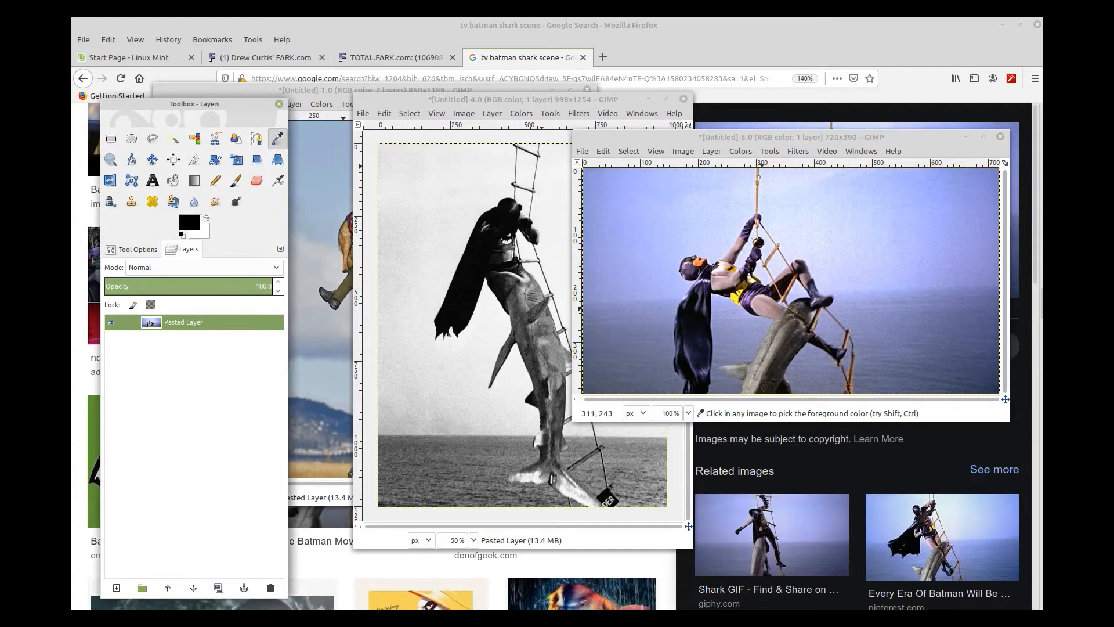
click(764, 309)
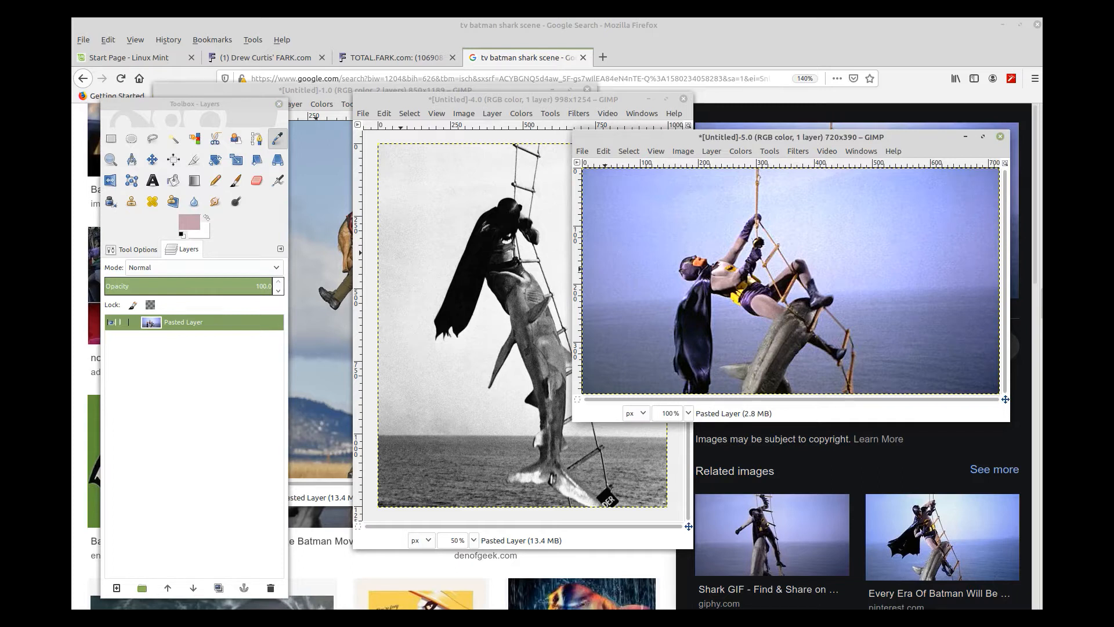
right_click(174, 323)
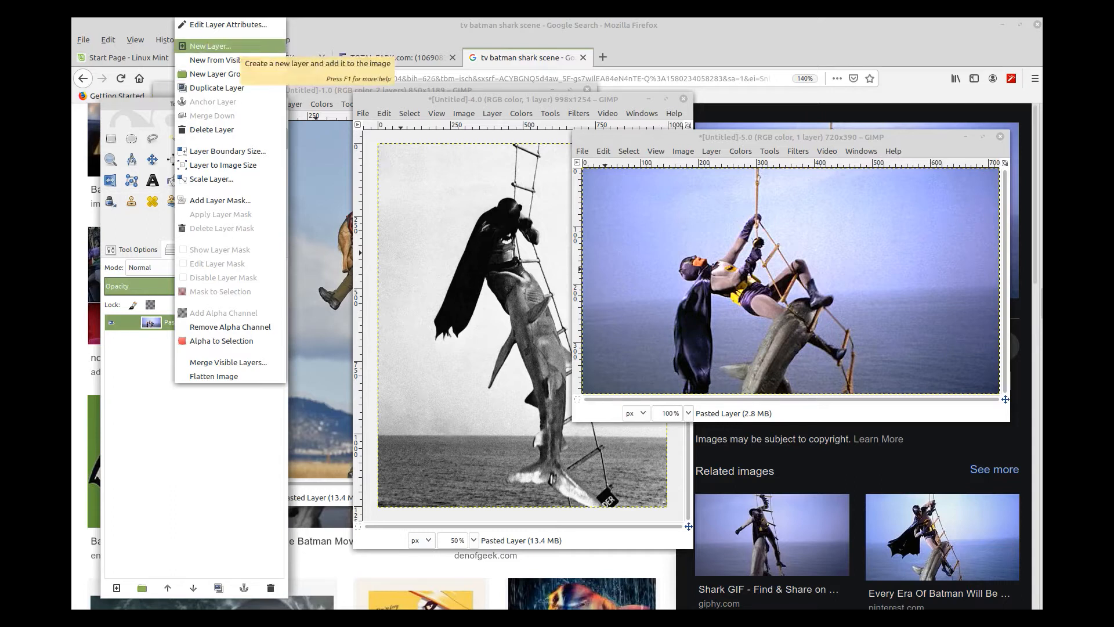
click(210, 46)
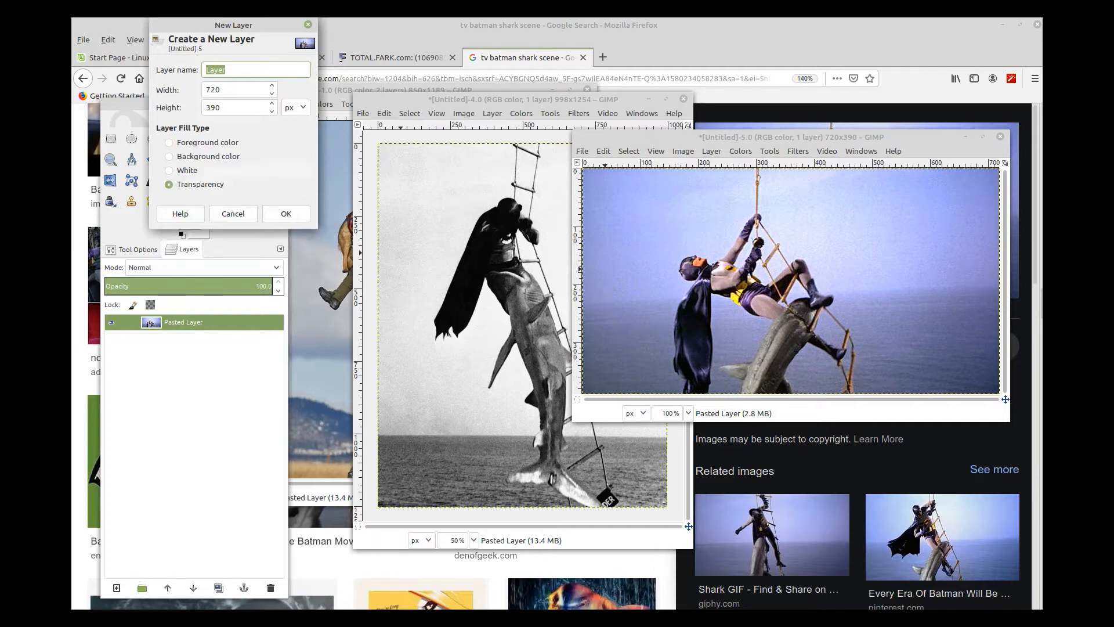
click(207, 142)
click(286, 214)
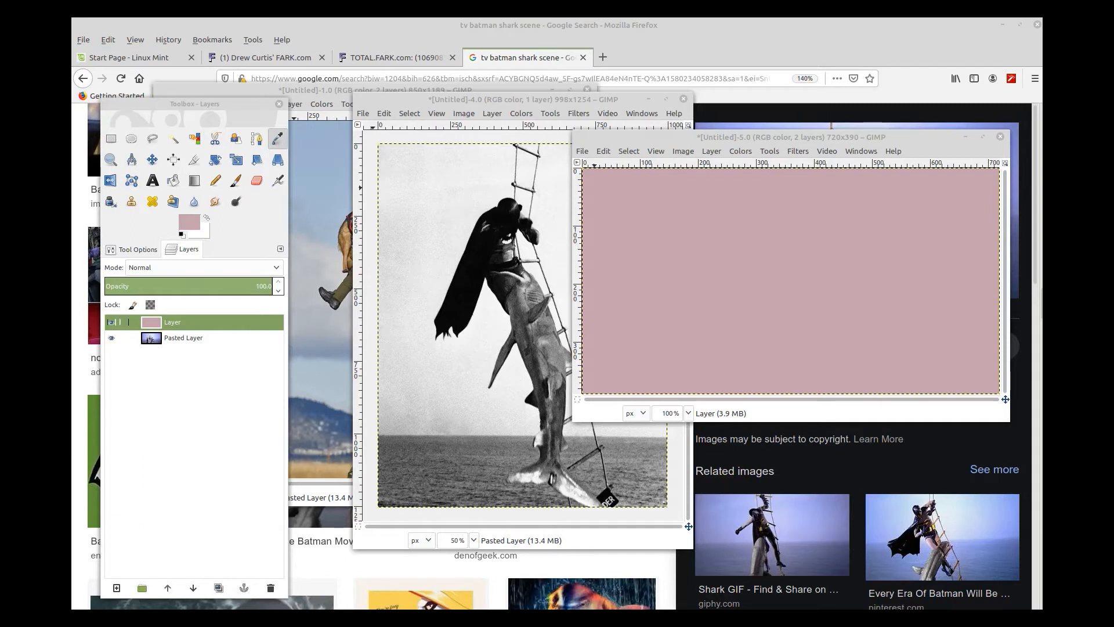
Add a black (full transparency) mask to the skin-colored layer and set the layer in the black-and-white image to Overlay mode
right_click(178, 322)
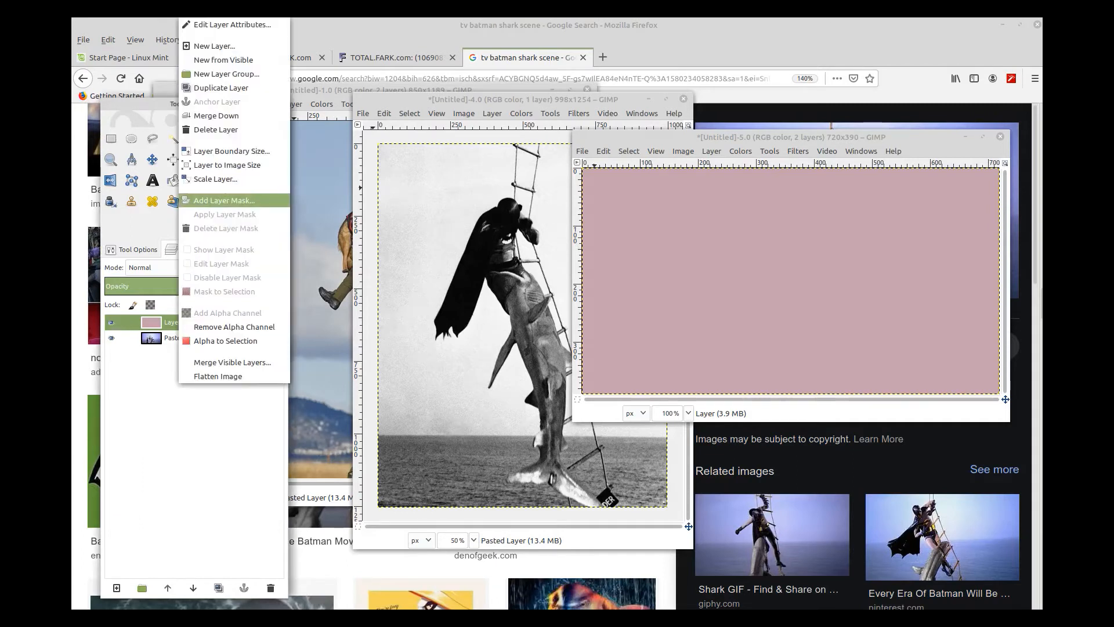
click(224, 200)
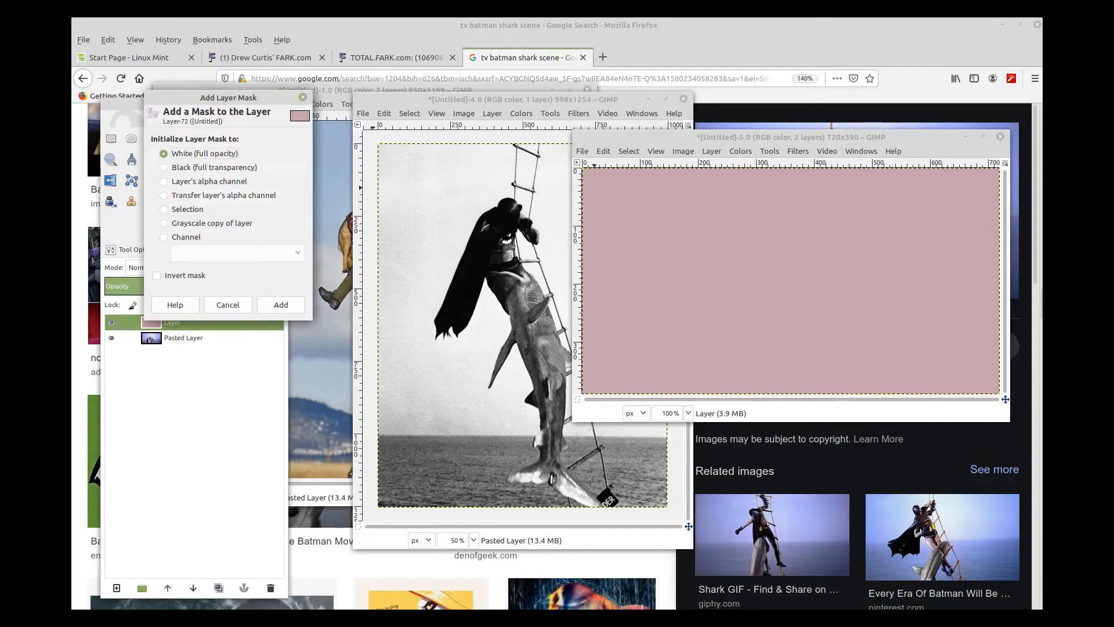
click(214, 167)
key(Return)
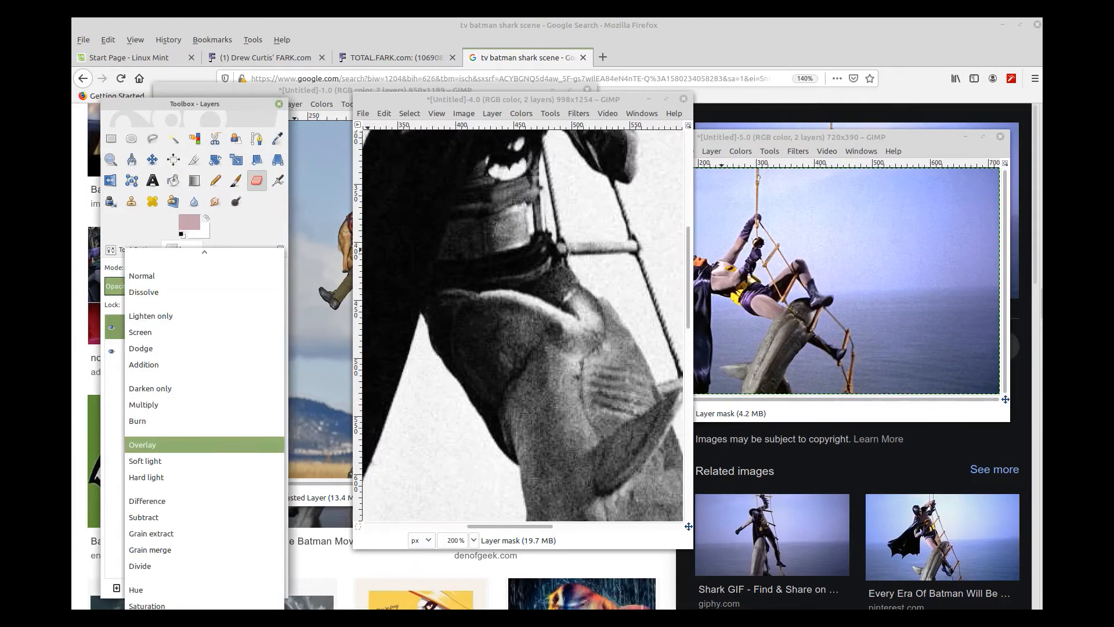
click(142, 445)
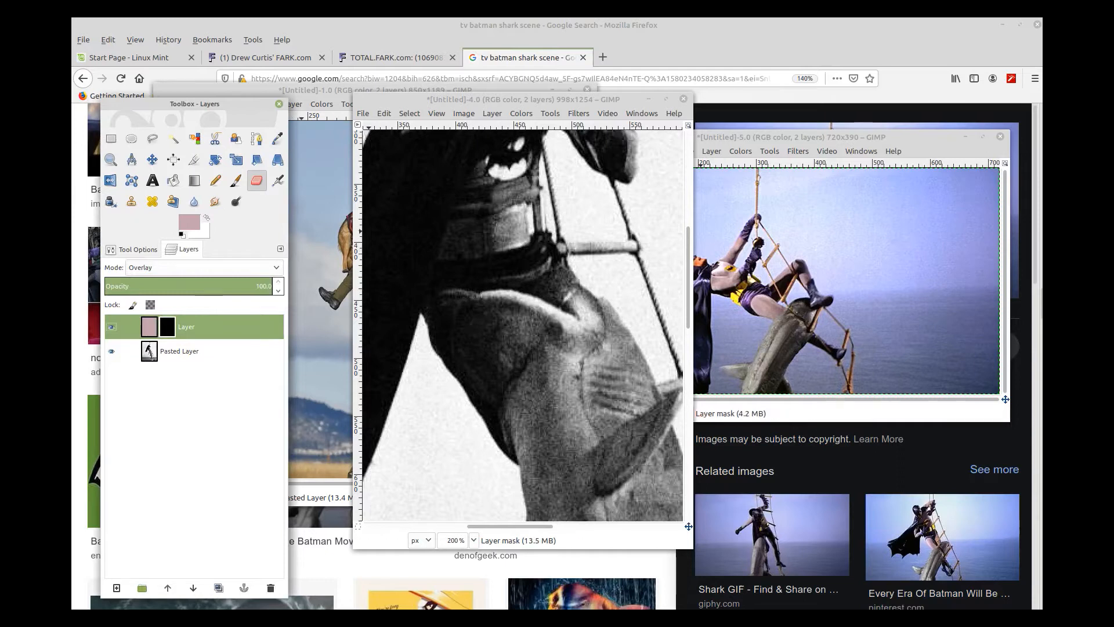
Erase the layer mask over Batman's midsection with an Eraser of size 18 to tint it with the skin color
click(137, 249)
click(106, 339)
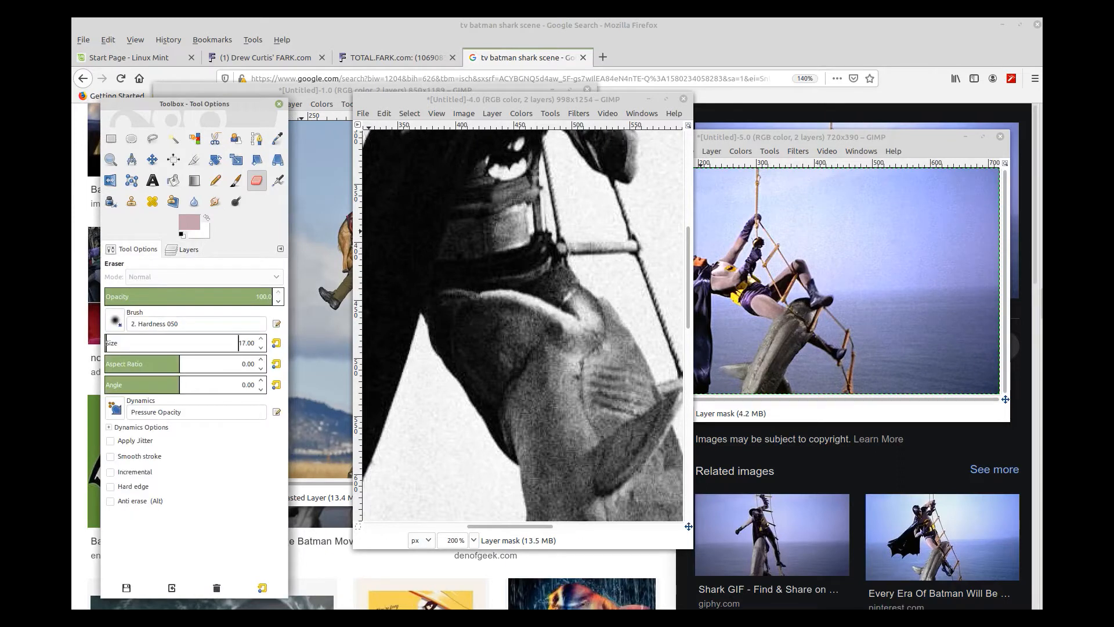
click(492, 211)
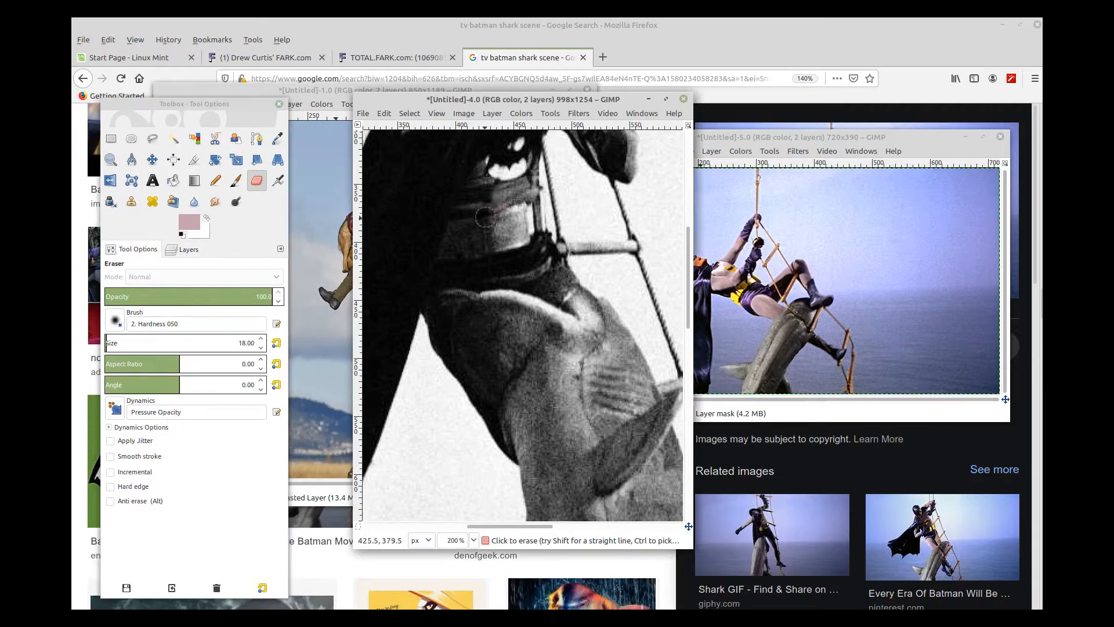
mouse_move(504, 217)
mouse_down()
mouse_move(517, 187)
mouse_move(510, 197)
mouse_move(487, 181)
mouse_move(515, 214)
mouse_move(517, 200)
mouse_move(517, 225)
mouse_move(492, 232)
mouse_move(480, 198)
mouse_move(458, 249)
mouse_move(525, 229)
mouse_up()
mouse_move(517, 190)
mouse_down()
mouse_move(529, 180)
mouse_move(492, 195)
mouse_move(481, 168)
mouse_move(460, 235)
mouse_move(507, 252)
mouse_move(518, 232)
mouse_up()
mouse_move(525, 178)
mouse_down()
mouse_move(531, 190)
mouse_move(484, 184)
mouse_move(479, 172)
mouse_move(475, 198)
mouse_move(510, 217)
mouse_move(476, 241)
mouse_move(506, 249)
mouse_move(486, 236)
mouse_move(519, 203)
mouse_up()
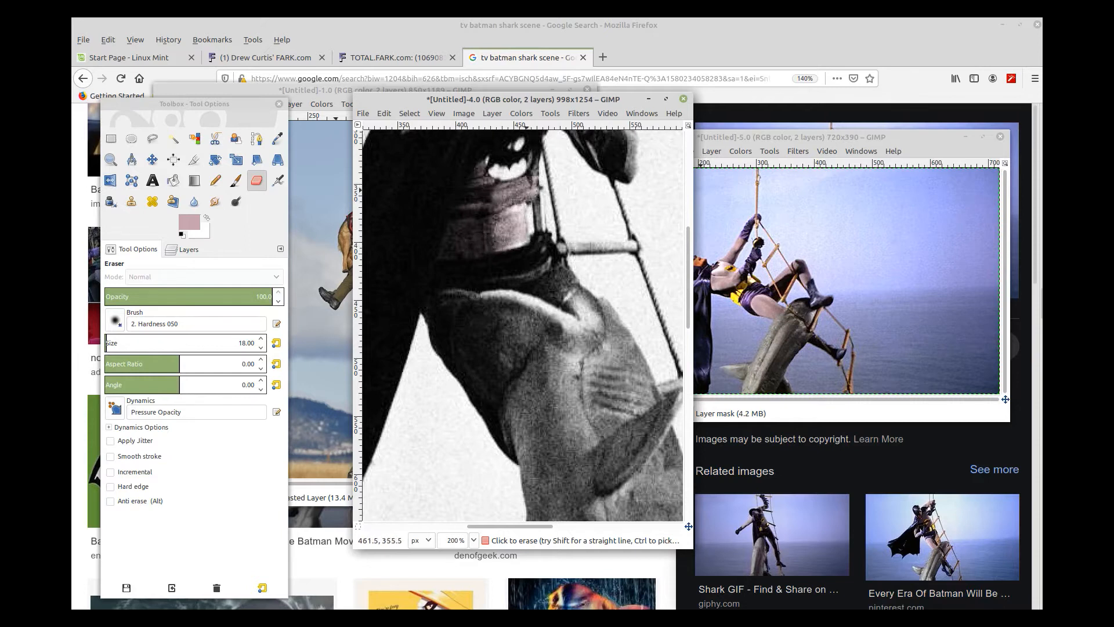
Erase the layer mask over Batman's hands at the rope ladder to tint them with the overlay color
scroll(542, 198, up, 5)
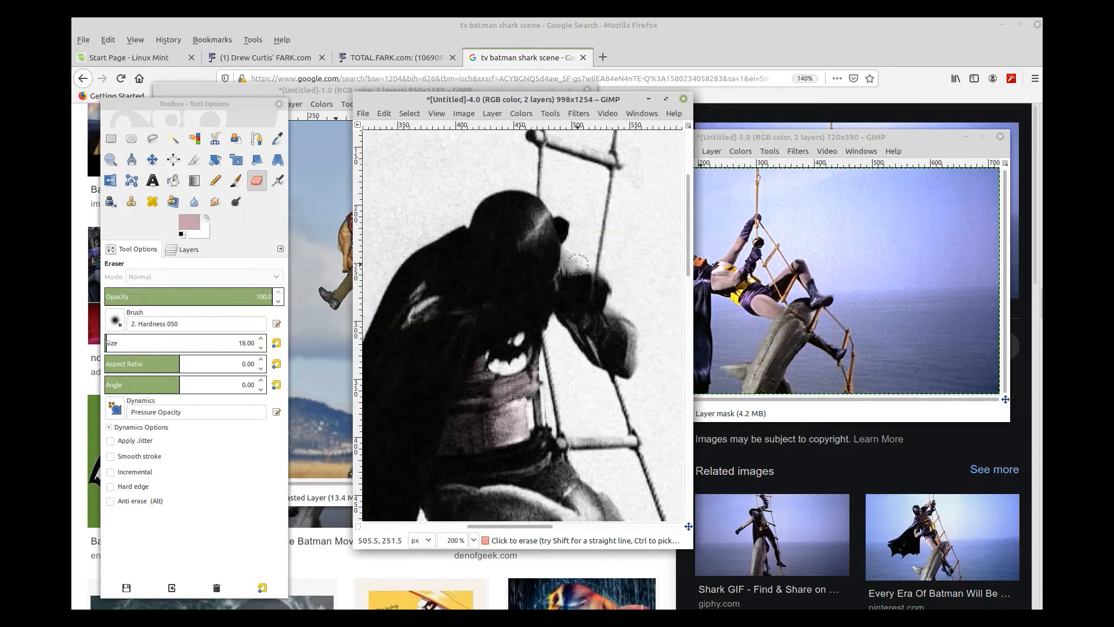
mouse_move(578, 270)
mouse_down()
mouse_move(595, 307)
mouse_move(615, 314)
mouse_move(625, 351)
mouse_move(628, 319)
mouse_move(630, 365)
mouse_move(568, 332)
mouse_move(564, 312)
mouse_move(615, 356)
mouse_move(620, 319)
mouse_move(625, 371)
mouse_move(594, 399)
mouse_up()
scroll(595, 400, down, 5)
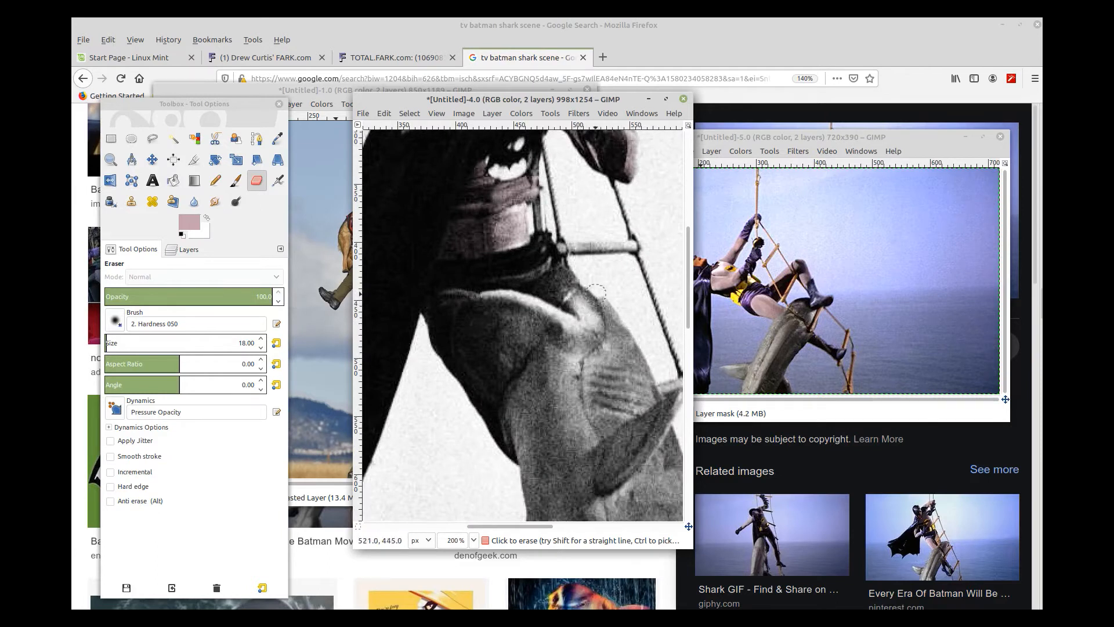
mouse_move(625, 167)
mouse_down()
mouse_move(626, 138)
mouse_move(627, 173)
mouse_up()
scroll(626, 183, up, 5)
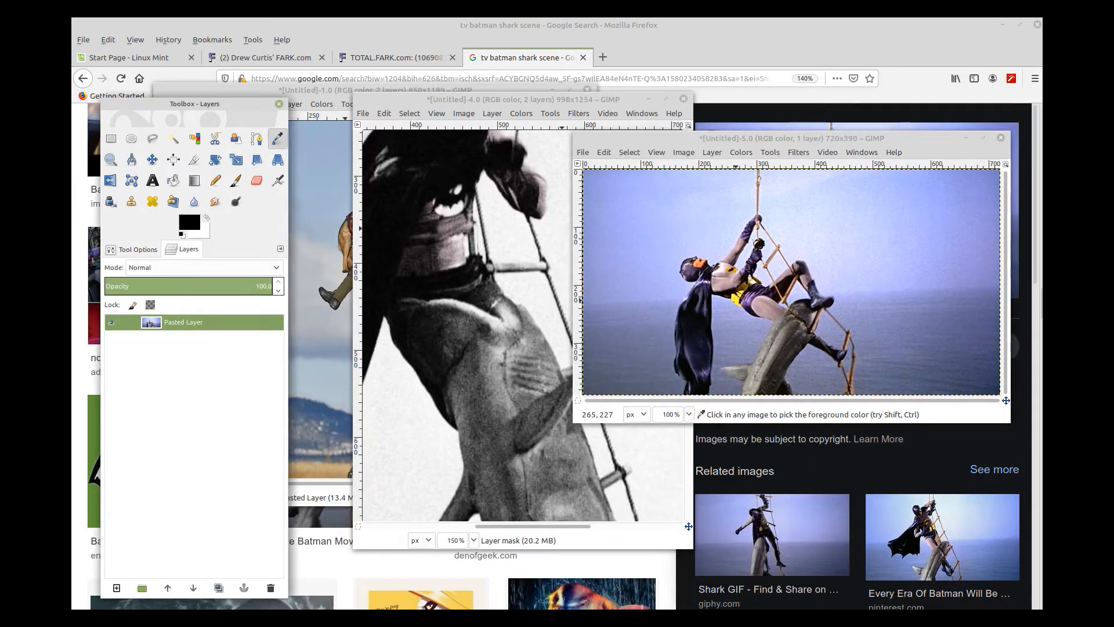
Pick the yellow of Batman's belt in the color reference and create a new layer in the black-and-white image filled with that foreground color
click(736, 300)
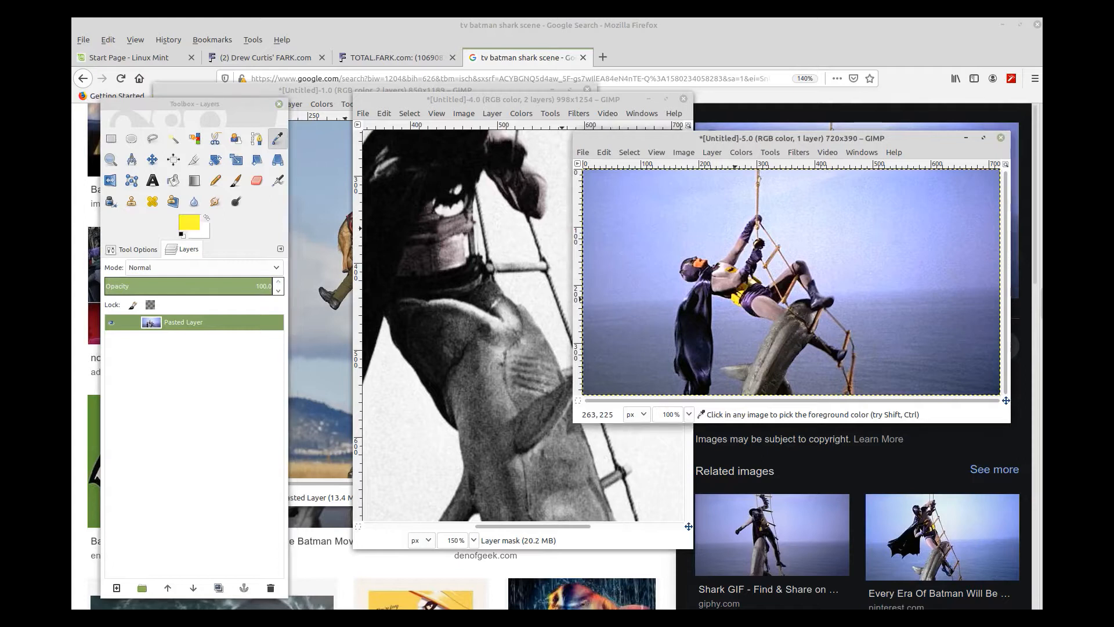
click(408, 99)
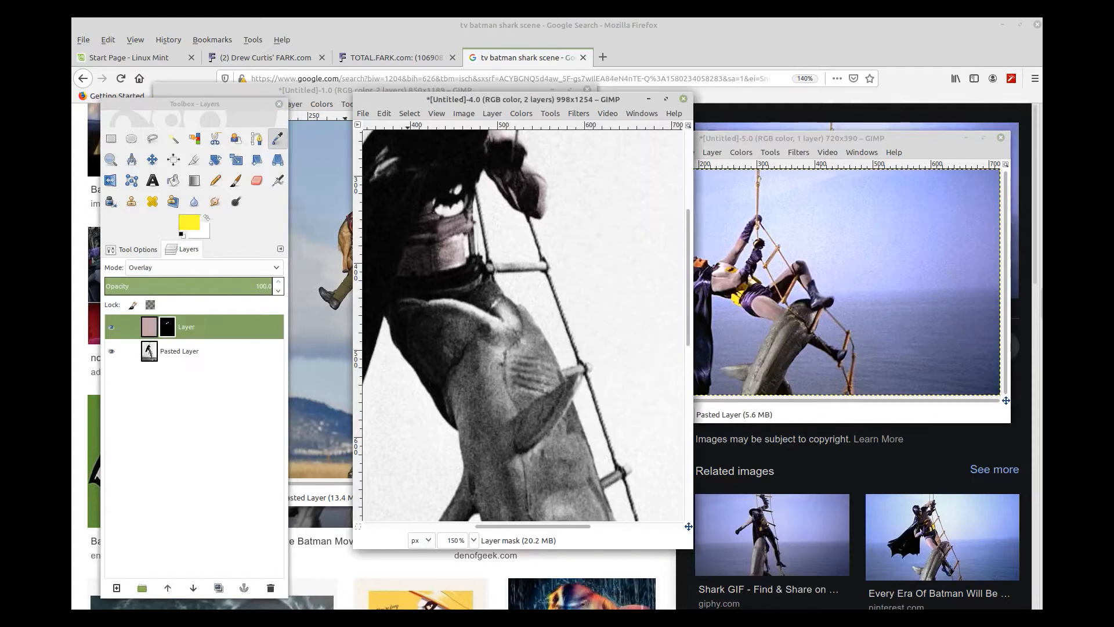
right_click(214, 327)
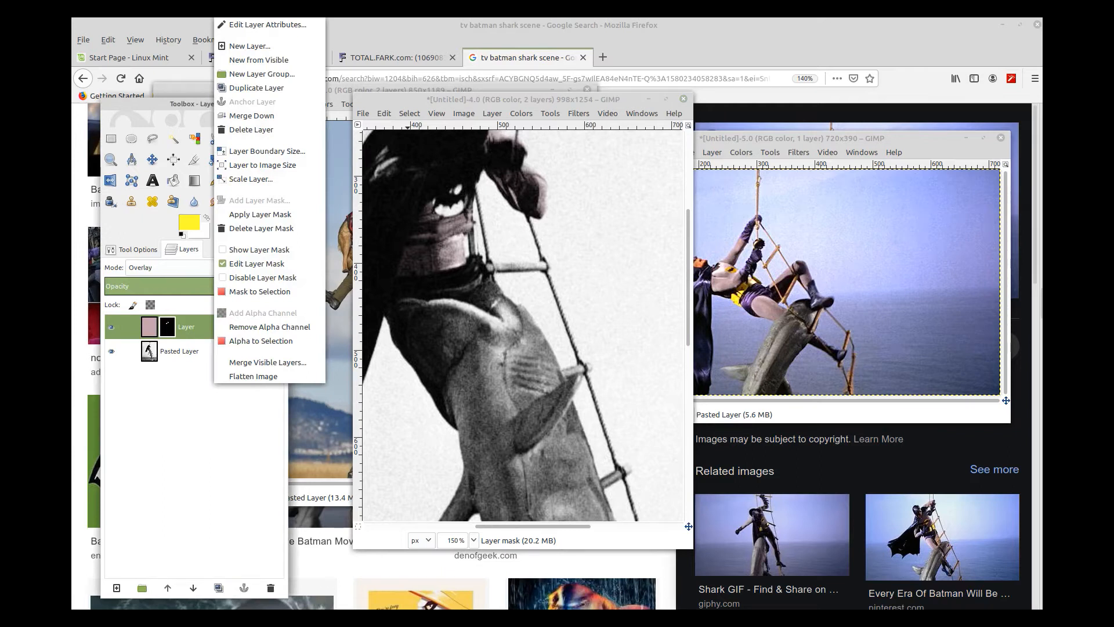
click(250, 46)
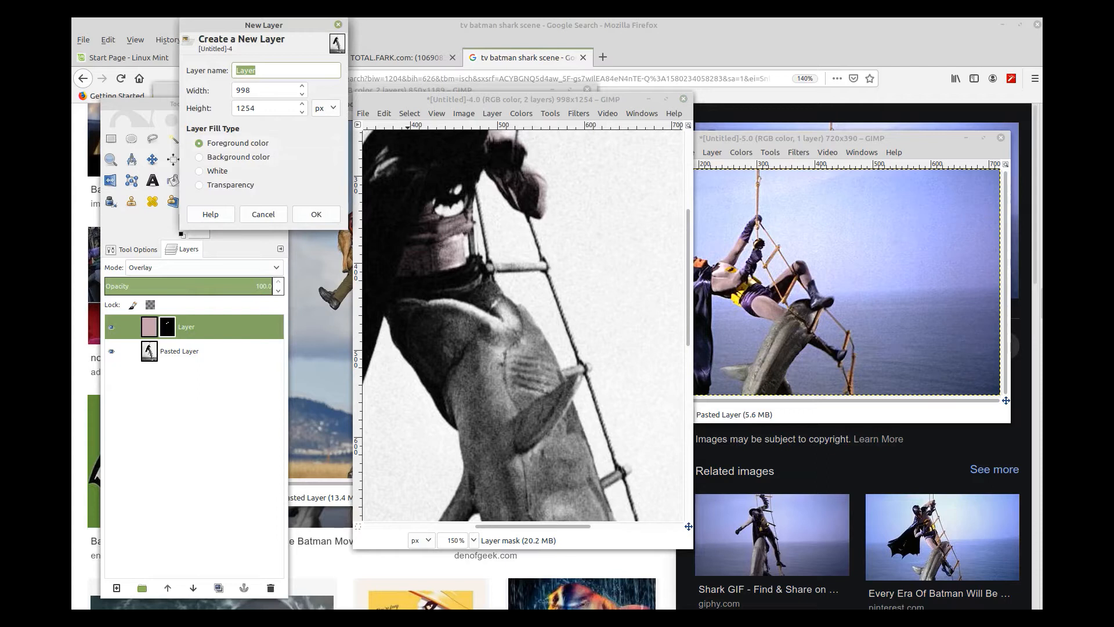
key(Return)
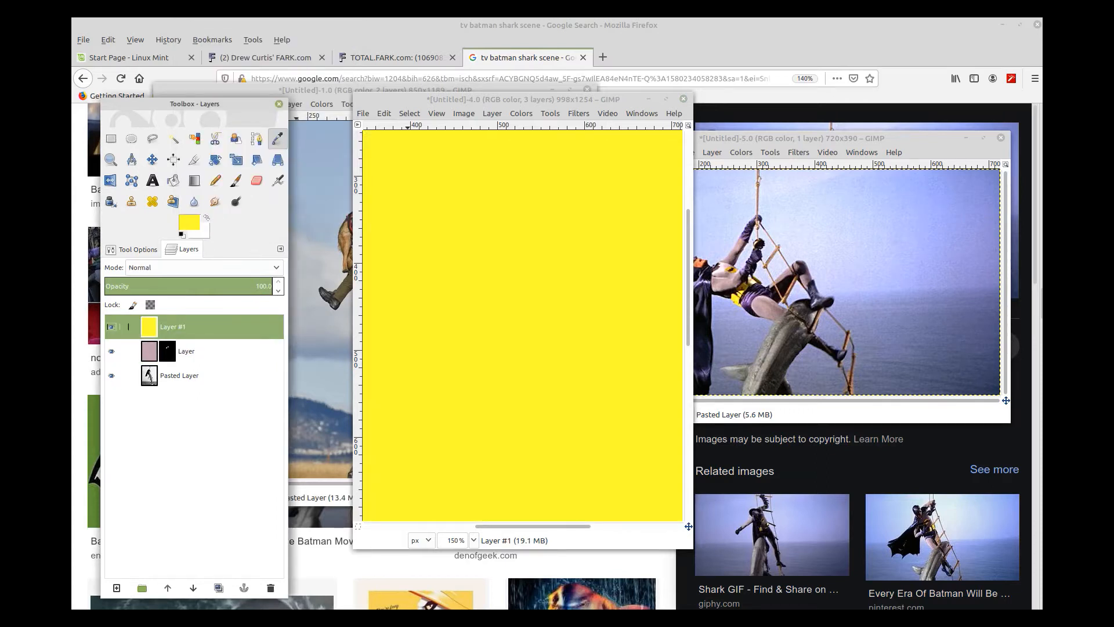
Add a black (full transparency) mask to the yellow layer and set the layer to Overlay mode
right_click(181, 326)
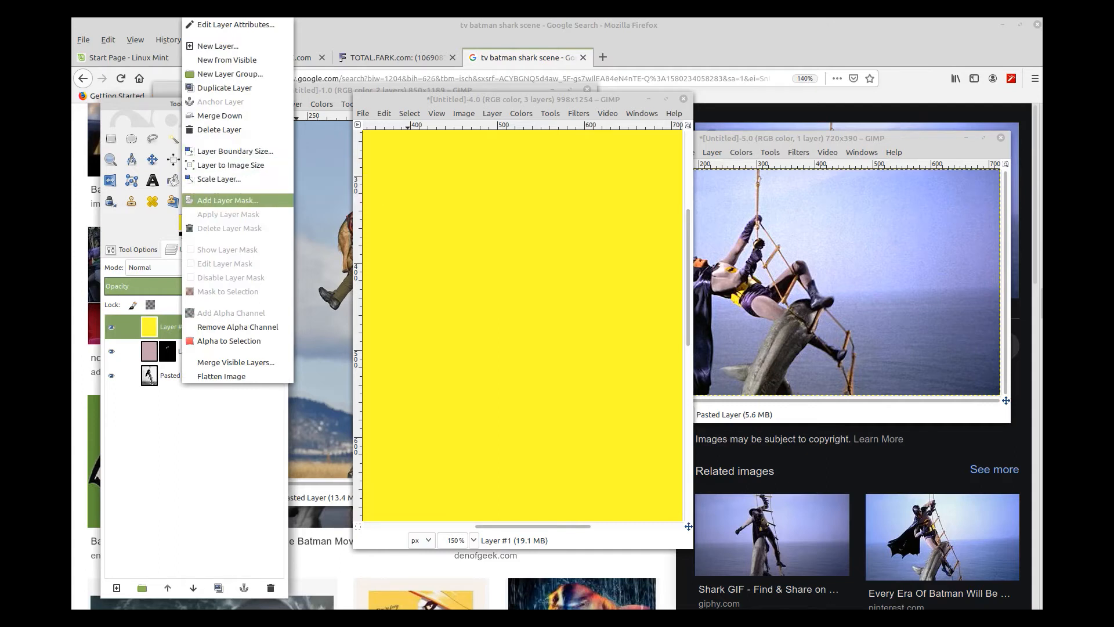
click(227, 201)
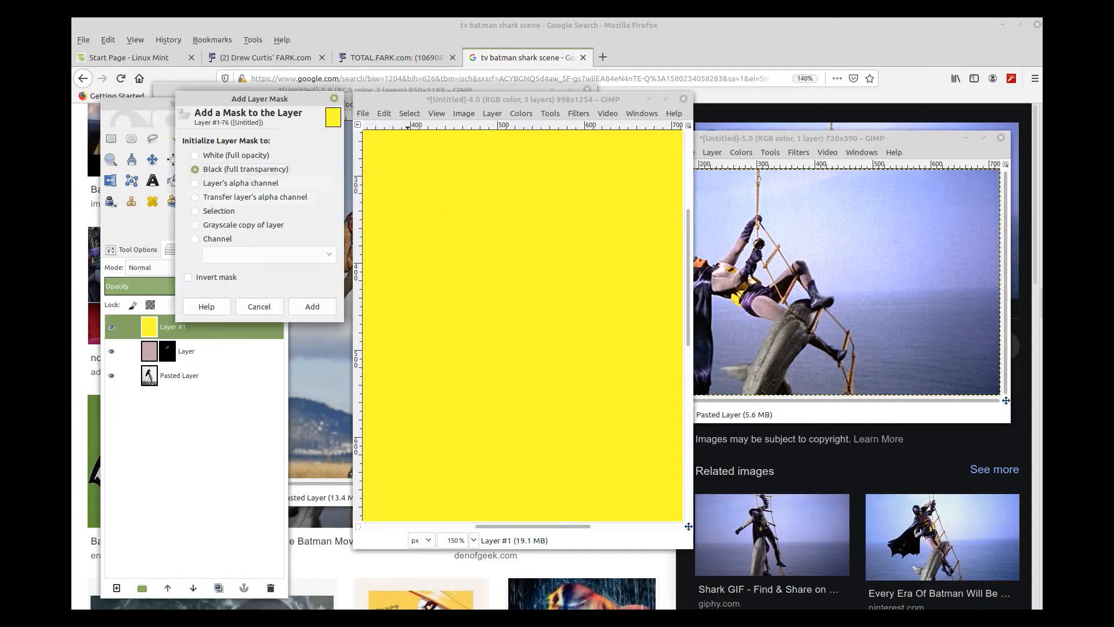
key(Return)
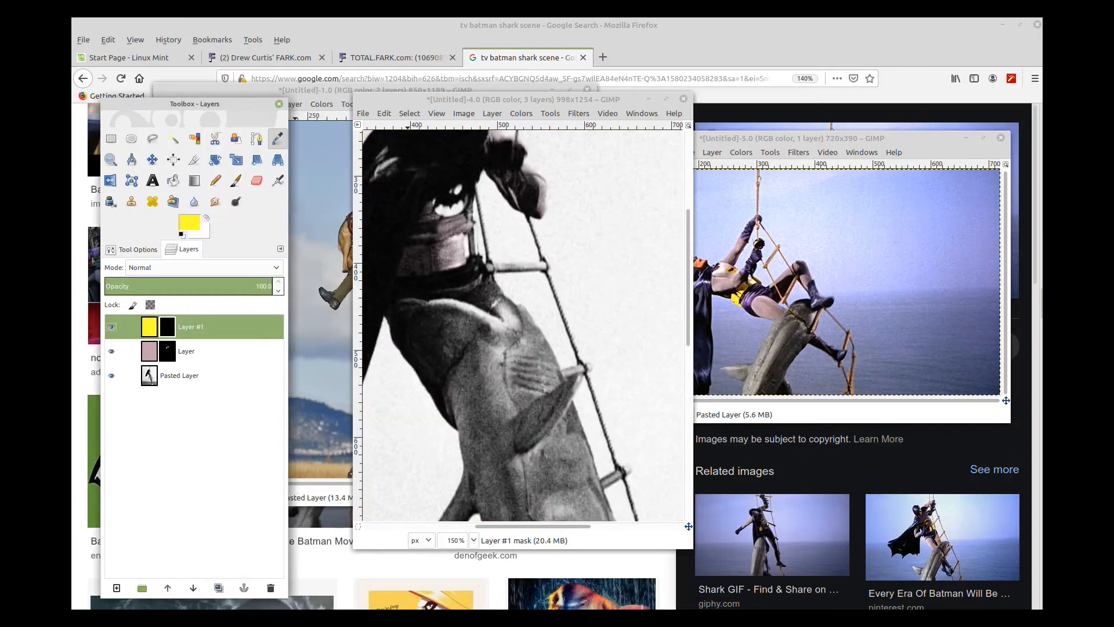
click(204, 267)
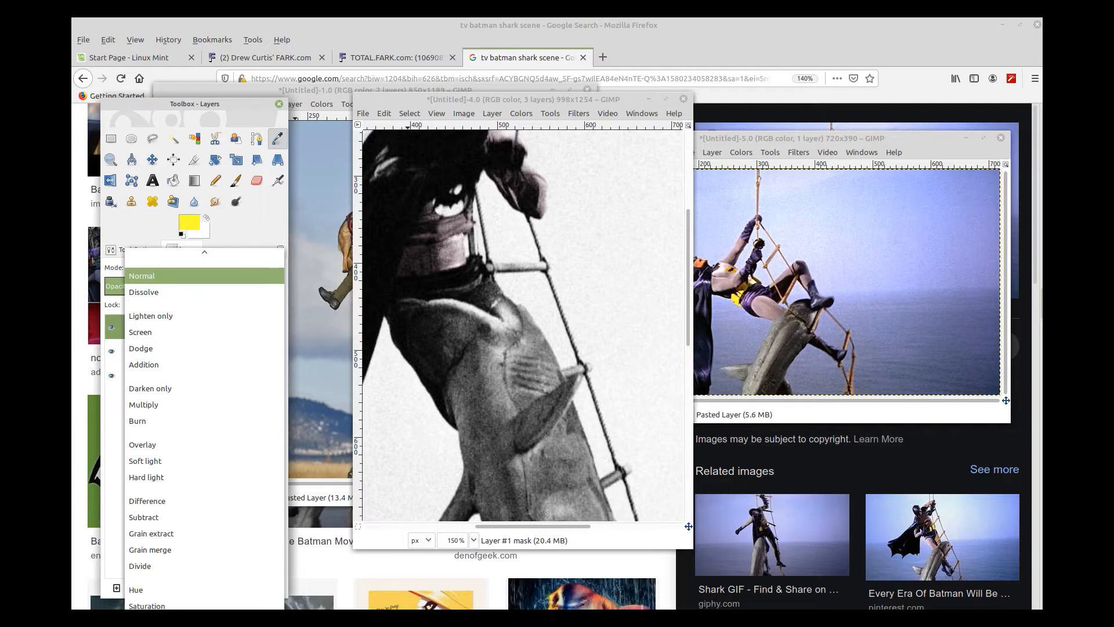
click(142, 445)
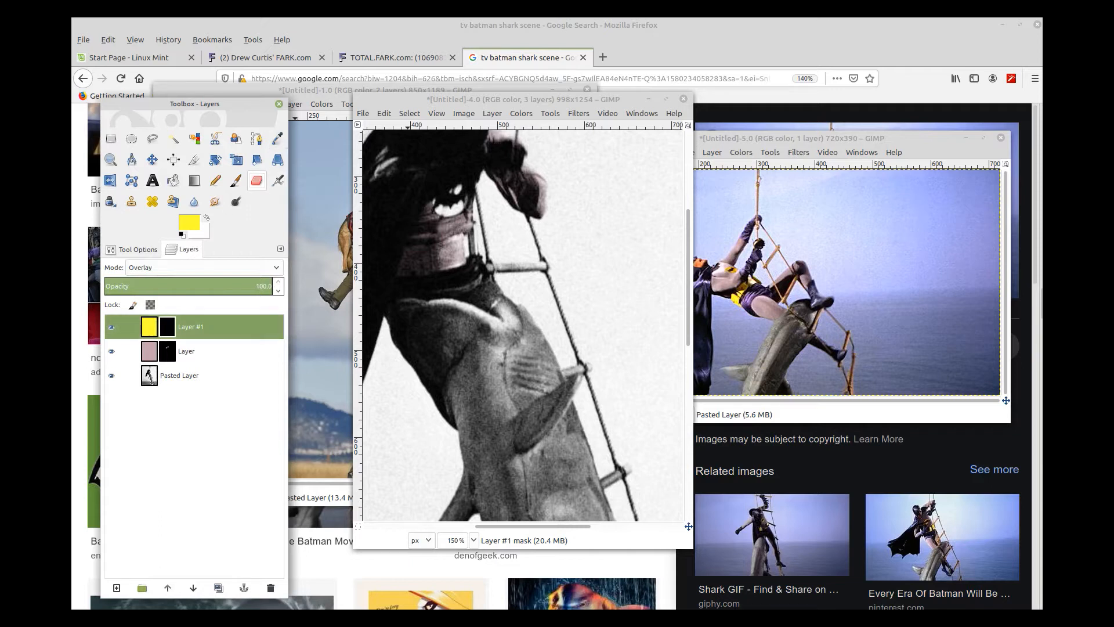
Erase the yellow layer's mask over Batman's chest emblem and utility belt to tint them yellow
click(257, 180)
scroll(451, 211, up, 5)
mouse_move(436, 413)
mouse_down()
mouse_move(462, 412)
mouse_move(454, 423)
mouse_move(434, 415)
mouse_move(459, 401)
mouse_move(450, 459)
mouse_move(412, 469)
mouse_move(411, 480)
mouse_move(437, 477)
mouse_move(408, 481)
mouse_move(462, 466)
mouse_move(466, 456)
mouse_move(438, 466)
mouse_move(468, 453)
mouse_move(467, 469)
mouse_move(452, 478)
mouse_move(459, 459)
mouse_move(413, 481)
mouse_up()
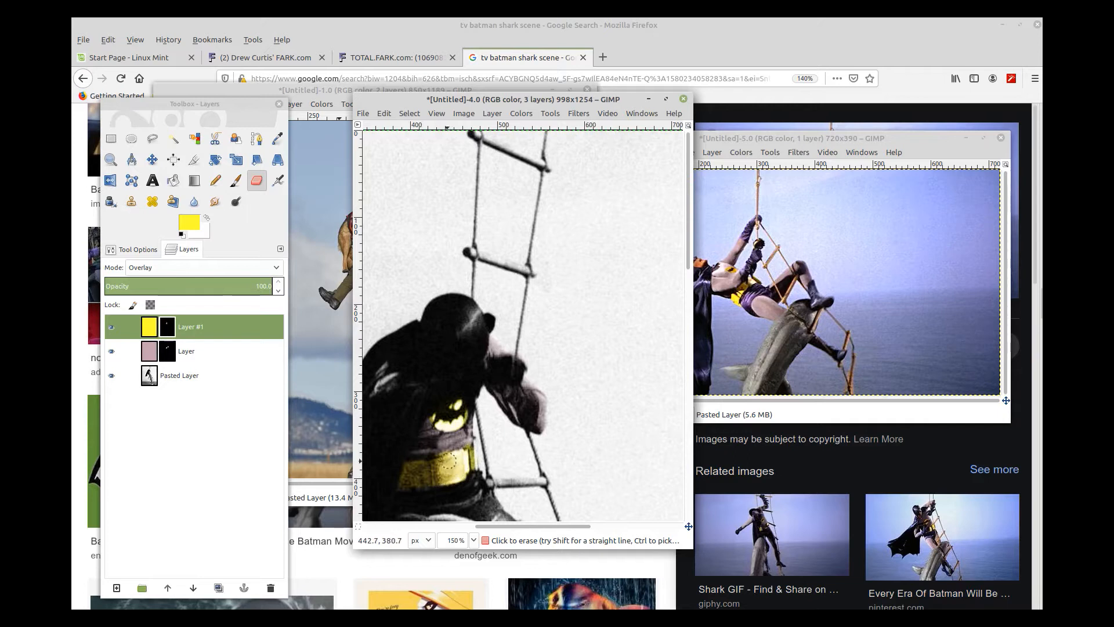
Take the brown of the rope ladder in the color reference and create a new layer filled with it in the black-and-white image
scroll(455, 466, down, 3)
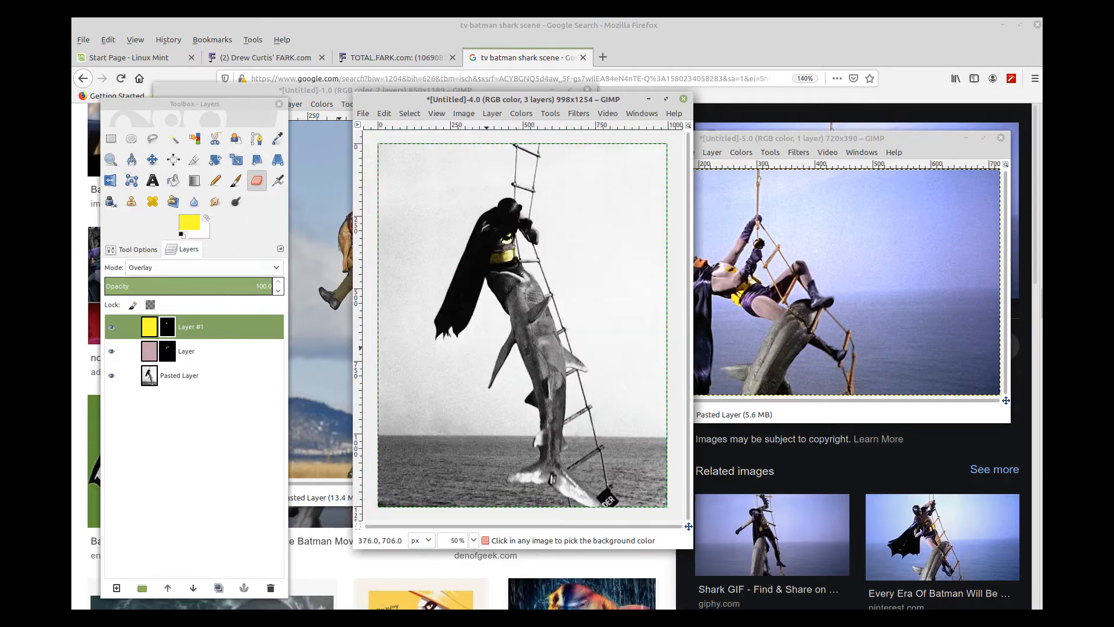
scroll(486, 349, up, 1)
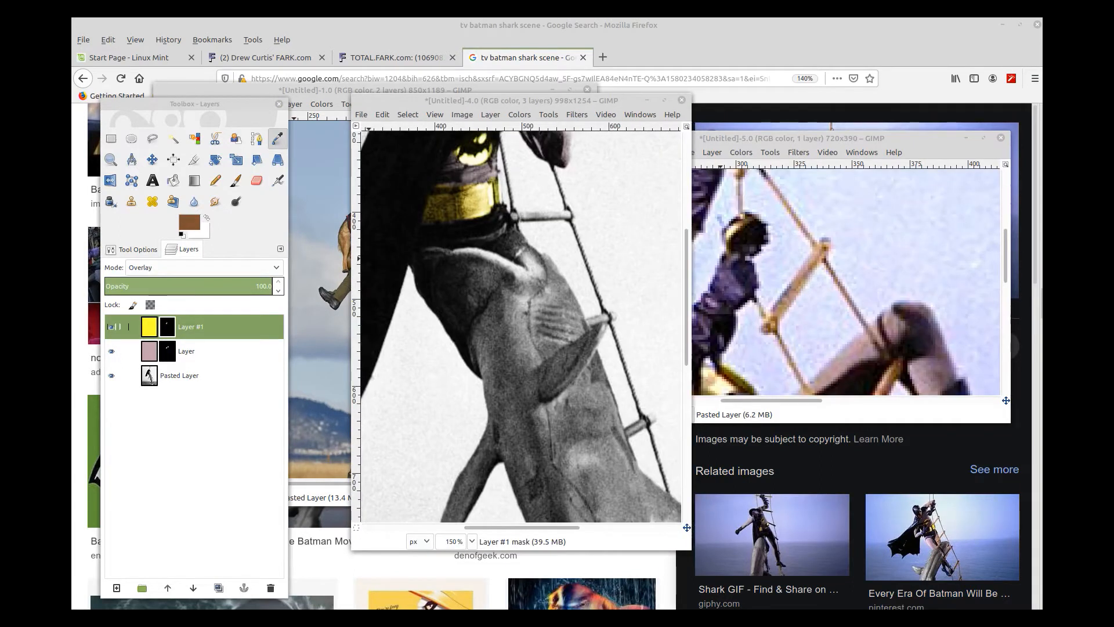
right_click(213, 327)
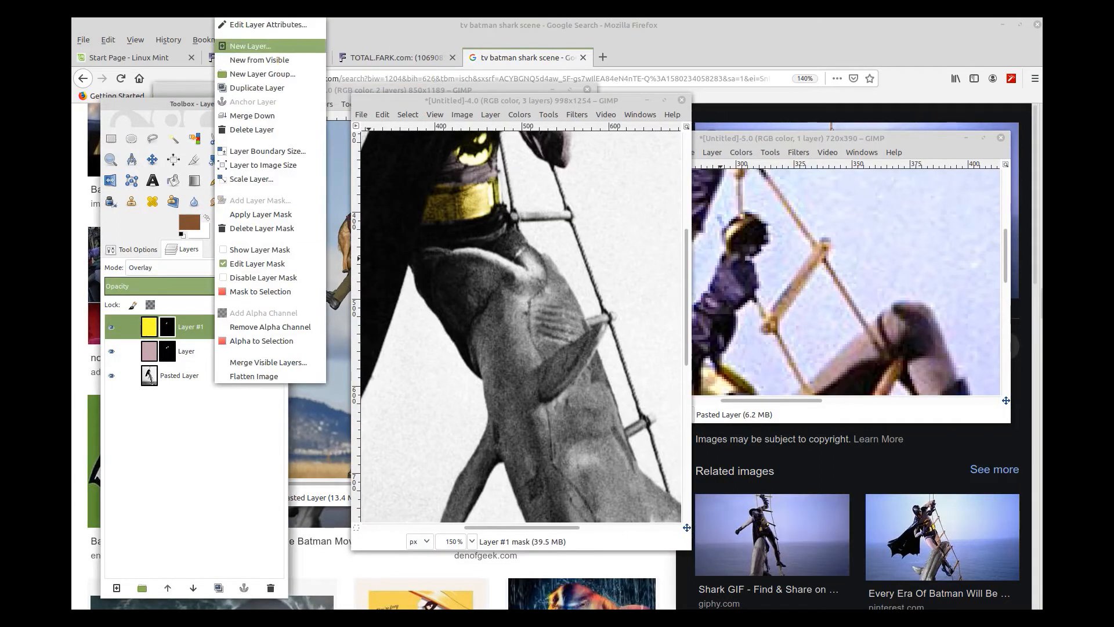
click(250, 46)
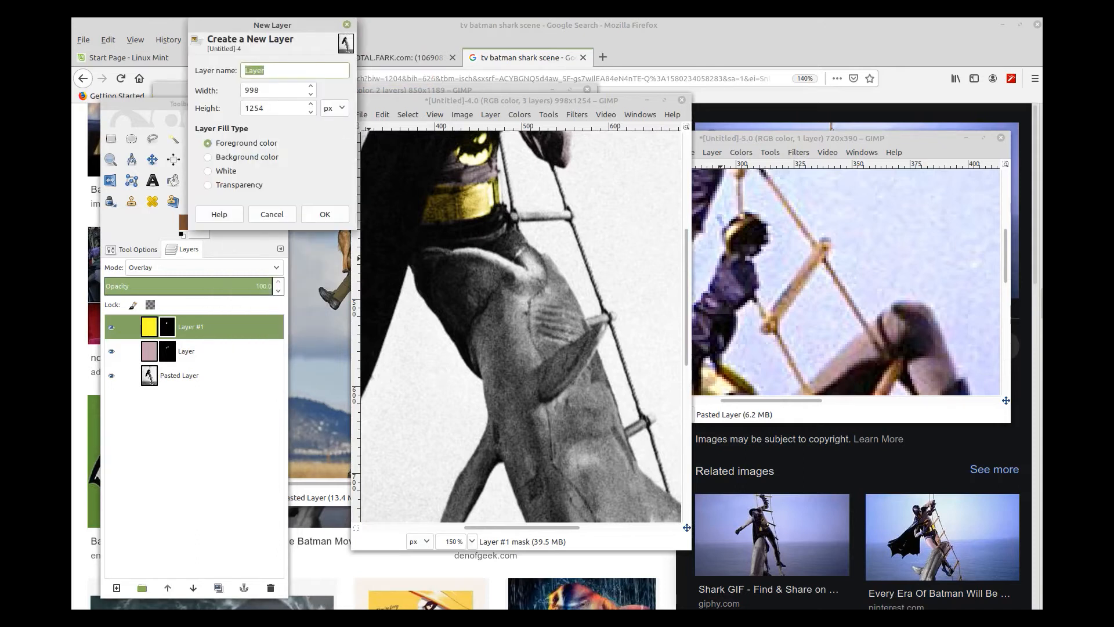
key(Return)
Add a black (full transparency) mask to the brown layer and set the layer to Overlay mode
right_click(203, 326)
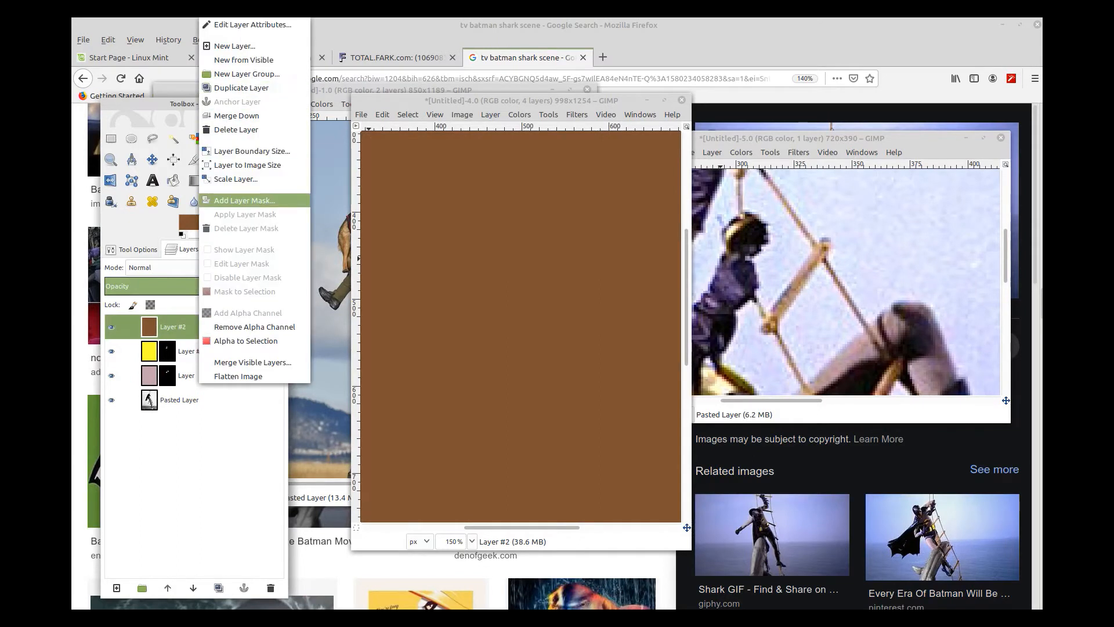
click(244, 200)
click(299, 310)
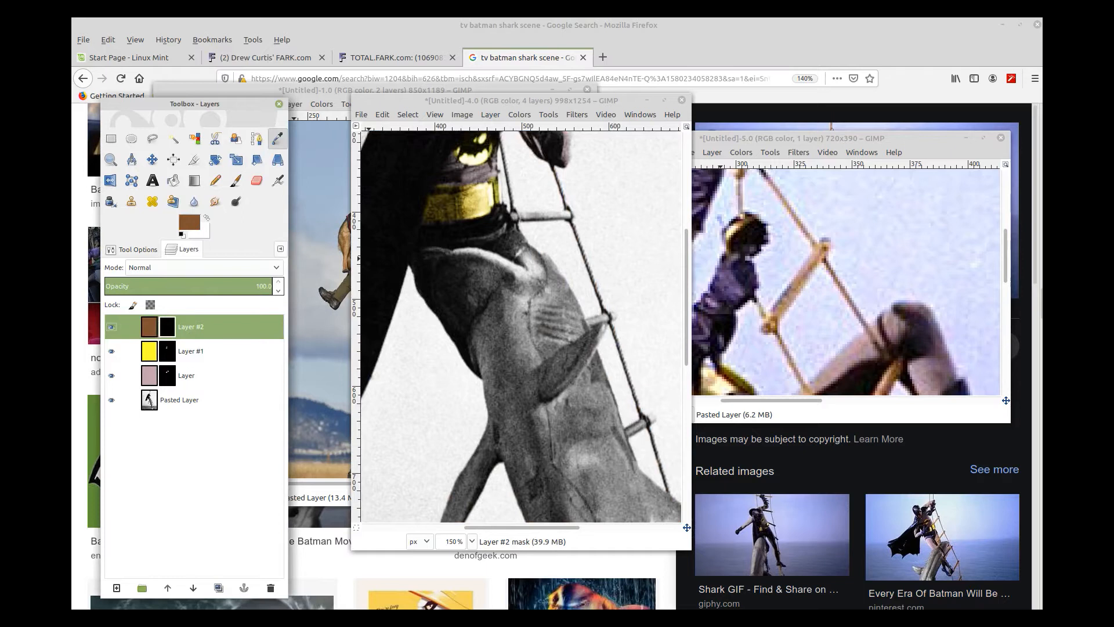
click(203, 268)
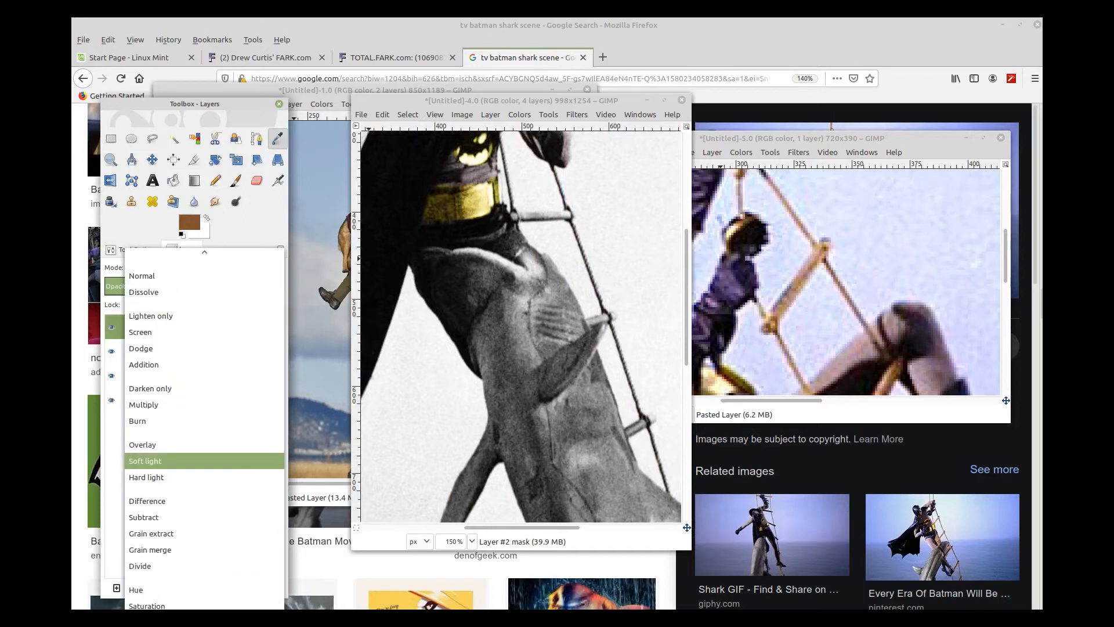
click(203, 444)
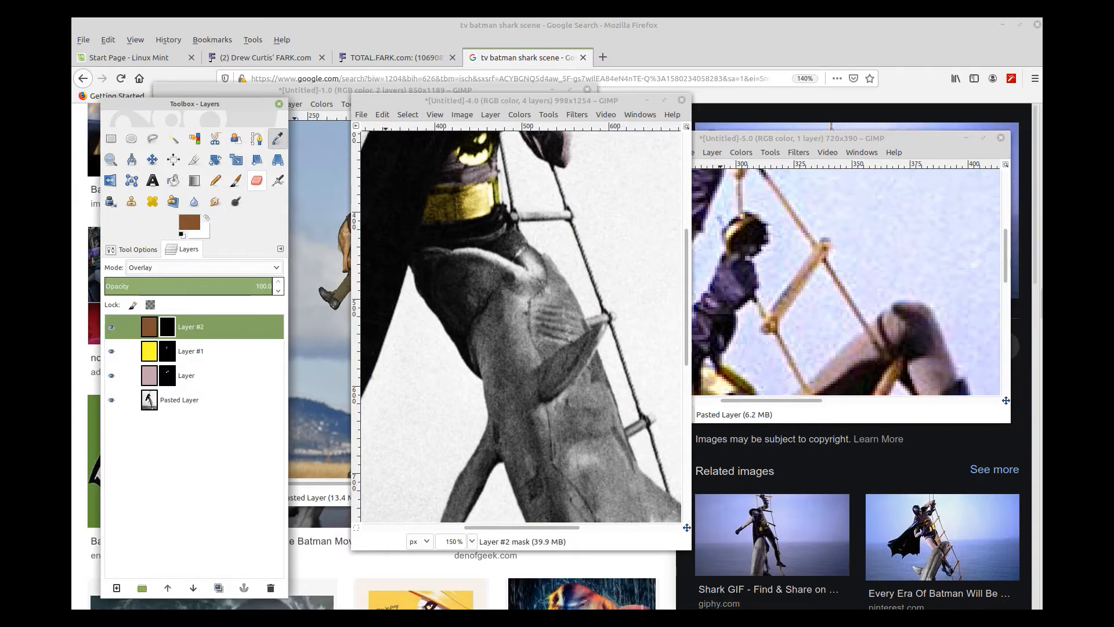
Erase the brown layer's mask over the ladder rung beside Batman's belt and the rung end at the shark's fin
click(256, 180)
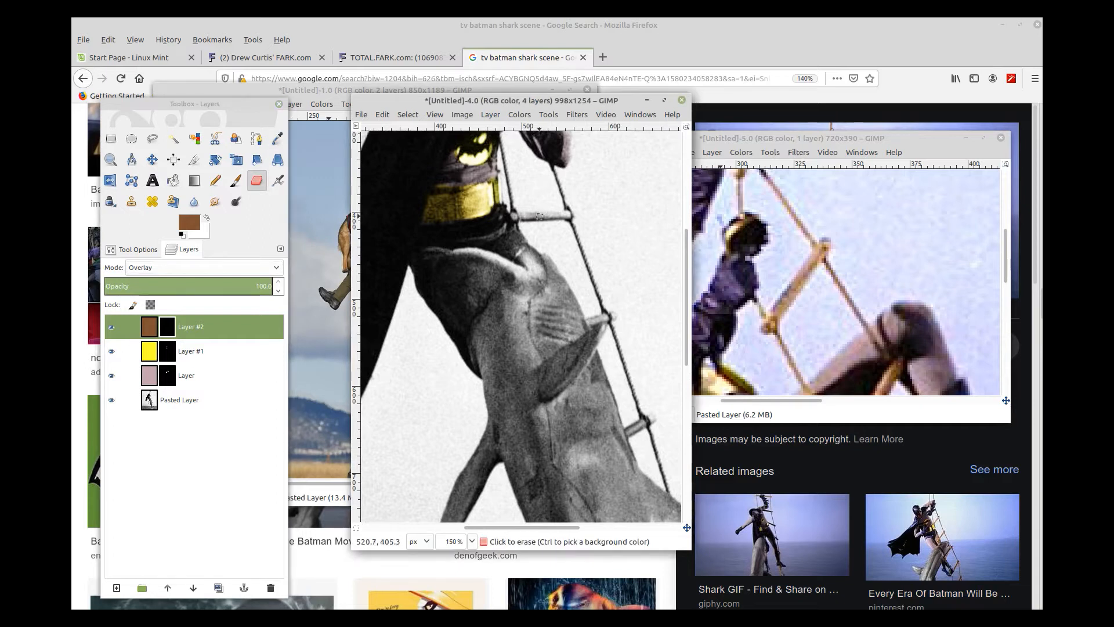
scroll(540, 216, up, 2)
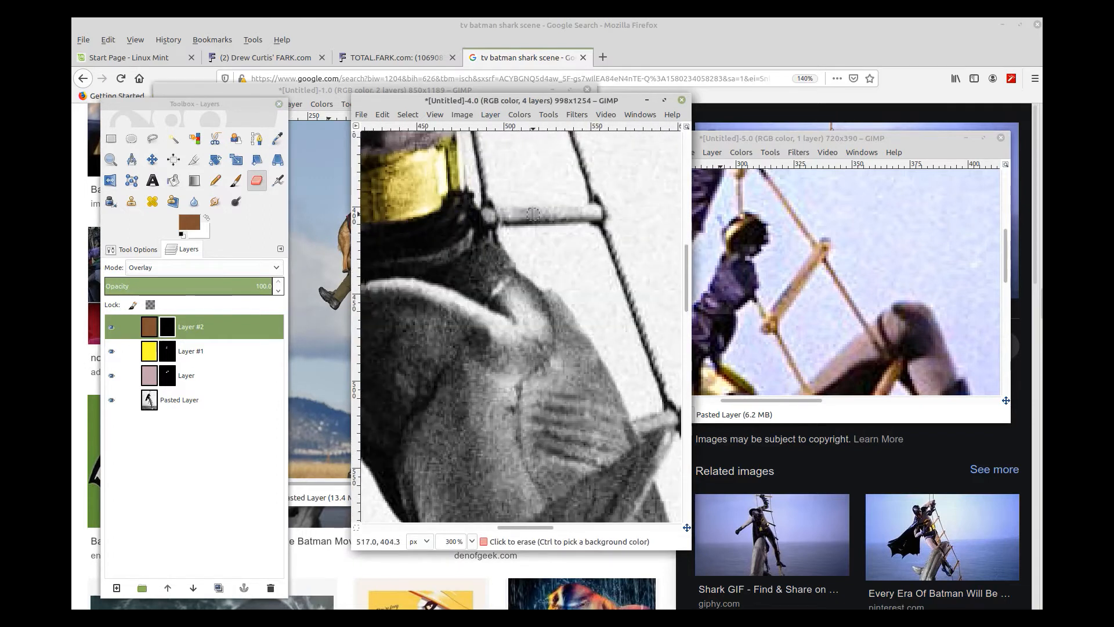
mouse_move(564, 212)
mouse_down()
mouse_move(511, 215)
mouse_move(589, 213)
mouse_up()
drag(598, 209, 592, 209)
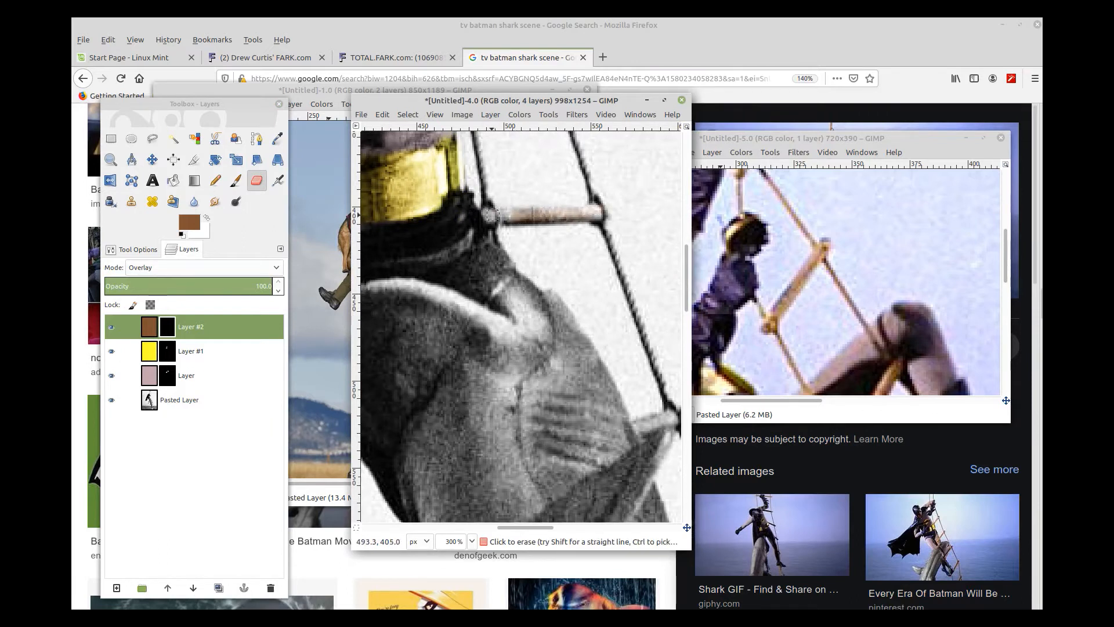
drag(492, 215, 510, 218)
mouse_move(655, 418)
mouse_down()
mouse_move(637, 425)
mouse_move(673, 422)
mouse_move(641, 431)
mouse_move(669, 417)
mouse_up()
Erase the brown layer's mask over the two ladder rungs above Batman's head to tint them brown
scroll(592, 360, up, 5)
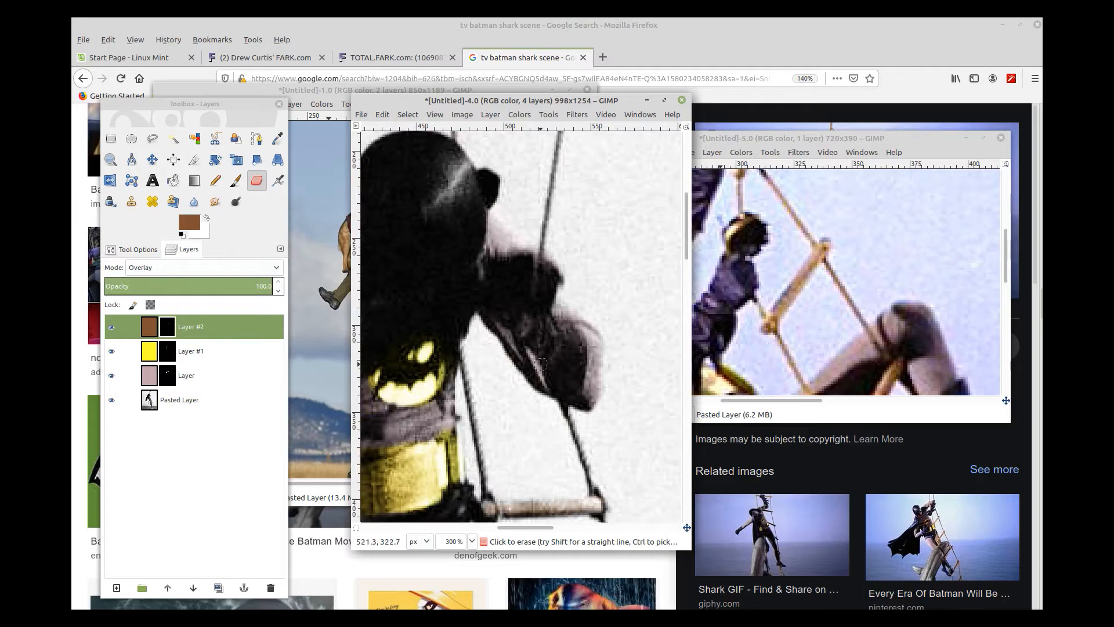
scroll(537, 351, up, 4)
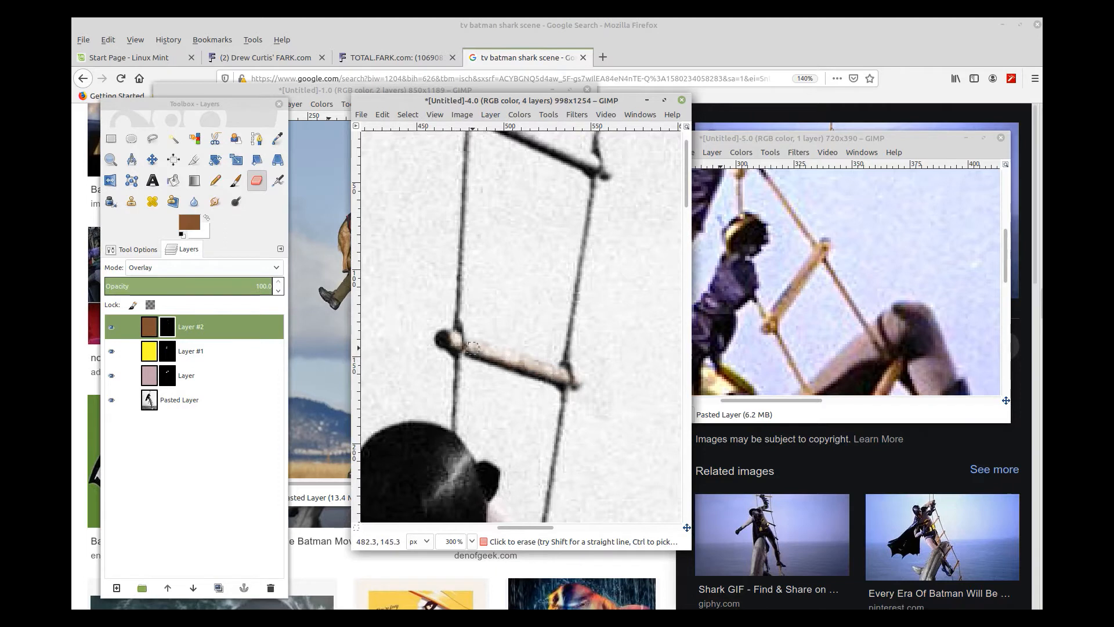
scroll(563, 374, up, 2)
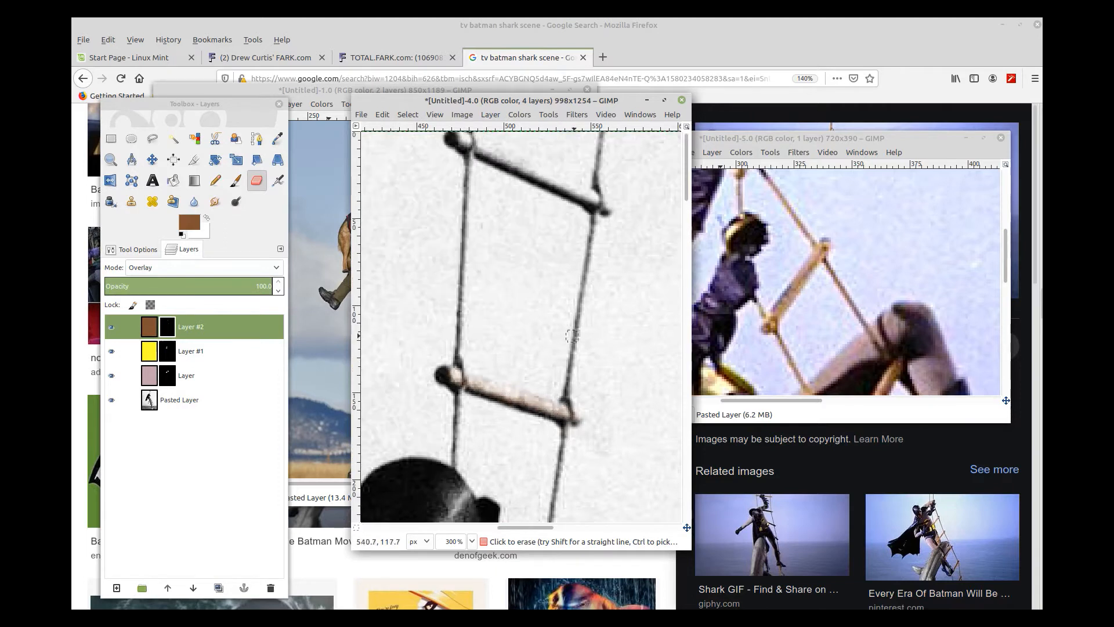
mouse_move(587, 214)
mouse_down()
mouse_move(575, 194)
mouse_move(486, 148)
mouse_up()
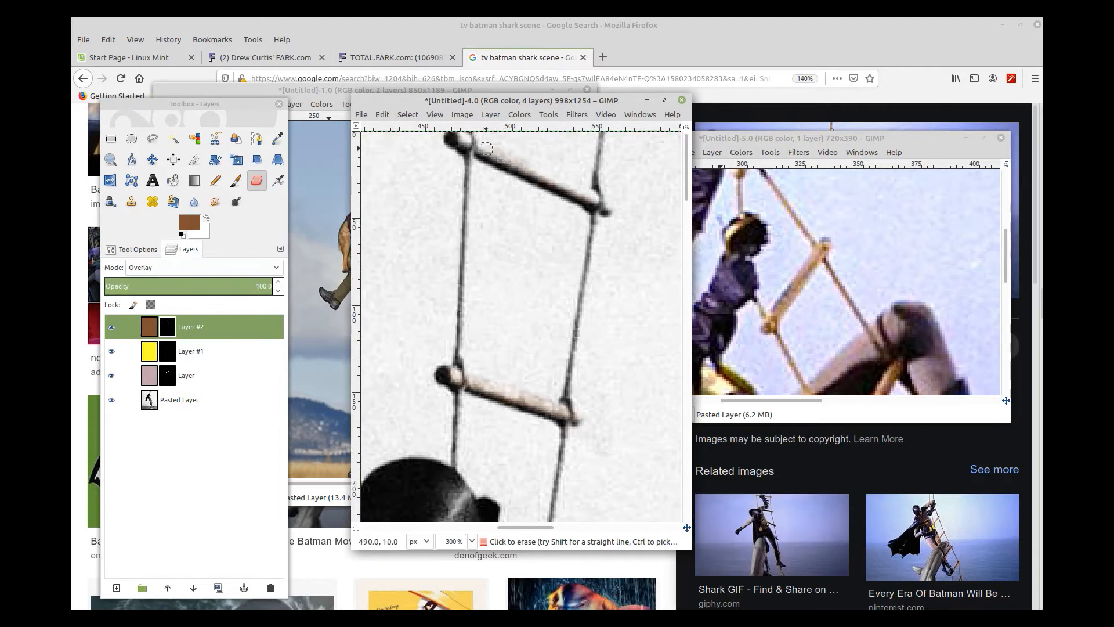
mouse_move(548, 175)
mouse_down()
mouse_move(584, 197)
mouse_move(572, 188)
mouse_up()
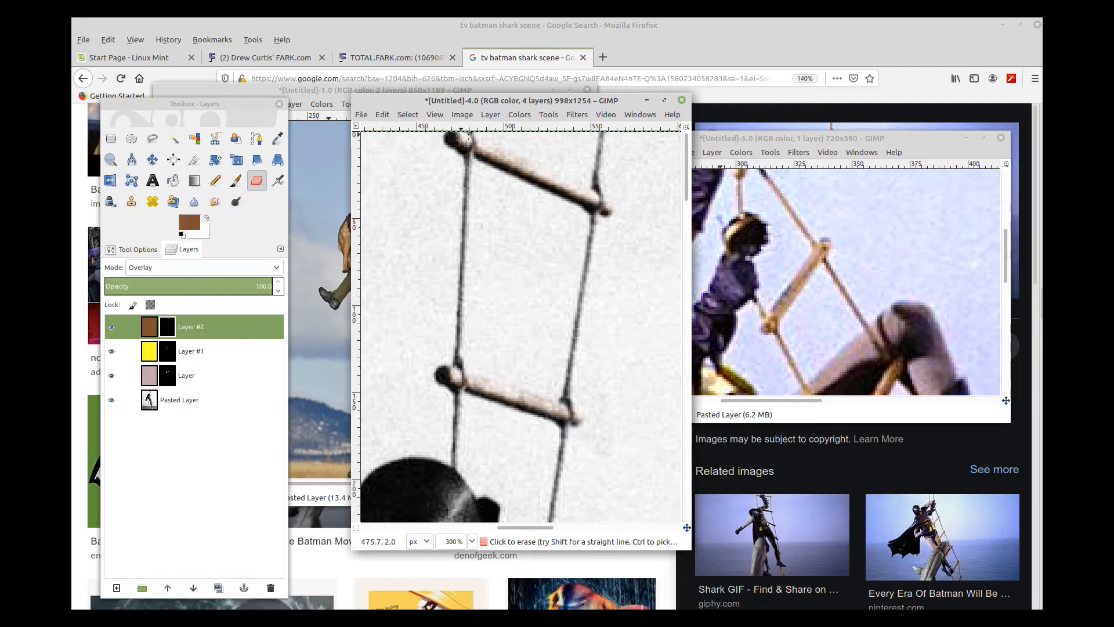
Erase the brown layer's mask over the two partly hidden rungs beside the shark's body, including the one beneath the fin tip
scroll(576, 324, down, 10)
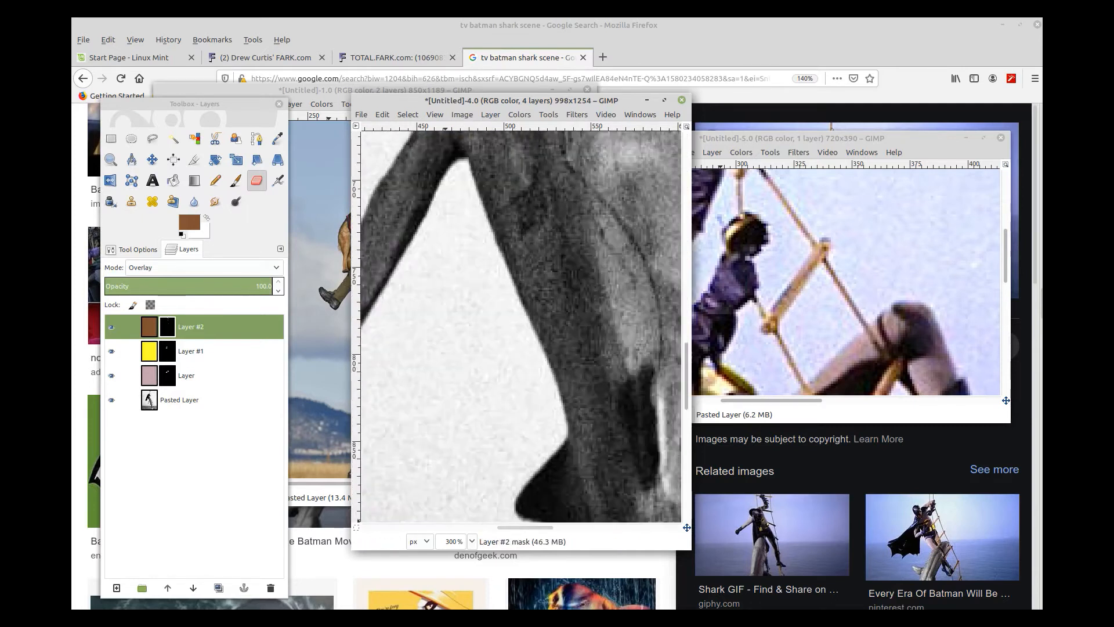
scroll(503, 402, right, 10)
scroll(499, 385, up, 5)
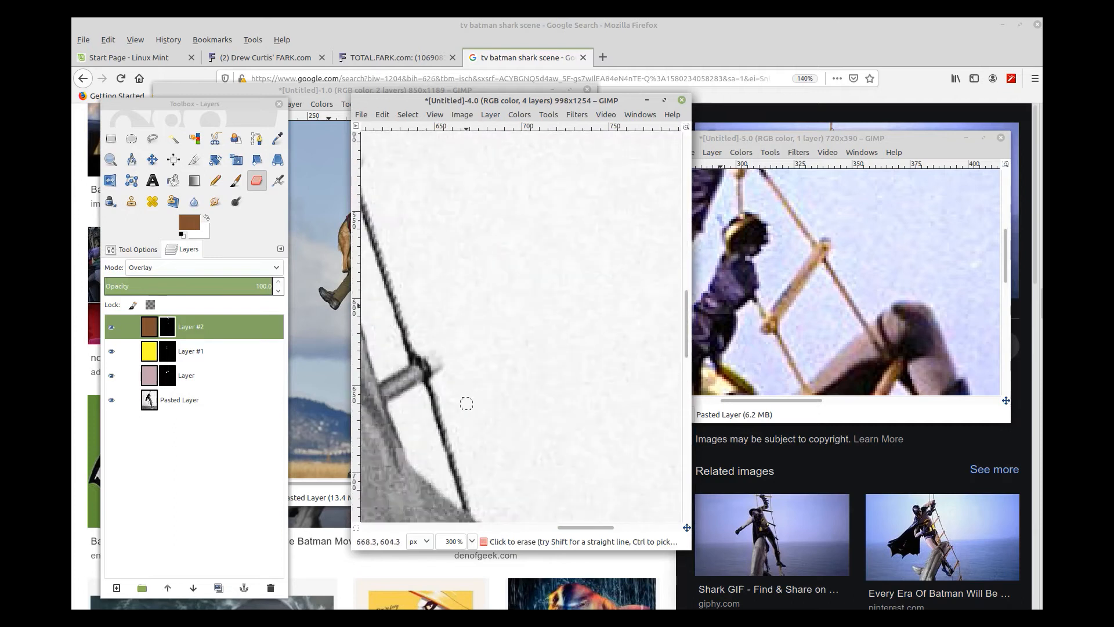
mouse_move(410, 375)
mouse_down()
mouse_move(385, 392)
mouse_move(434, 358)
mouse_move(439, 368)
mouse_move(436, 356)
mouse_move(413, 364)
mouse_move(443, 368)
mouse_move(414, 376)
mouse_up()
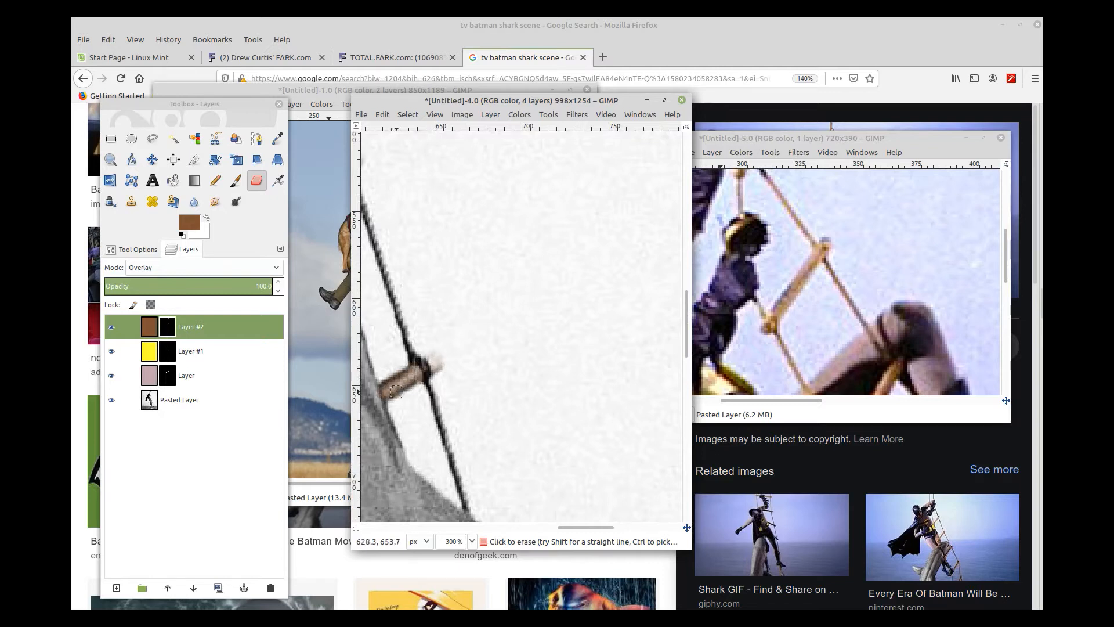
scroll(416, 408, down, 5)
mouse_move(487, 224)
mouse_down()
mouse_move(440, 238)
mouse_move(488, 225)
mouse_move(438, 250)
mouse_up()
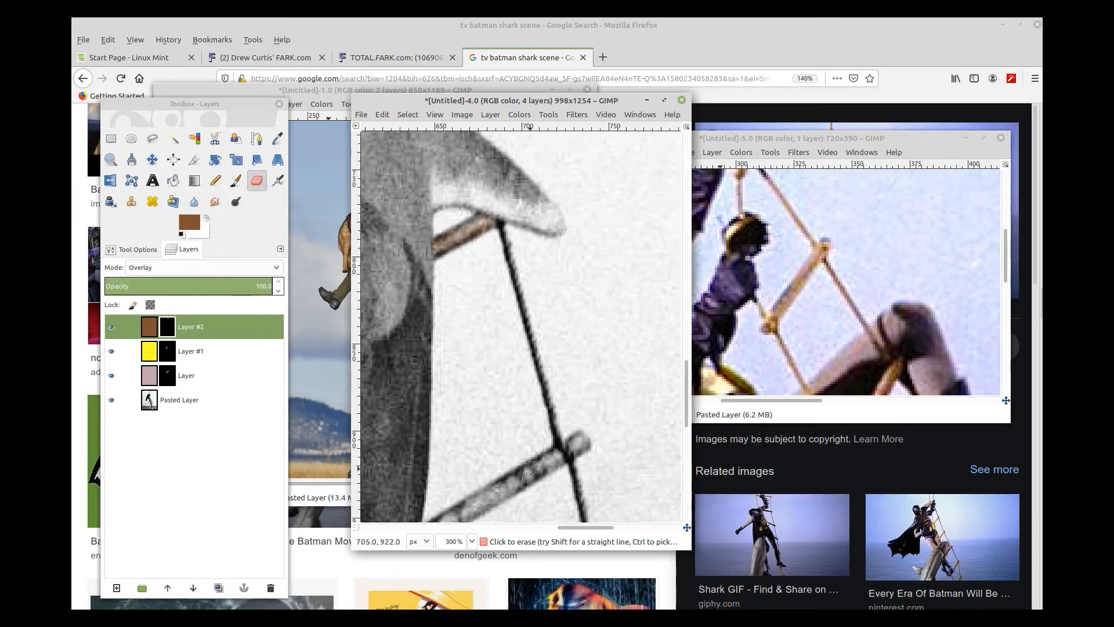
Erase the brown layer's mask over the rung just above the horizon and the rung in front of the sea
scroll(525, 470, down, 3)
mouse_move(536, 371)
mouse_down()
mouse_move(461, 405)
mouse_move(426, 436)
mouse_move(505, 395)
mouse_move(430, 444)
mouse_move(545, 366)
mouse_move(519, 384)
mouse_up()
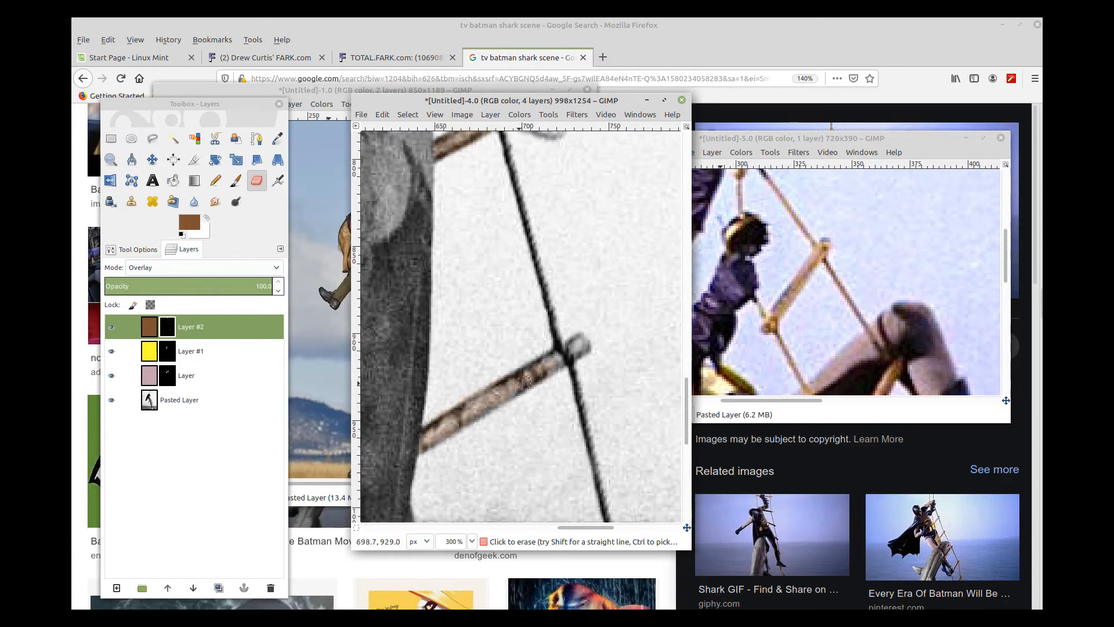
mouse_move(572, 349)
mouse_down()
mouse_move(583, 348)
mouse_move(526, 375)
mouse_up()
mouse_move(458, 410)
mouse_down()
mouse_move(413, 440)
mouse_move(430, 441)
mouse_move(559, 368)
mouse_up()
drag(426, 437, 566, 360)
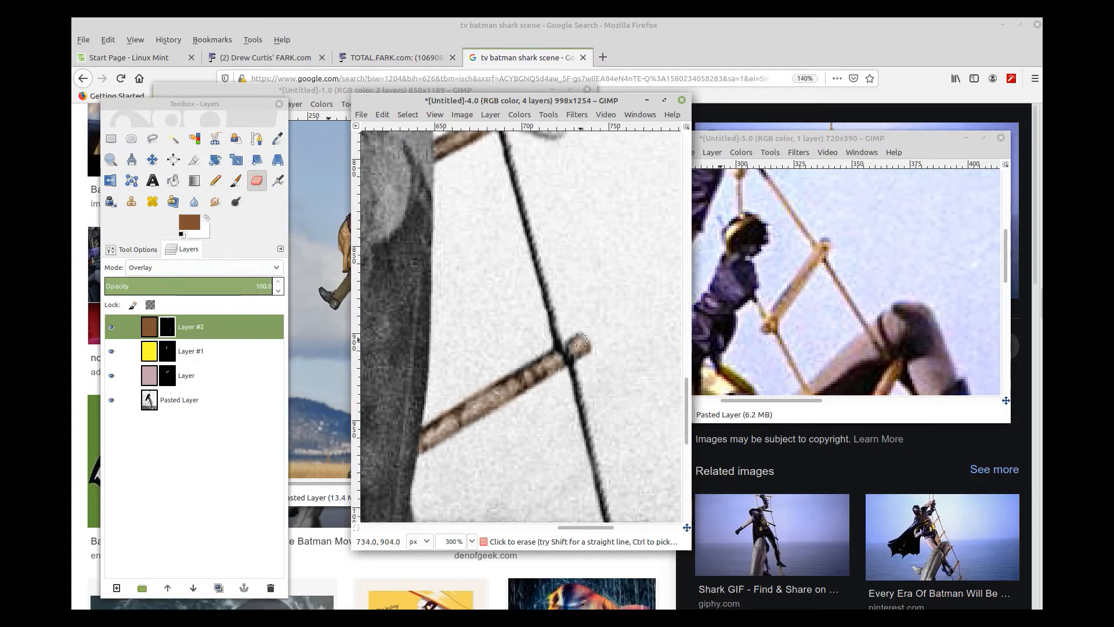
scroll(580, 345, down, 5)
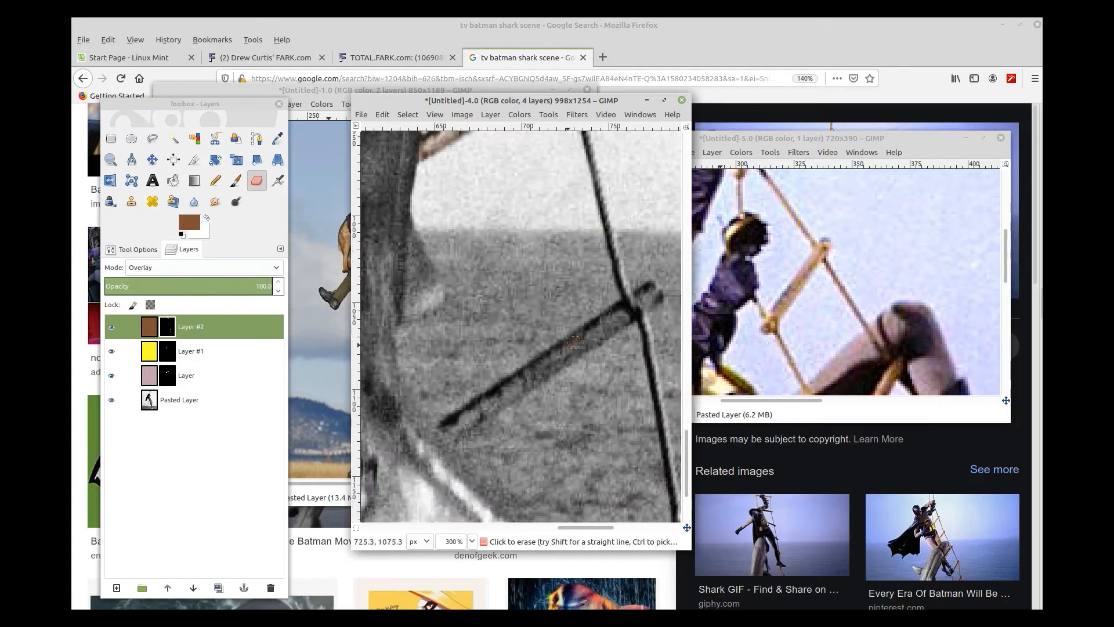
mouse_move(573, 342)
mouse_down()
mouse_move(435, 436)
mouse_move(499, 399)
mouse_move(469, 427)
mouse_move(654, 297)
mouse_up()
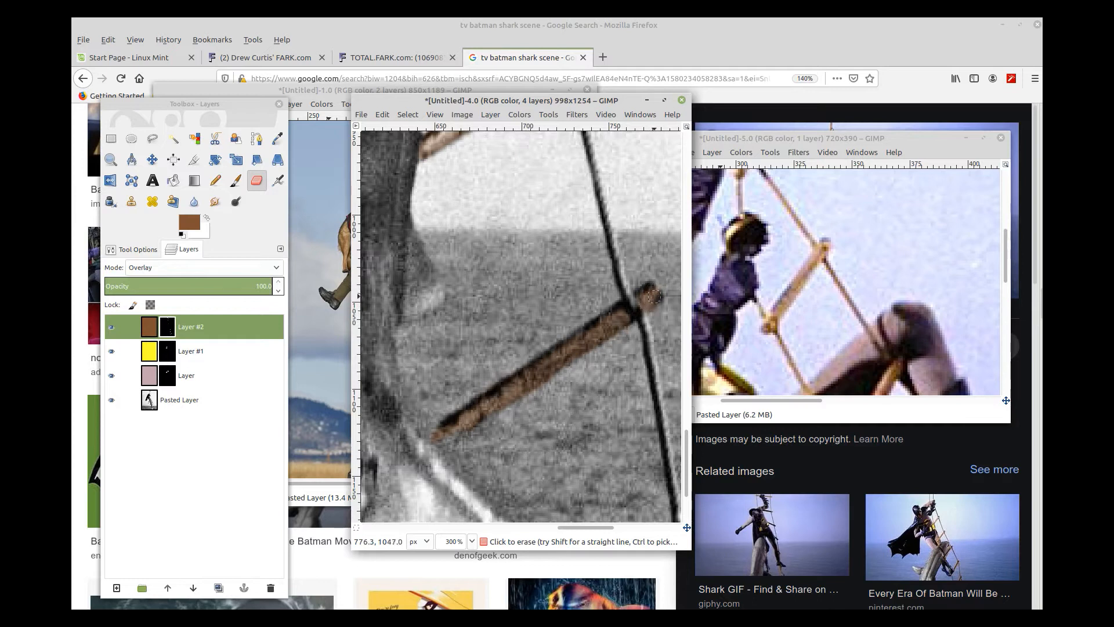
Erase the brown layer's mask over the short rung end just above the black sign beside the shark's tail
scroll(626, 353, down, 5)
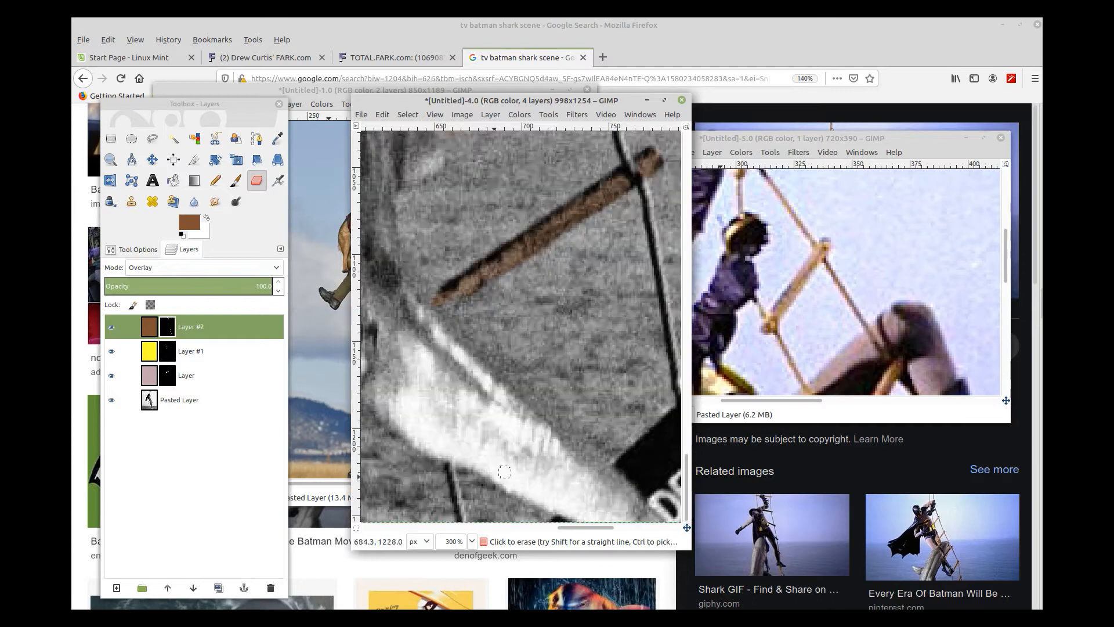
scroll(522, 486, right, 6)
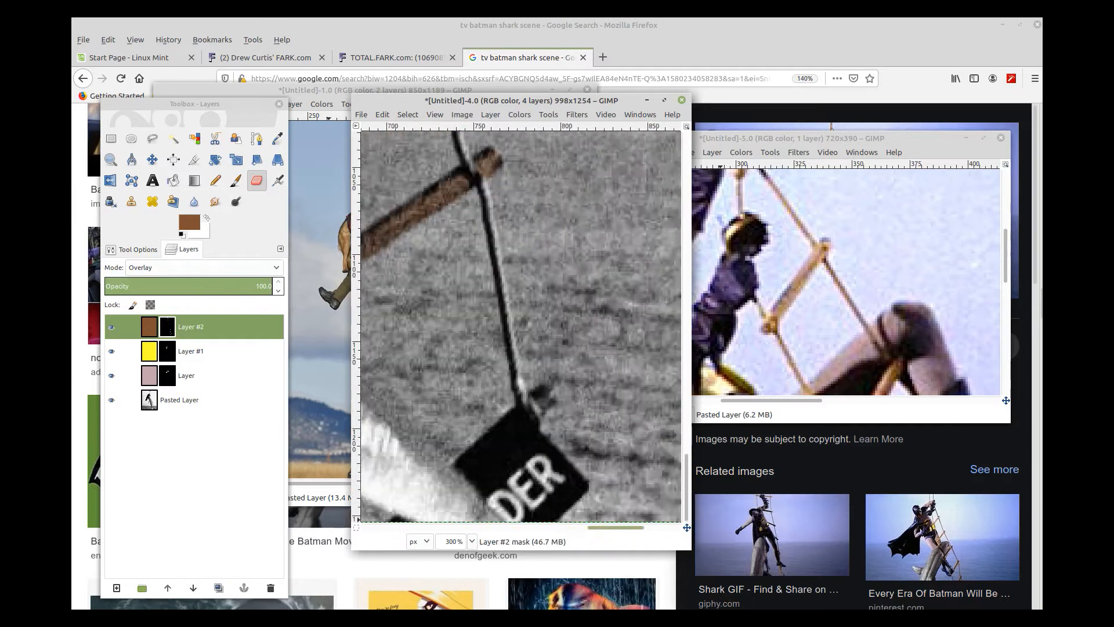
mouse_move(442, 396)
mouse_down()
mouse_move(454, 393)
mouse_move(446, 403)
mouse_up()
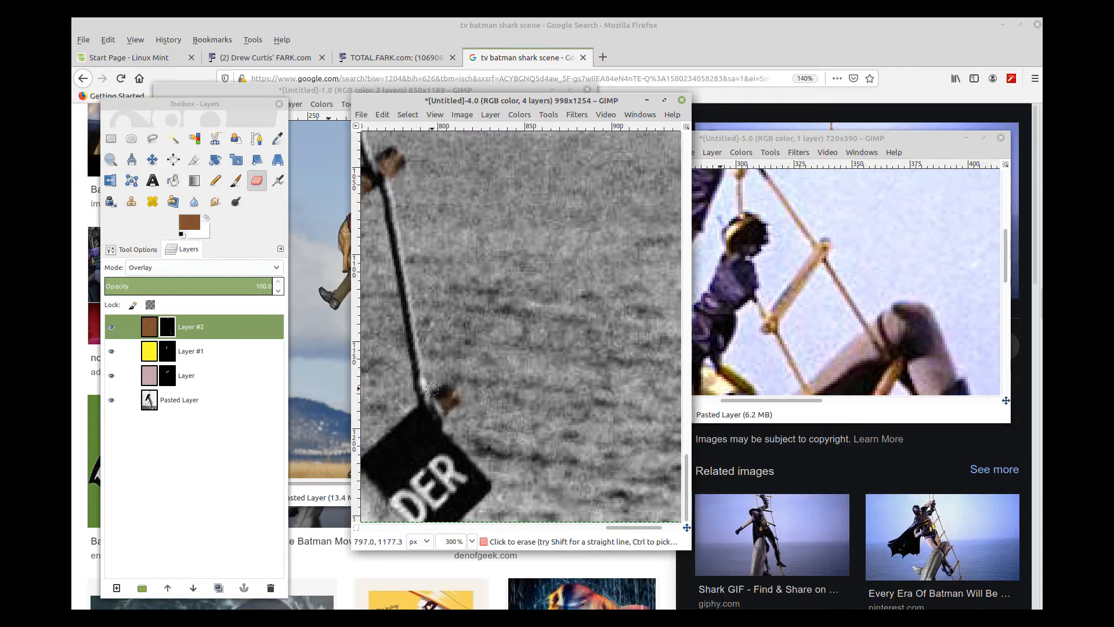
key(1)
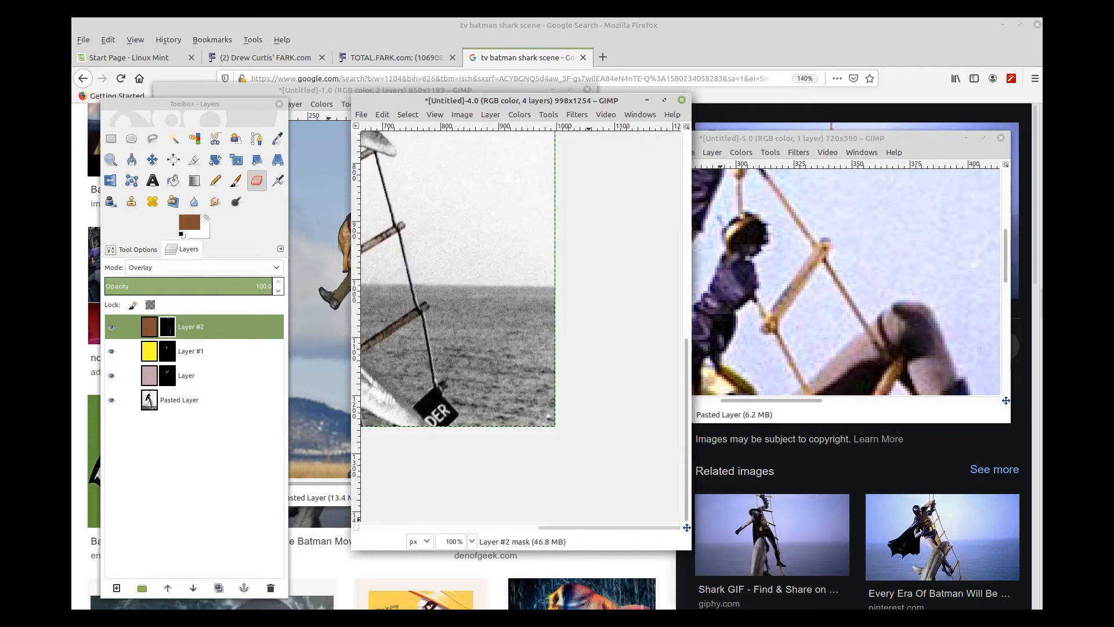
drag(586, 527, 541, 527)
scroll(540, 417, up, 2)
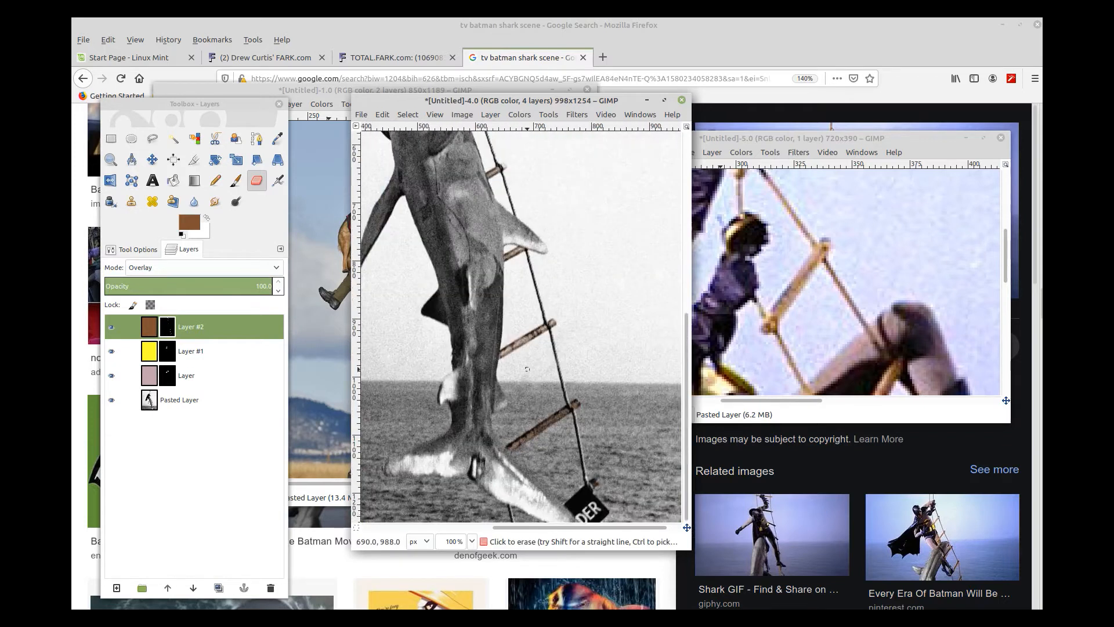
scroll(533, 353, up, 4)
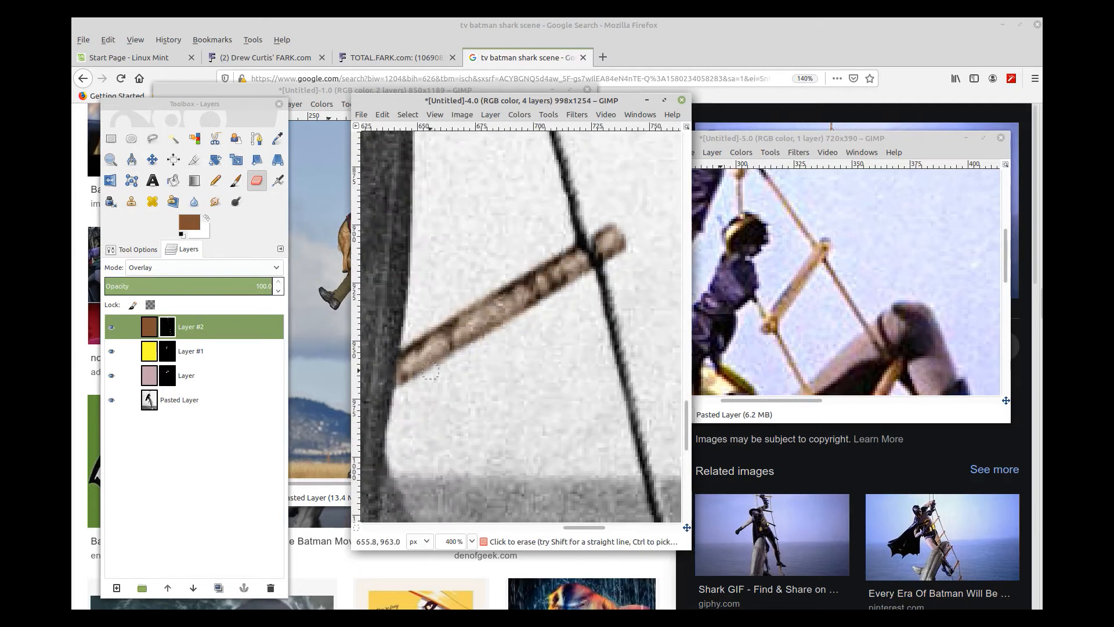
scroll(435, 368, down, 6)
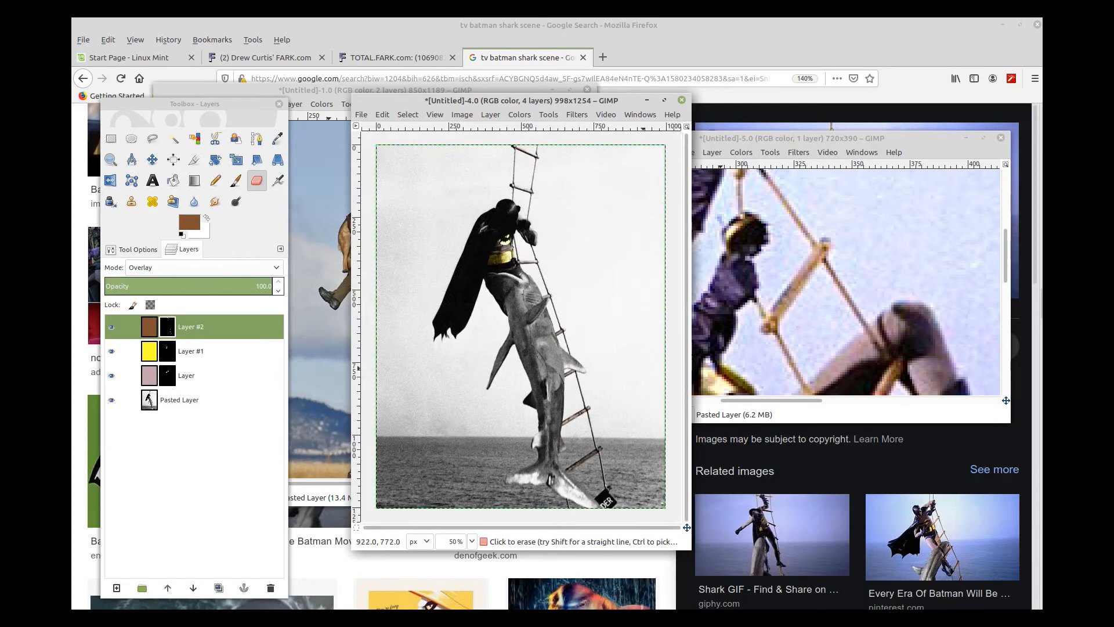
Sample the light pink of Batman's thigh in the color reference image and bucket-fill the dusty pink Overlay layer with it
click(128, 376)
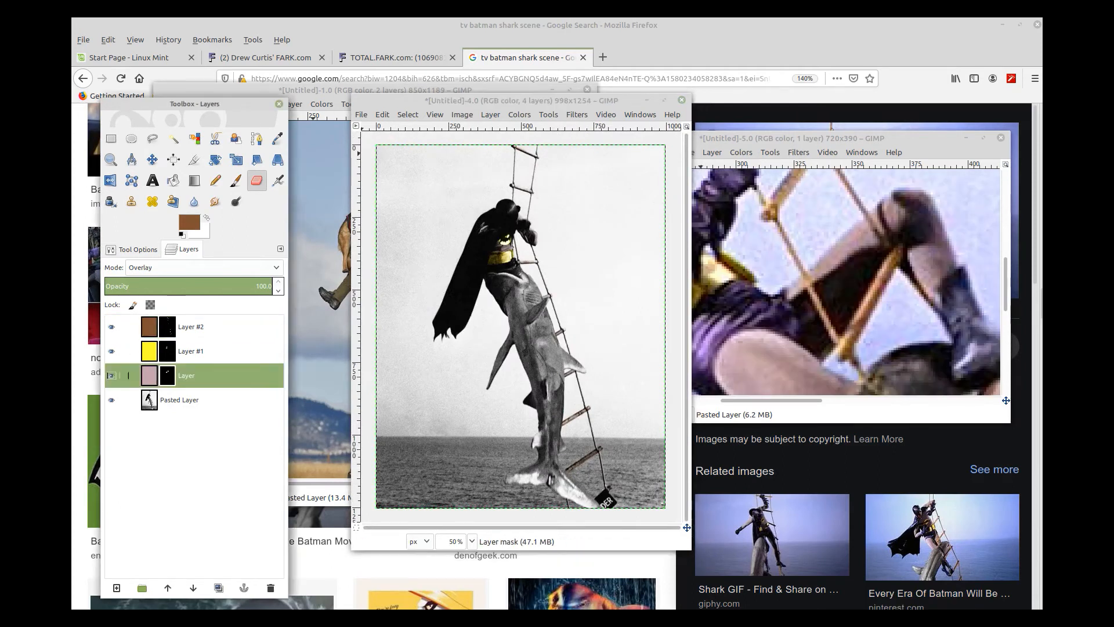
click(790, 139)
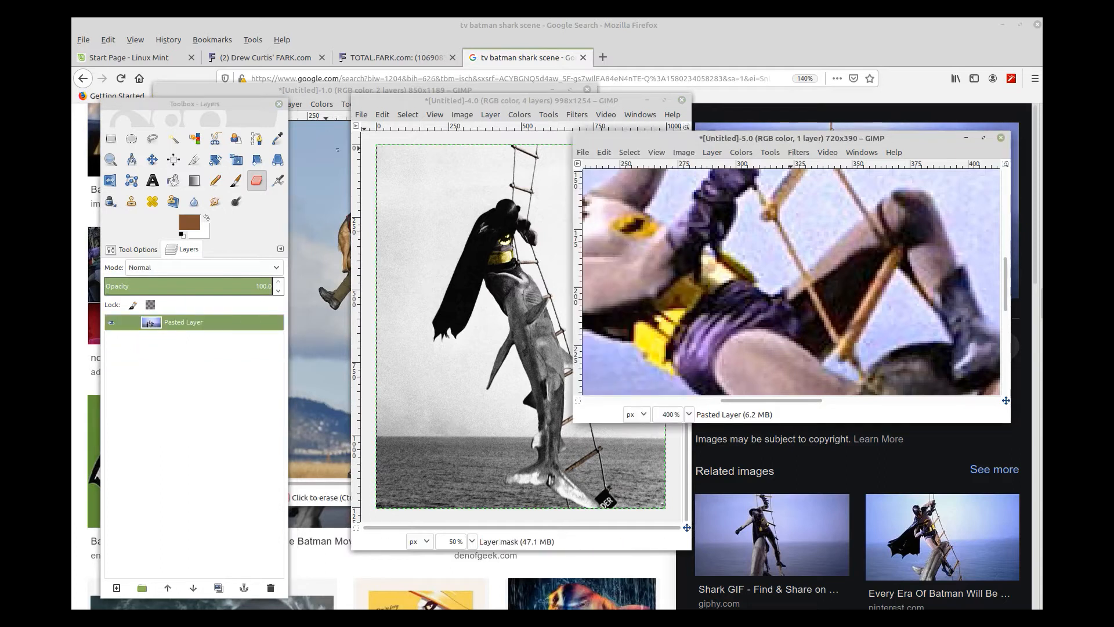
click(277, 138)
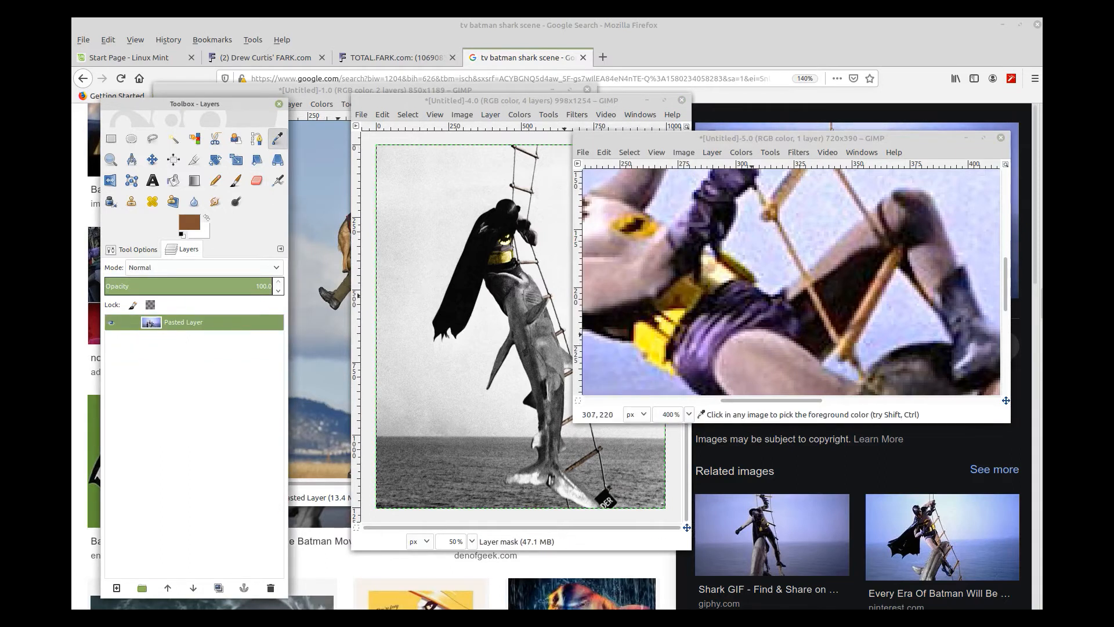
click(755, 335)
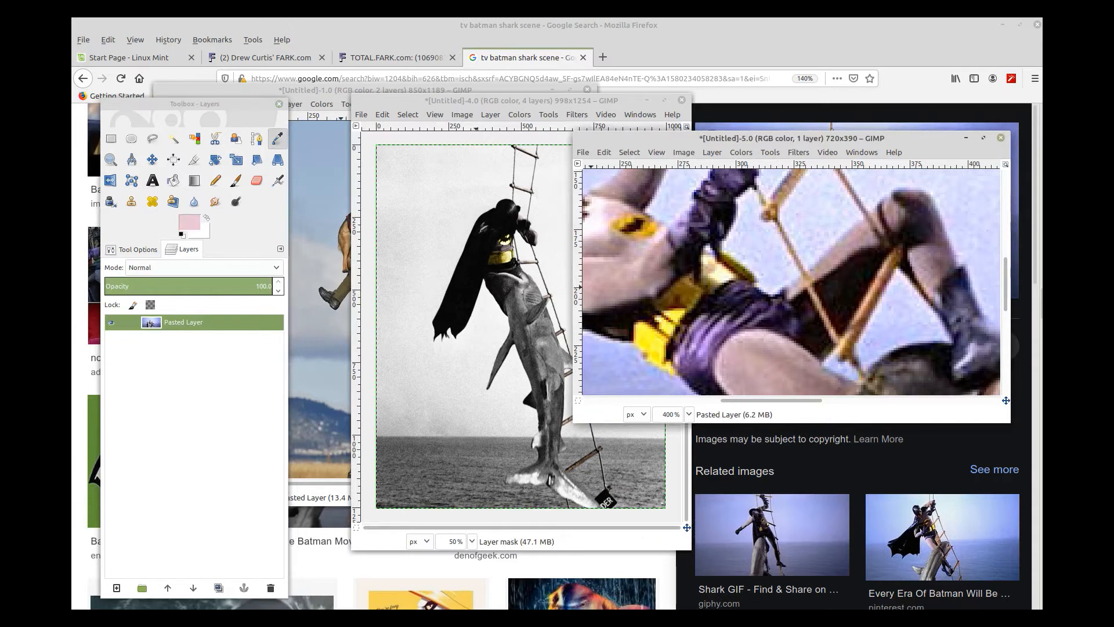
click(475, 100)
click(149, 376)
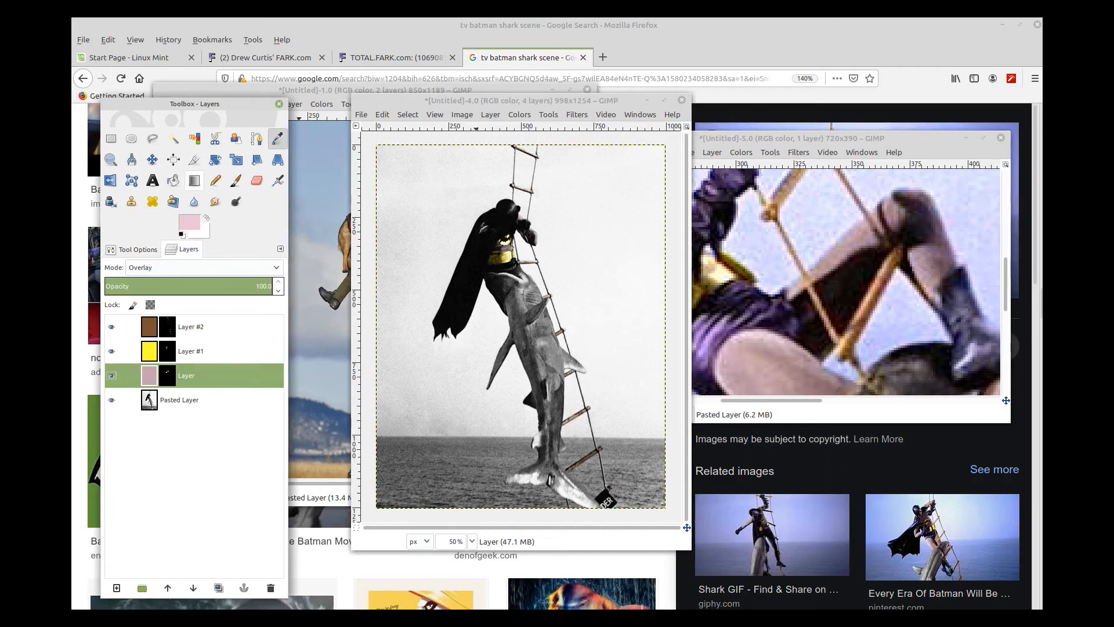
click(172, 181)
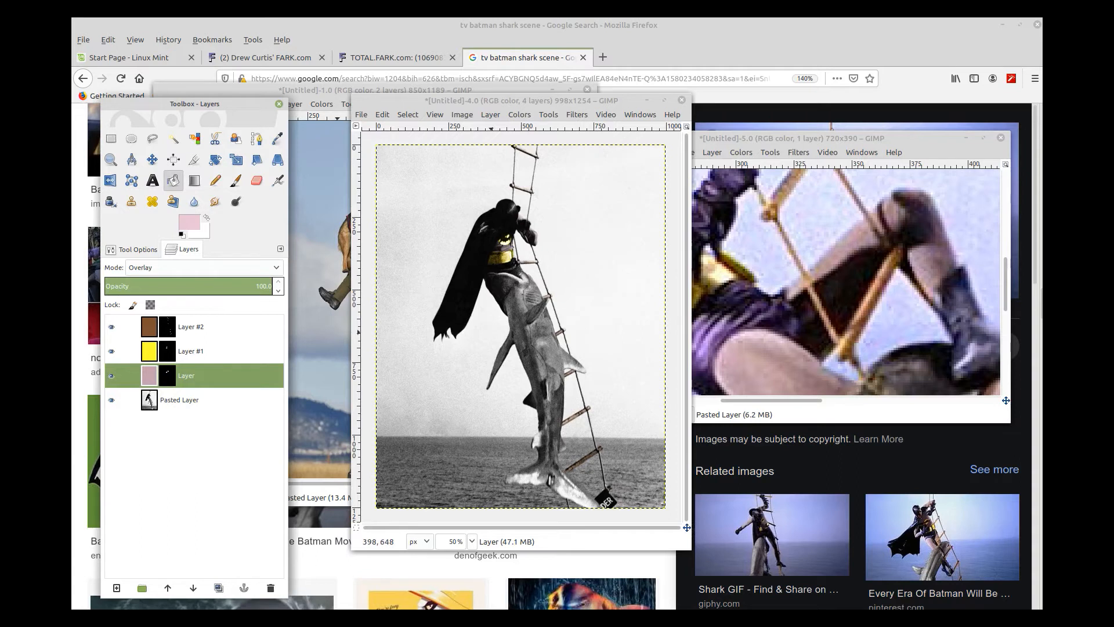
click(477, 334)
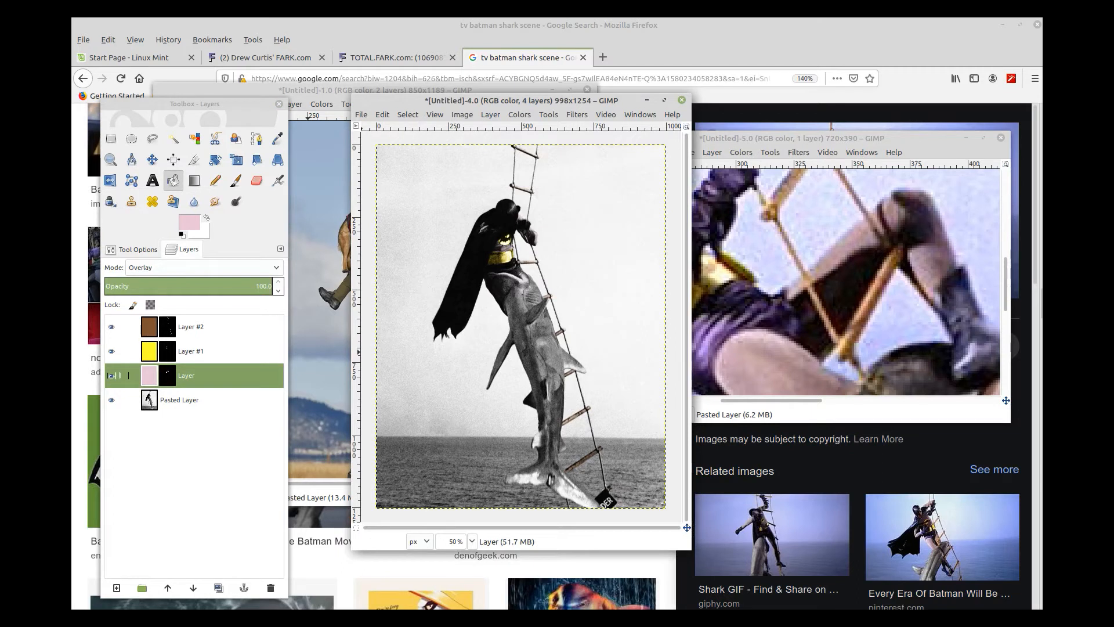
Try erasing directly on the pink layer over Batman's torso just above the belt
click(111, 376)
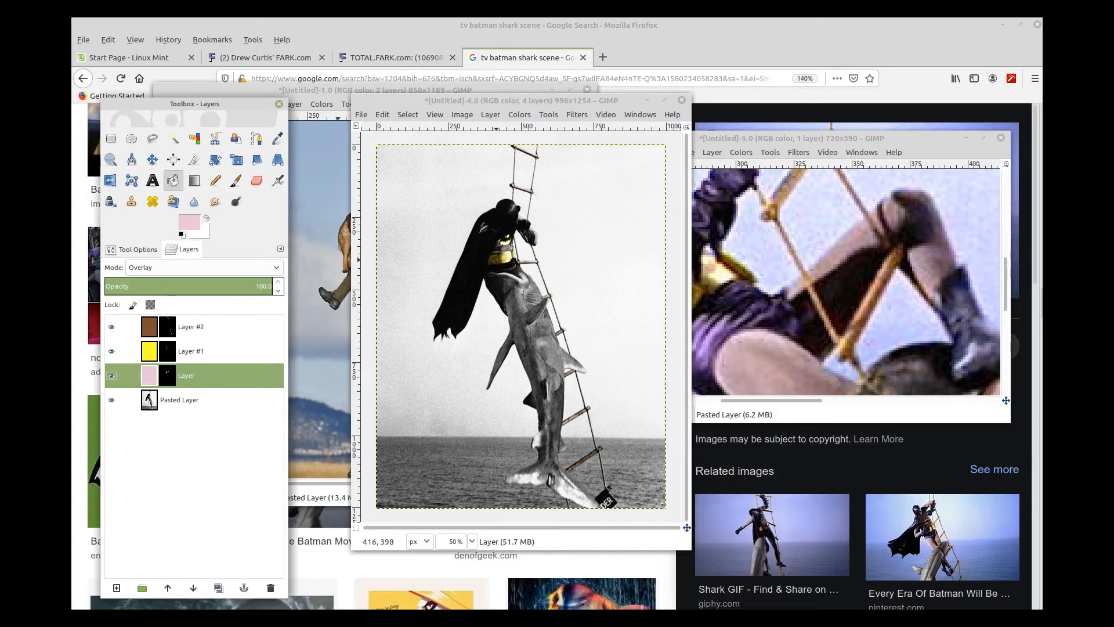
key(1)
key(plus)
key(plus)
key(plus)
key(plus)
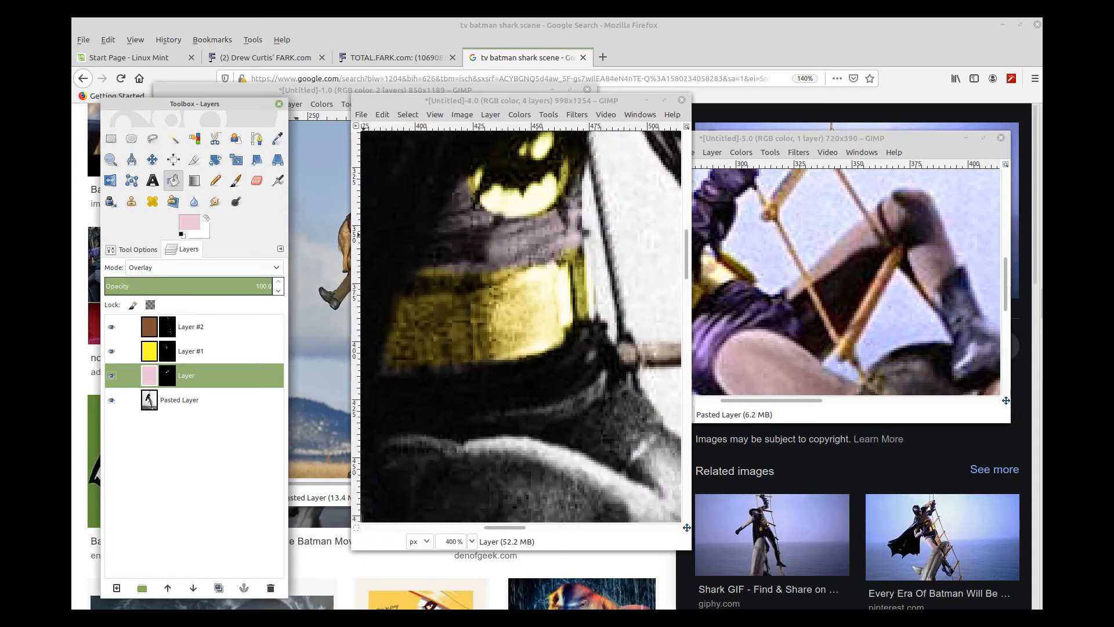
click(256, 181)
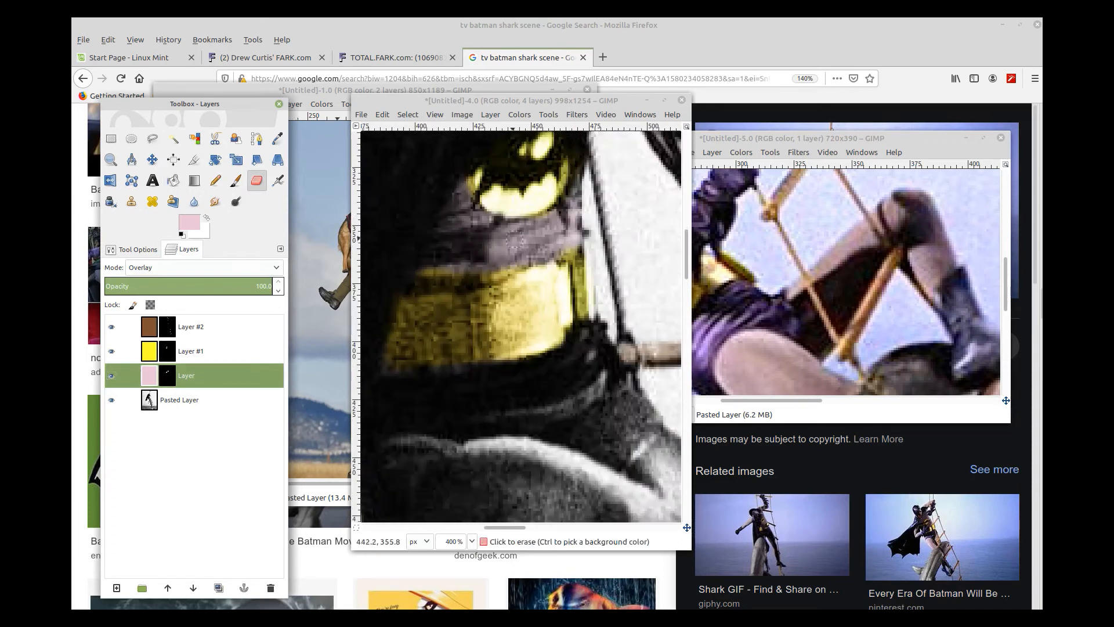
mouse_move(515, 240)
mouse_down()
mouse_move(487, 240)
mouse_move(522, 240)
mouse_up()
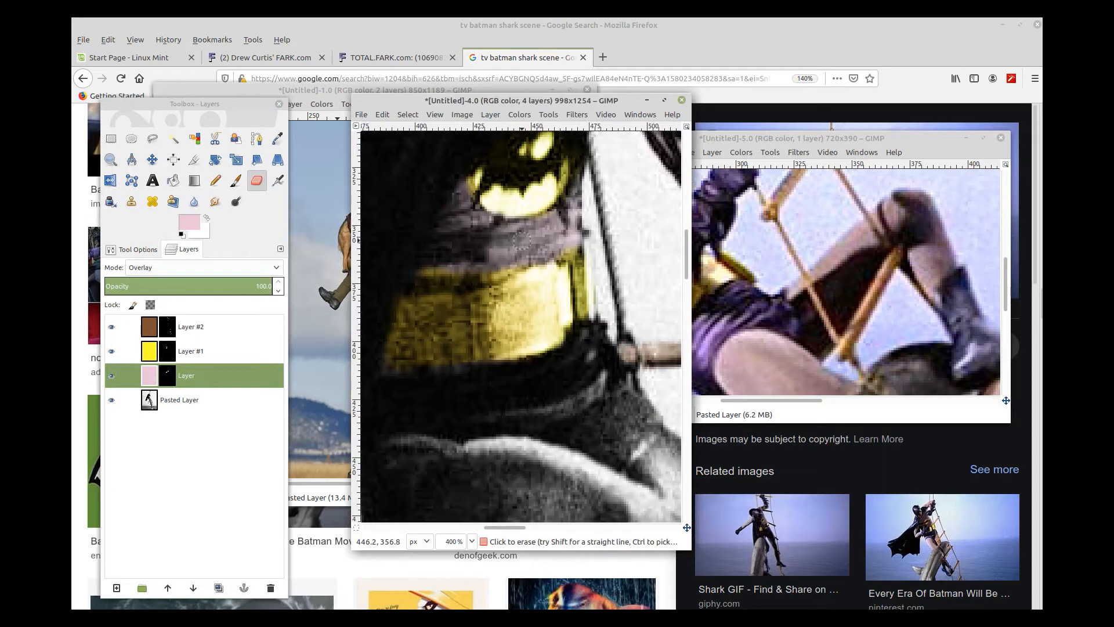
key(ctrl)
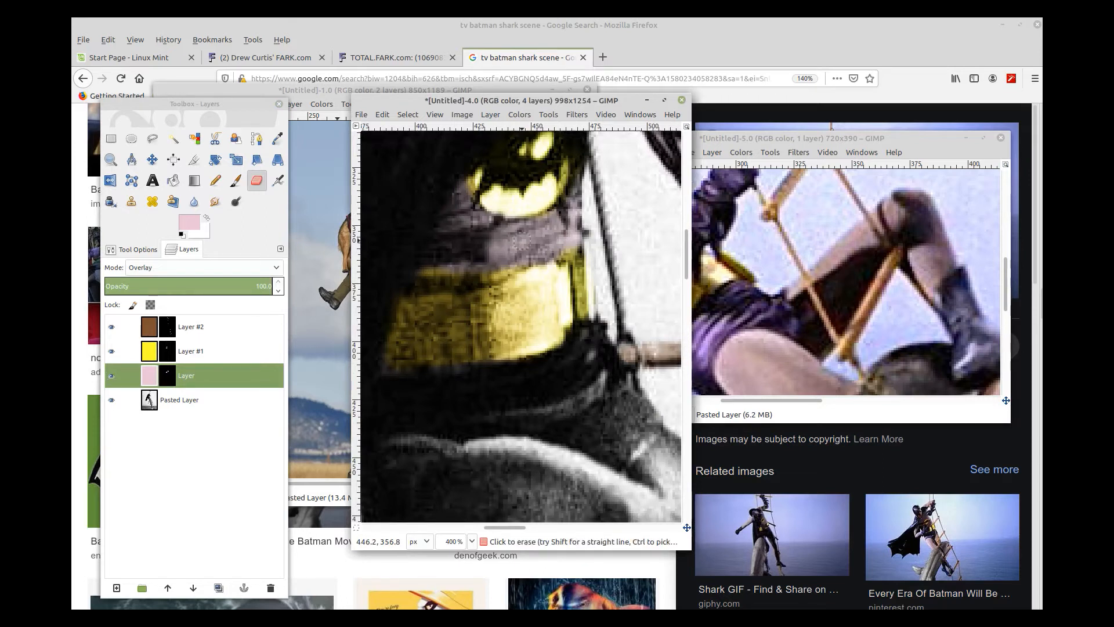
Erase the pink layer's mask over Batman's torso between the chest emblem and the belt
click(112, 376)
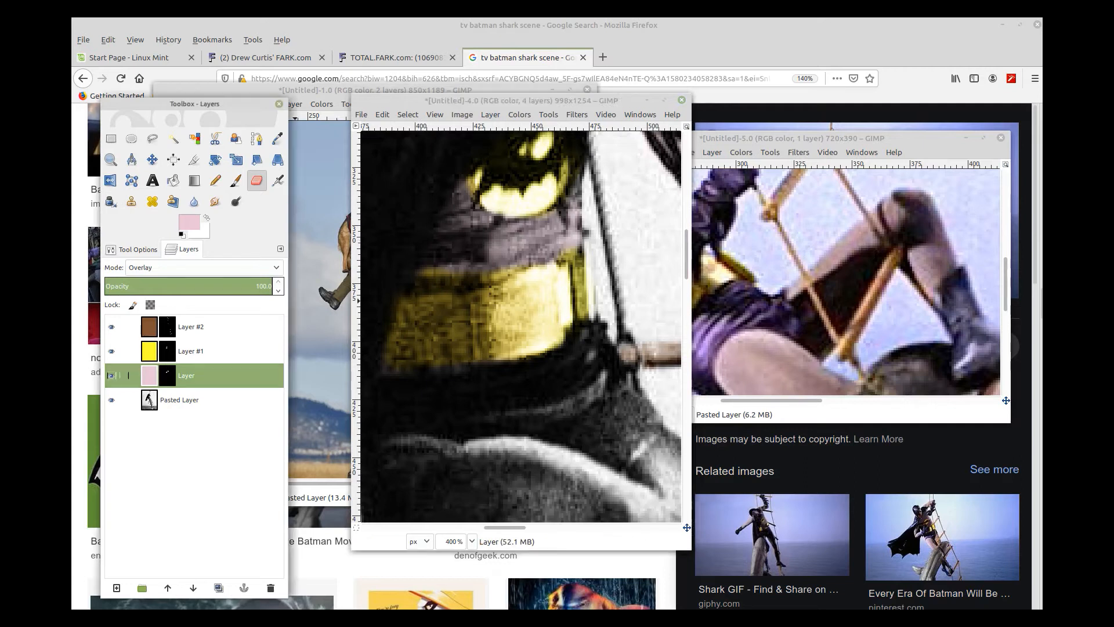
click(167, 375)
click(481, 249)
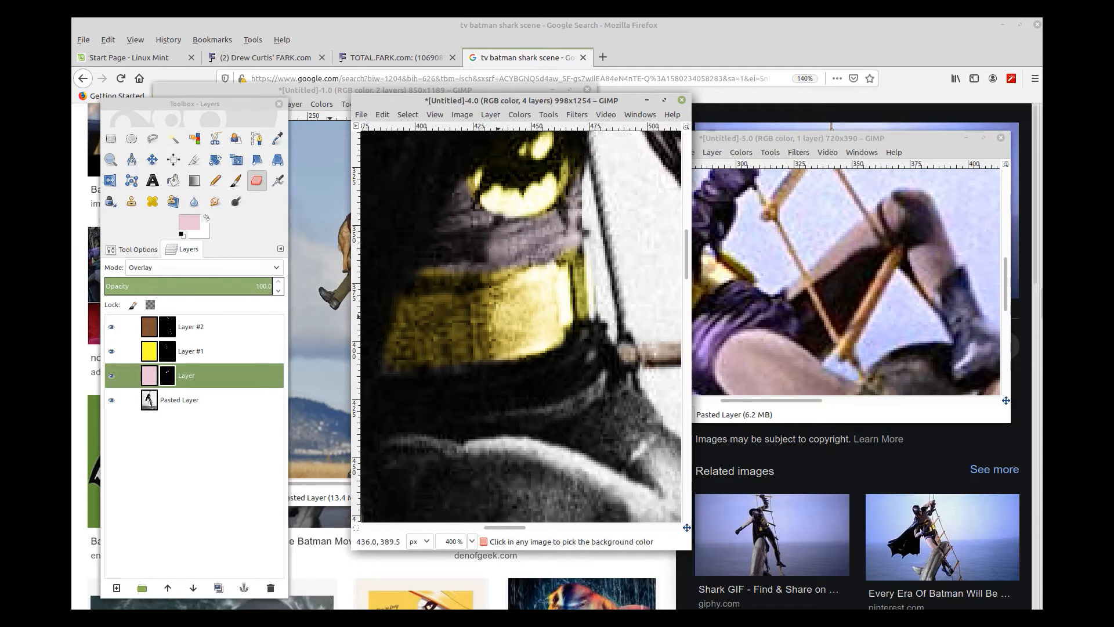
scroll(514, 334, down, 3)
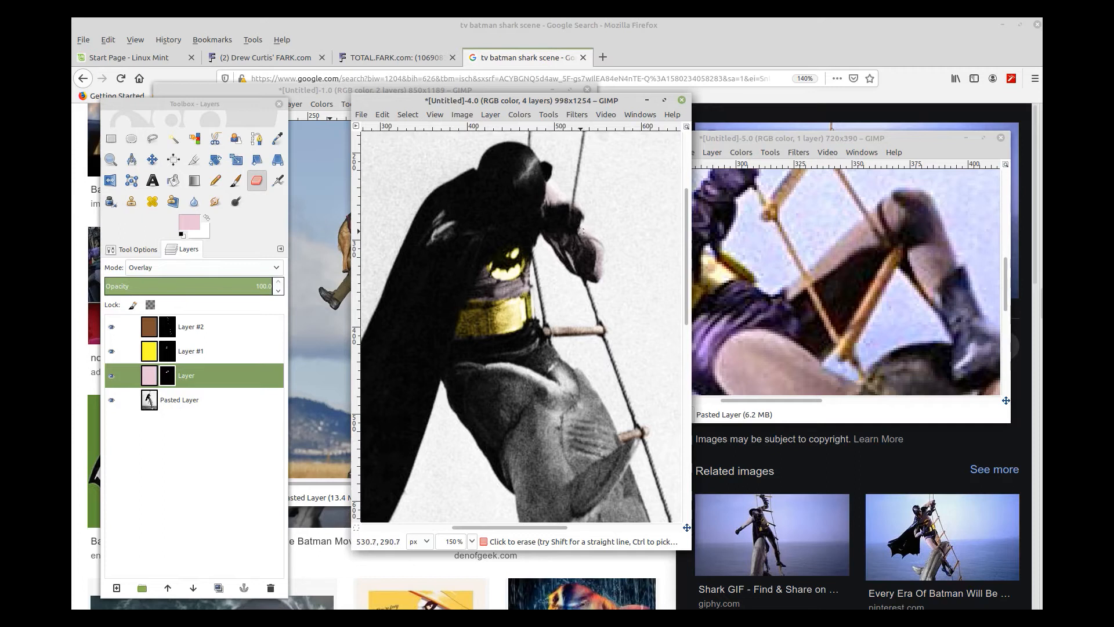
scroll(510, 242, up, 3)
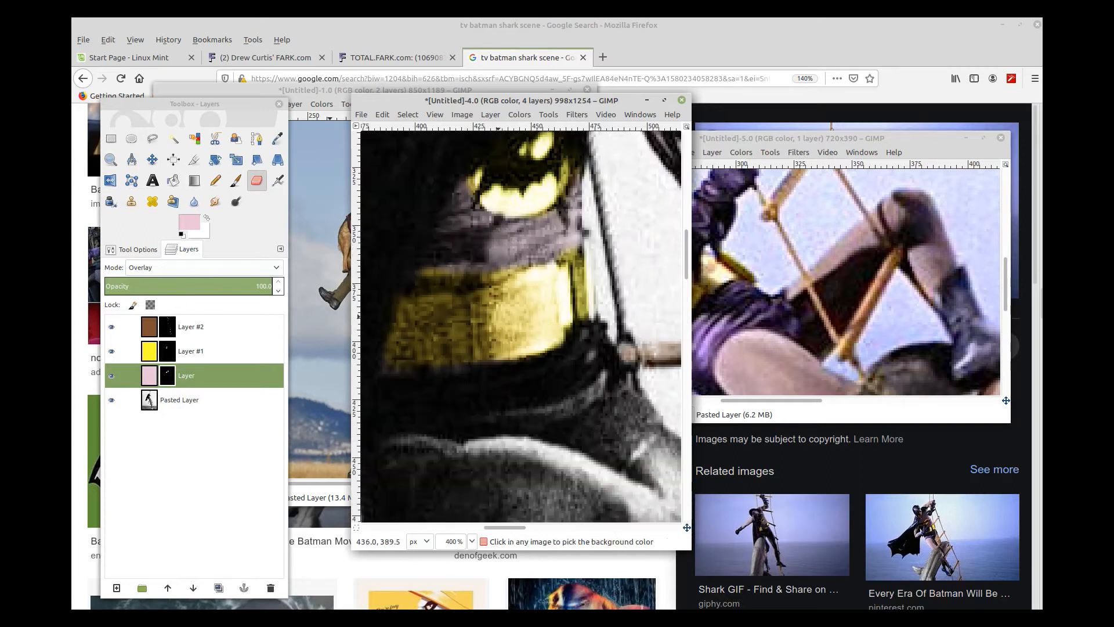
scroll(505, 334, down, 3)
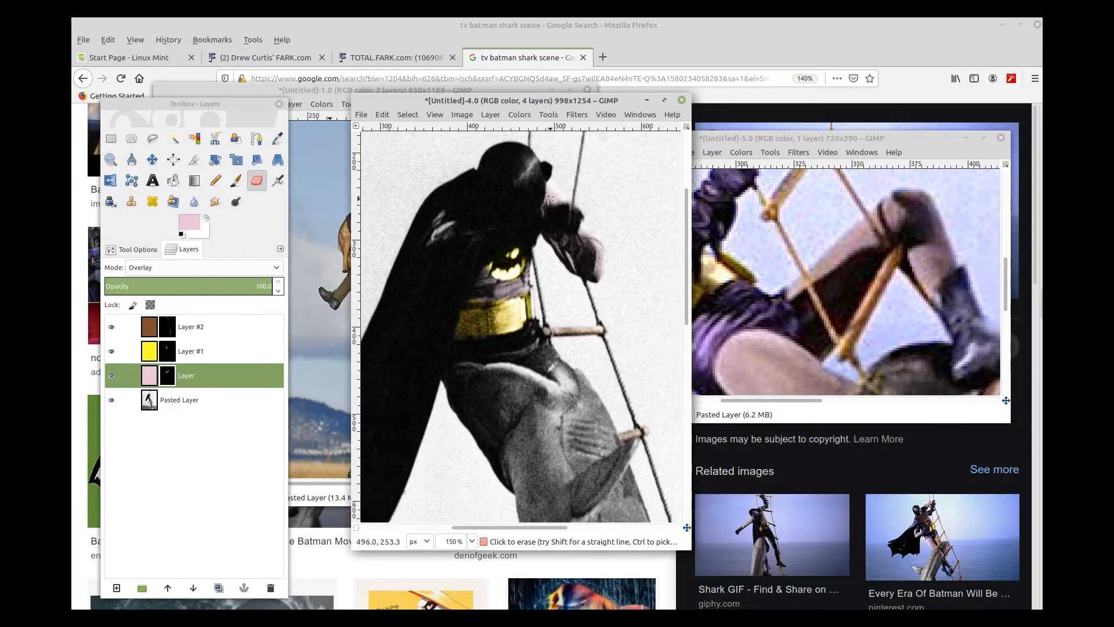
scroll(595, 340, down, 3)
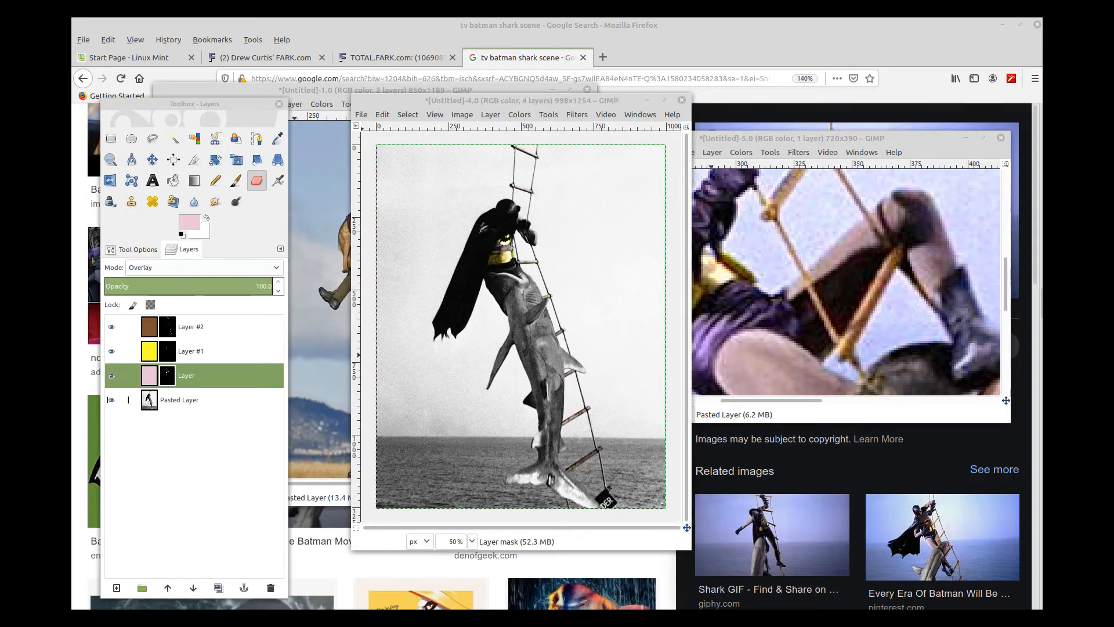
Merge all visible layers of the Batman picture into one, expanded as necessary
right_click(190, 400)
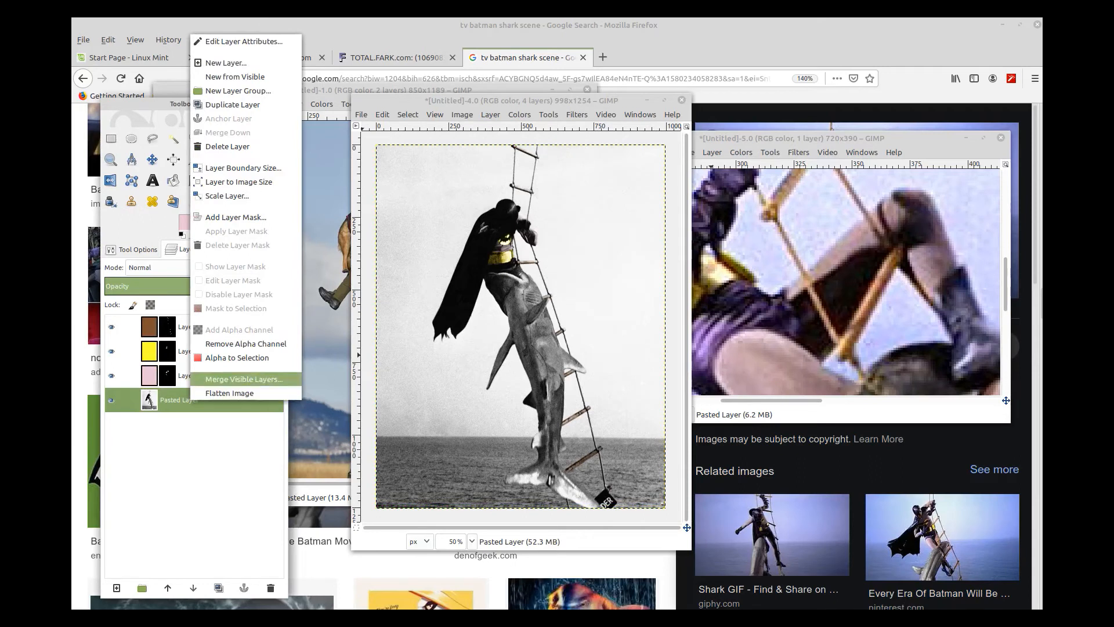
click(244, 379)
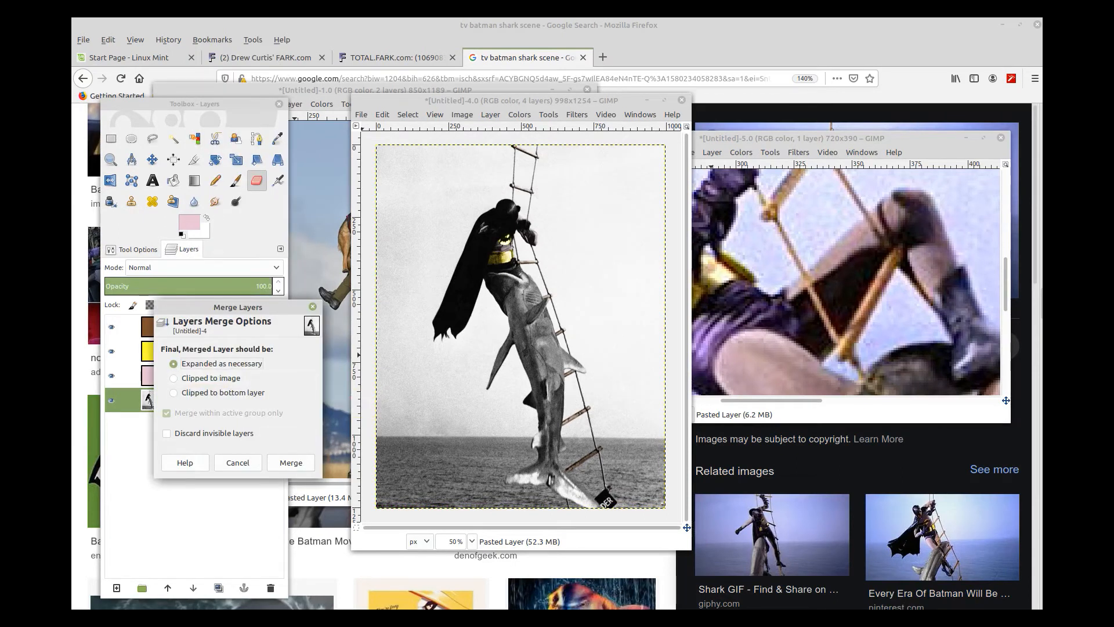
click(290, 463)
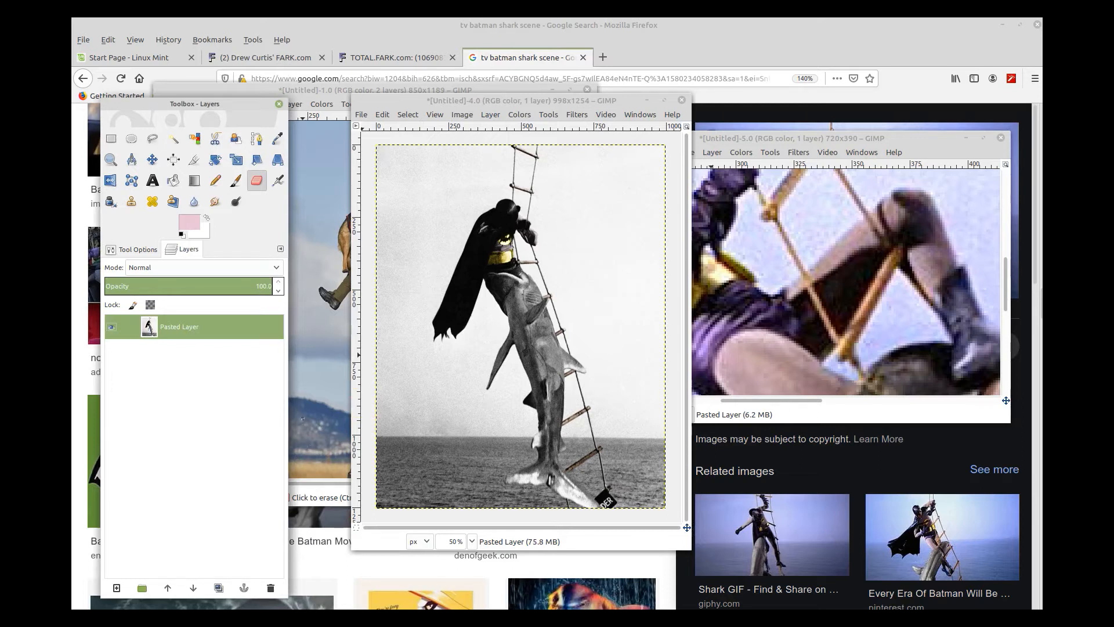
Start a path at the ladder's top and trace it around Batman's head and cape and down the shark's outer side to the tail
click(256, 138)
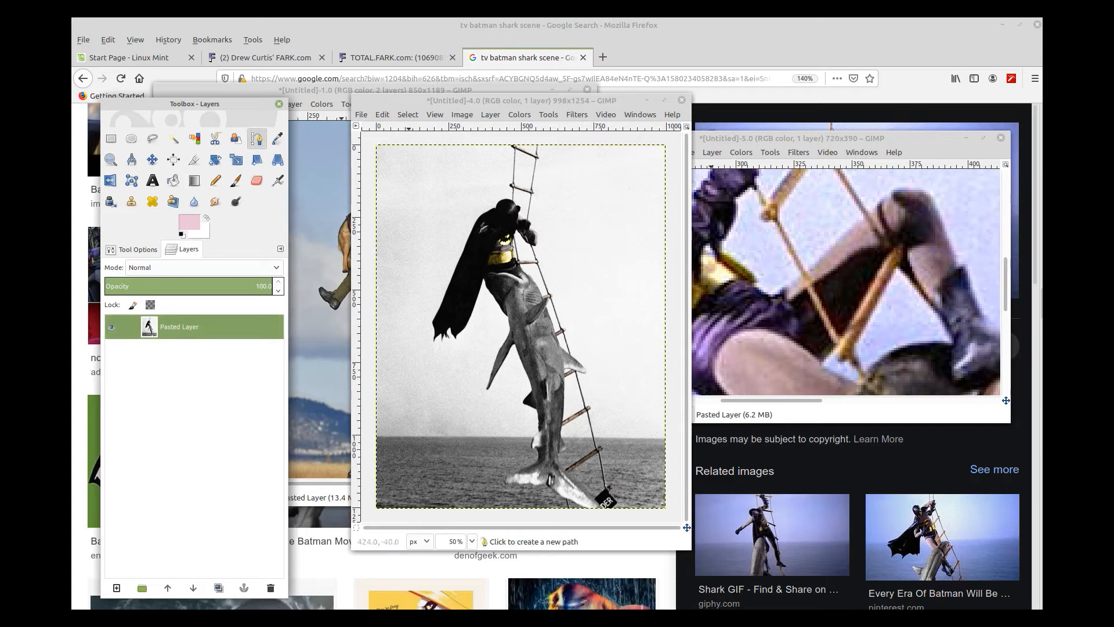
click(508, 144)
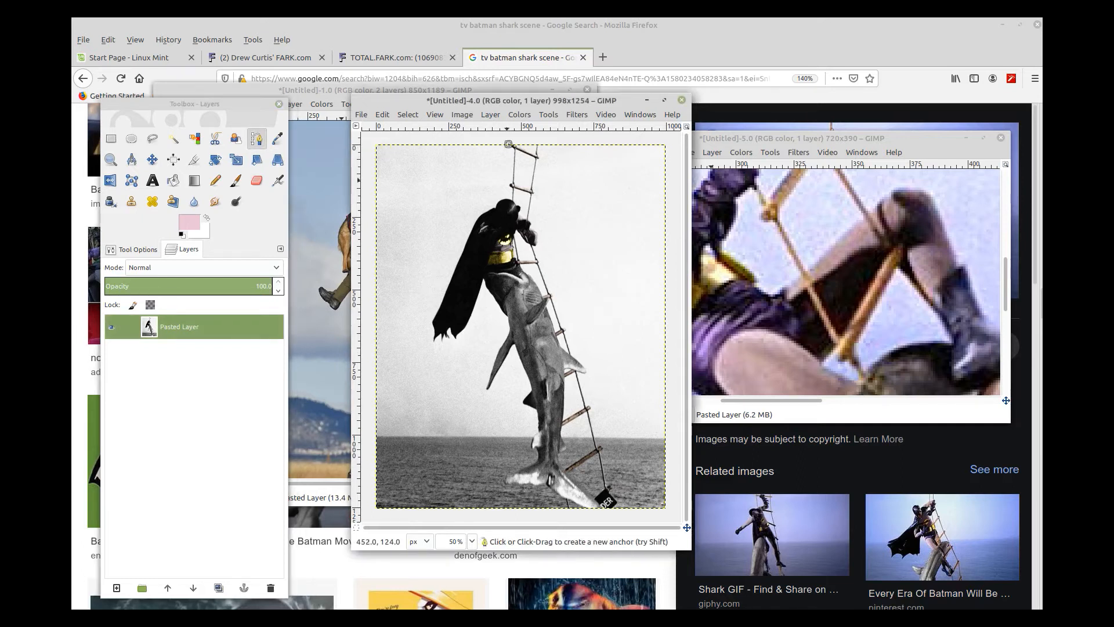
click(510, 193)
click(503, 198)
click(496, 203)
click(482, 210)
click(470, 231)
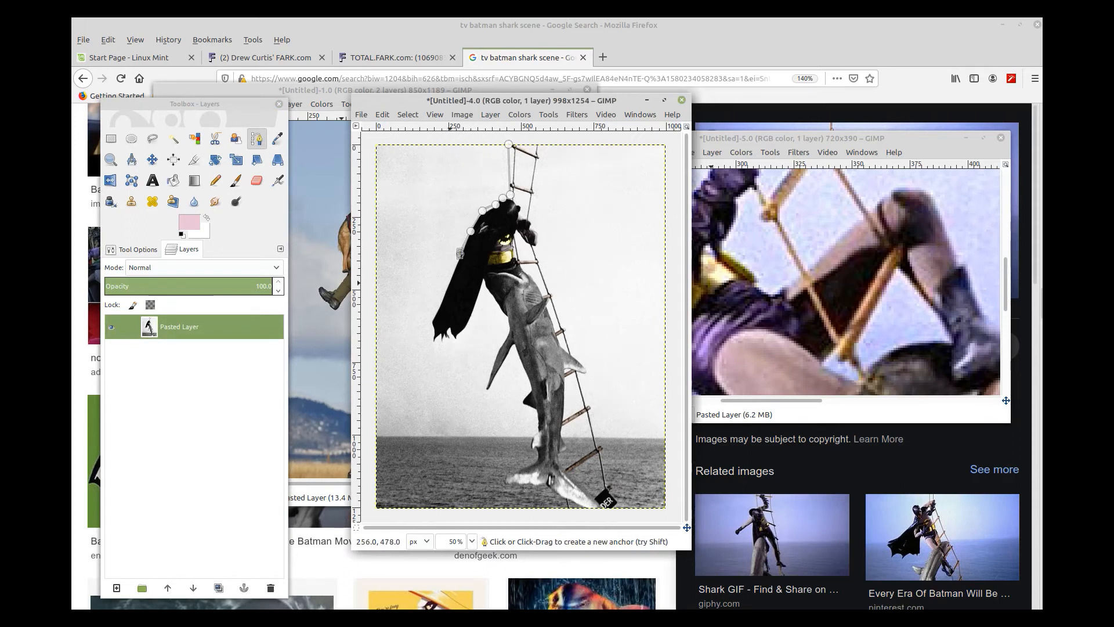
click(460, 254)
click(448, 284)
click(438, 304)
click(431, 320)
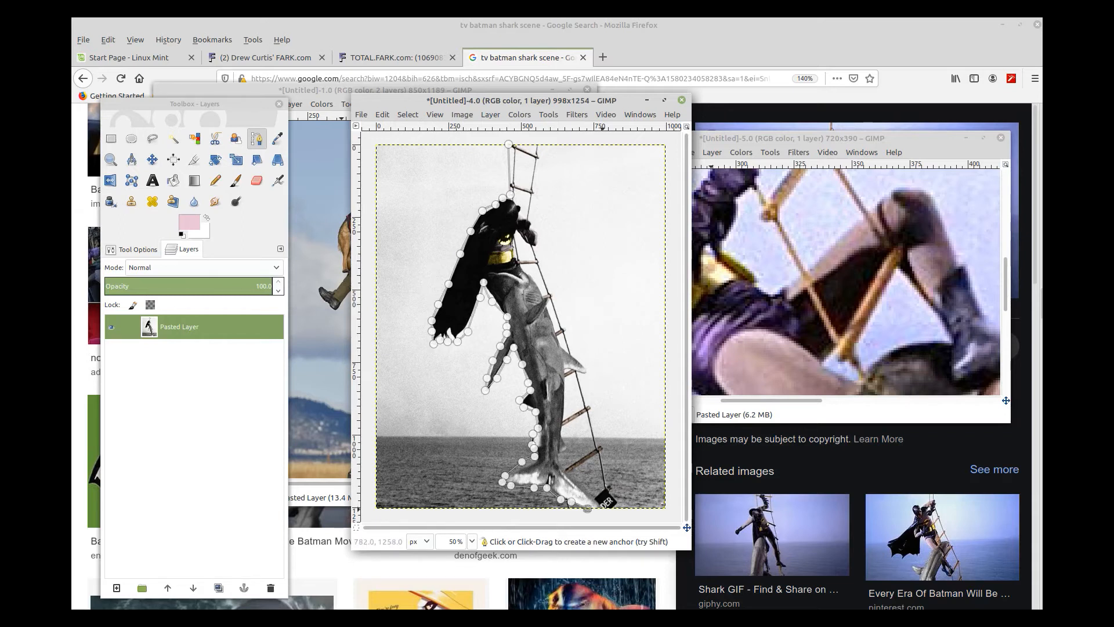
Continue the path around the shark's tail tip and along the underside of the lowest full rung to its outer end
click(588, 508)
click(594, 488)
click(578, 472)
click(591, 460)
click(604, 453)
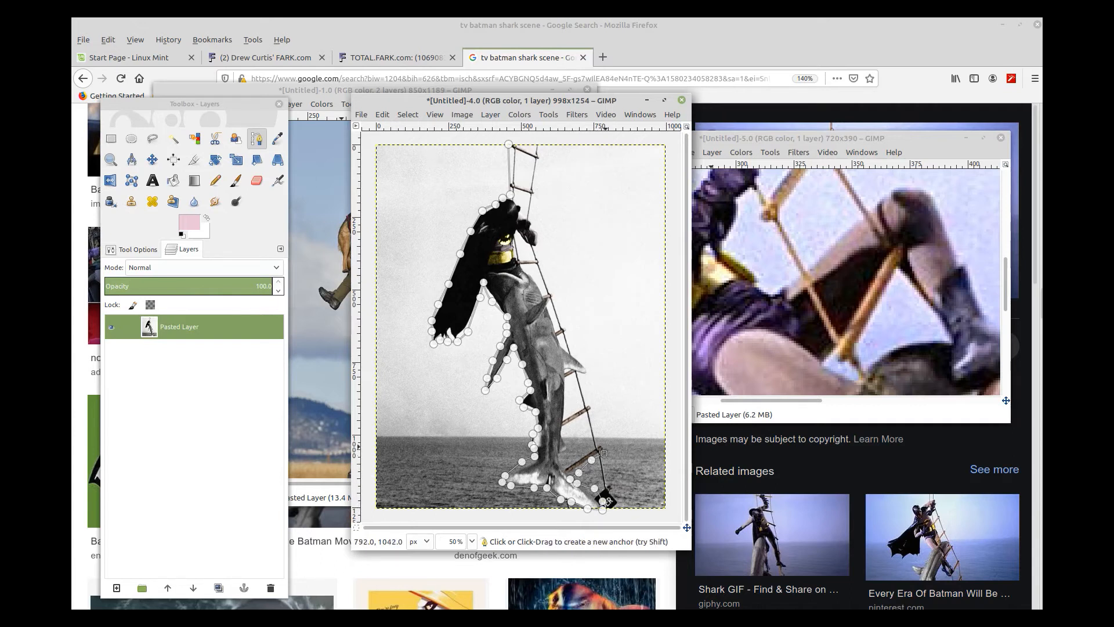
click(606, 446)
Trace the path up the ladder's outer side, past the shark's fin and Batman's hand, to the image's upper edge
click(599, 439)
click(592, 410)
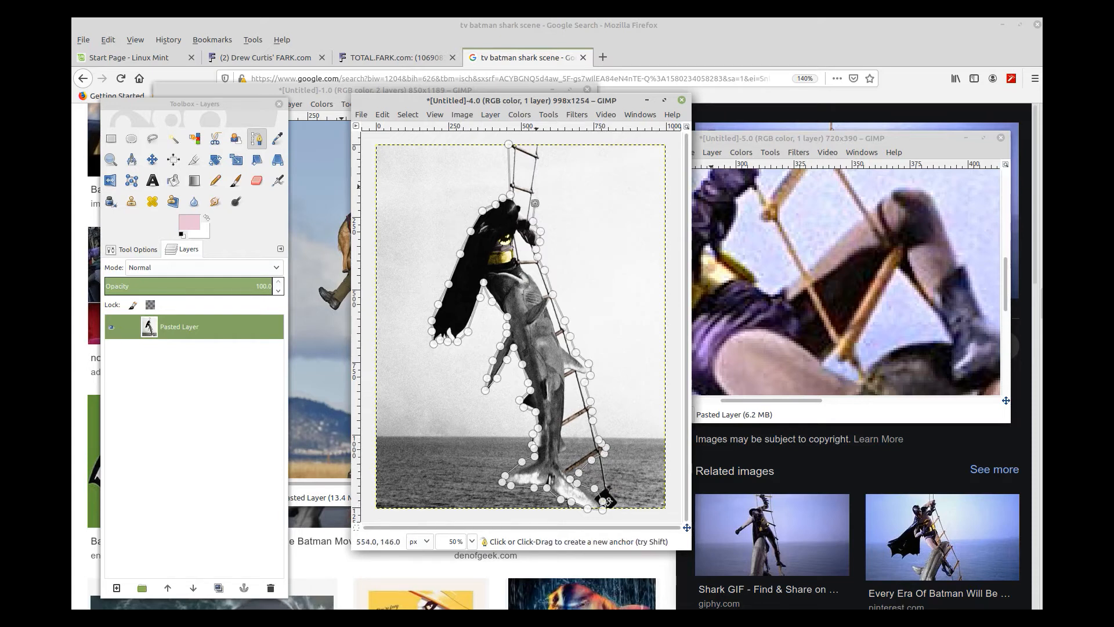
click(536, 184)
click(538, 164)
click(541, 143)
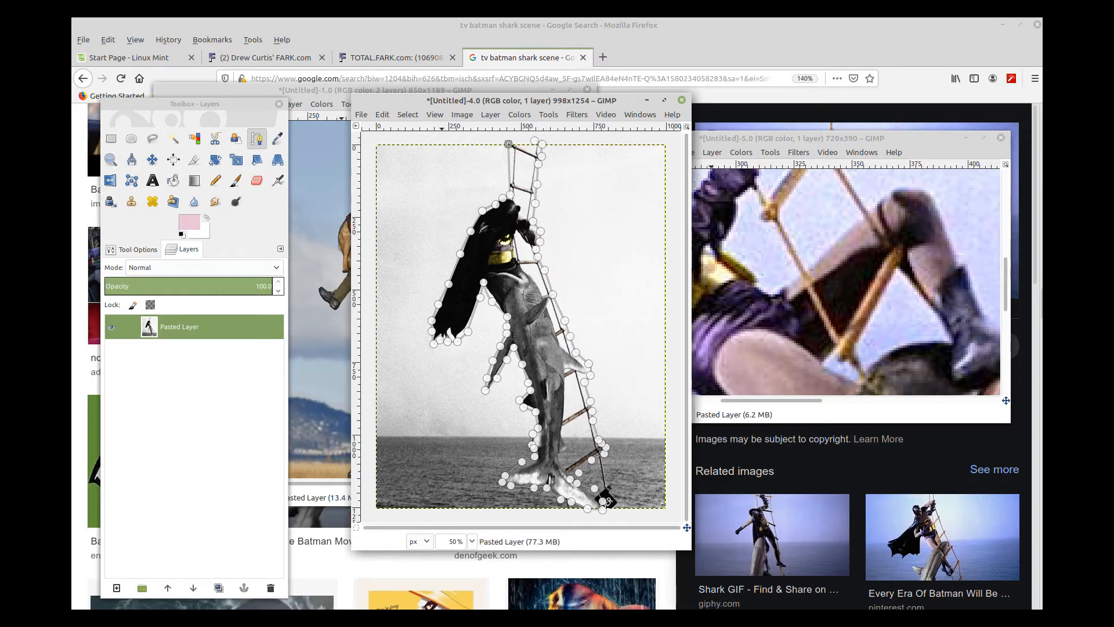
Convert the traced path around Batman, the shark and the ladder into a selection and copy its pixels
click(408, 114)
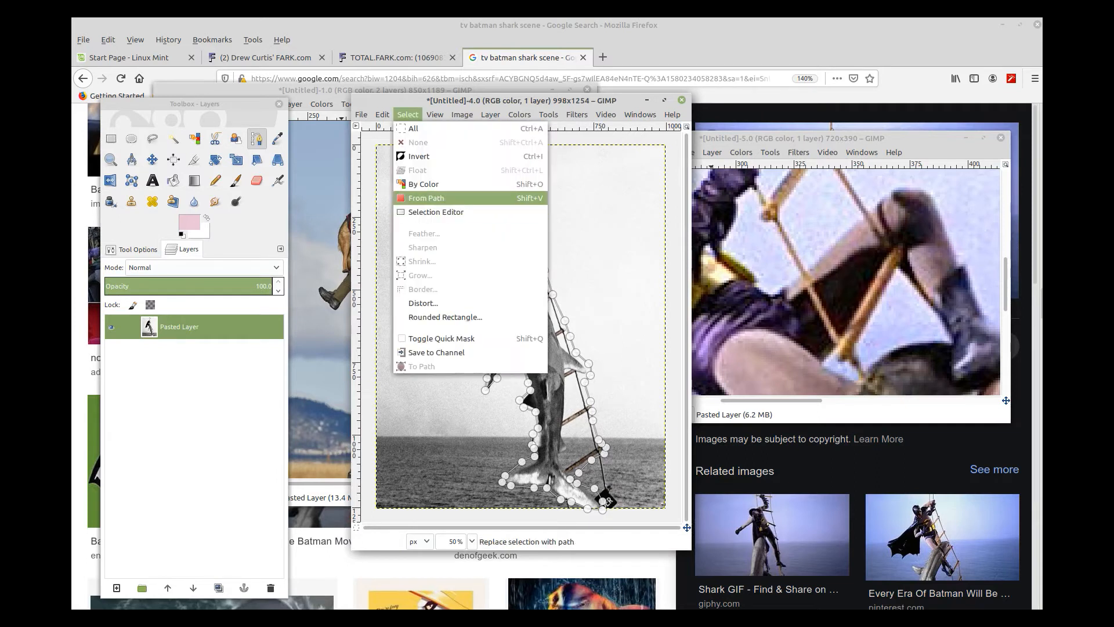
click(445, 198)
click(383, 115)
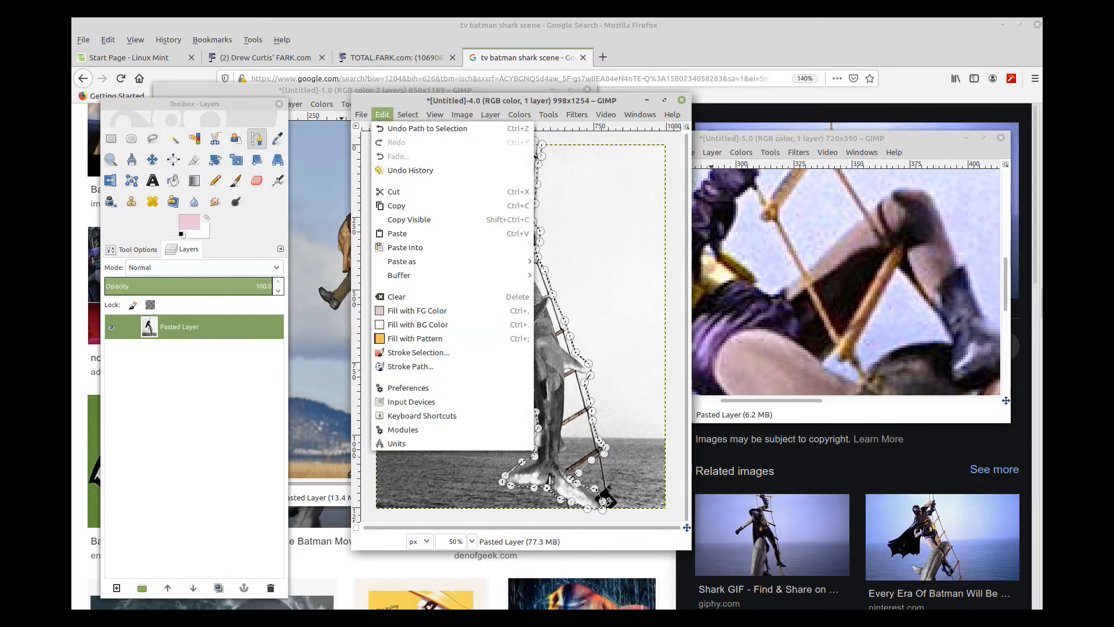
click(396, 205)
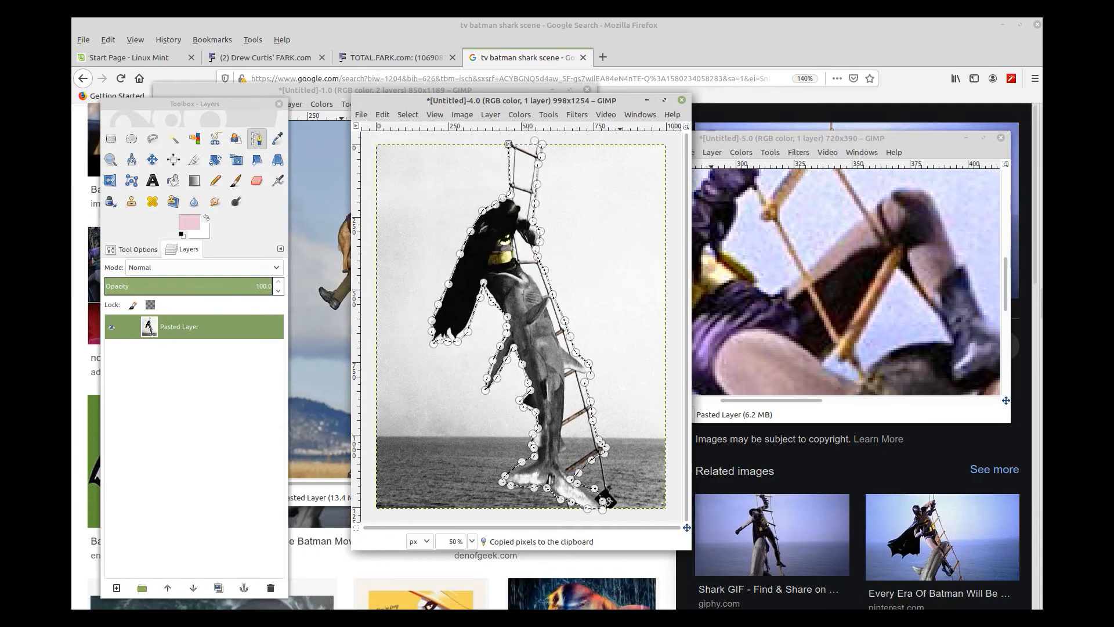
Bring the helicopter rescue picture forward, hide its Pasted Layer #1, and paste the copied Batman cutout into it
drag(521, 101, 679, 116)
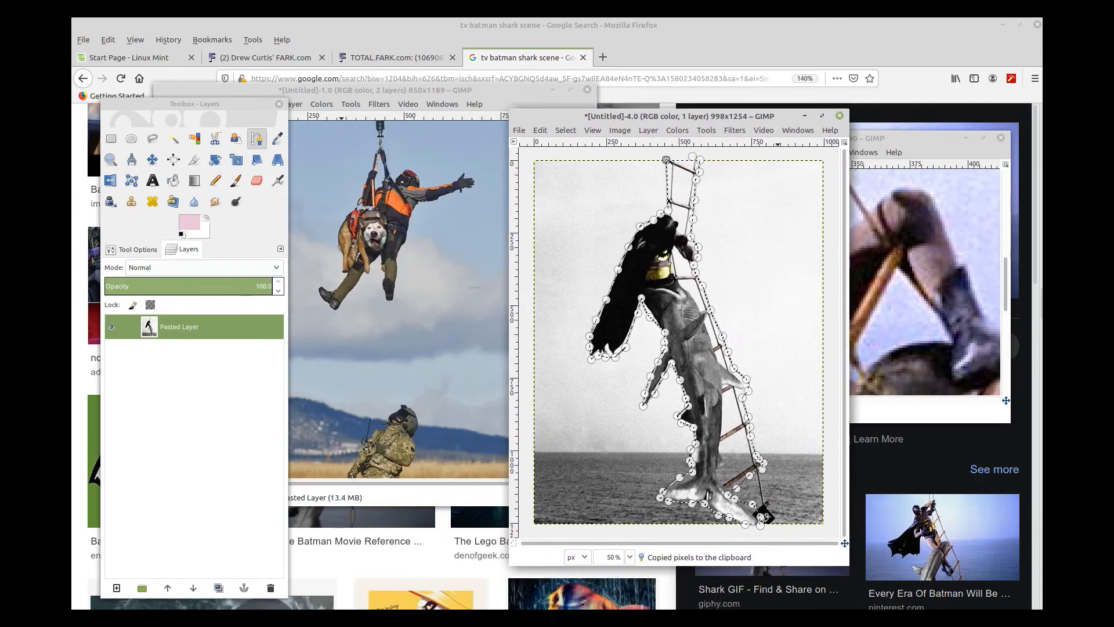
click(375, 90)
drag(374, 90, 629, 99)
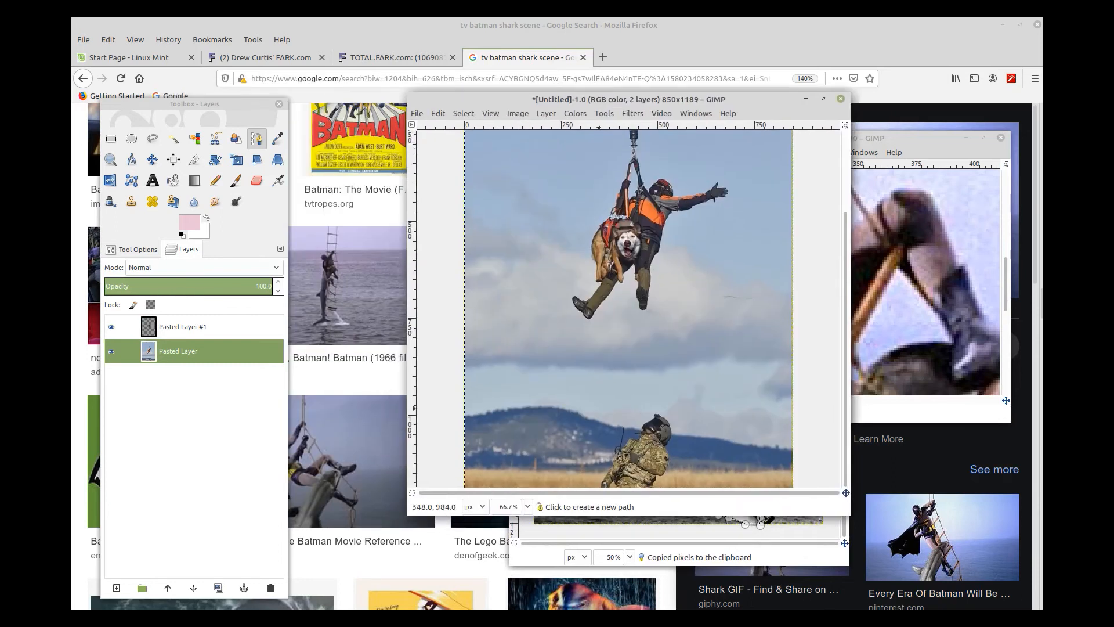
click(111, 326)
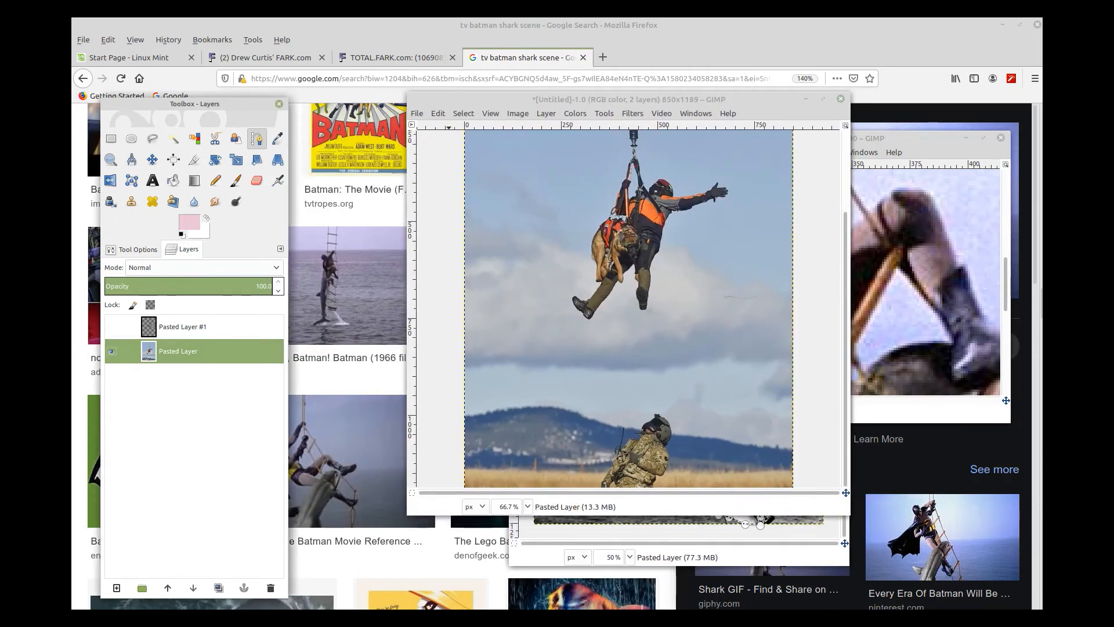
click(438, 113)
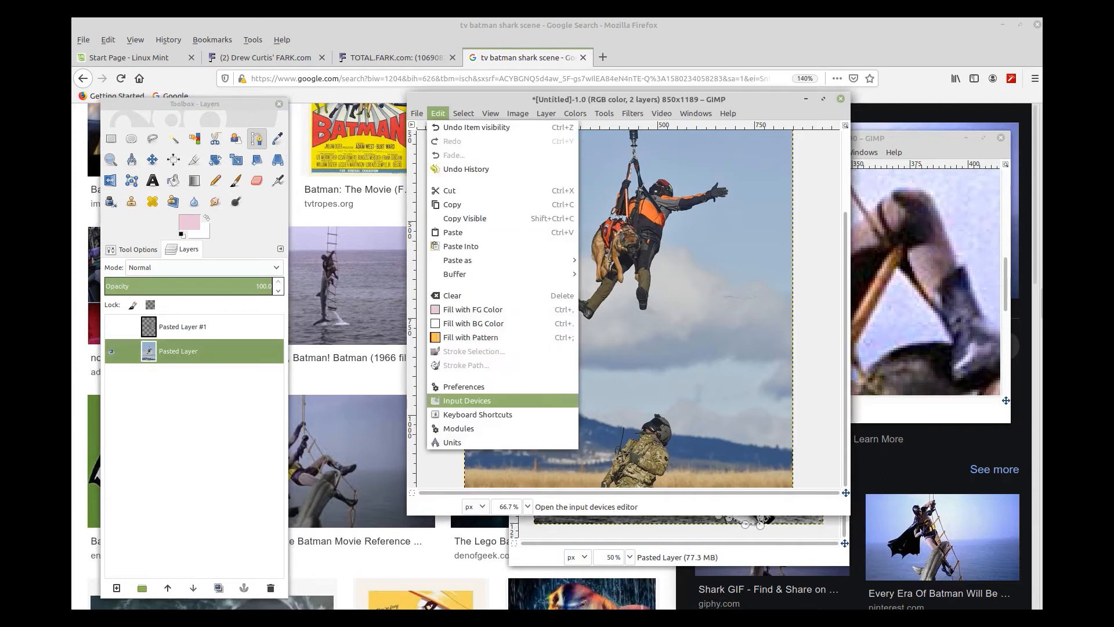
click(453, 232)
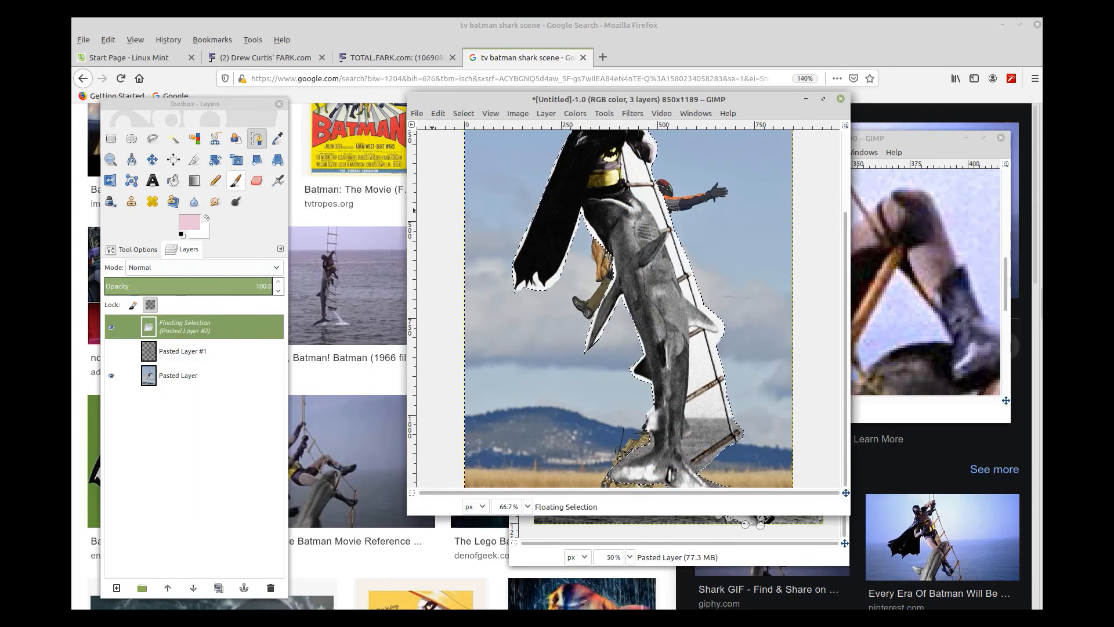
Scale the pasted Batman cutout proportionally to 378 × 790 pixels
click(235, 160)
click(713, 271)
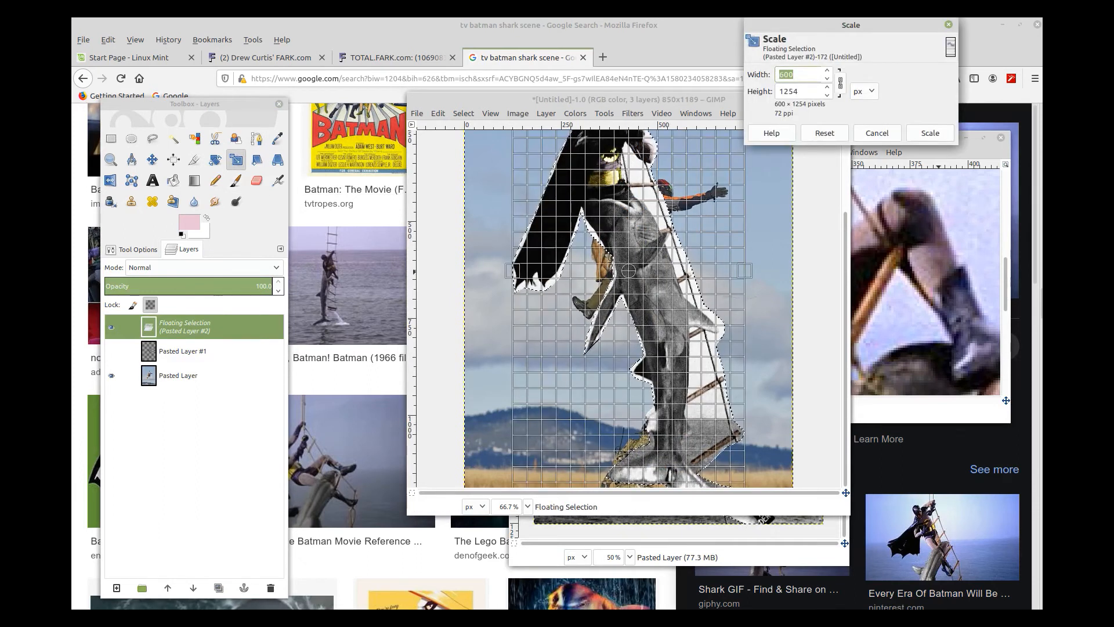
click(827, 78)
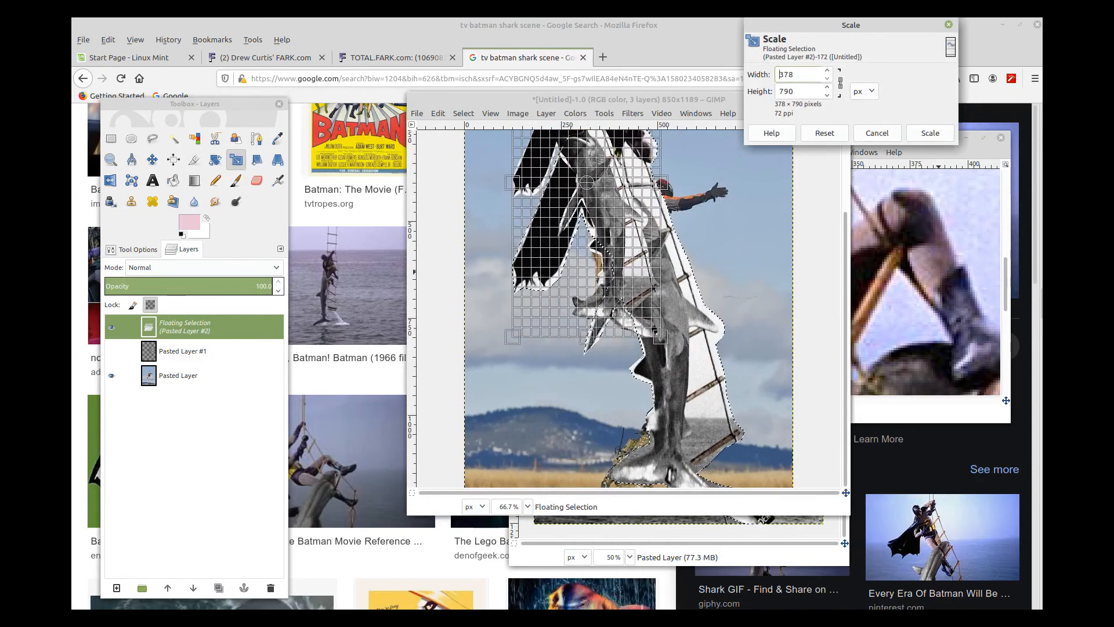
key(Return)
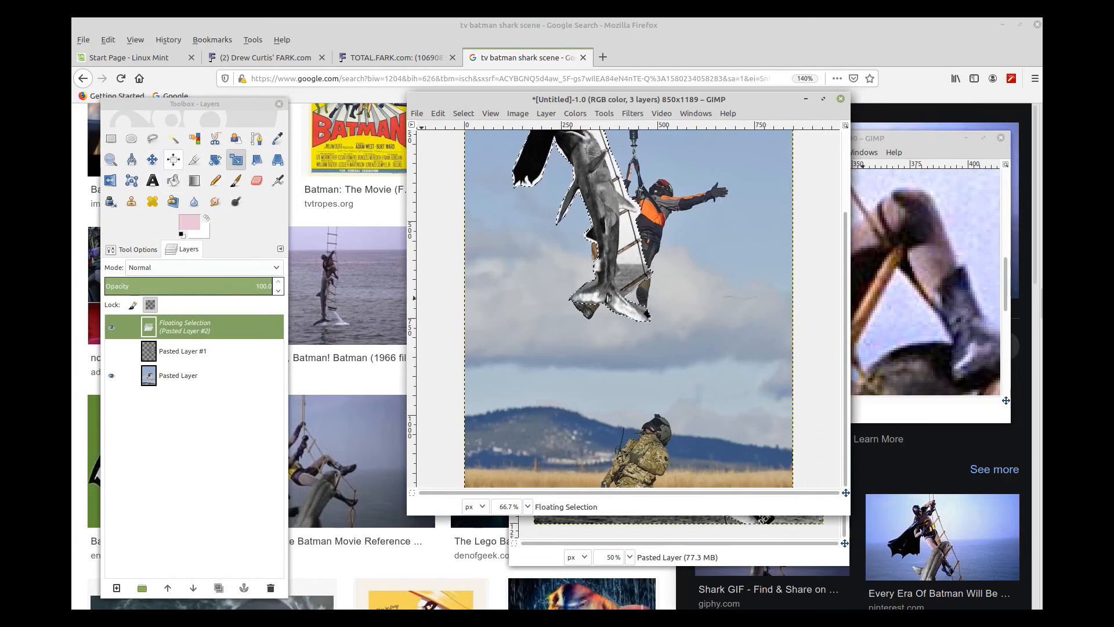
Move the scaled cutout over the hanging rescuer, with the ladder in line with the cable and the tail above the soldier's head
click(152, 159)
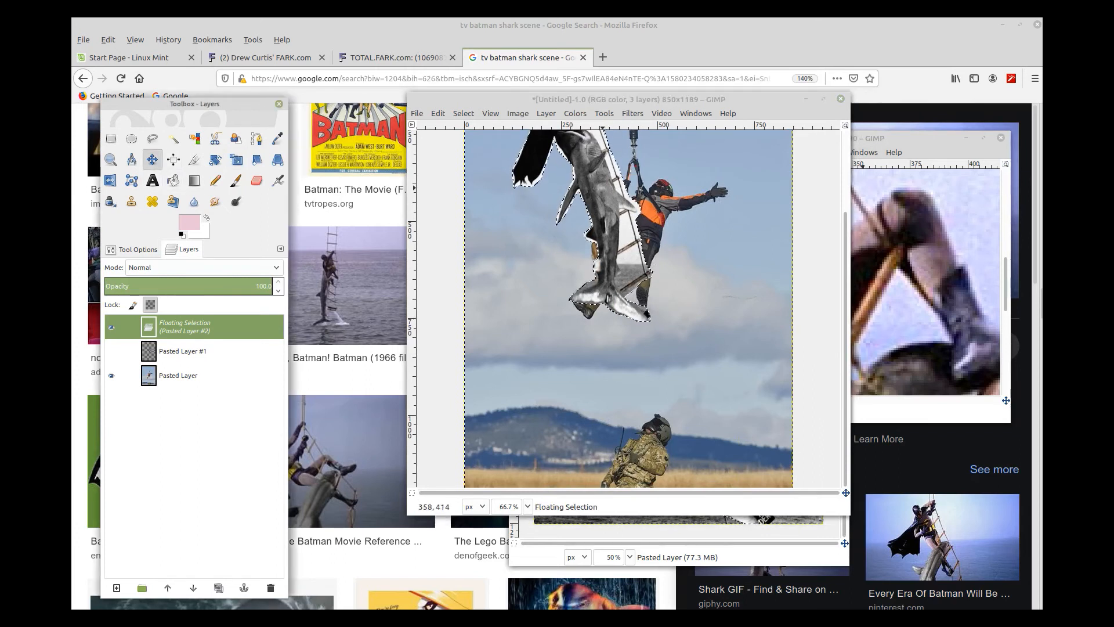
drag(603, 290, 646, 387)
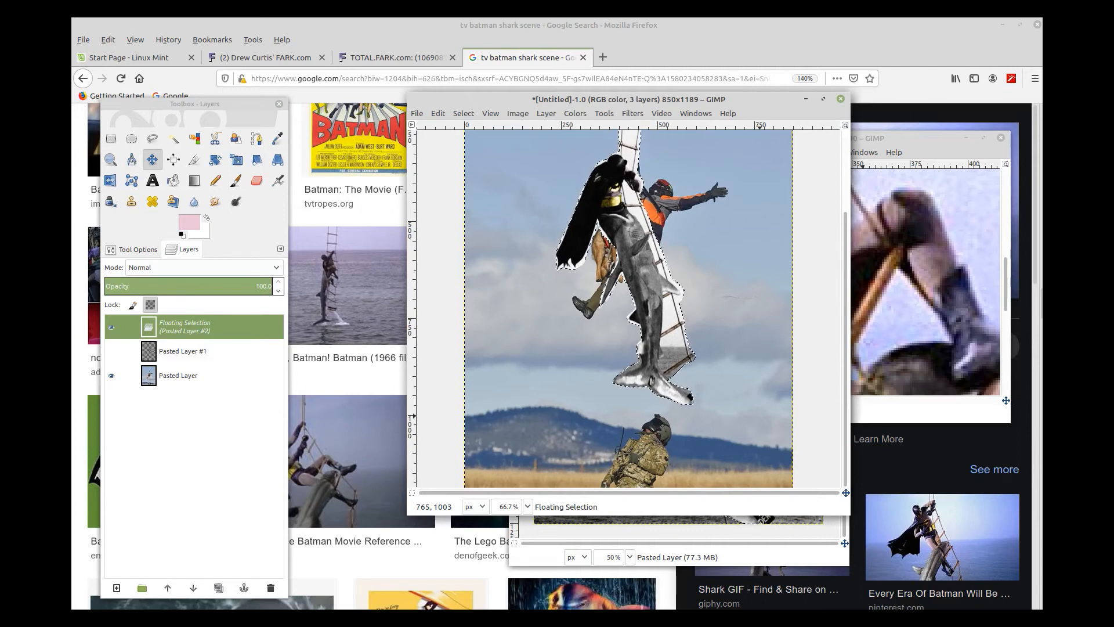
drag(658, 296, 655, 295)
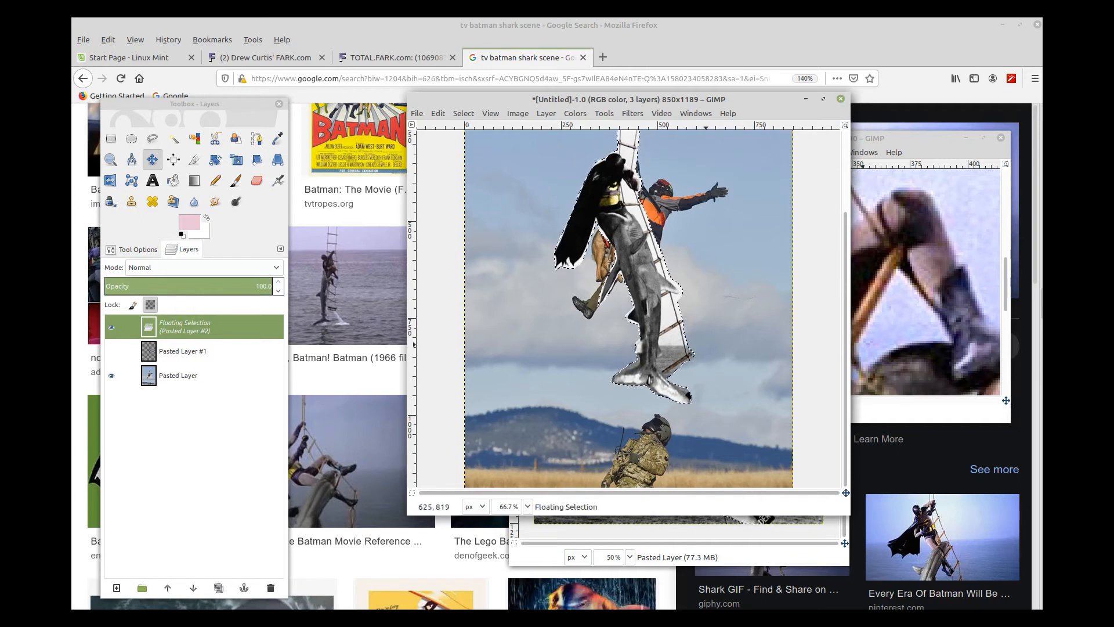
Turn the floating Batman cutout into a new layer of its own
scroll(643, 356, up, 2)
click(257, 180)
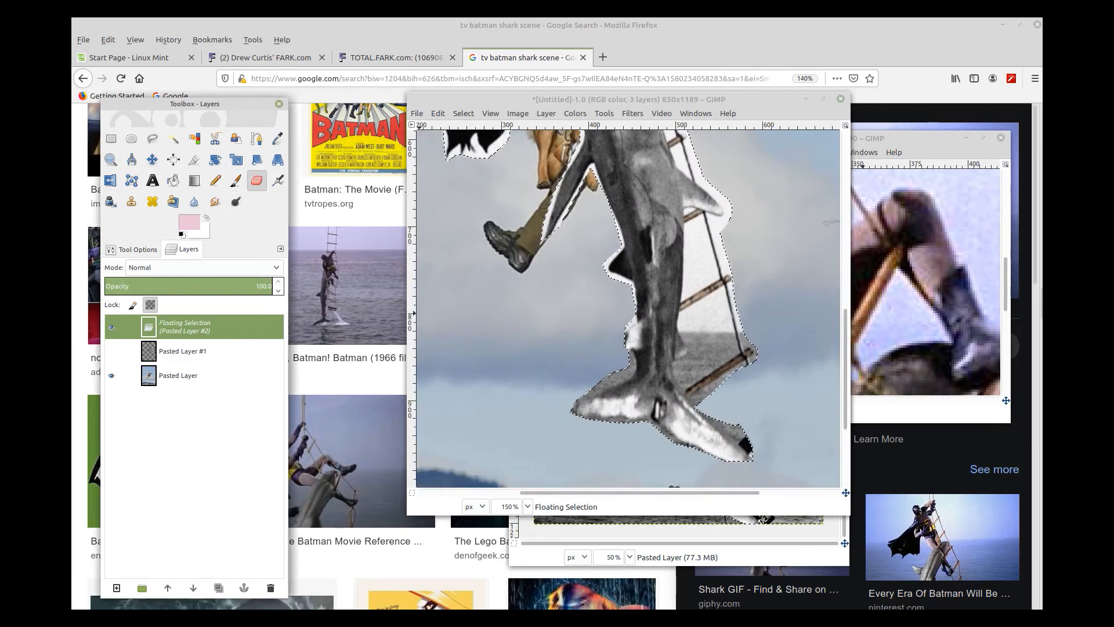
right_click(194, 327)
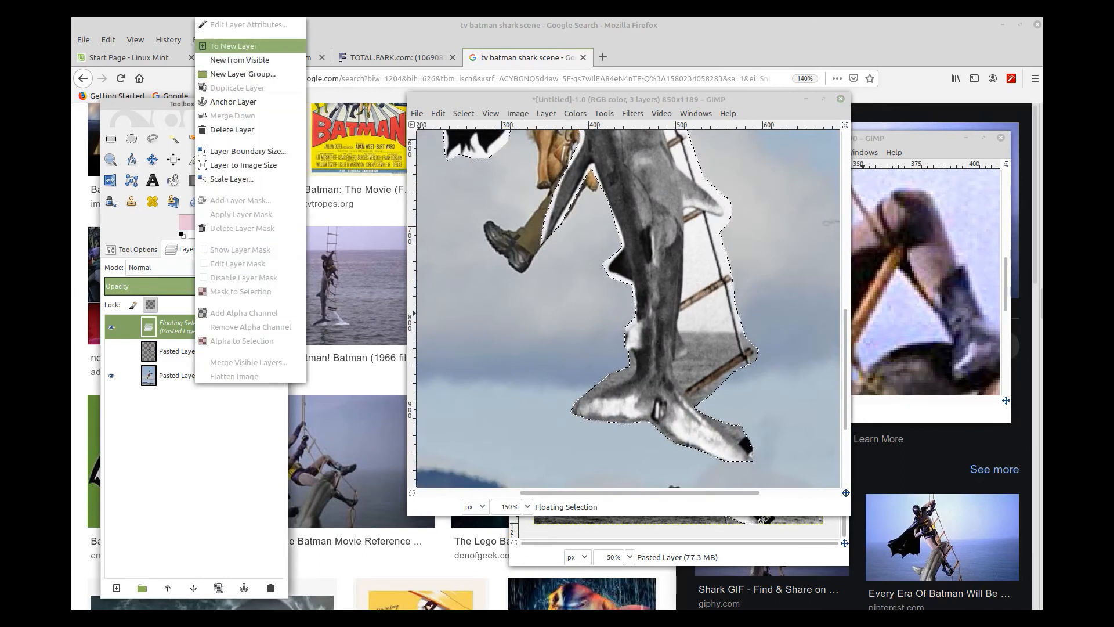
click(233, 46)
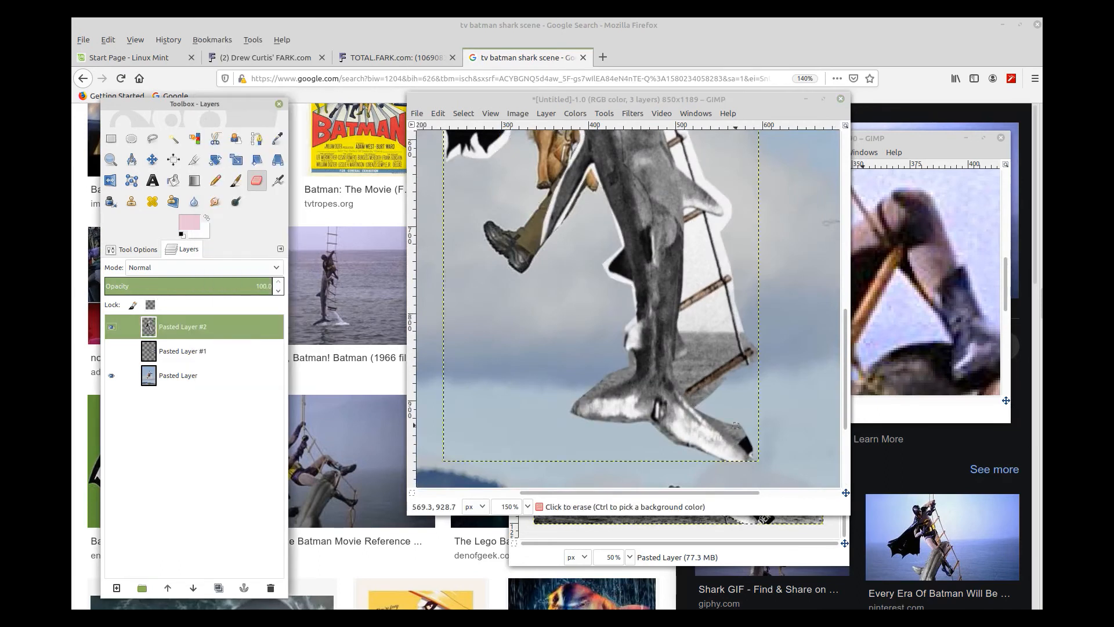
Set the eraser size to 20 and erase the leftover background around the shark's tail tip and the ladder's lowest rungs
click(131, 249)
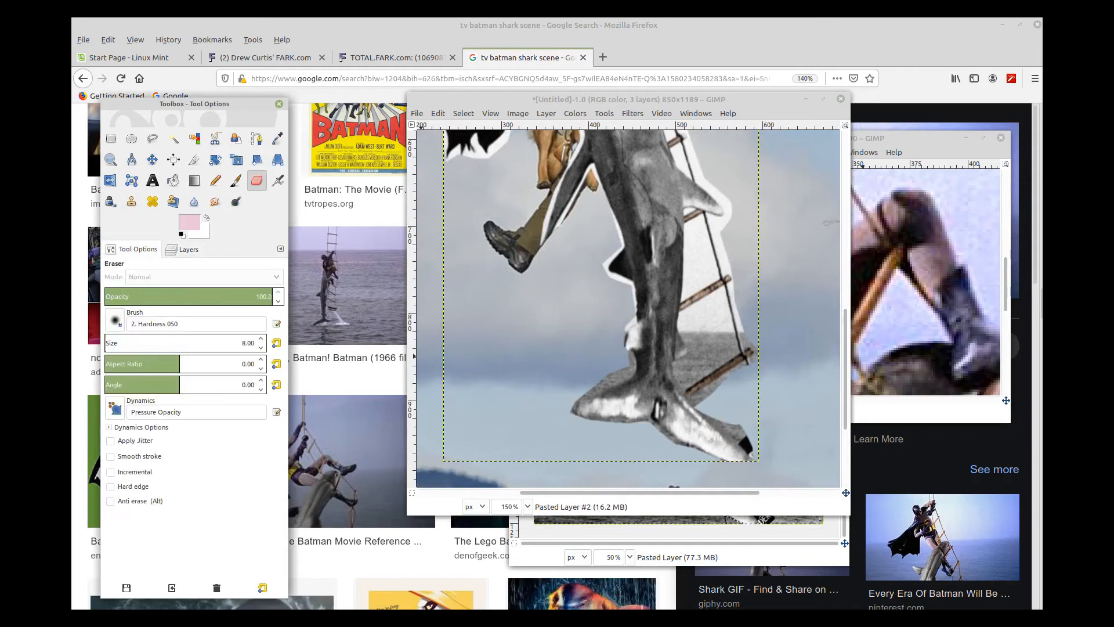
click(108, 340)
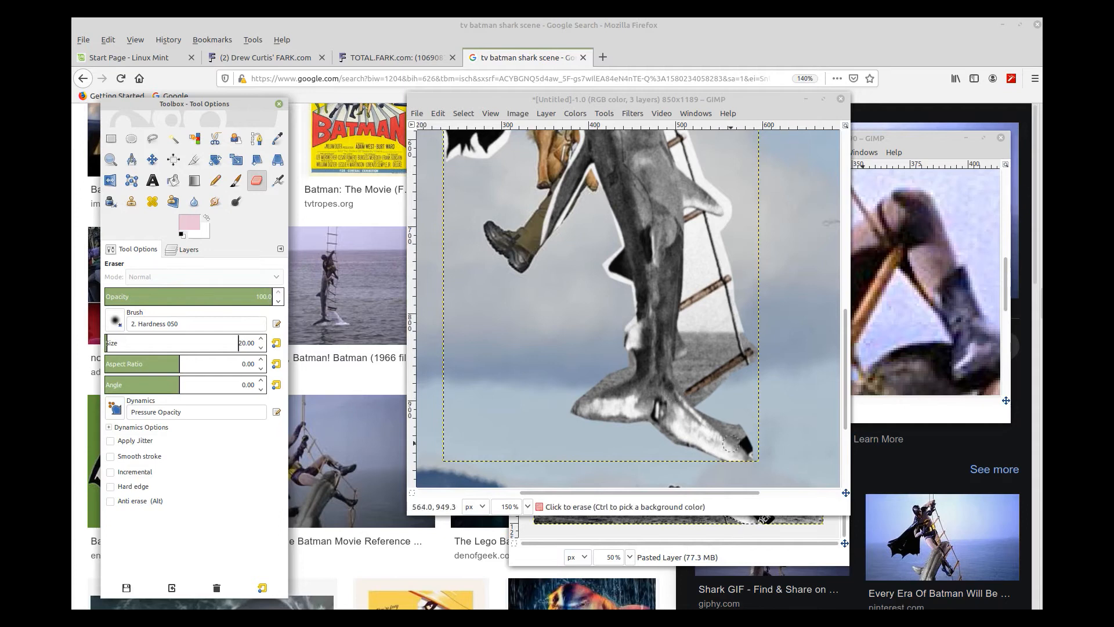
mouse_move(747, 442)
mouse_down()
mouse_move(733, 428)
mouse_move(754, 451)
mouse_move(694, 405)
mouse_move(760, 359)
mouse_up()
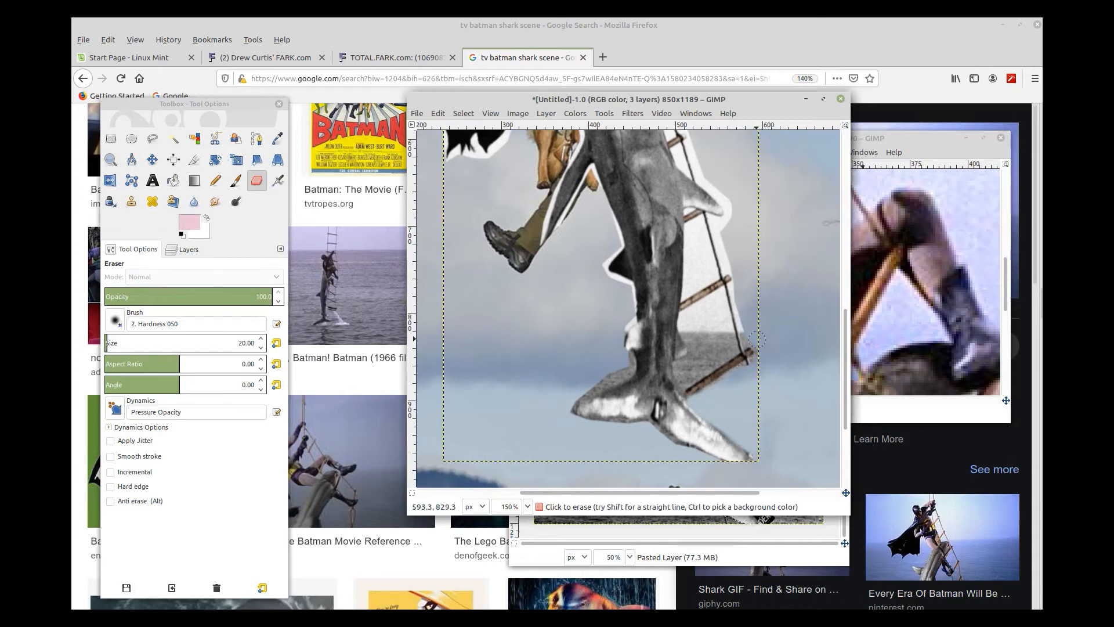
mouse_move(703, 314)
mouse_down()
mouse_move(714, 300)
mouse_move(687, 314)
mouse_move(722, 296)
mouse_move(697, 314)
mouse_move(720, 299)
mouse_move(730, 348)
mouse_move(683, 383)
mouse_move(705, 351)
mouse_move(696, 357)
mouse_move(686, 321)
mouse_up()
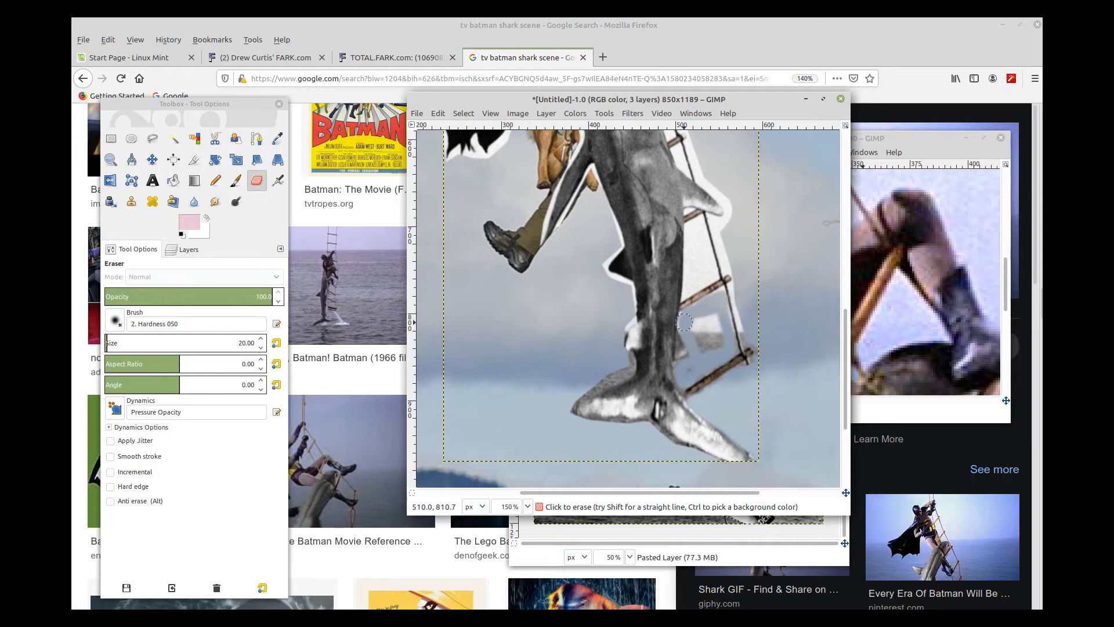
mouse_move(685, 323)
mouse_down()
mouse_move(721, 321)
mouse_move(720, 346)
mouse_move(714, 329)
mouse_move(697, 334)
mouse_move(717, 312)
mouse_move(699, 319)
mouse_move(714, 344)
mouse_up()
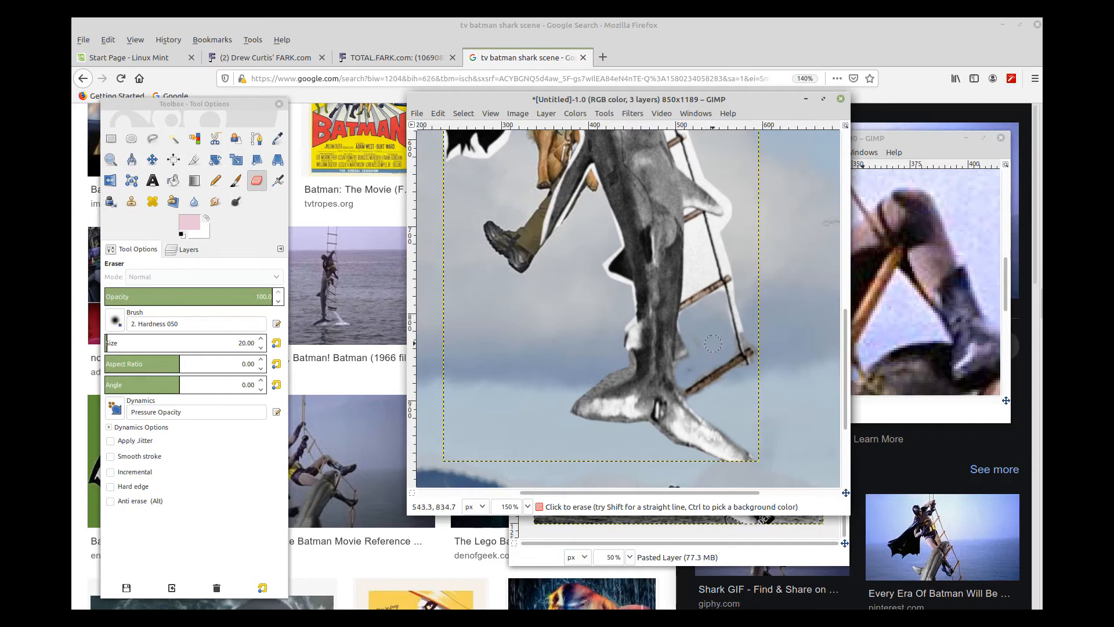
drag(734, 287, 747, 338)
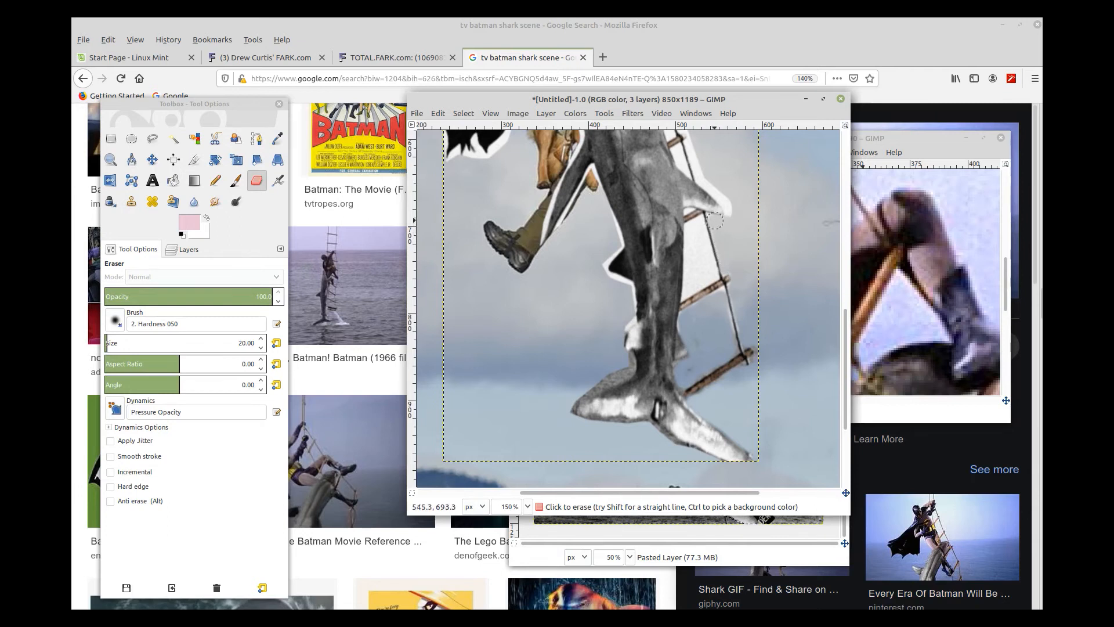
Erase the white around the shark's protruding fin, inside the ladder section below it, and along the opposite side of the body
drag(736, 206, 702, 184)
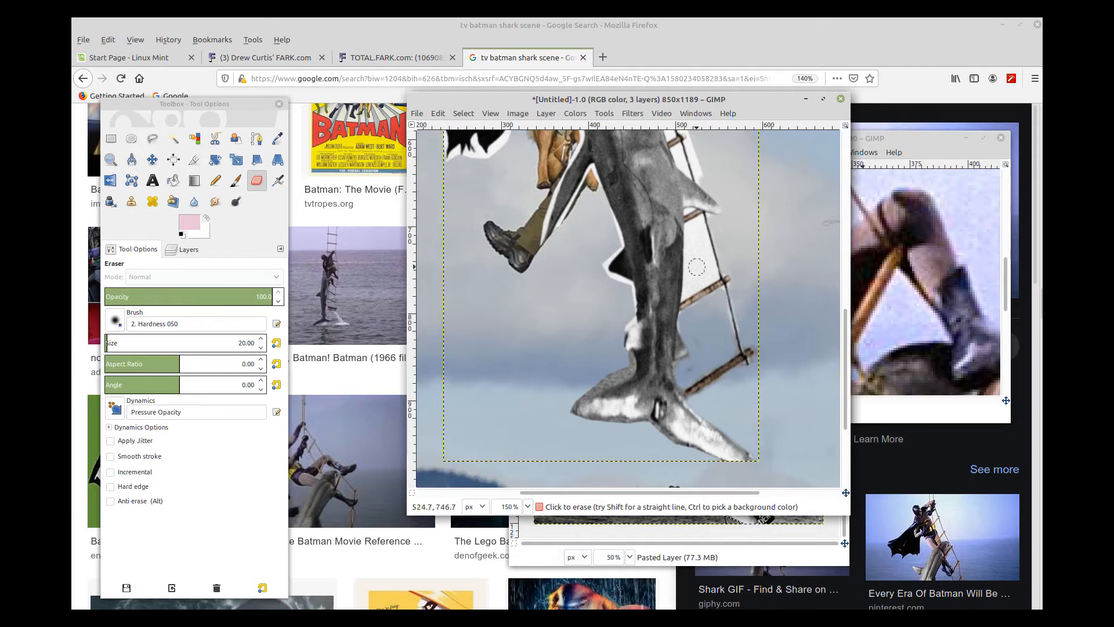
mouse_move(695, 218)
mouse_down()
mouse_move(712, 272)
mouse_move(688, 291)
mouse_move(694, 227)
mouse_move(689, 292)
mouse_move(704, 267)
mouse_move(699, 225)
mouse_move(710, 276)
mouse_up()
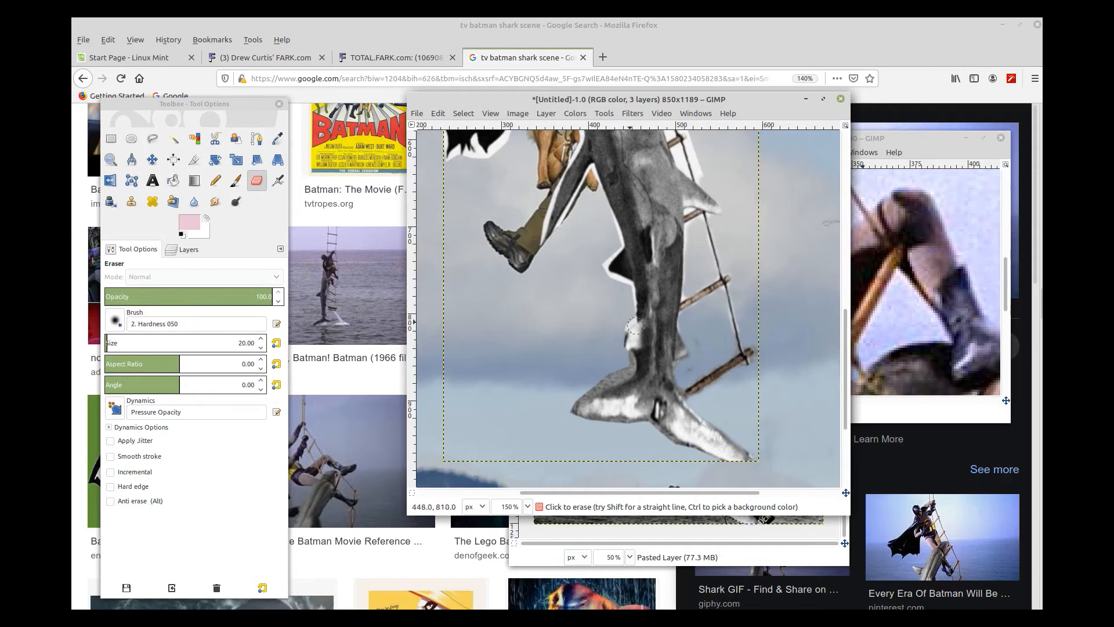
mouse_move(629, 313)
mouse_down()
mouse_move(630, 323)
mouse_move(628, 284)
mouse_move(606, 271)
mouse_move(606, 220)
mouse_move(616, 236)
mouse_up()
Erase the white area between Batman's waist and the ladder, uncovering the rescuer's orange vest
scroll(637, 216, up, 5)
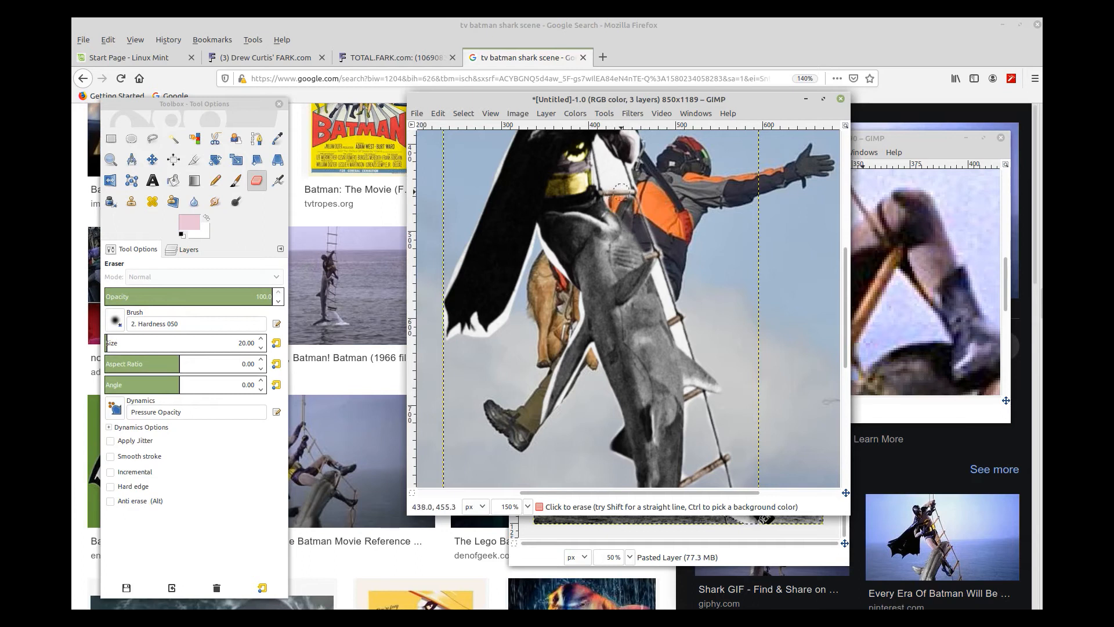
mouse_move(610, 165)
mouse_down()
mouse_move(622, 181)
mouse_move(607, 179)
mouse_move(601, 147)
mouse_up()
drag(604, 150, 615, 187)
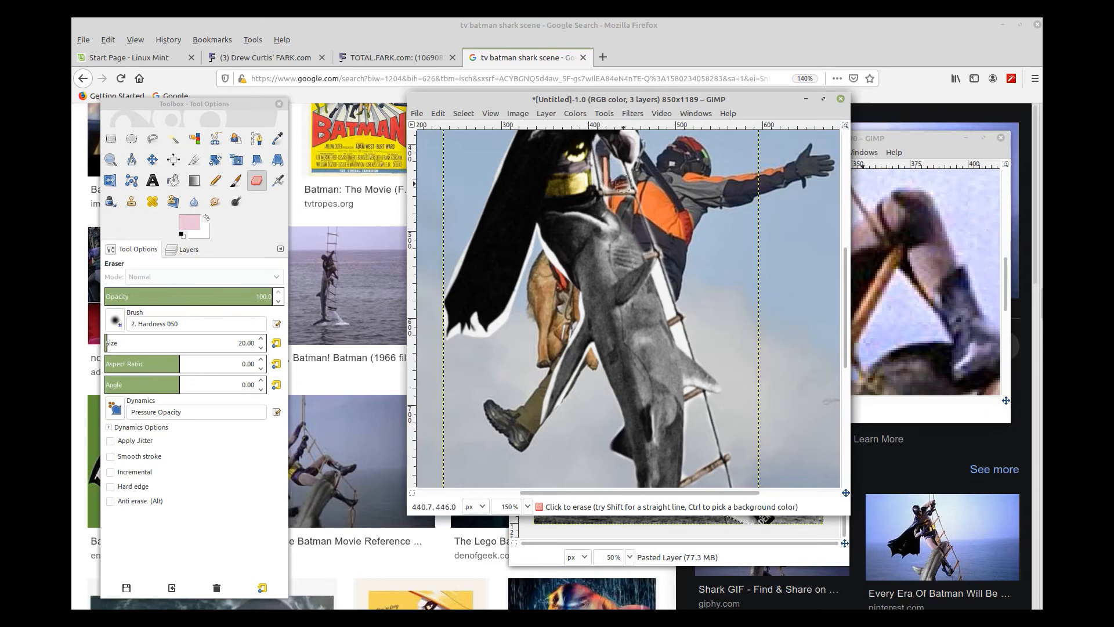
Erase the white around Batman's raised hand and along the adjoining outer edge of the ladder up to its top
scroll(668, 180, up, 5)
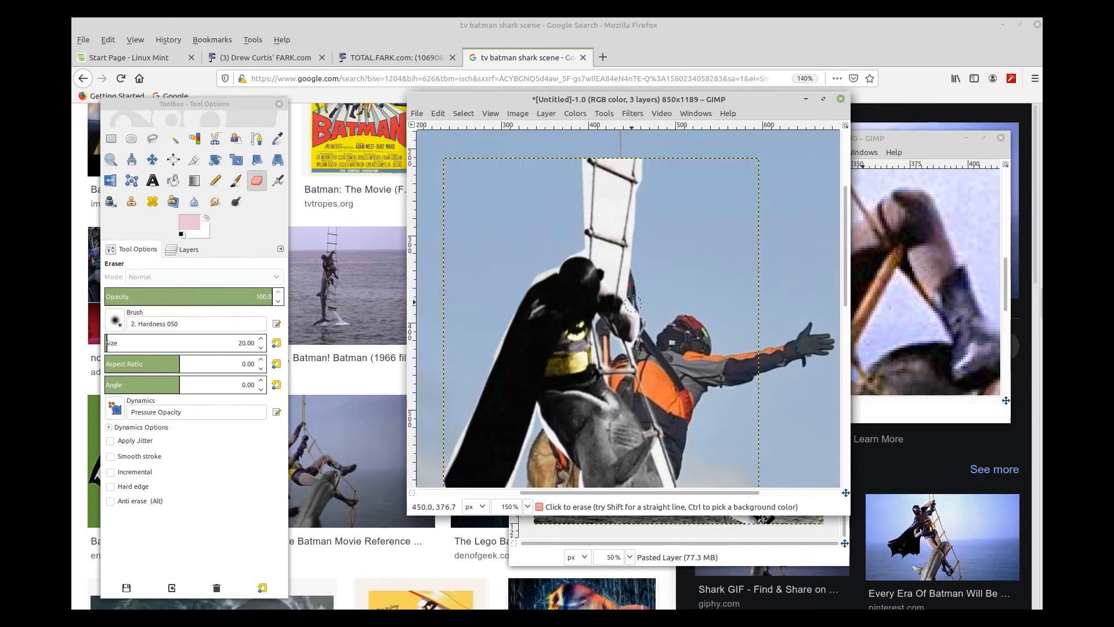
drag(635, 302, 636, 357)
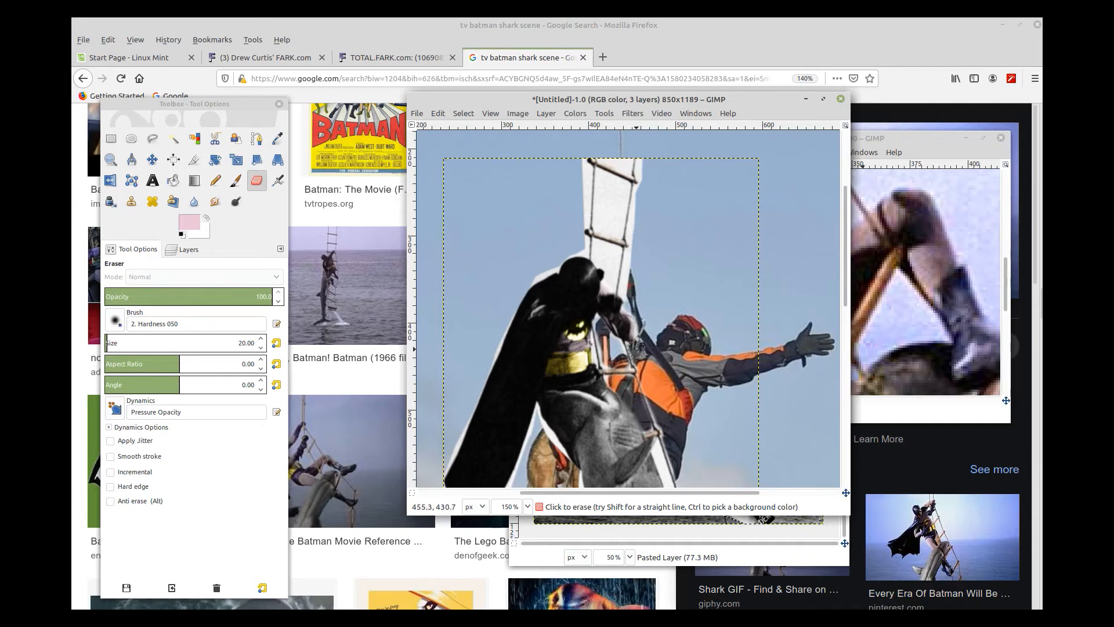
mouse_move(629, 249)
mouse_down()
mouse_move(623, 295)
mouse_move(633, 356)
mouse_up()
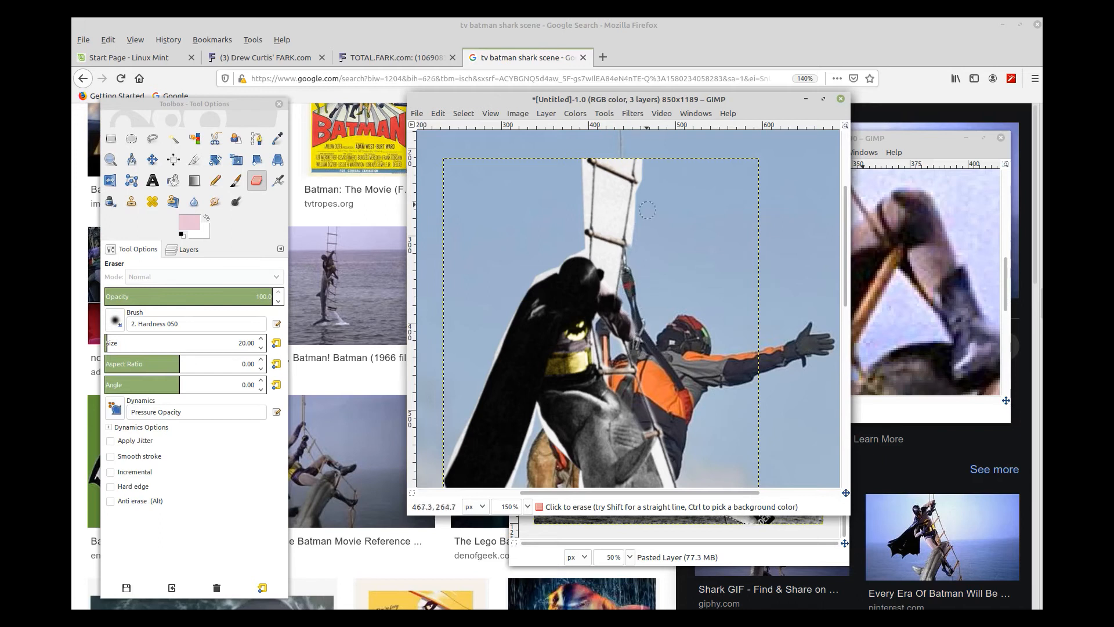
drag(639, 186, 640, 241)
mouse_move(648, 157)
mouse_down()
mouse_move(638, 173)
mouse_move(644, 162)
mouse_up()
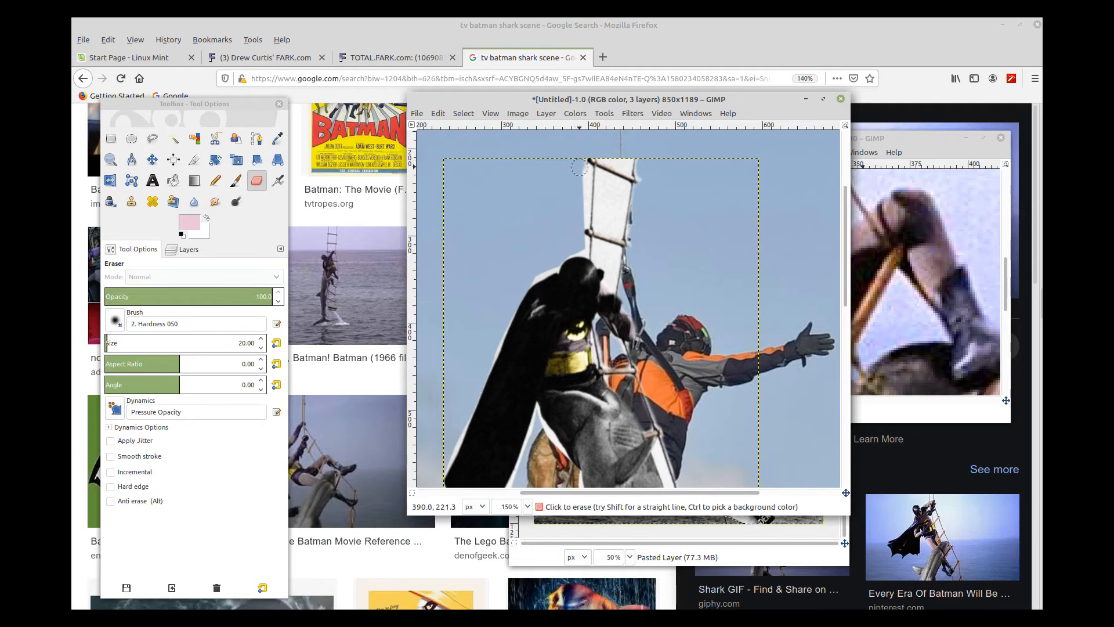
Erase the white along the ladder's other edge and Batman's head and cape, and between the upper ladder ropes
drag(586, 172, 581, 222)
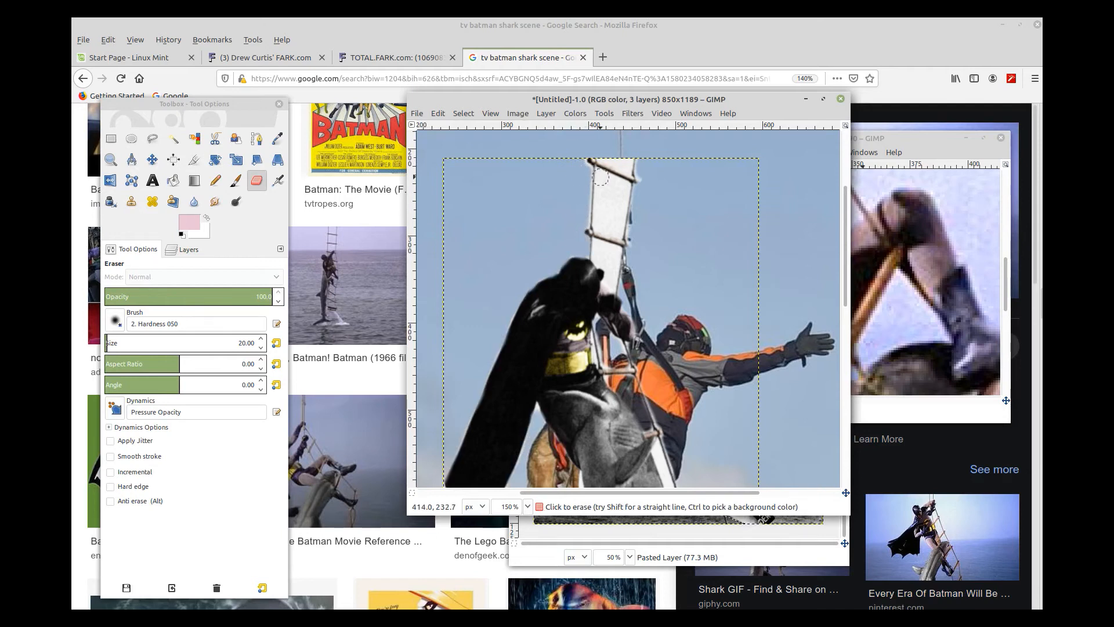
mouse_move(597, 176)
mouse_down()
mouse_move(622, 178)
mouse_move(616, 235)
mouse_move(600, 226)
mouse_move(601, 183)
mouse_move(613, 217)
mouse_up()
drag(628, 162, 609, 157)
mouse_move(611, 251)
mouse_down()
mouse_move(601, 246)
mouse_move(608, 285)
mouse_move(597, 245)
mouse_up()
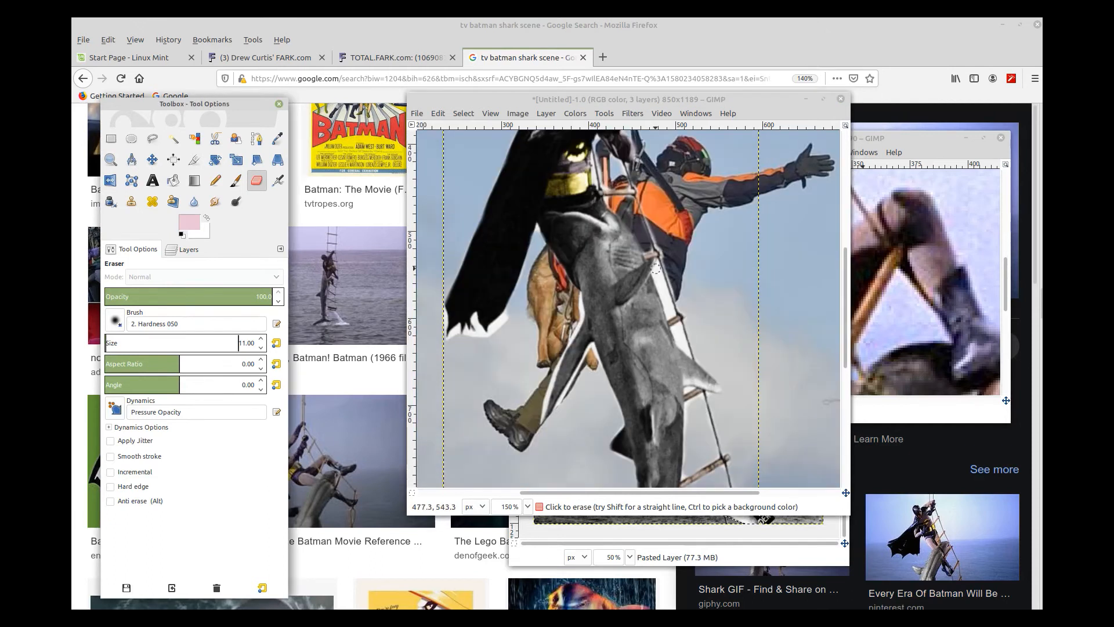
With an eraser size of 11, remove the narrow white strip between the shark's upper body and the ladder rope
click(657, 271)
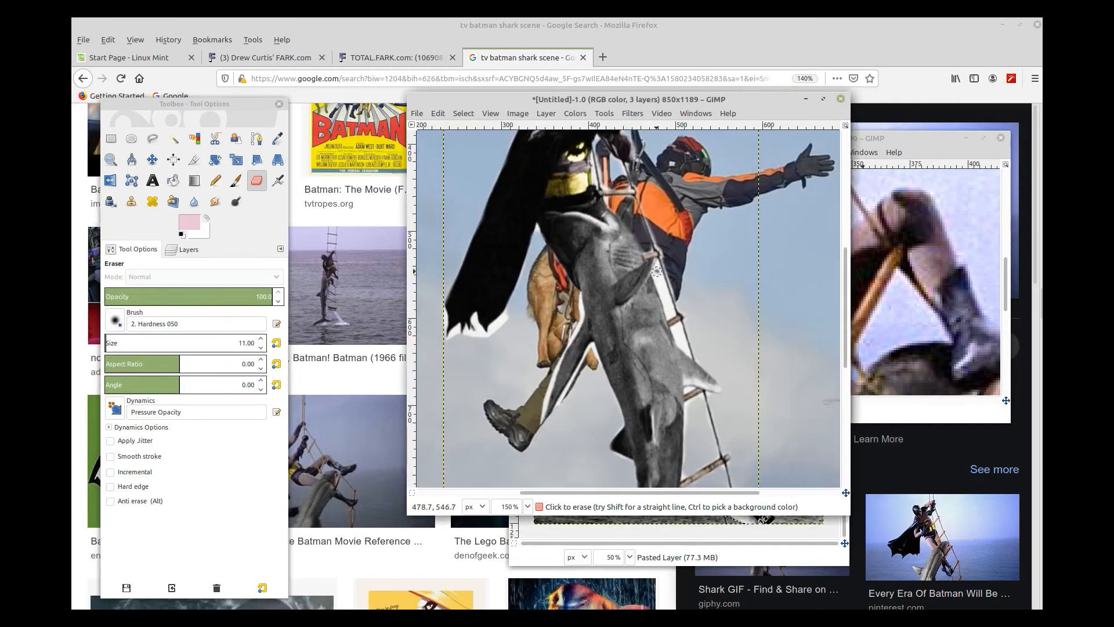
drag(657, 271, 677, 330)
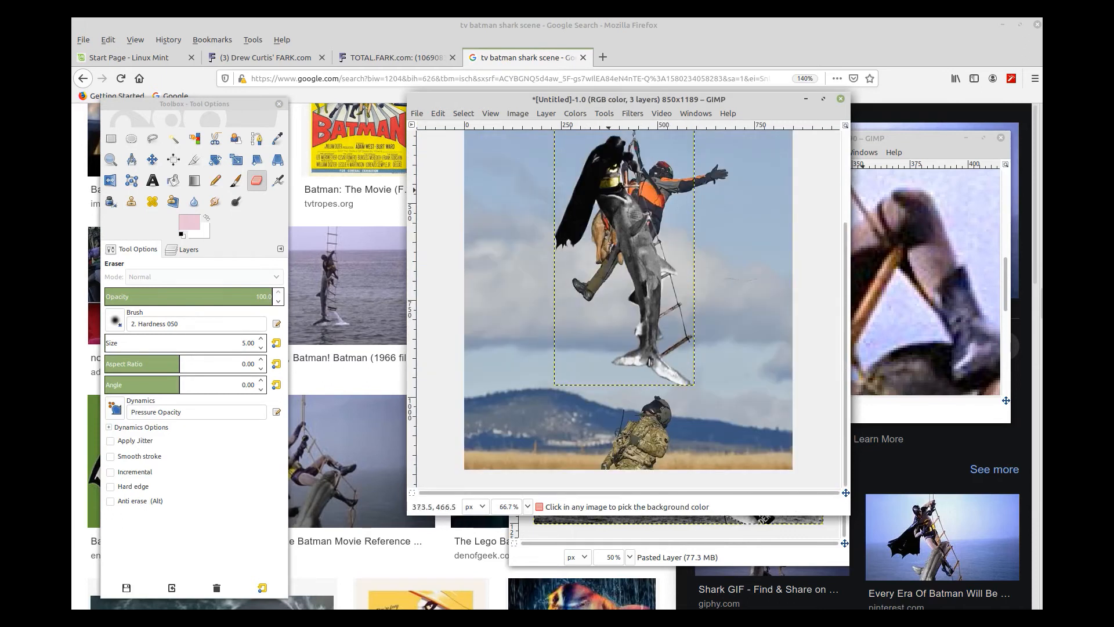
Move the Batman, shark and ladder cutout up so the ladder reaches the photo's upper edge
scroll(616, 195, down, 1)
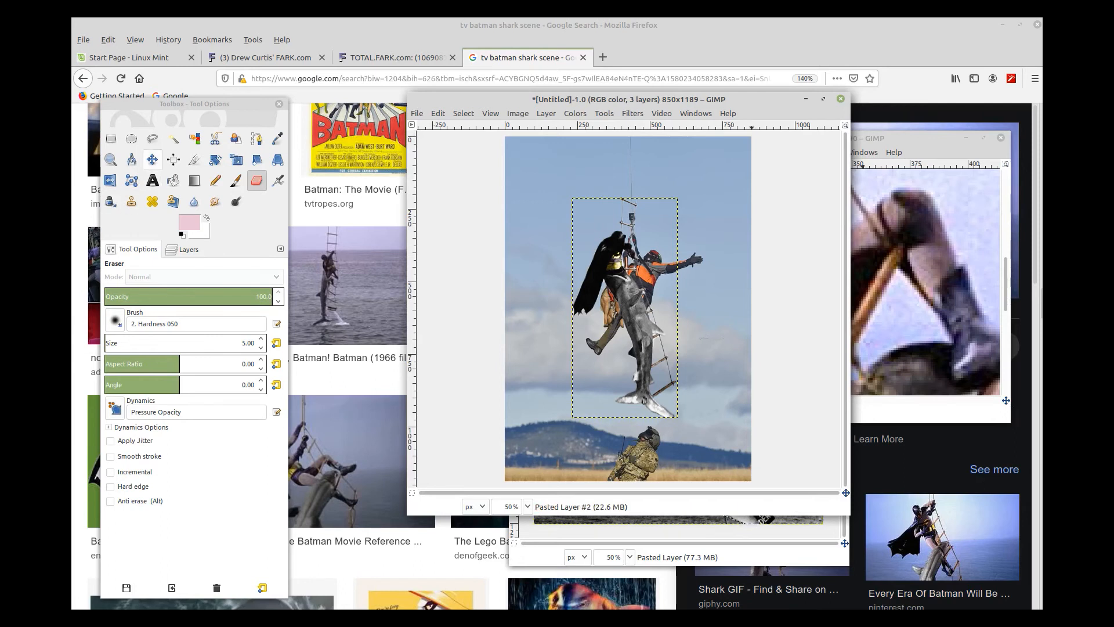
click(152, 159)
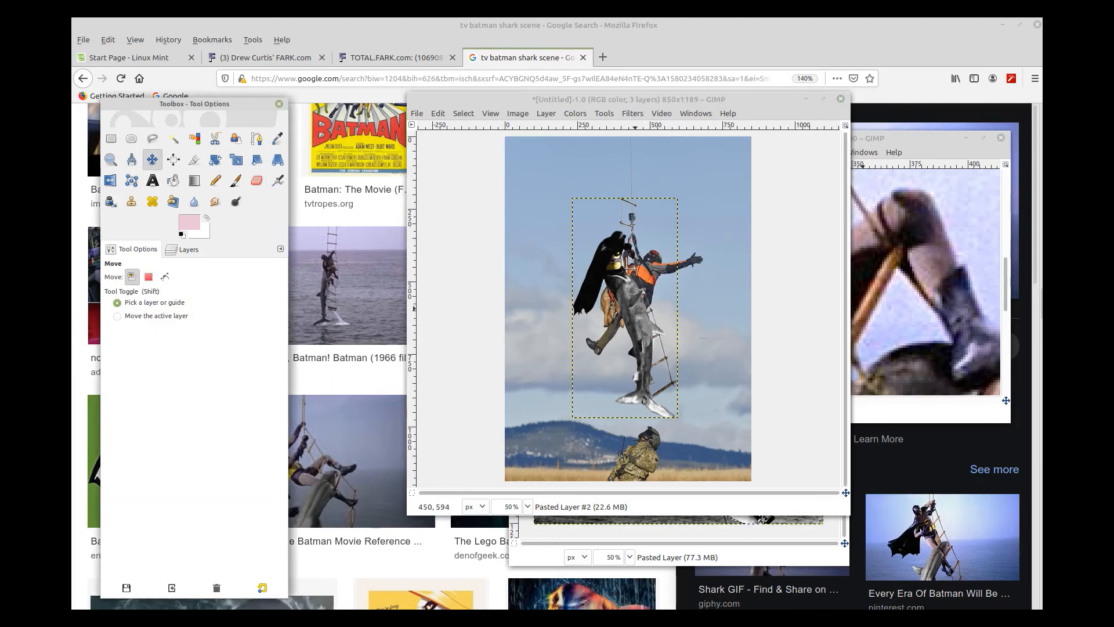
drag(635, 310, 622, 242)
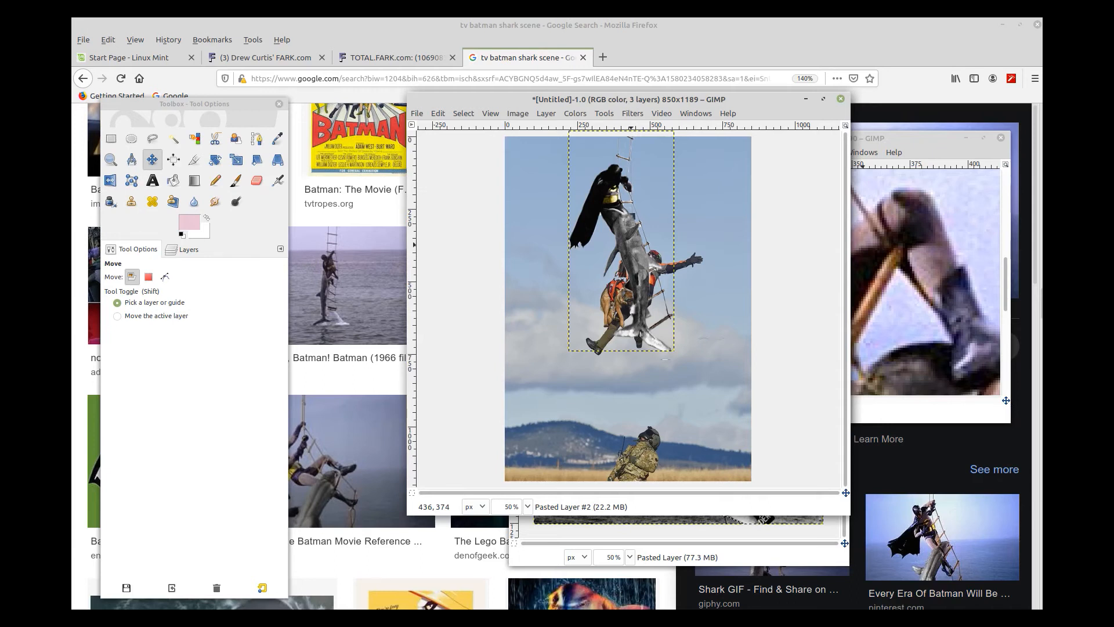
Make the helicopter photo's base layer active and hide Pasted Layer #2 with the Batman and shark cutout
click(184, 249)
click(180, 376)
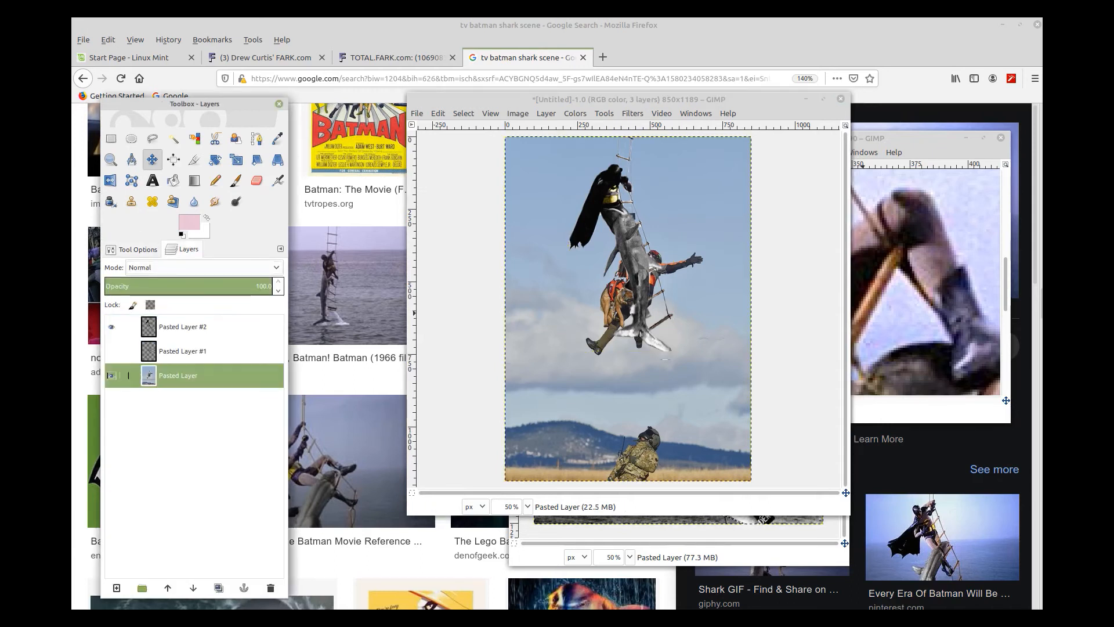
click(110, 326)
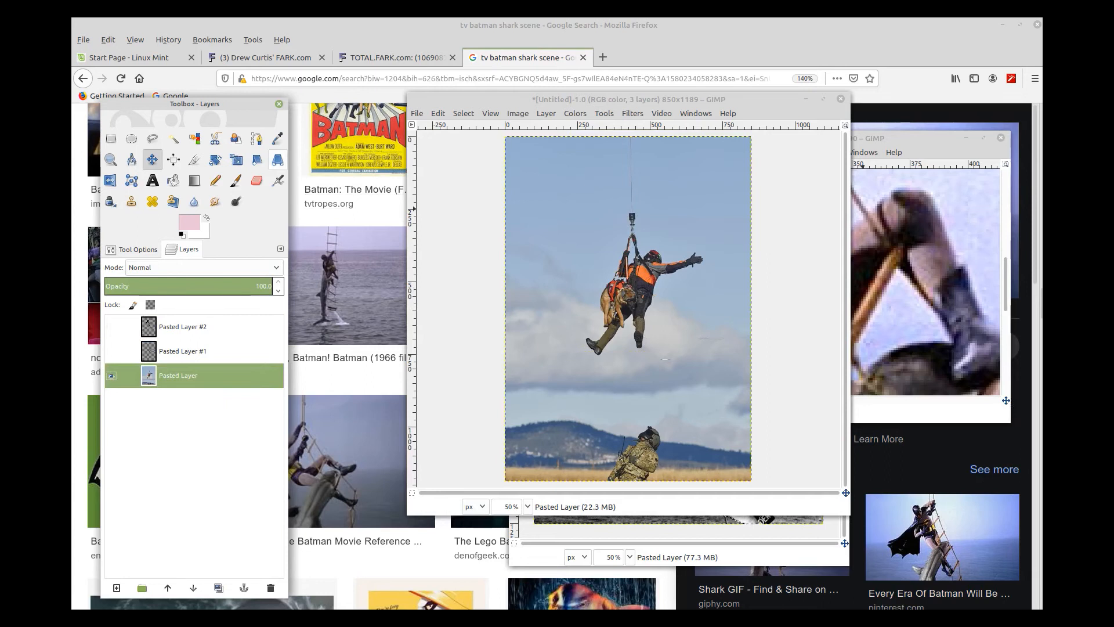
Outline the cloud area between the photo's edge and the rescuer's legs with a path and convert it to a selection
click(256, 139)
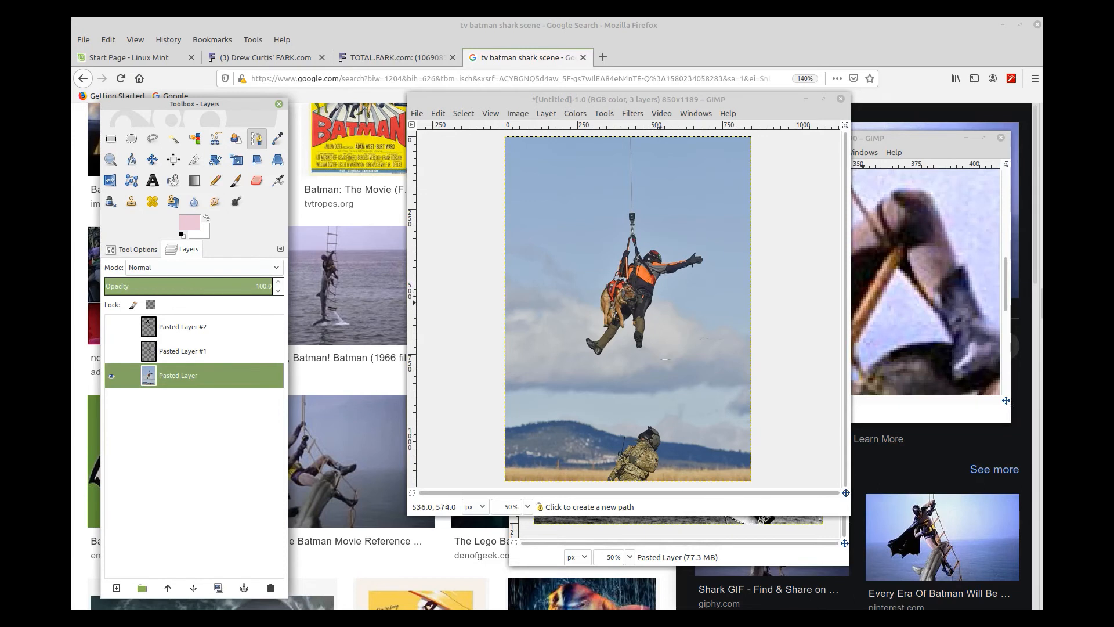
click(597, 304)
drag(573, 301, 555, 300)
click(521, 294)
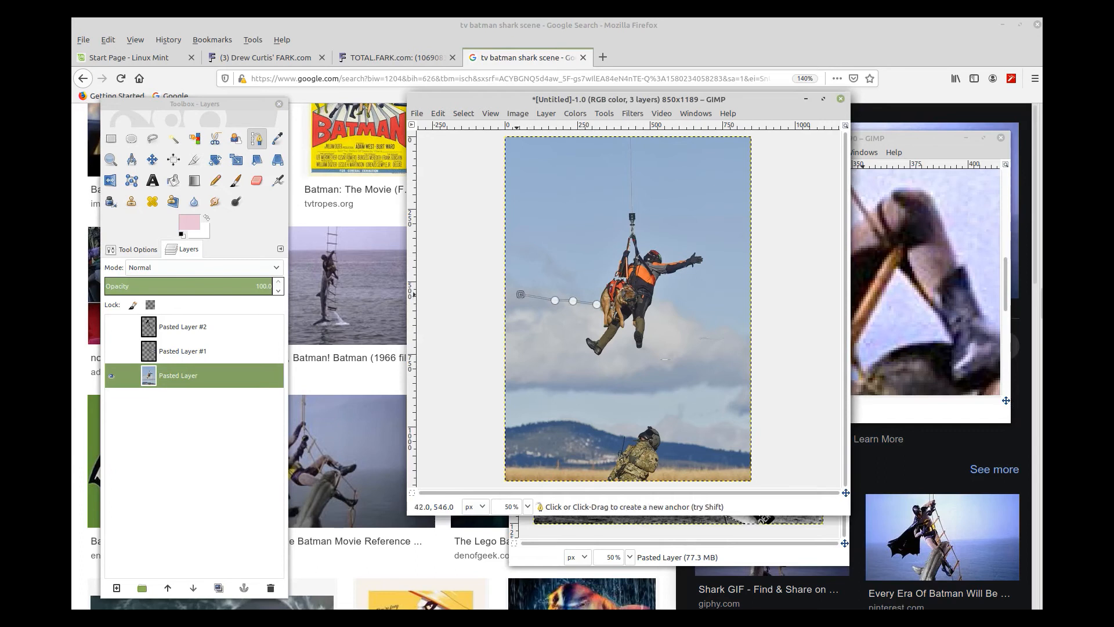
click(508, 303)
click(508, 384)
click(561, 378)
click(583, 375)
click(582, 359)
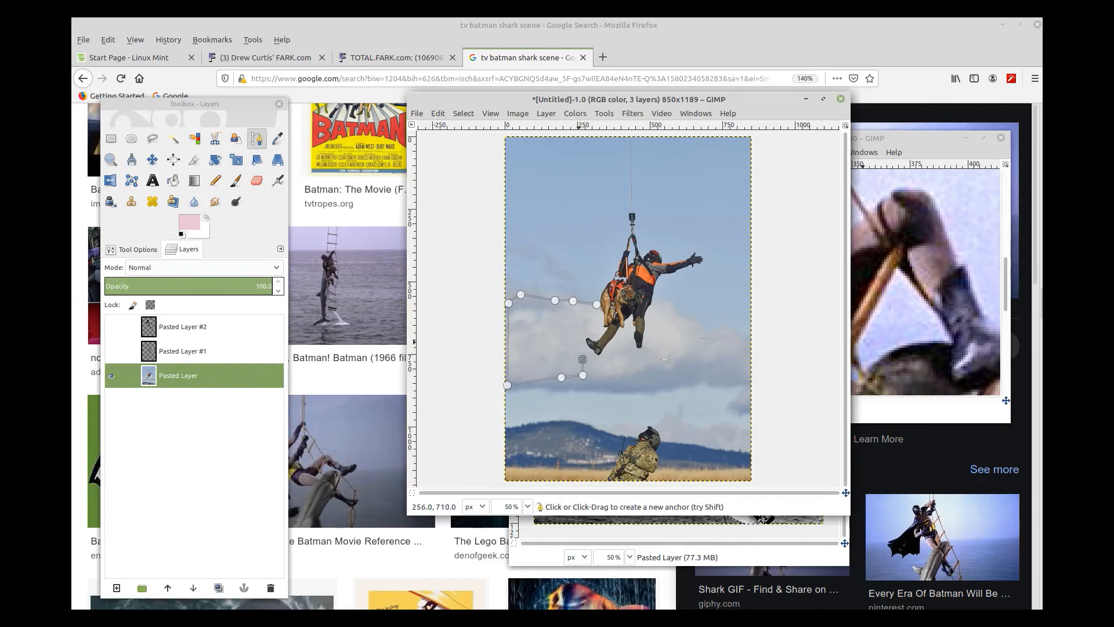
click(580, 338)
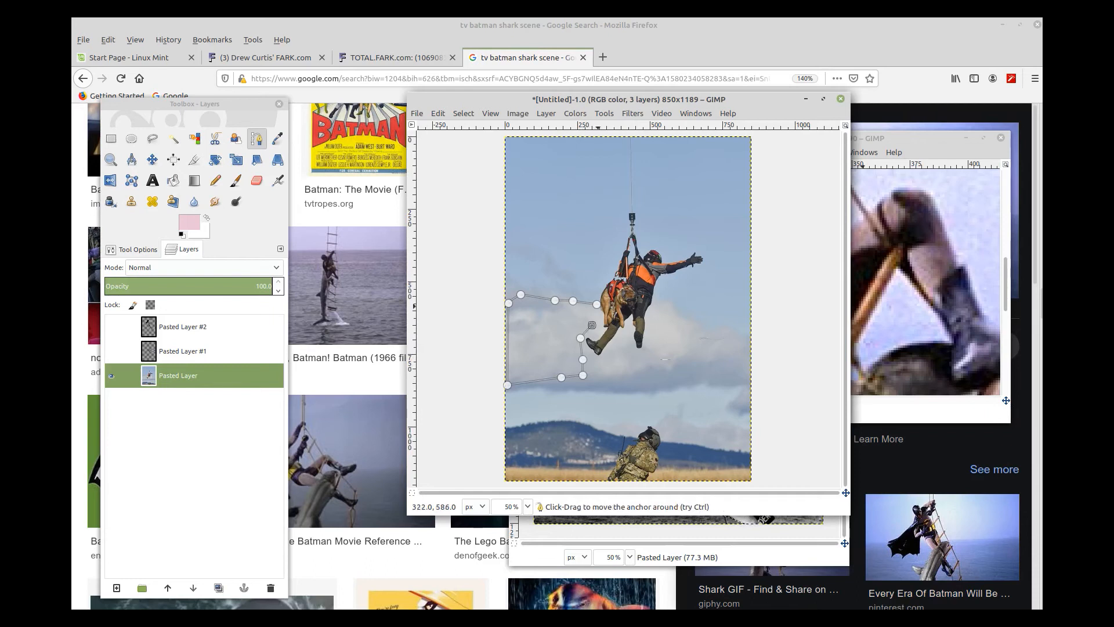
click(464, 113)
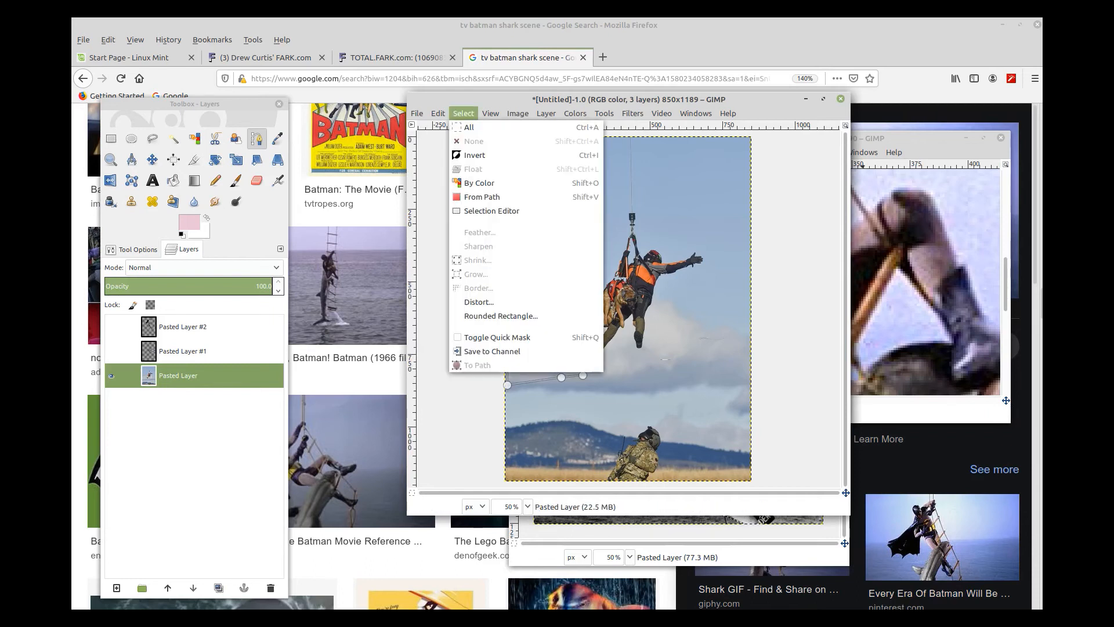
click(481, 197)
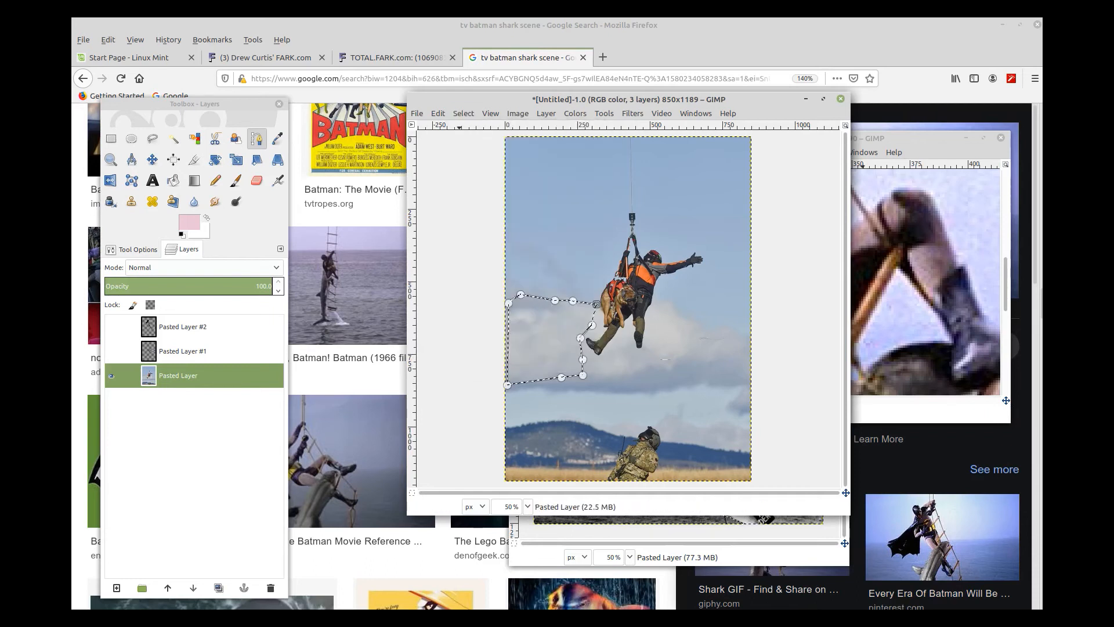
Copy and paste the selected cloud area, and move the patch over the rescuer's legs
key(alt+e)
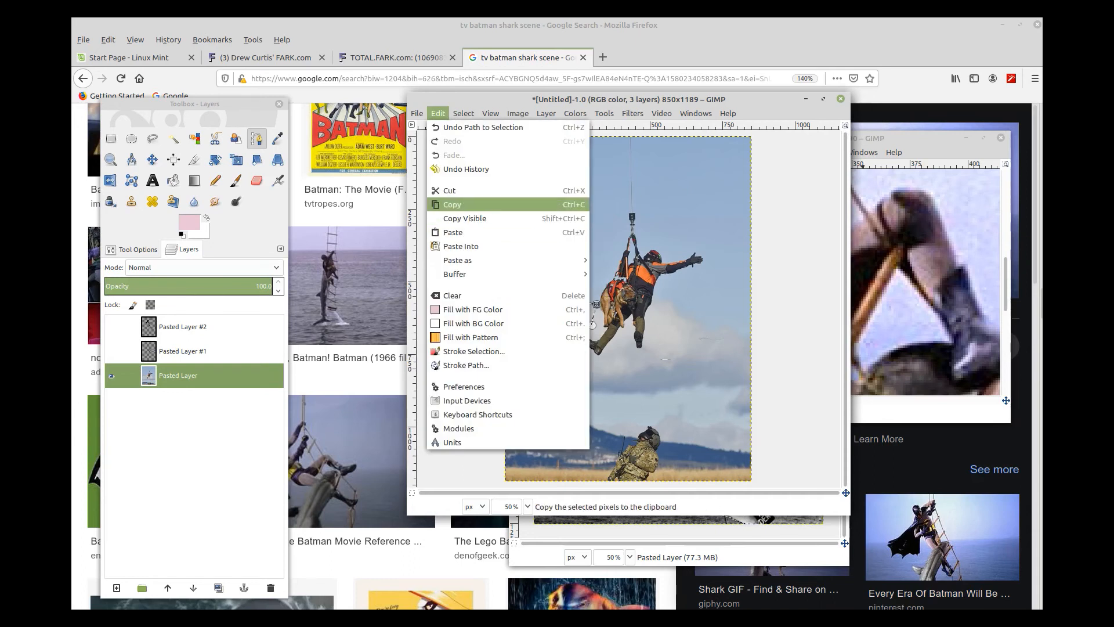
key(Return)
key(alt+e)
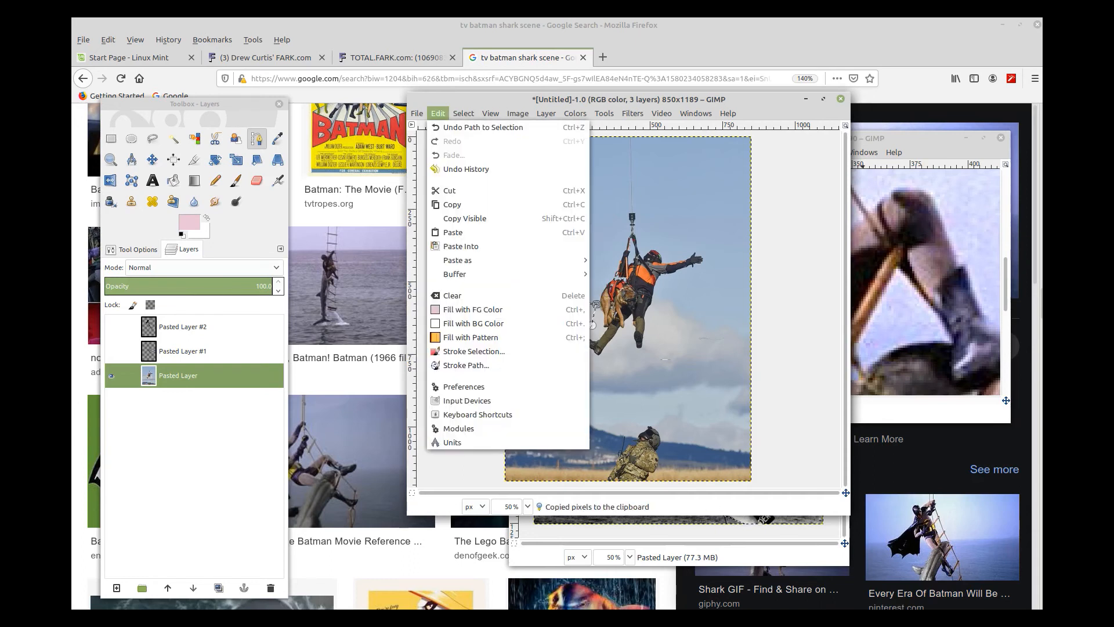
key(Down)
key(Down)
key(Down)
key(Down)
key(Down)
key(Down)
key(Down)
key(Up)
key(Return)
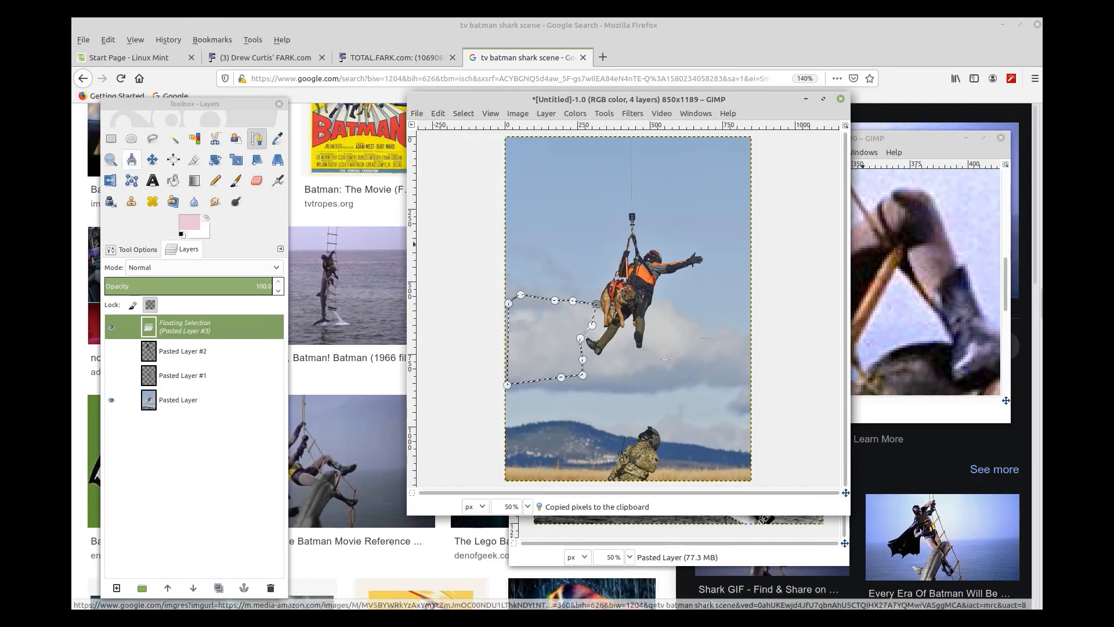
click(152, 160)
drag(547, 346, 628, 337)
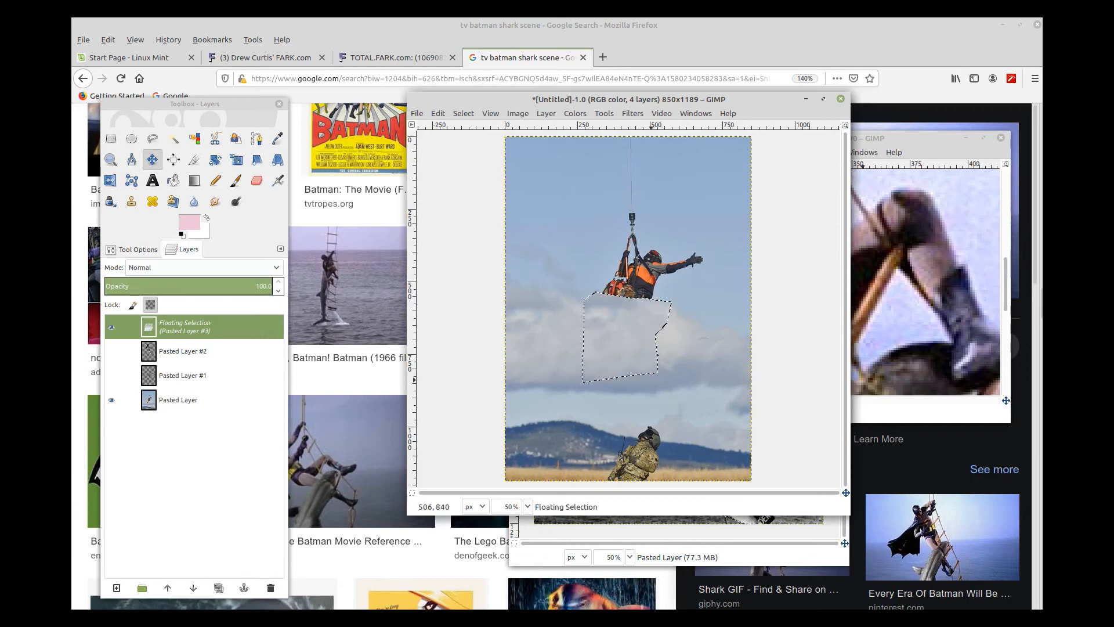
drag(627, 337, 626, 338)
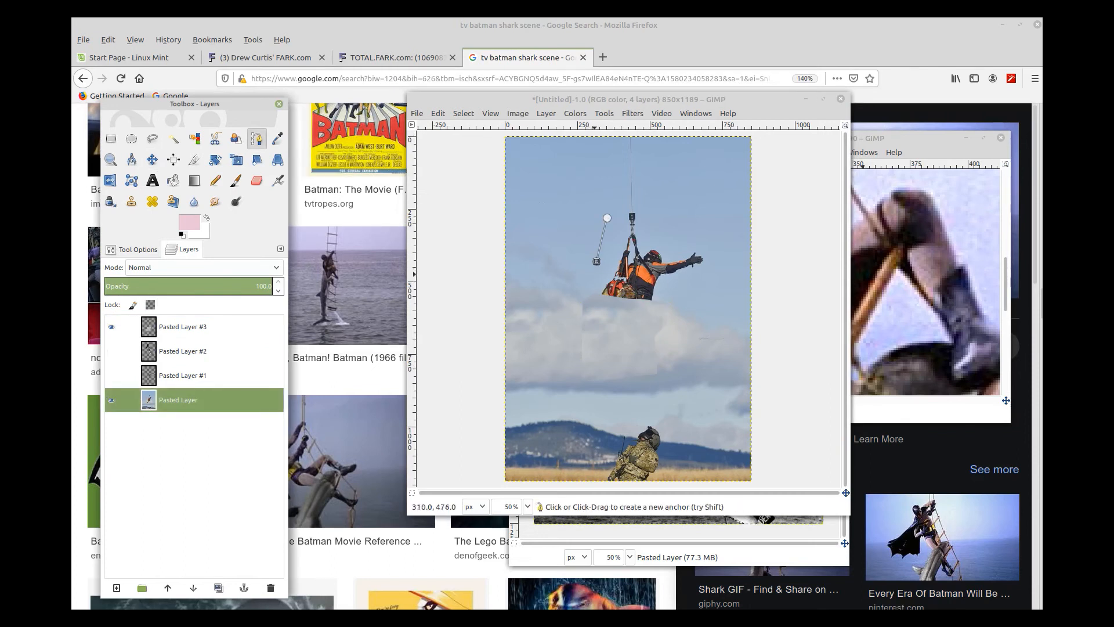
On the base photo, outline the sky beside the rescuer's upper body with a path and convert it to a selection
click(595, 290)
click(572, 290)
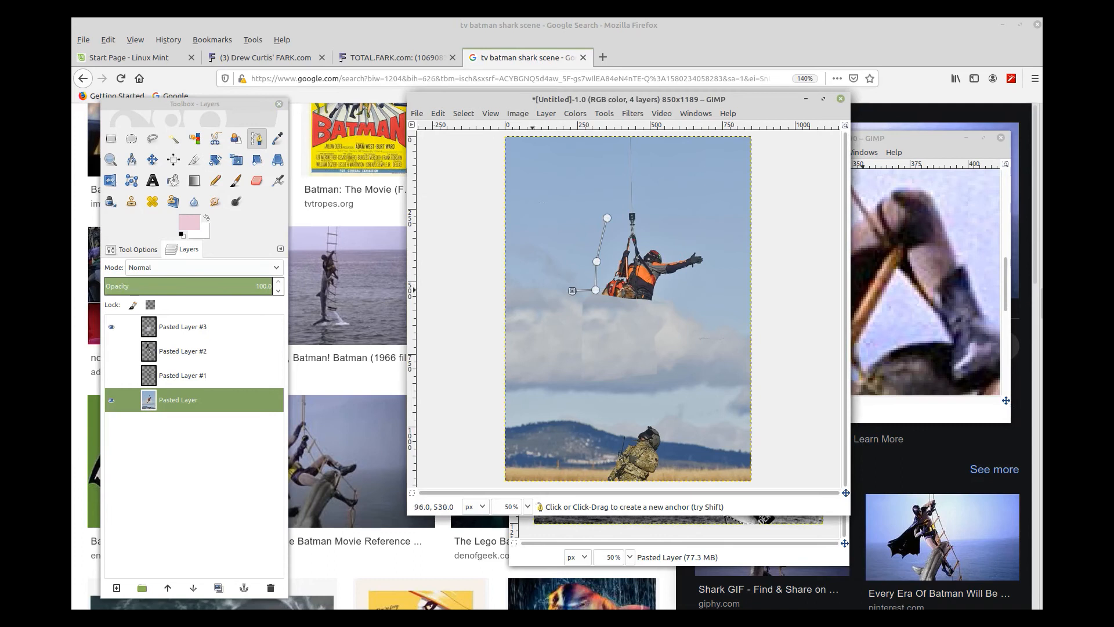
click(528, 291)
click(506, 289)
click(508, 206)
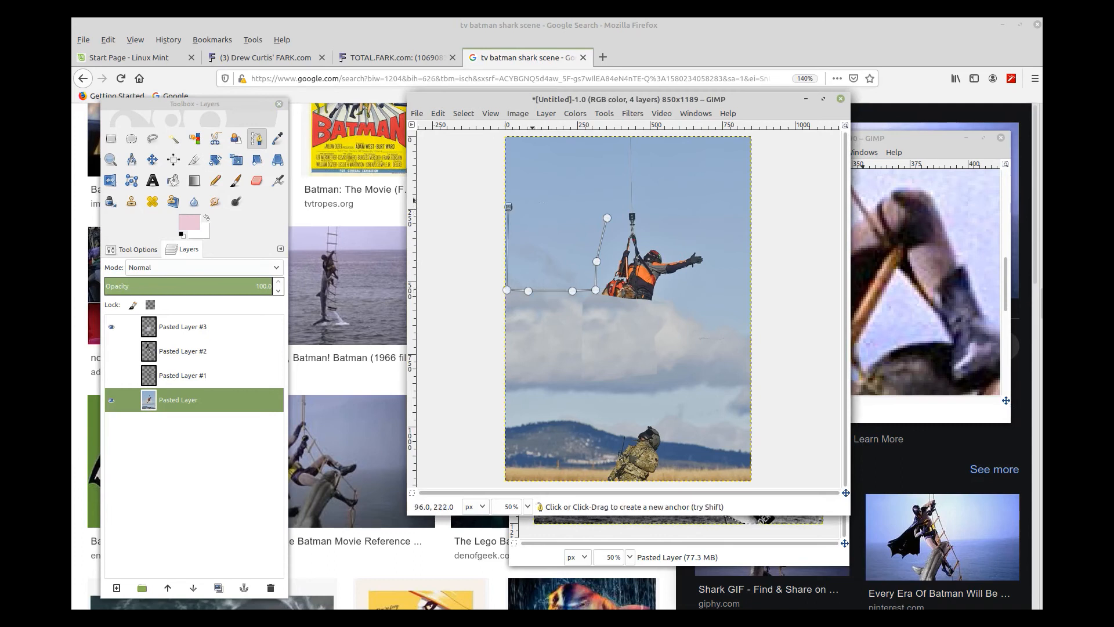
click(532, 201)
click(593, 203)
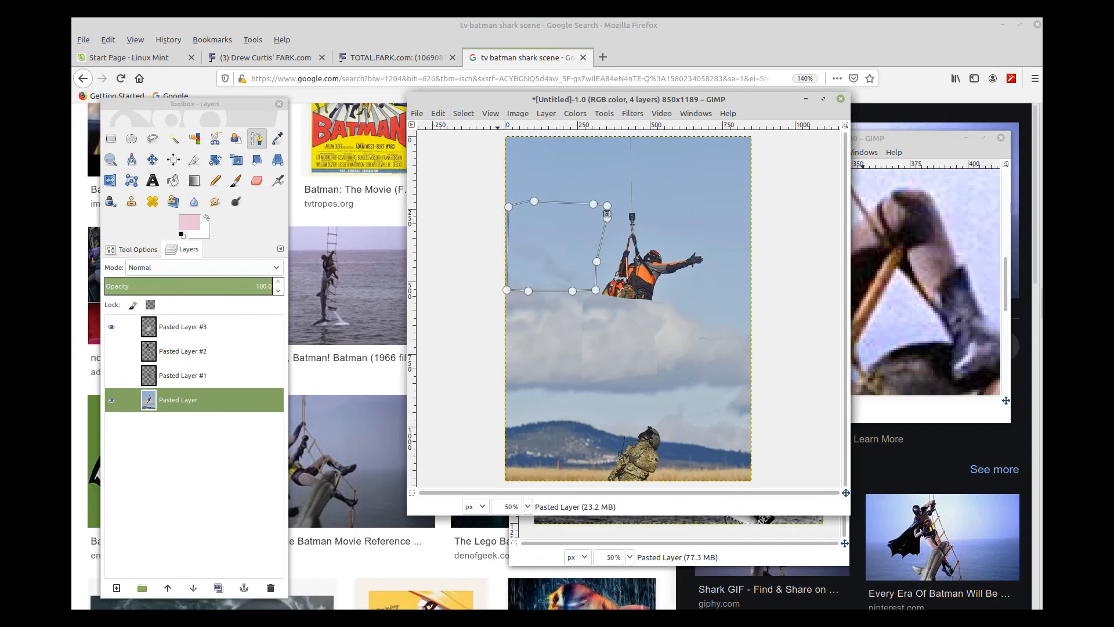
click(464, 113)
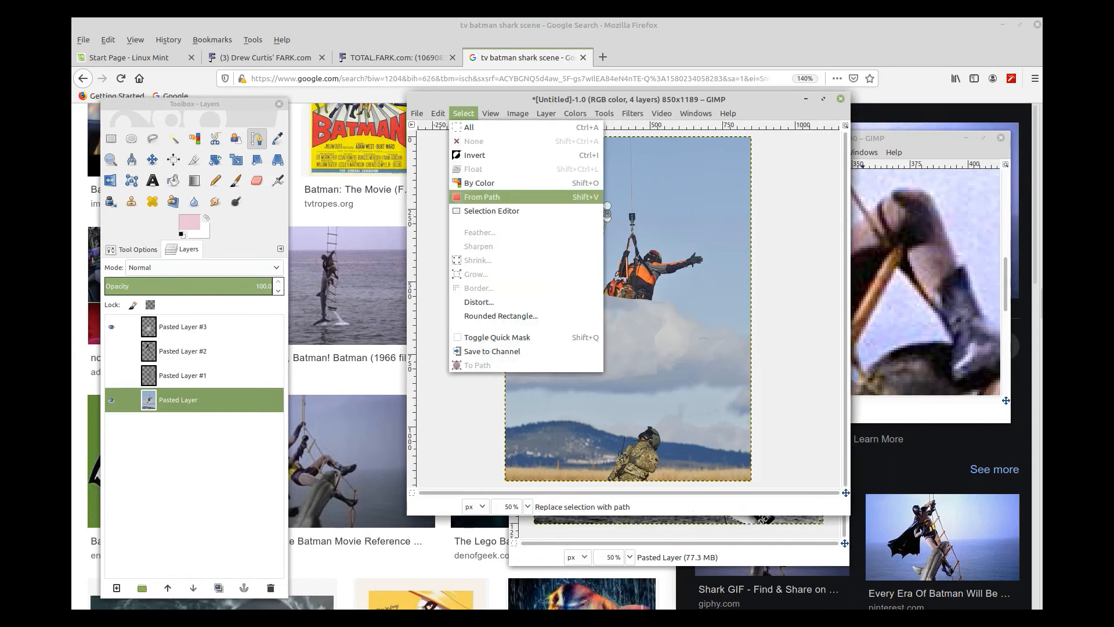
click(482, 197)
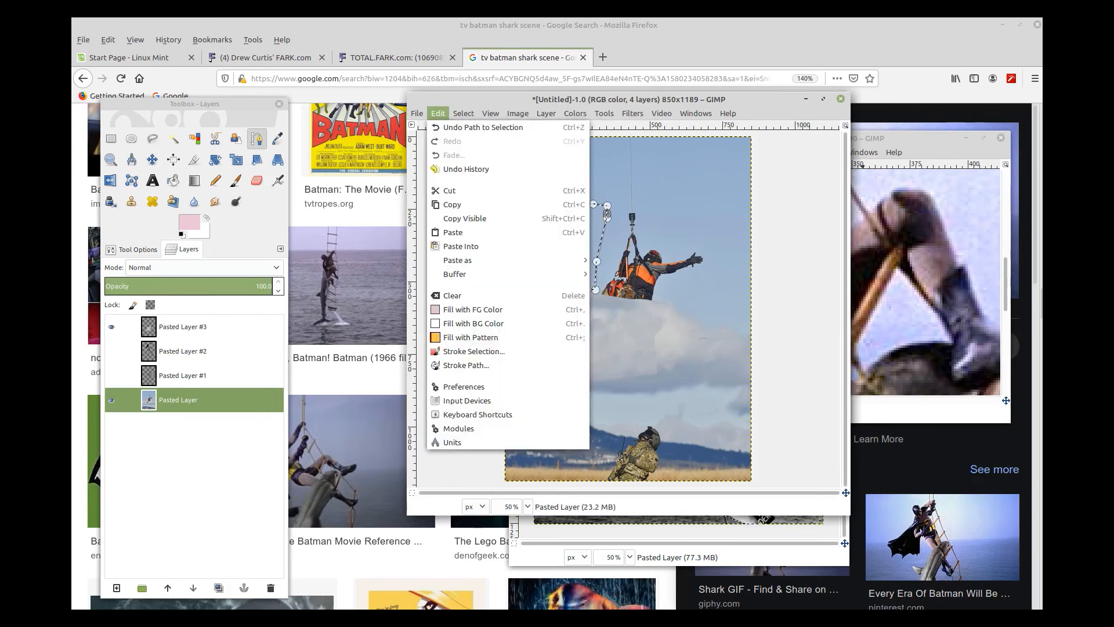
Copy and paste the selected sky, and move the patch over the rescuer's upper body and harness
click(438, 113)
click(587, 206)
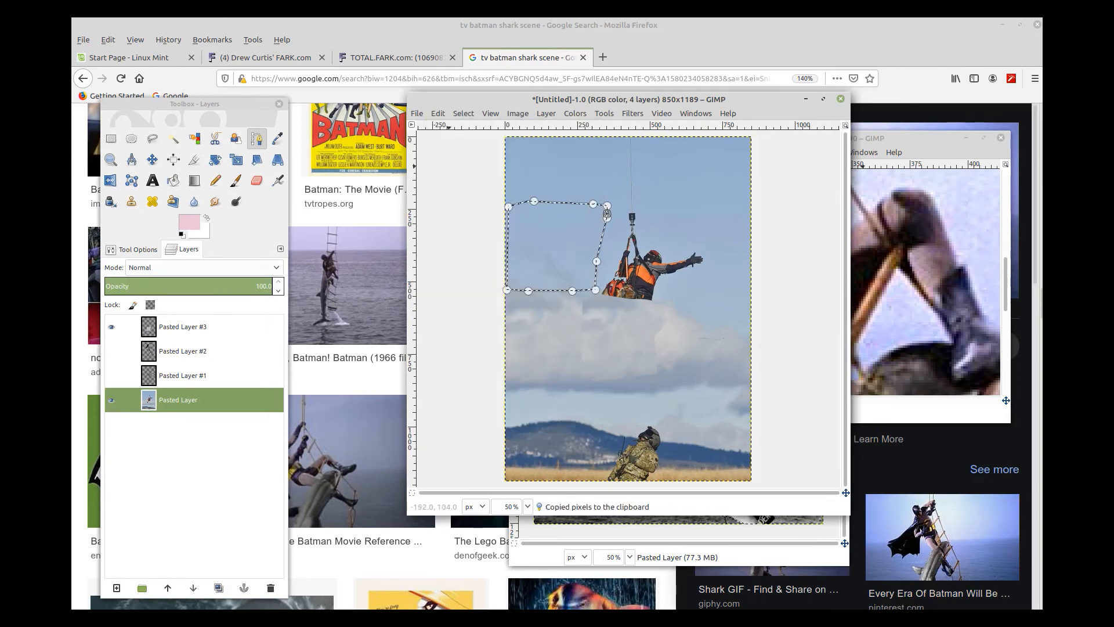
click(438, 113)
click(463, 232)
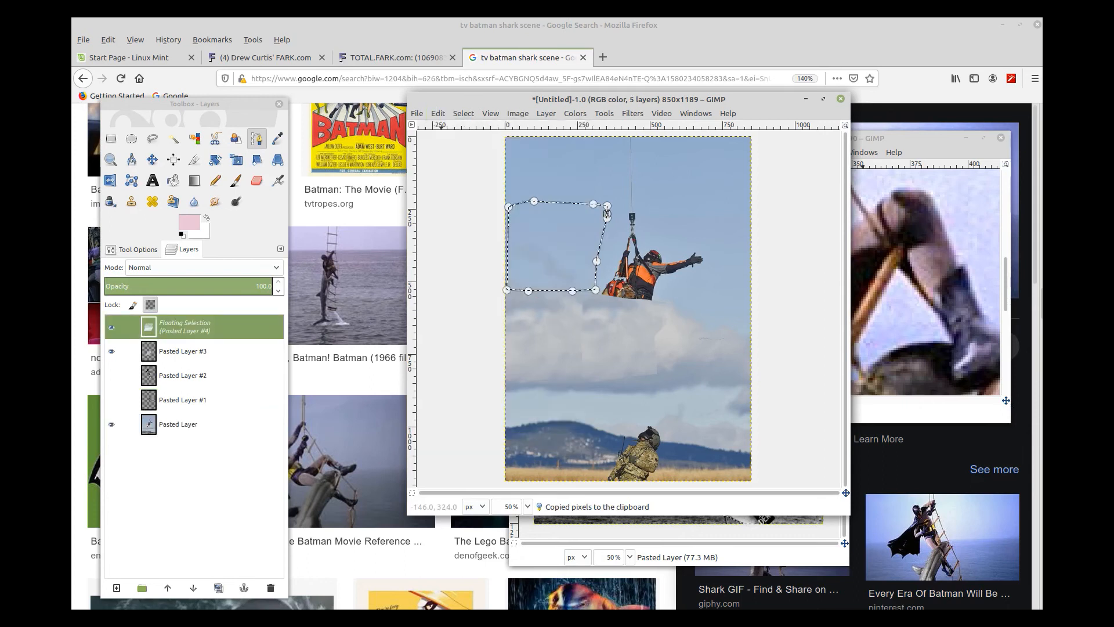
click(152, 159)
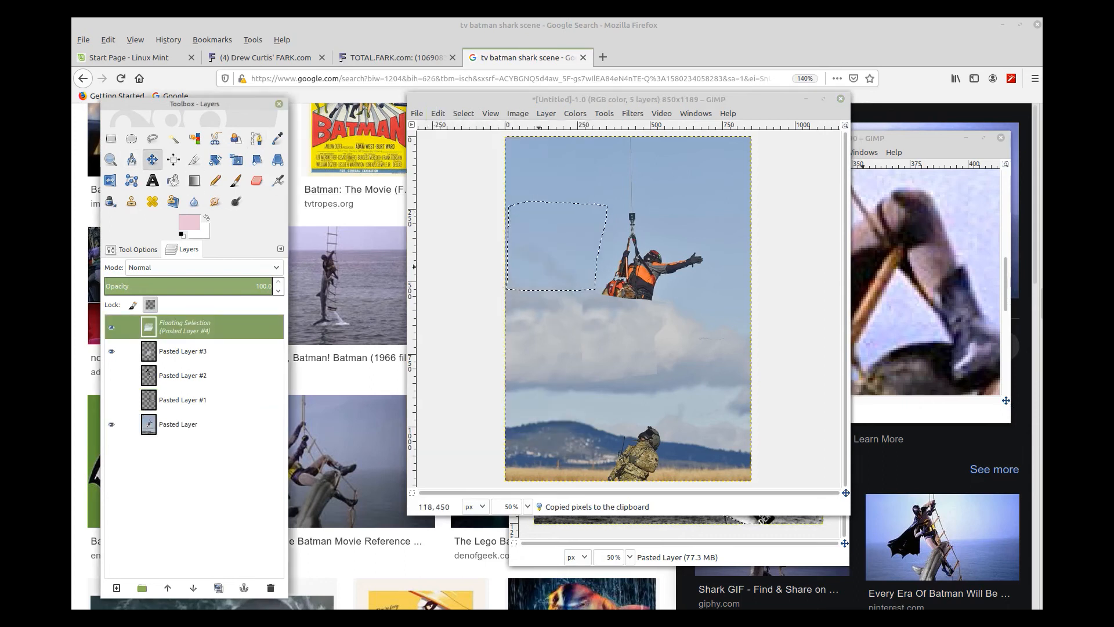
drag(567, 257, 653, 267)
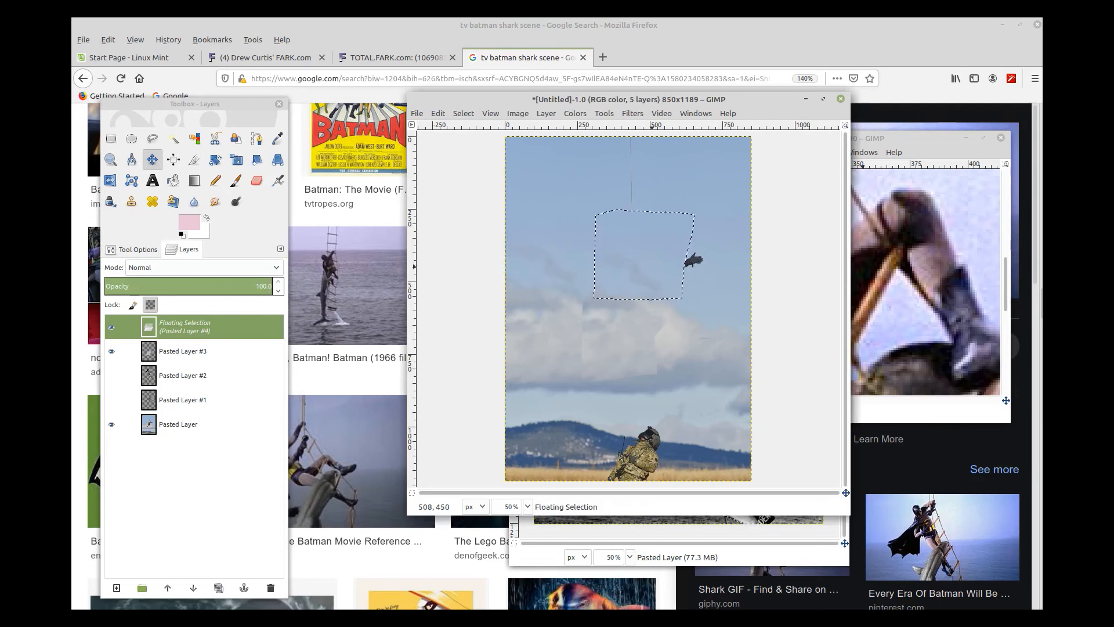
On the base photo layer, paint over the rescuer's remaining hand with sampled sky blue, using a size 17 Paintbrush
click(178, 424)
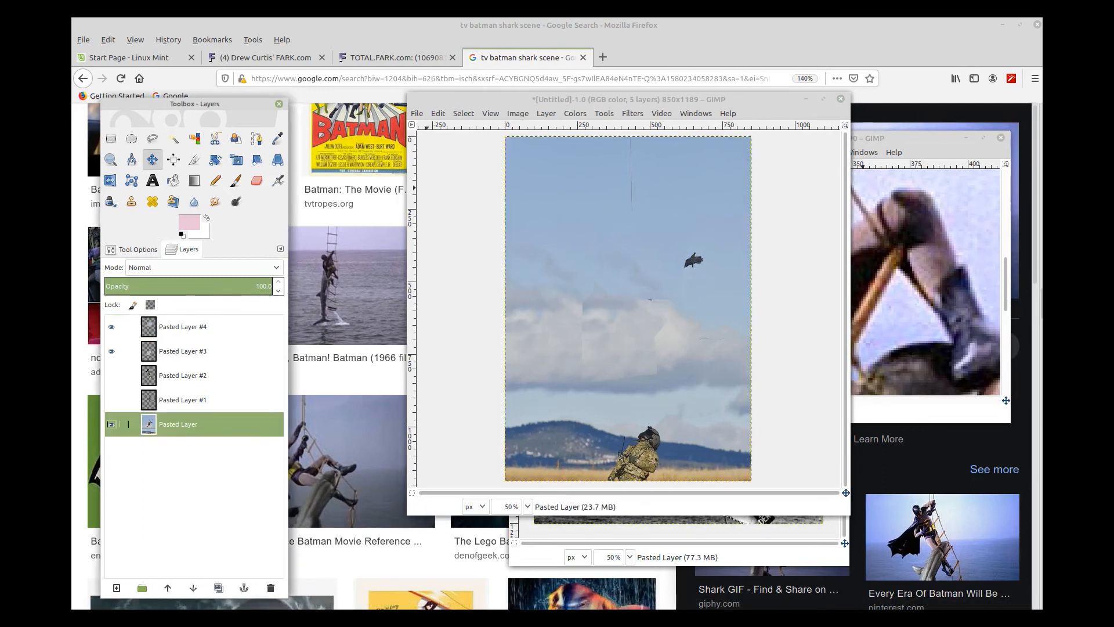
click(278, 139)
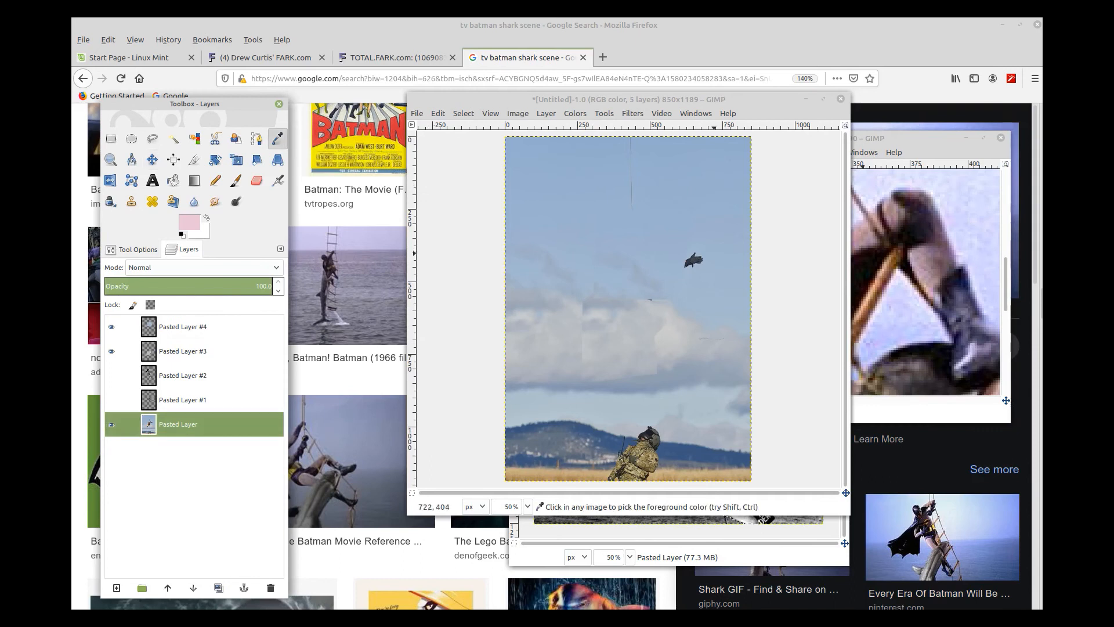
click(716, 255)
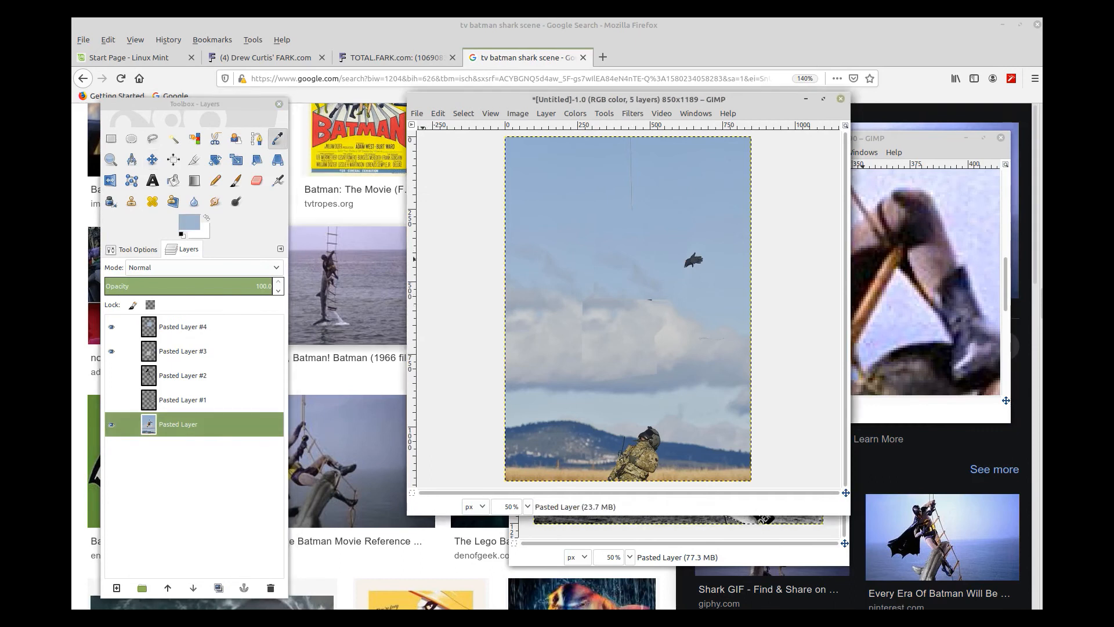
click(236, 181)
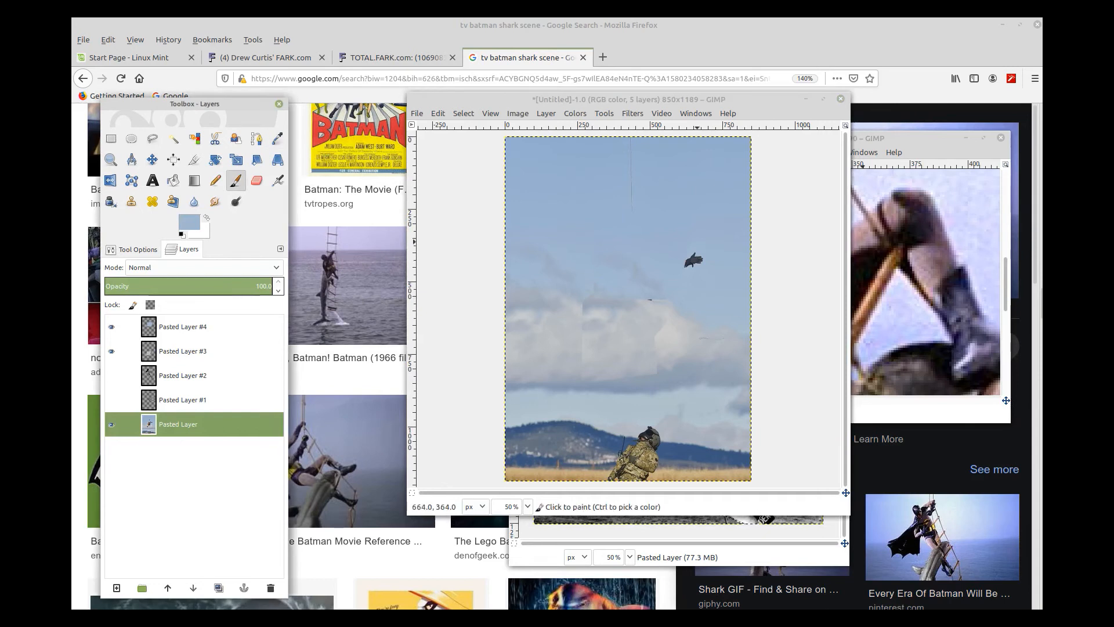
click(138, 249)
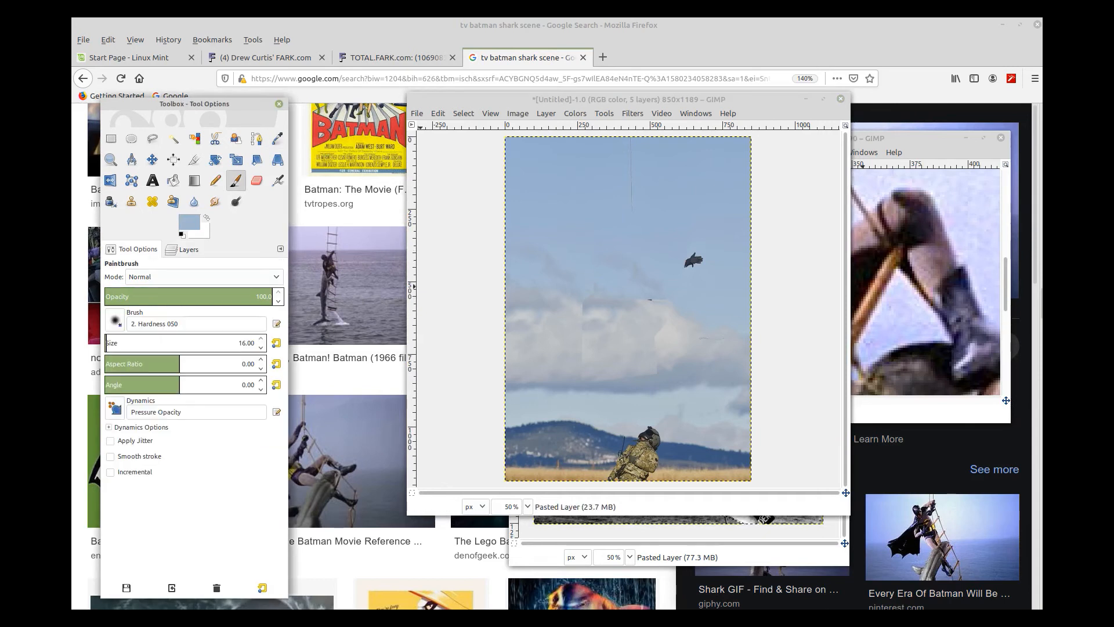
click(696, 262)
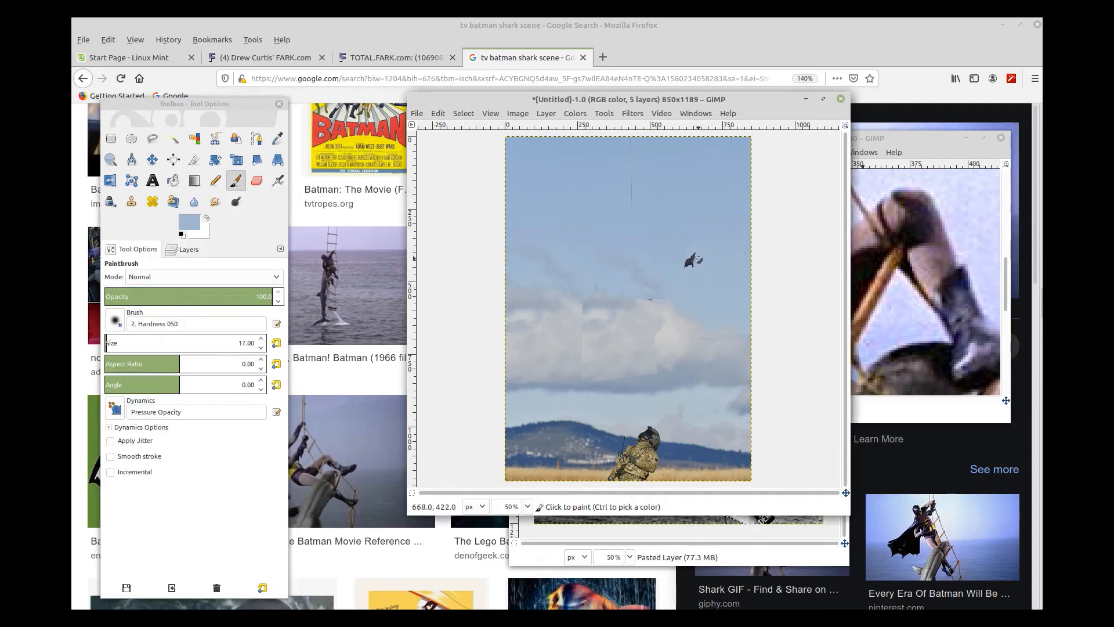
drag(699, 259, 692, 268)
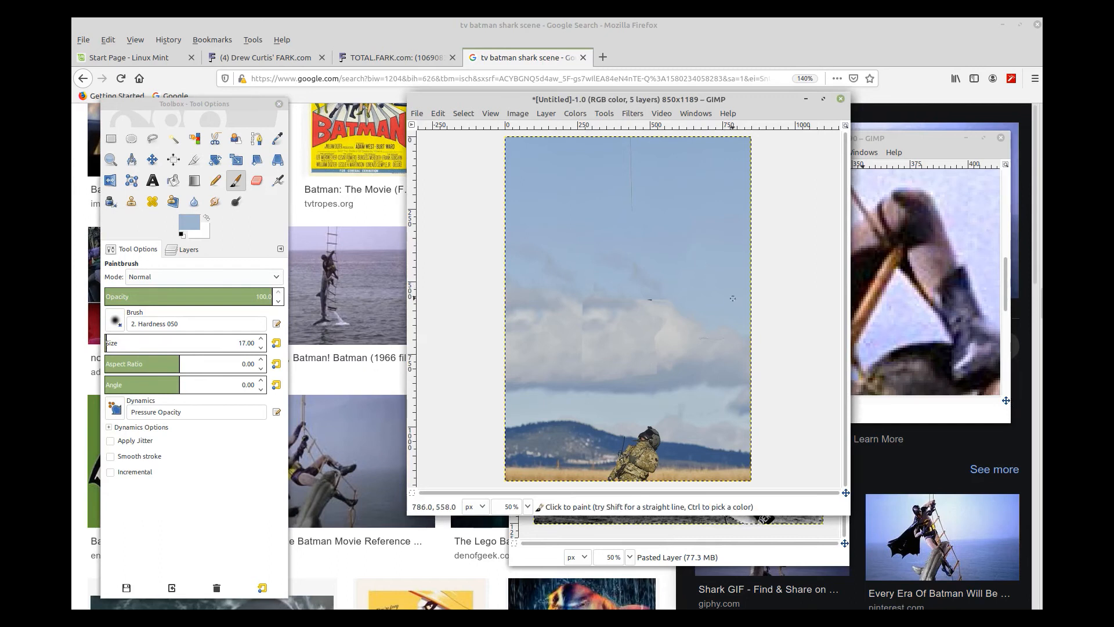
Make Pasted Layer #2 and Pasted Layer #1 visible again
click(184, 249)
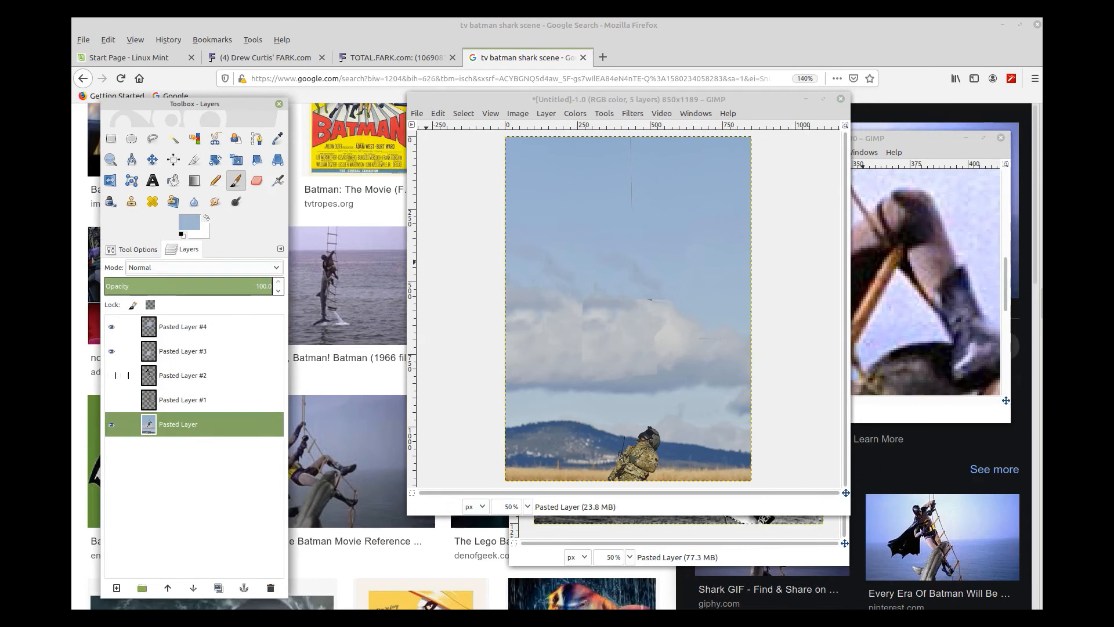
click(182, 376)
click(111, 376)
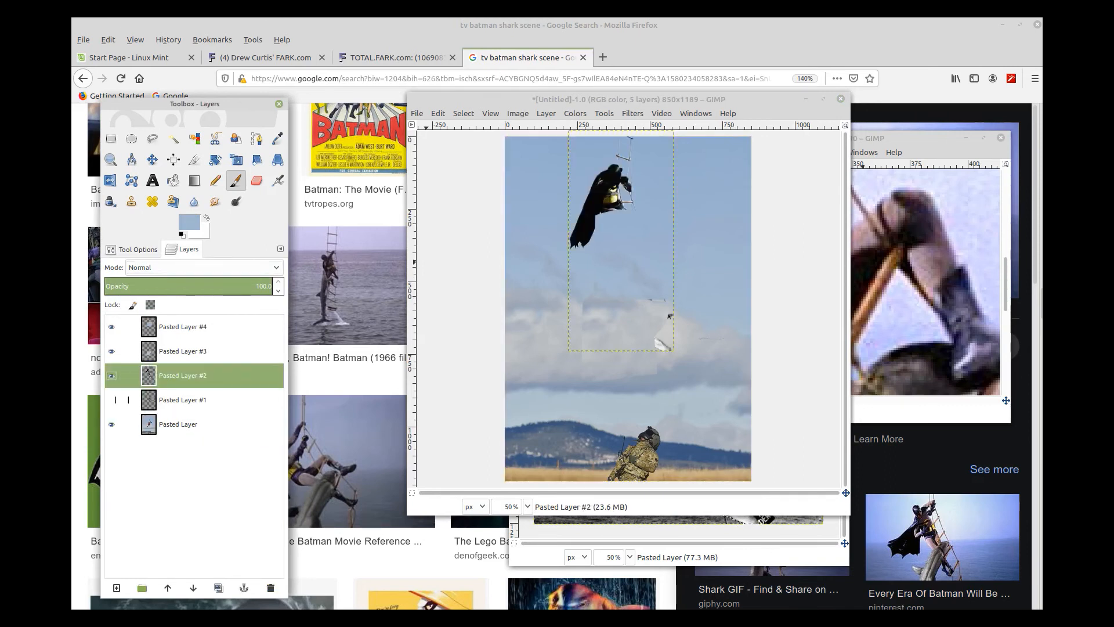
click(174, 400)
click(112, 400)
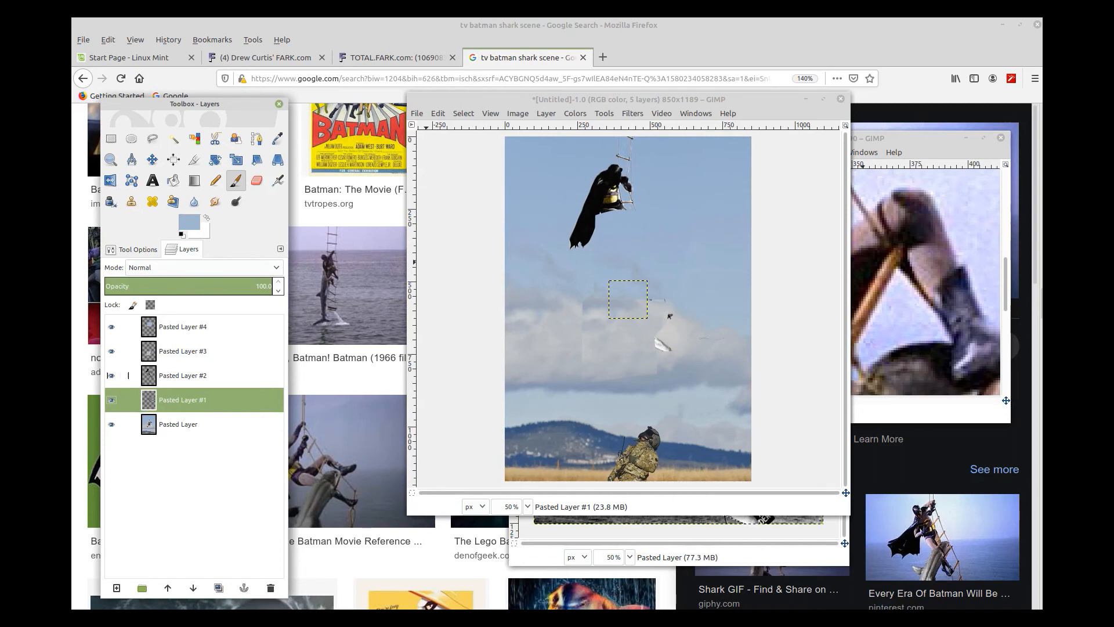
Raise Pasted Layer #2 to the top of the layer stack and hide it
click(128, 375)
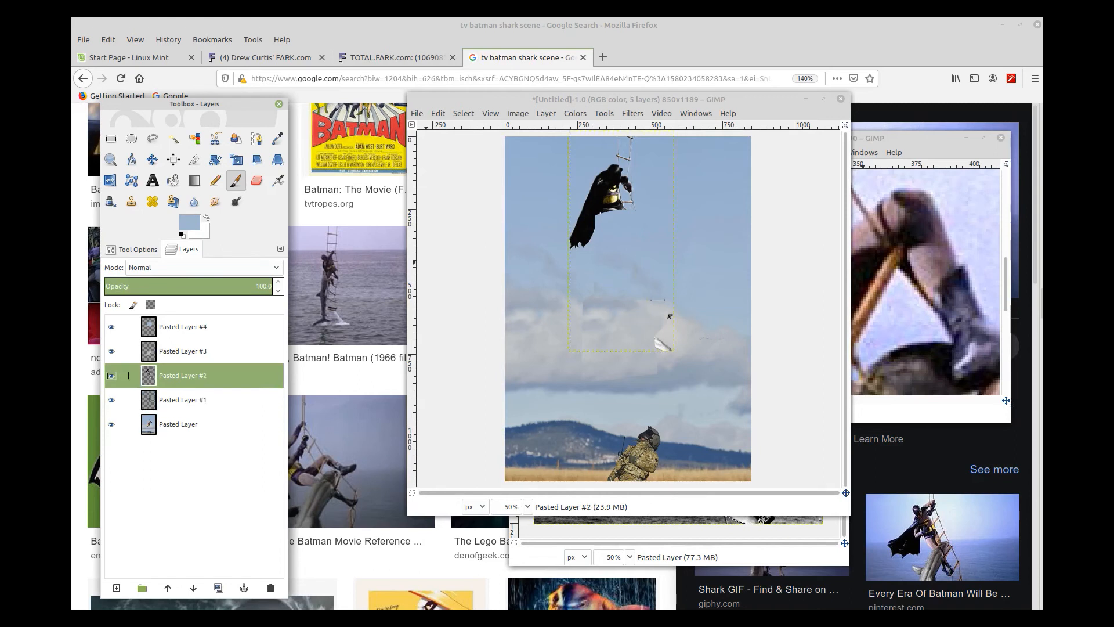
drag(128, 376, 129, 327)
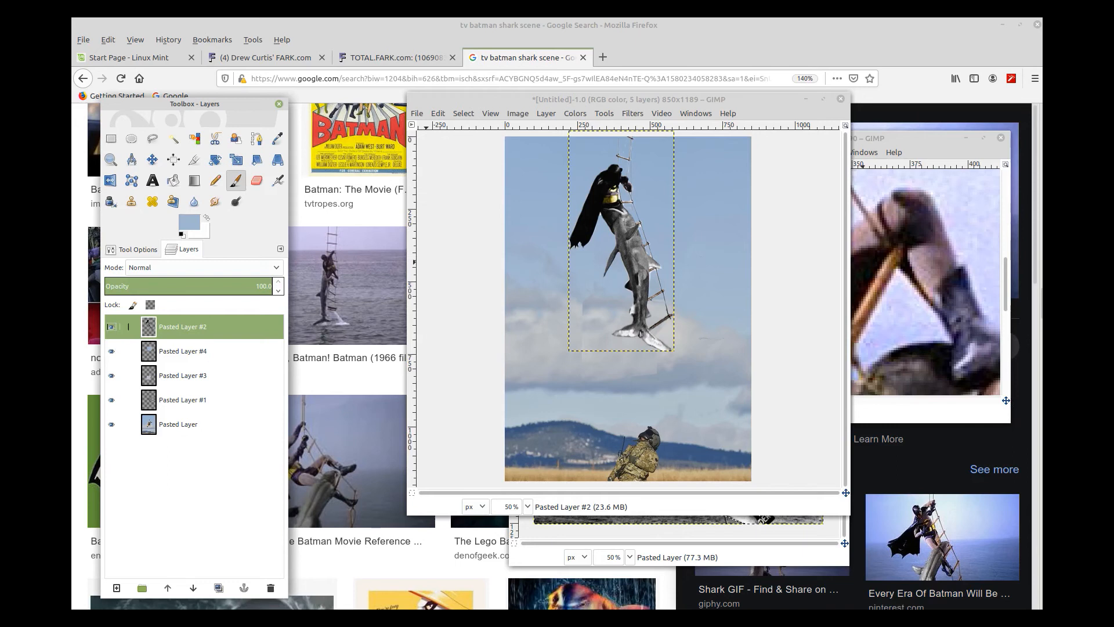
click(111, 327)
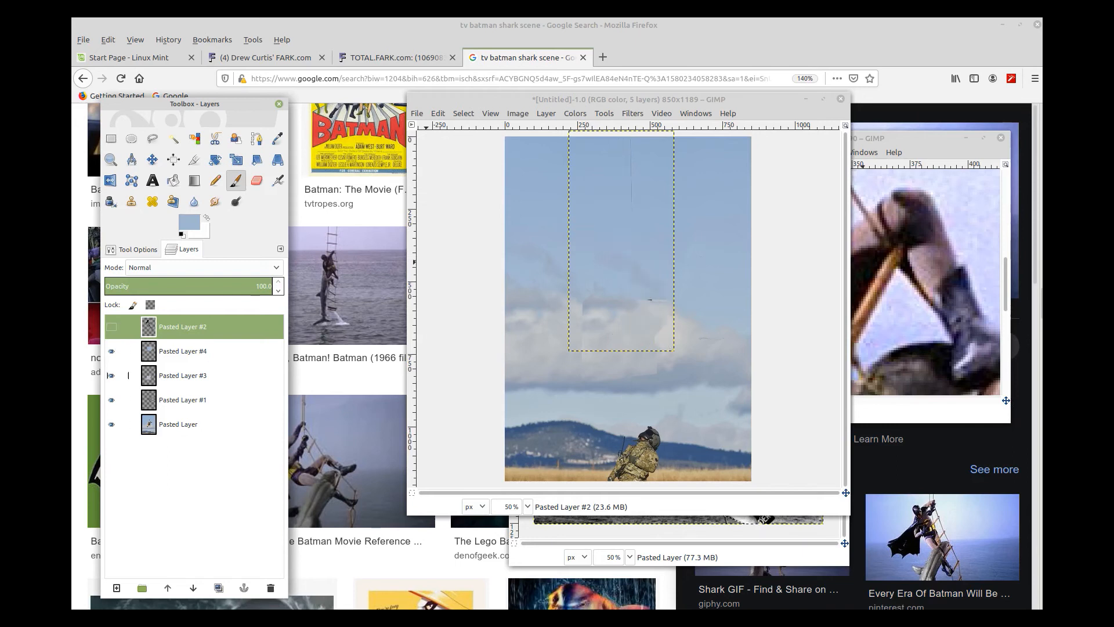
Merge the visible sky patches with the base photo, expanding the merged layer as necessary, and check it with and without Pasted Layer #2
right_click(168, 375)
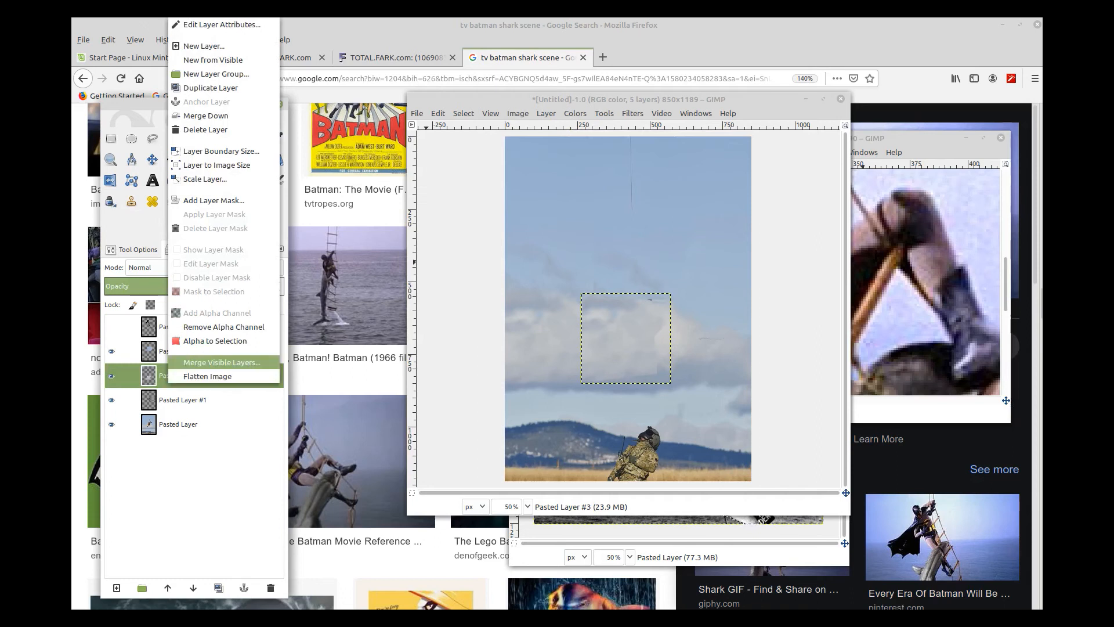
click(222, 362)
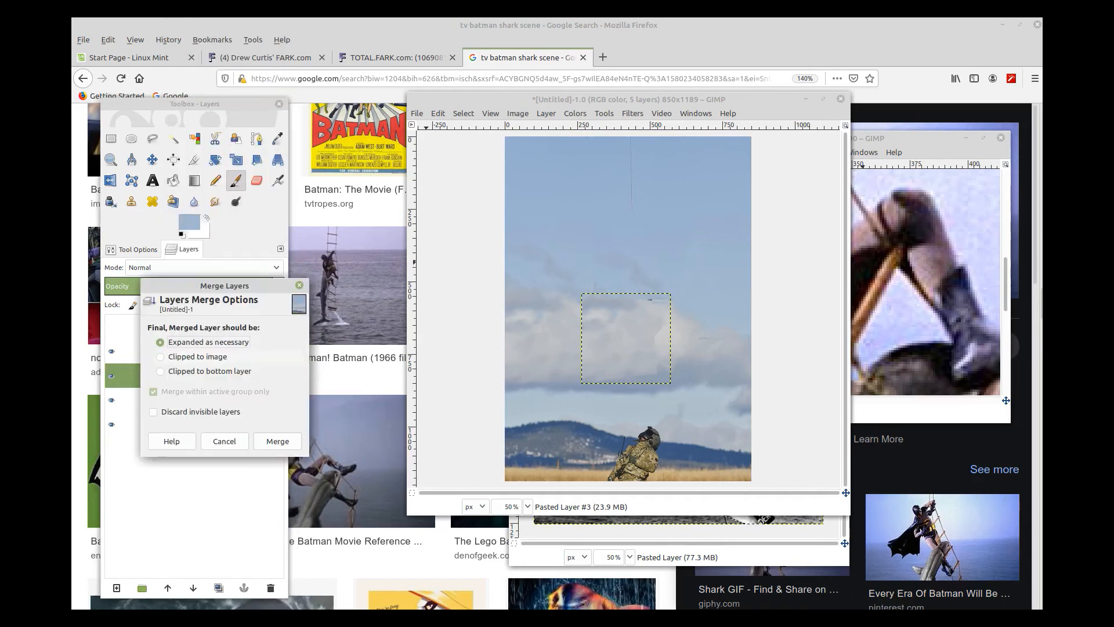
key(Return)
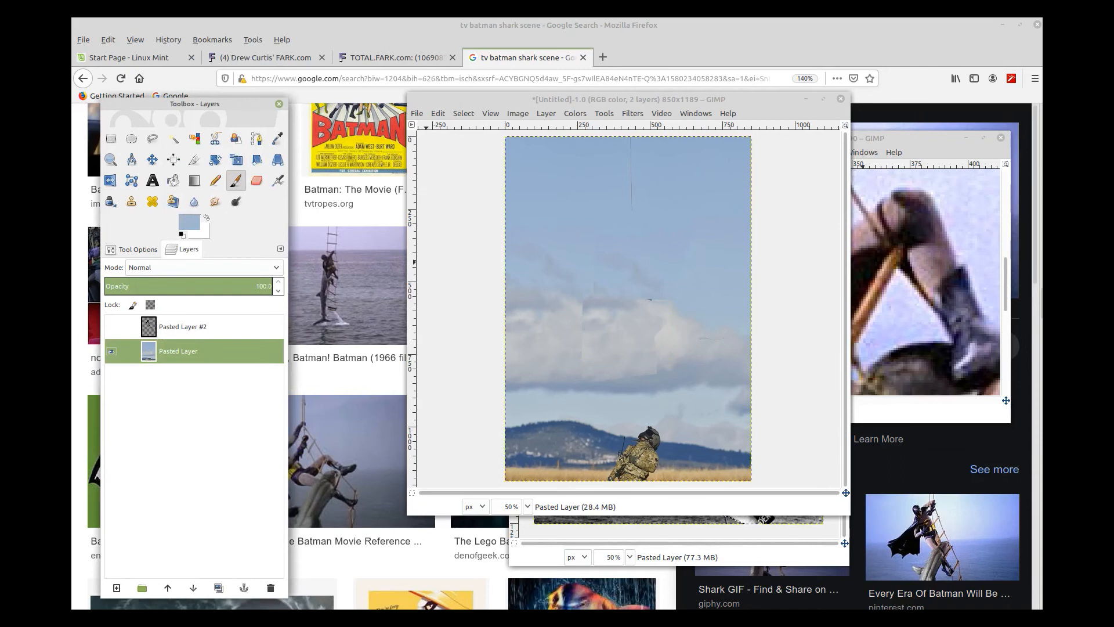
click(111, 326)
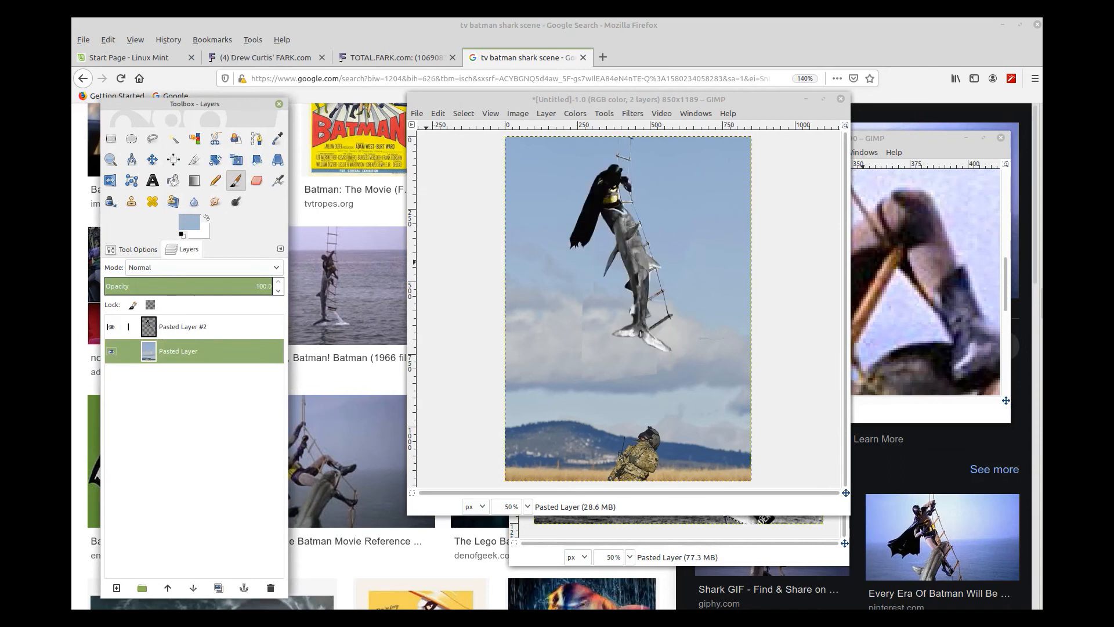
click(111, 326)
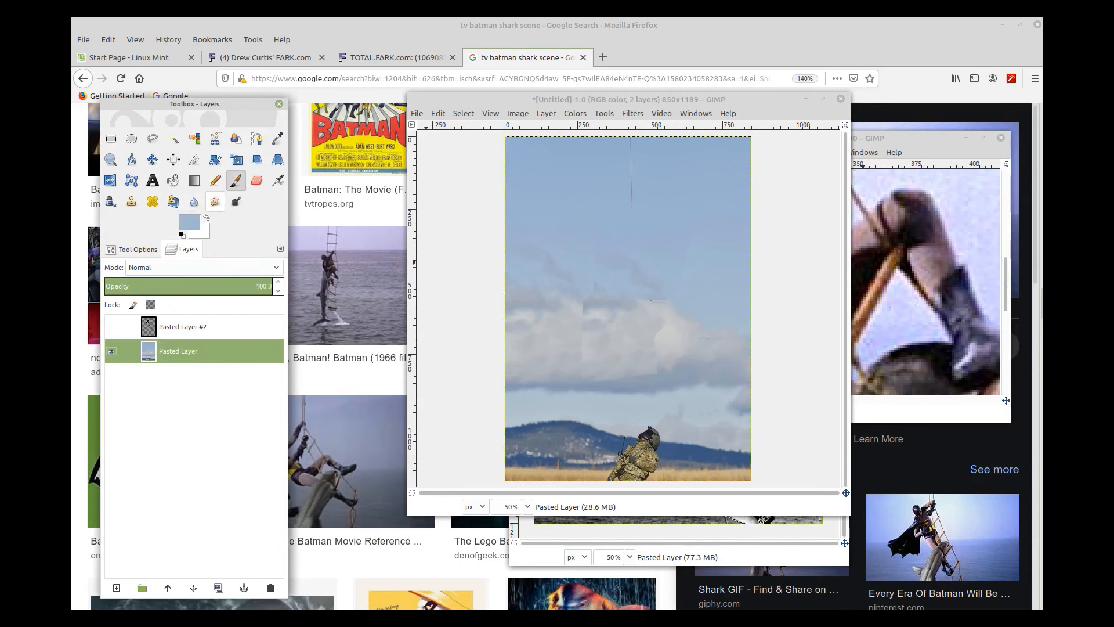
Smudge the patch seams and leftover marks in the sky with a size 57 brush, and make Pasted Layer #2 visible again
click(214, 202)
click(131, 249)
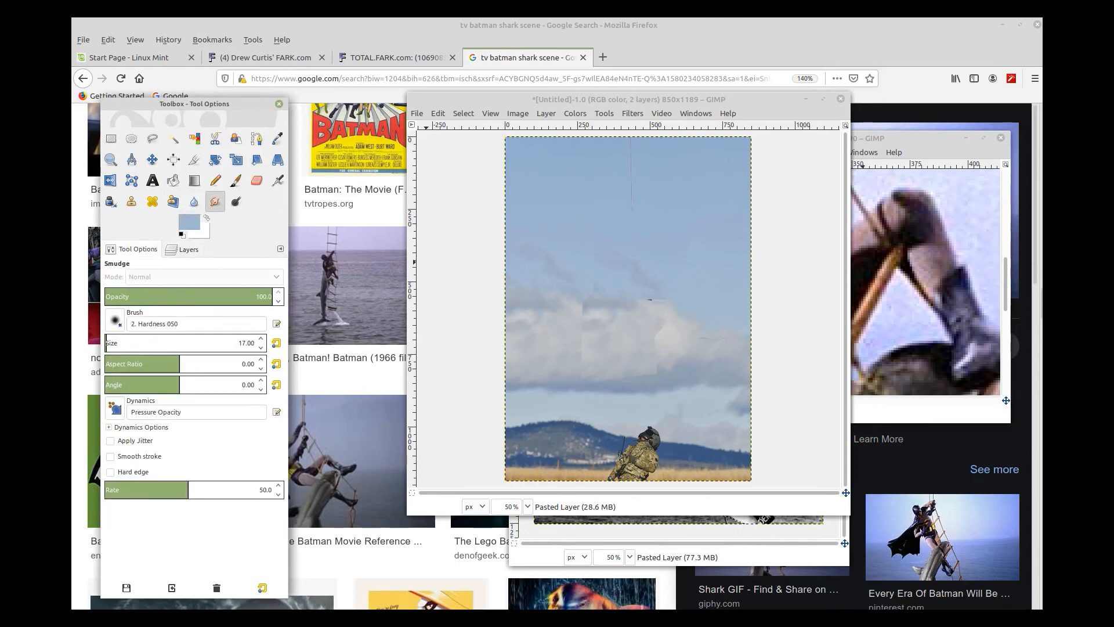
drag(174, 347, 186, 347)
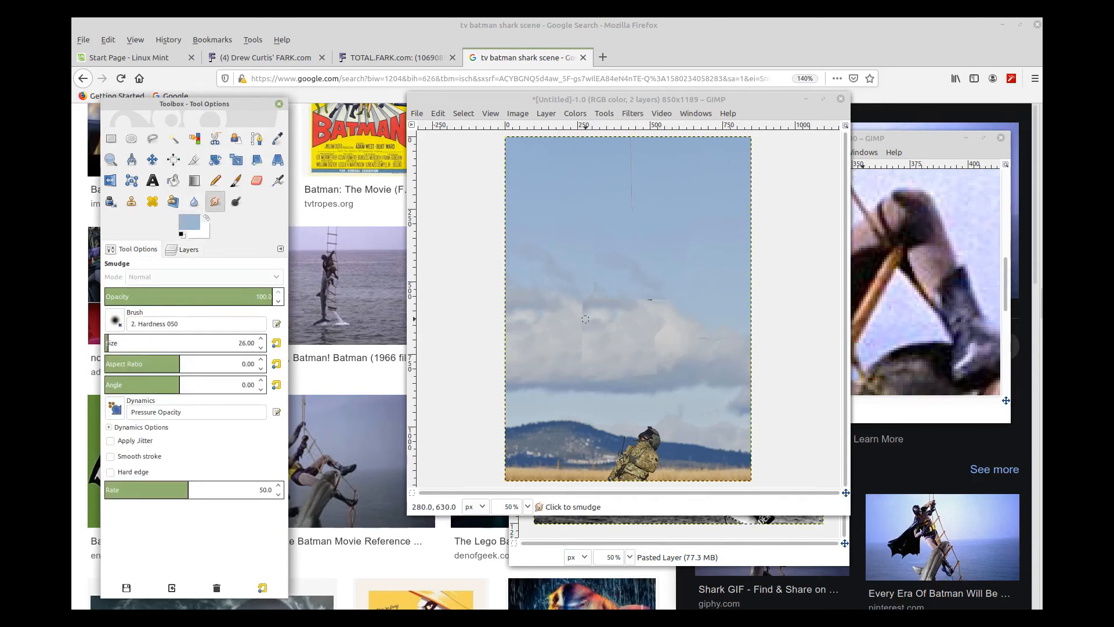
drag(108, 342, 113, 343)
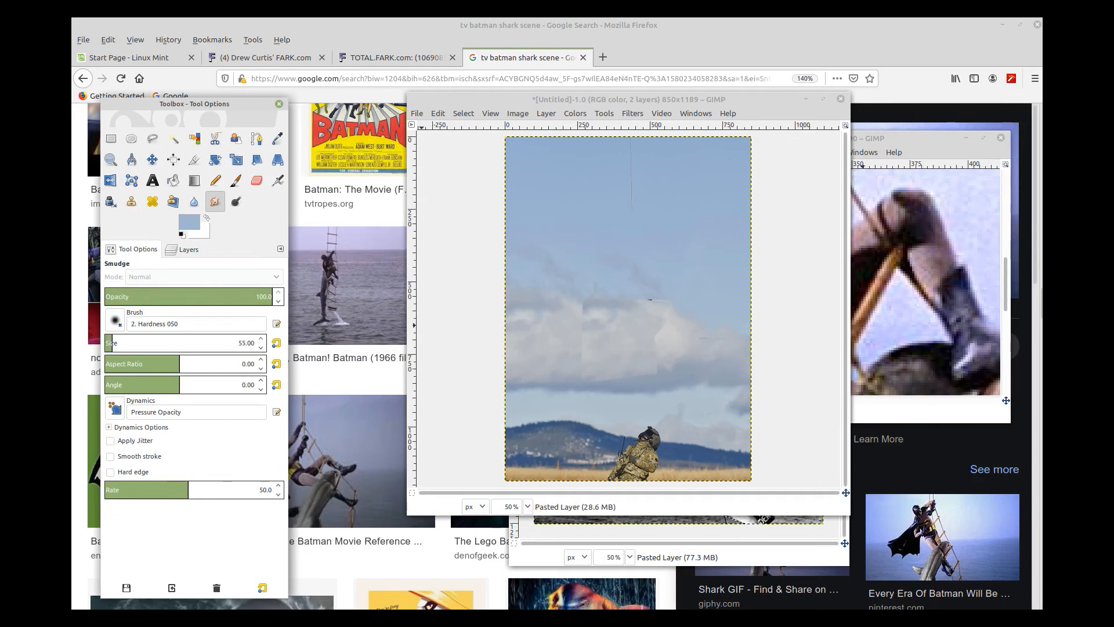
click(595, 321)
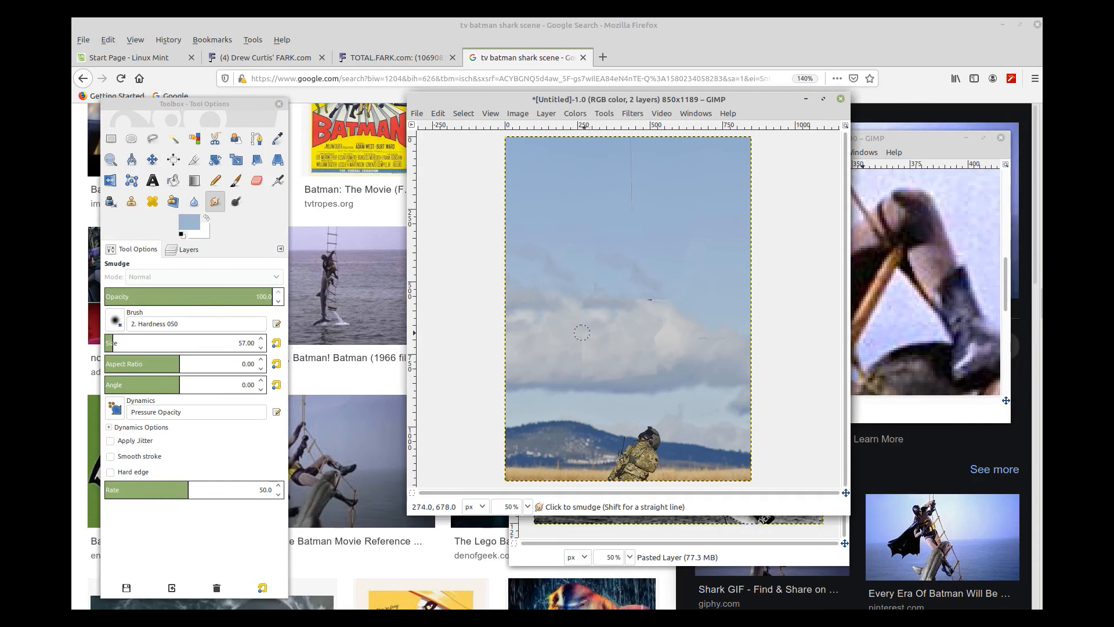
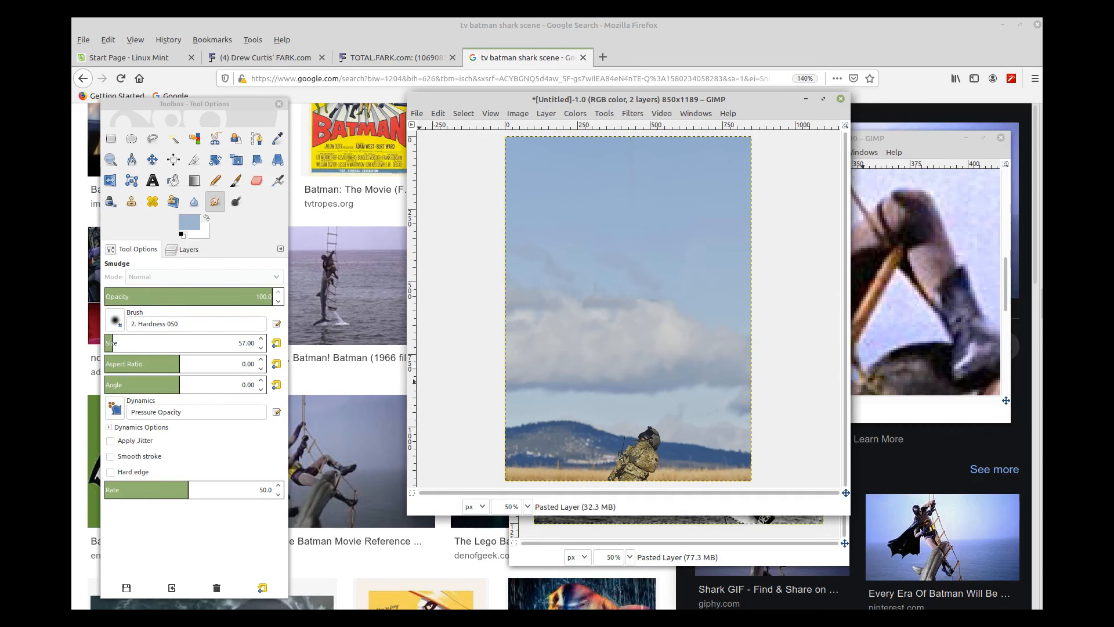
click(182, 249)
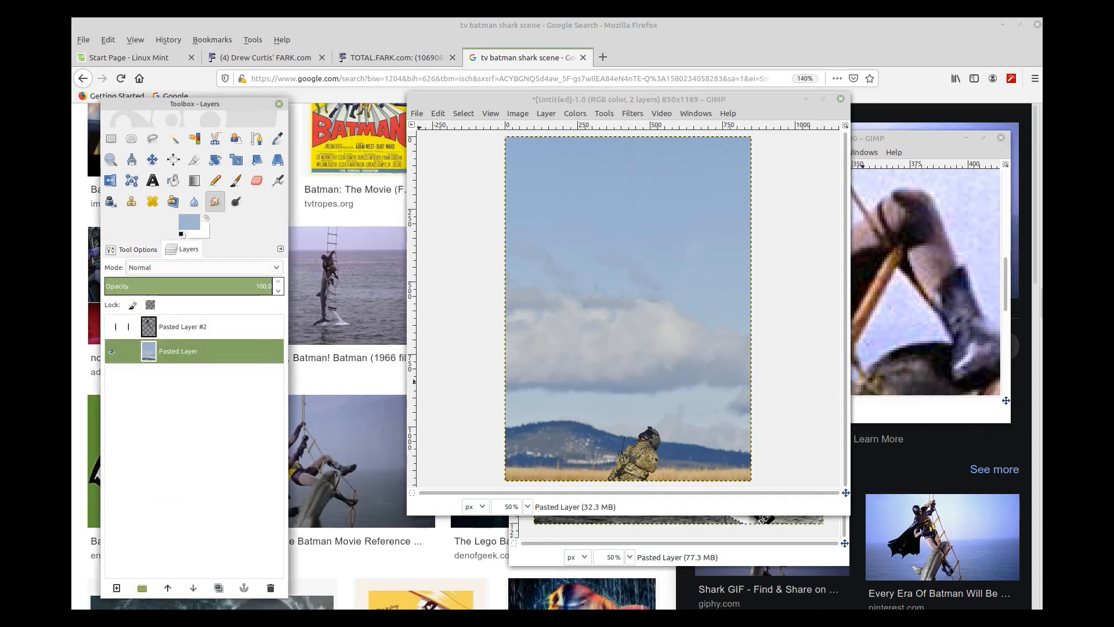
click(111, 327)
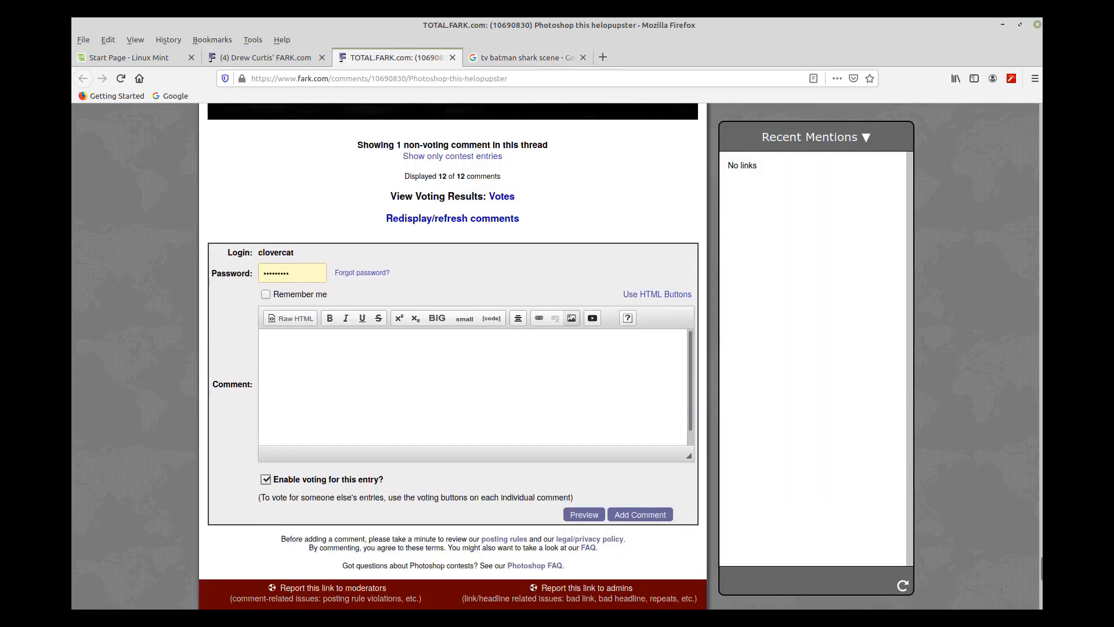
In the Fark contest thread in Firefox, upload contest96done.jpg from the contest folder and insert it into the comment
click(572, 318)
click(494, 324)
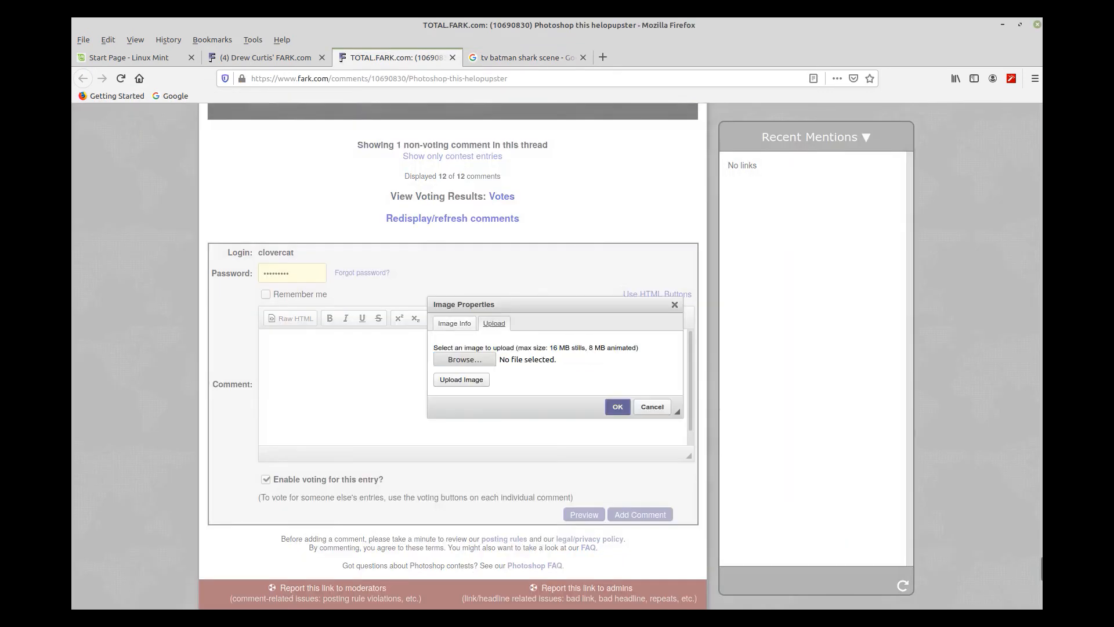
click(464, 360)
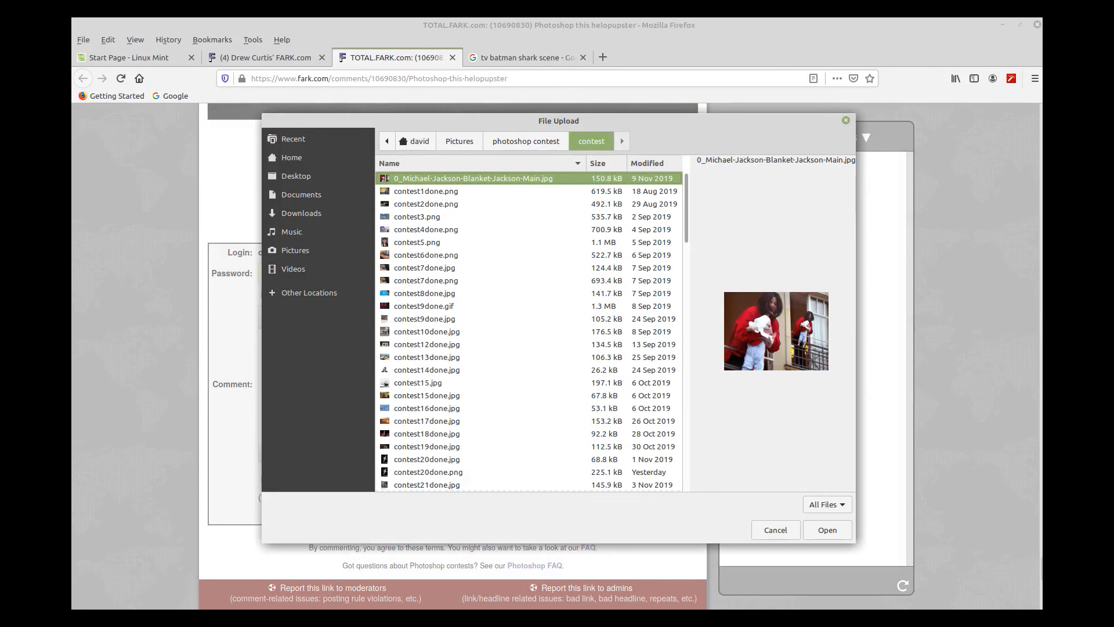
scroll(528, 331, down, 20)
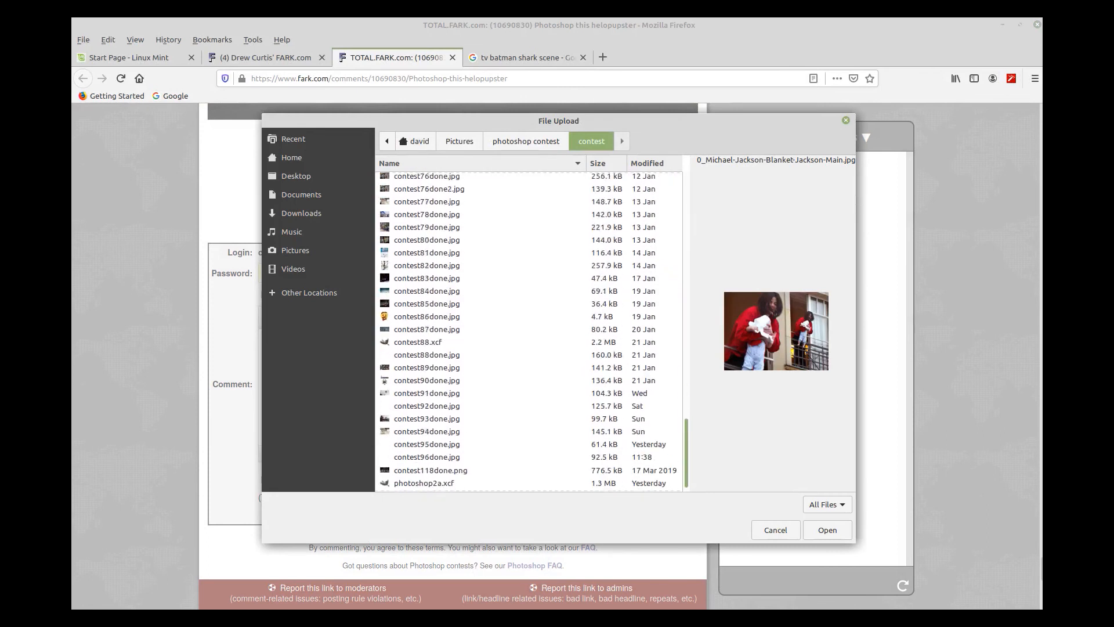
click(427, 447)
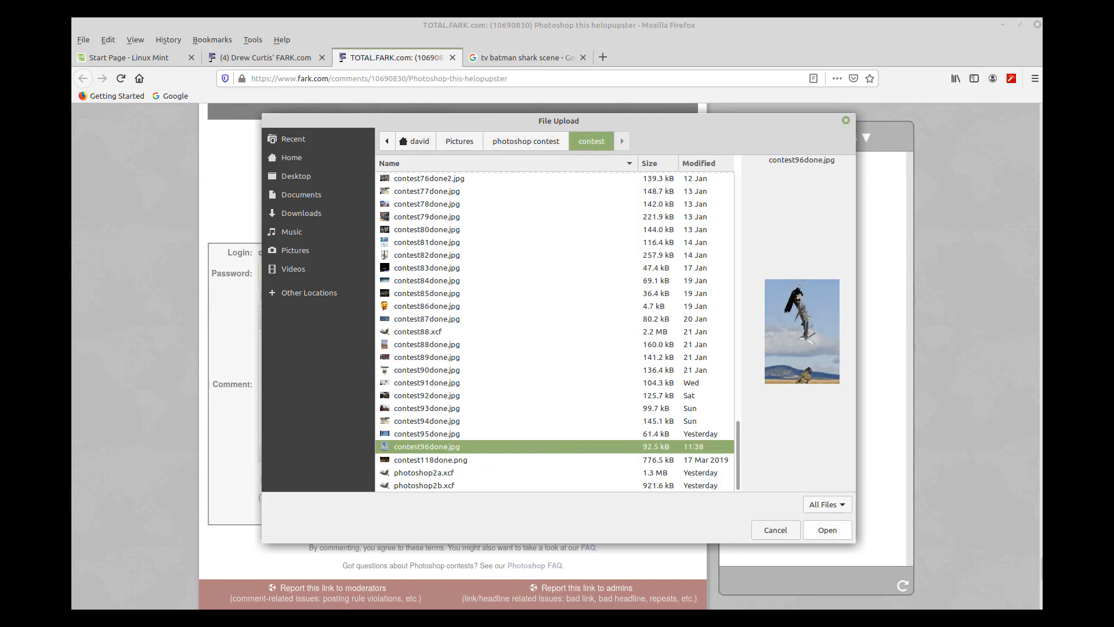
key(Return)
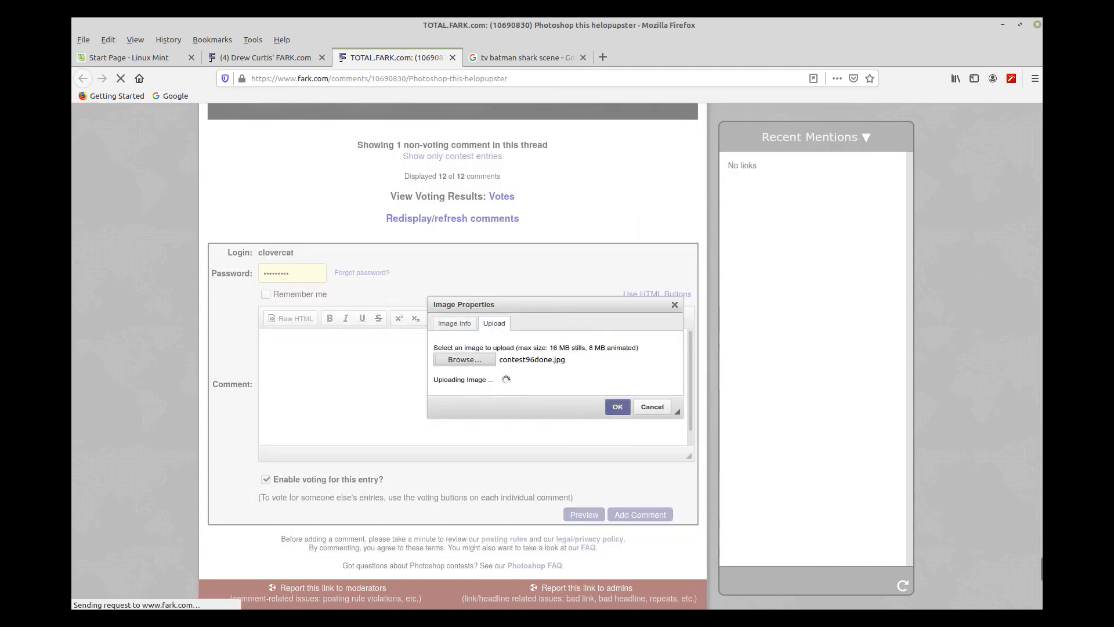
key(Return)
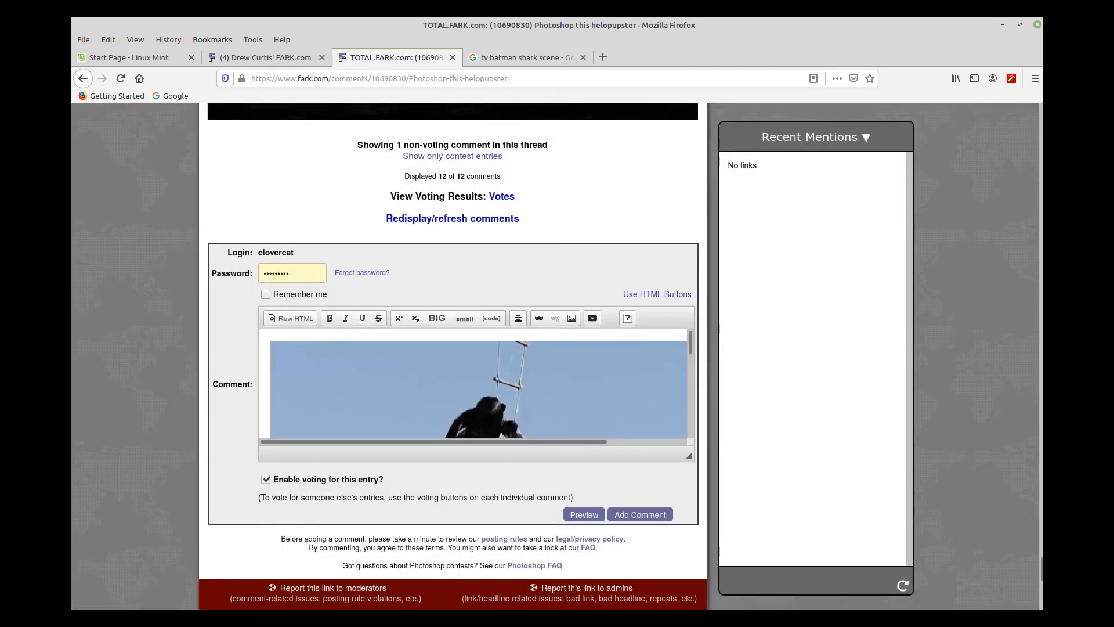
drag(690, 342, 690, 376)
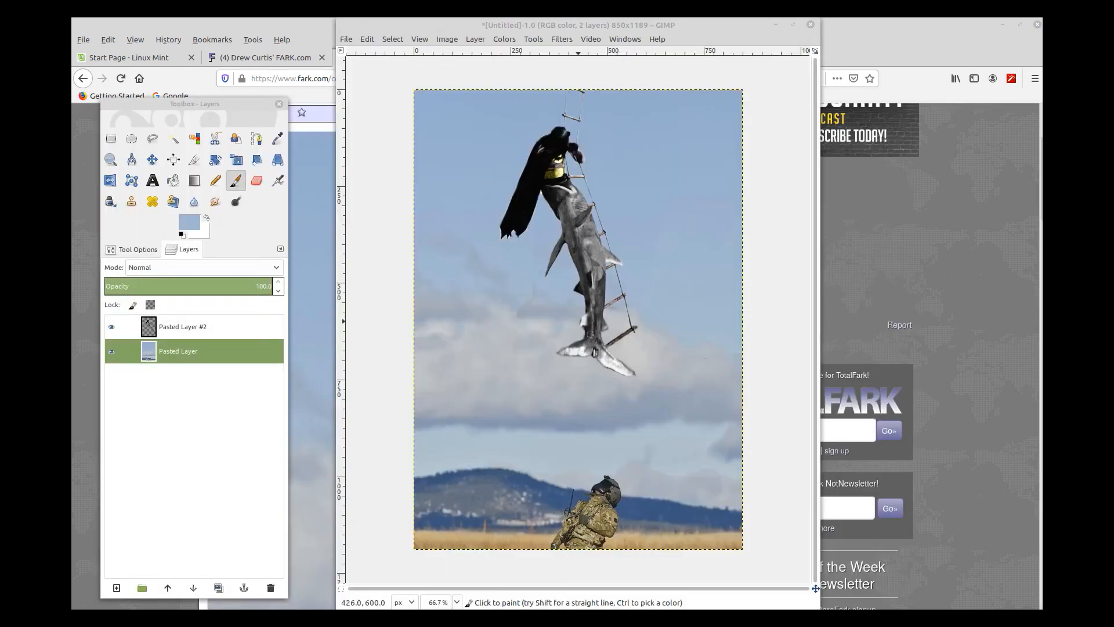
Back in GIMP, erase the white fringe around the tip of Batman's cape on Pasted Layer #2, using a size 16 Eraser
scroll(510, 237, up, 6)
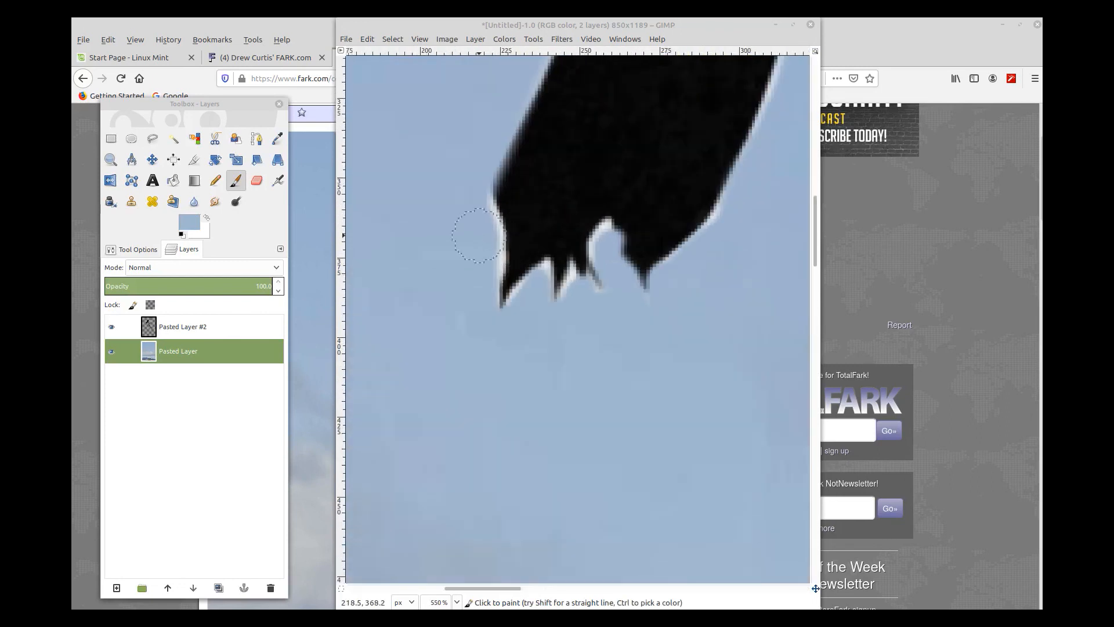
click(256, 180)
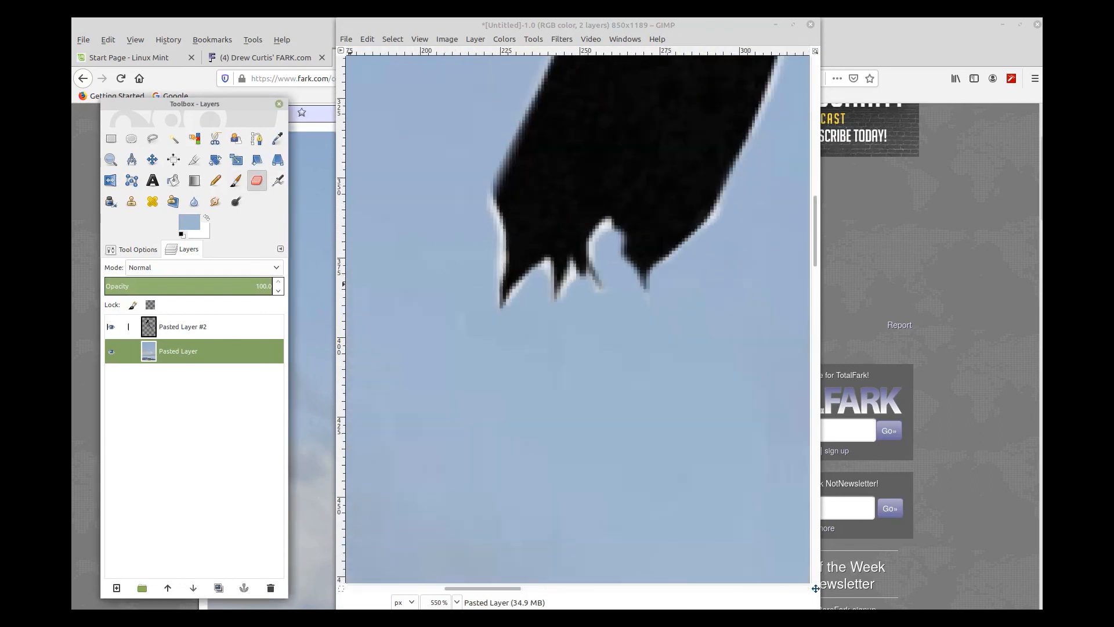
key(Page_Up)
mouse_move(471, 205)
mouse_down()
mouse_move(483, 230)
mouse_move(483, 220)
mouse_move(485, 258)
mouse_move(472, 249)
mouse_move(488, 309)
mouse_move(522, 343)
mouse_up()
mouse_move(533, 290)
mouse_down()
mouse_move(525, 296)
mouse_move(542, 288)
mouse_up()
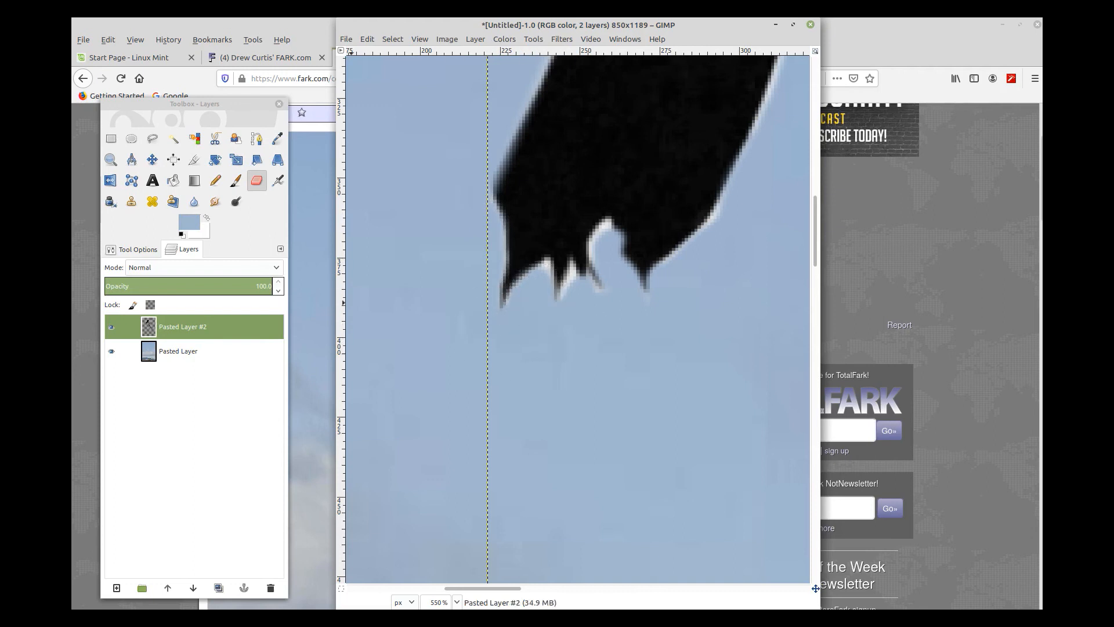
Set the Eraser size to 4 and erase the white remnants between the ragged points of the cape
click(134, 249)
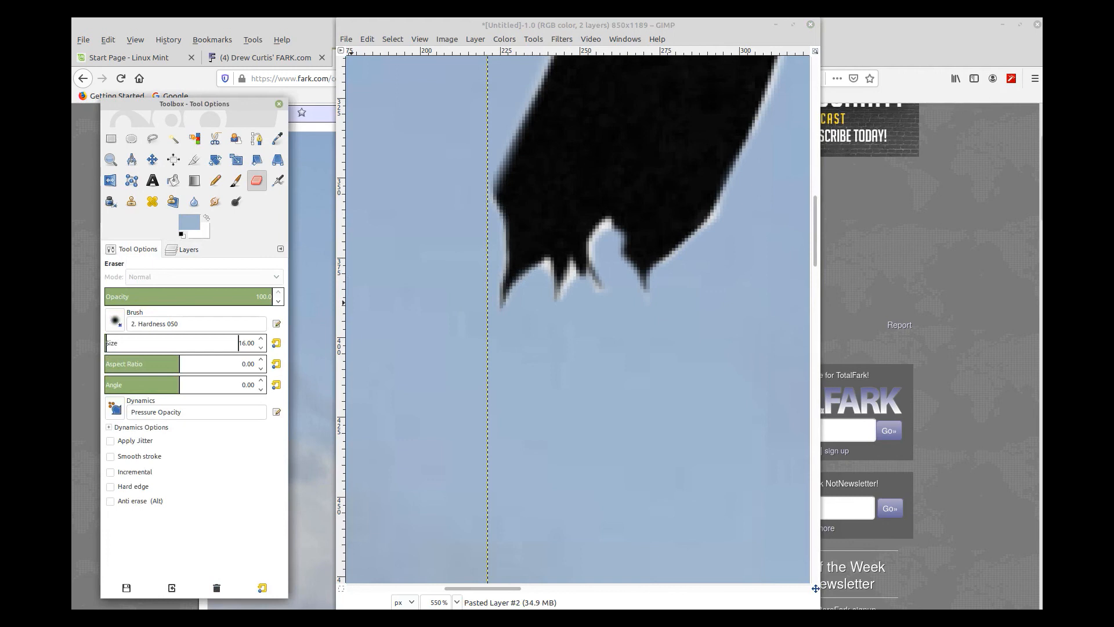
click(276, 343)
drag(538, 269, 504, 305)
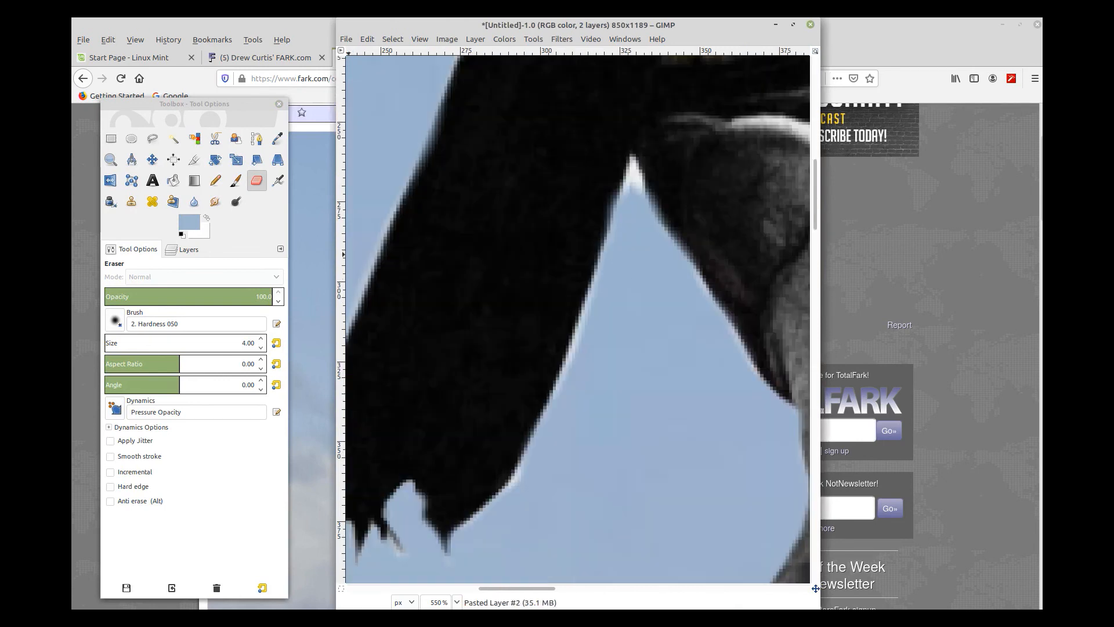
Erase the white in the gap between the cape and the shark, using Eraser sizes 4 and 18
mouse_move(658, 190)
mouse_down()
mouse_move(637, 184)
mouse_move(632, 167)
mouse_move(640, 185)
mouse_move(636, 169)
mouse_move(628, 190)
mouse_move(636, 168)
mouse_up()
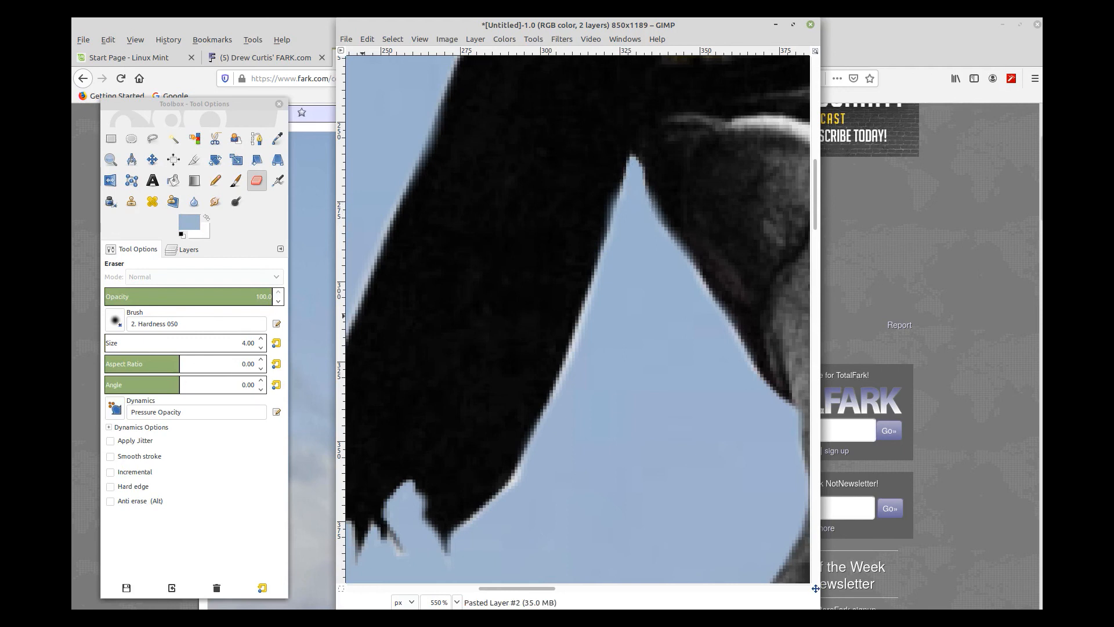
click(261, 338)
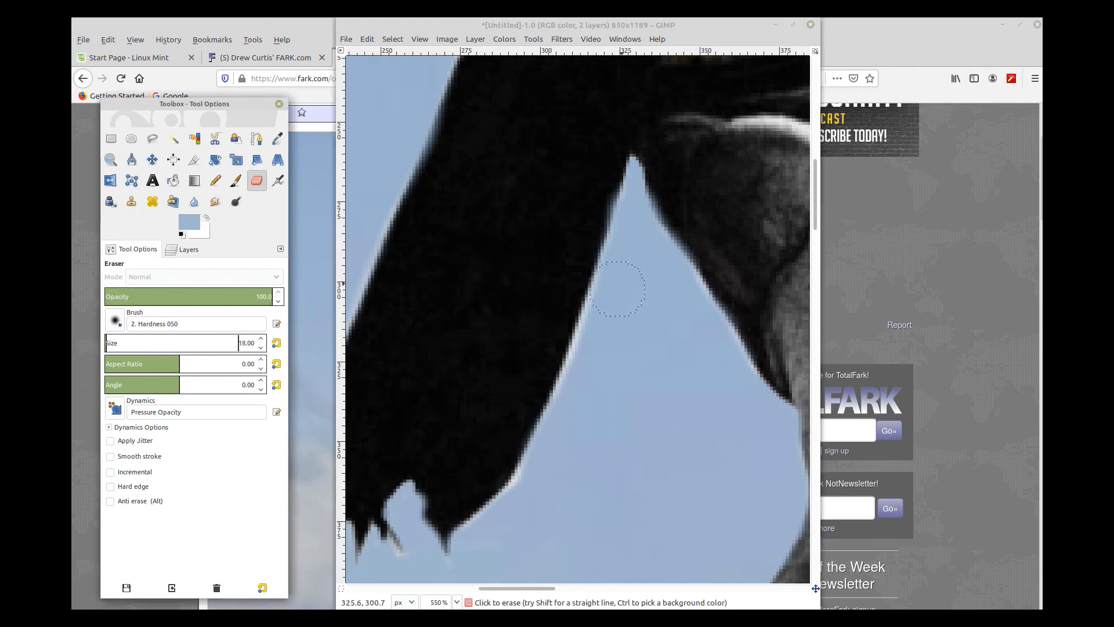
click(628, 239)
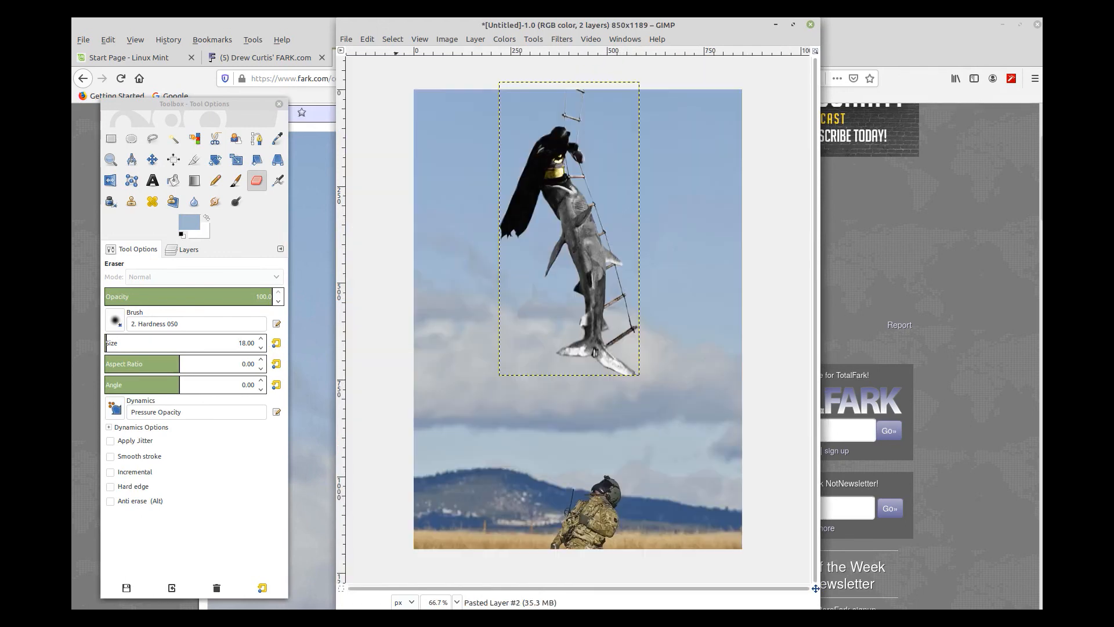
Export the image as contest96done.jpg in the contest folder, replacing the existing file, with JPEG quality 90
click(346, 39)
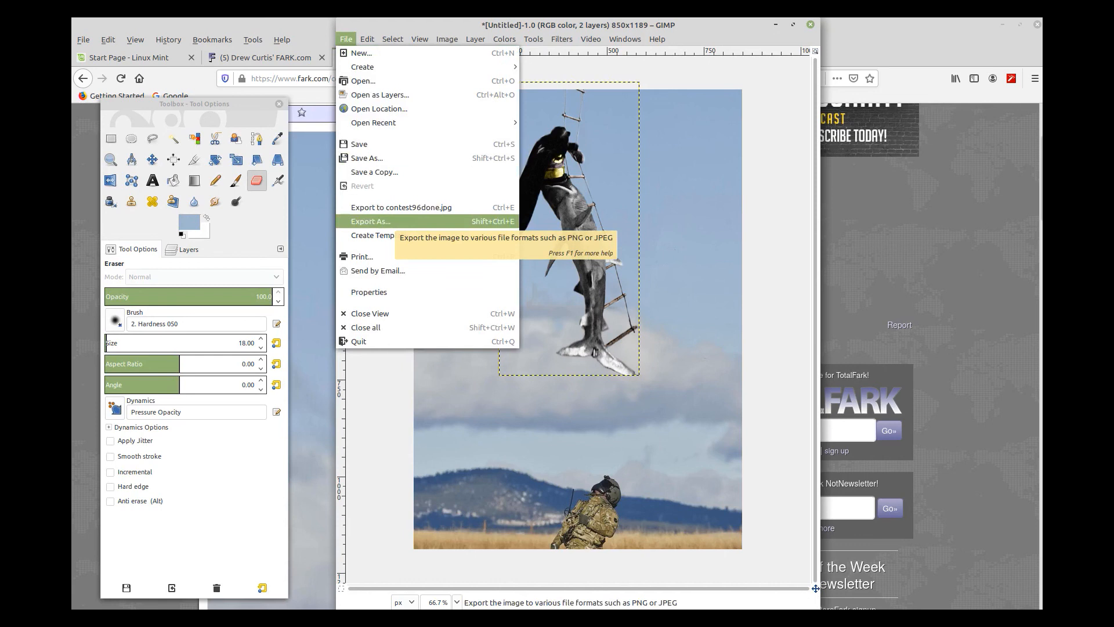
click(372, 221)
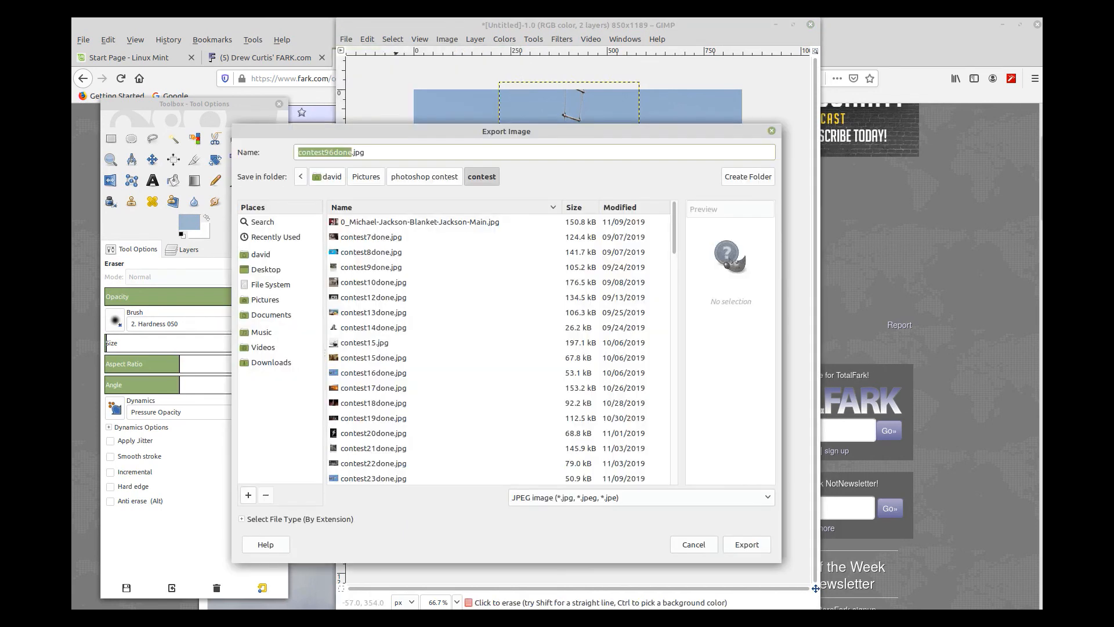
key(Return)
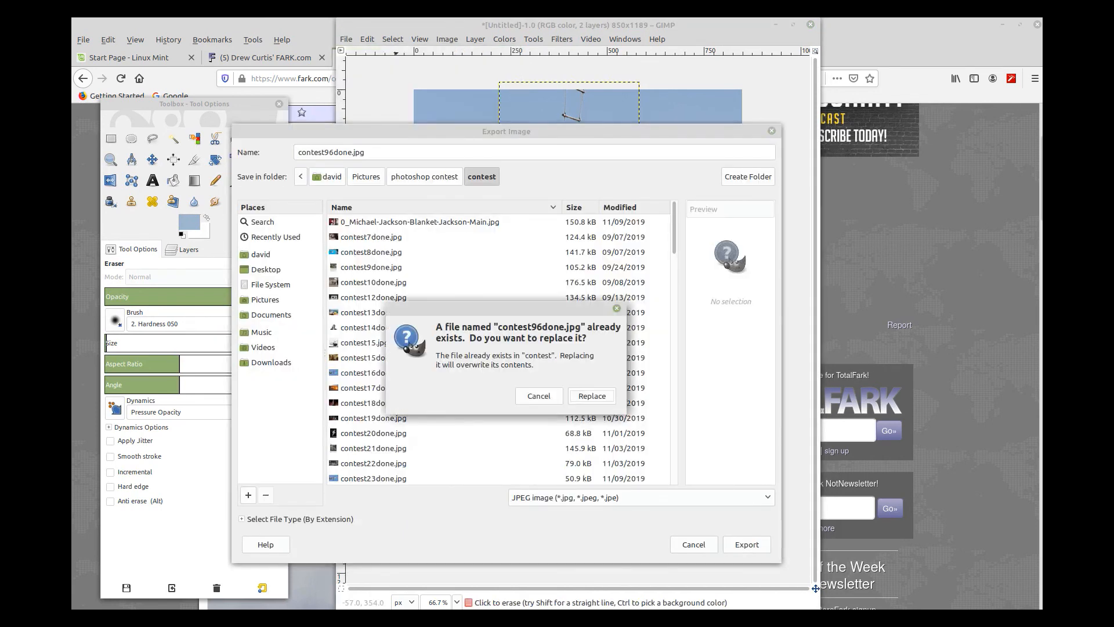
key(Return)
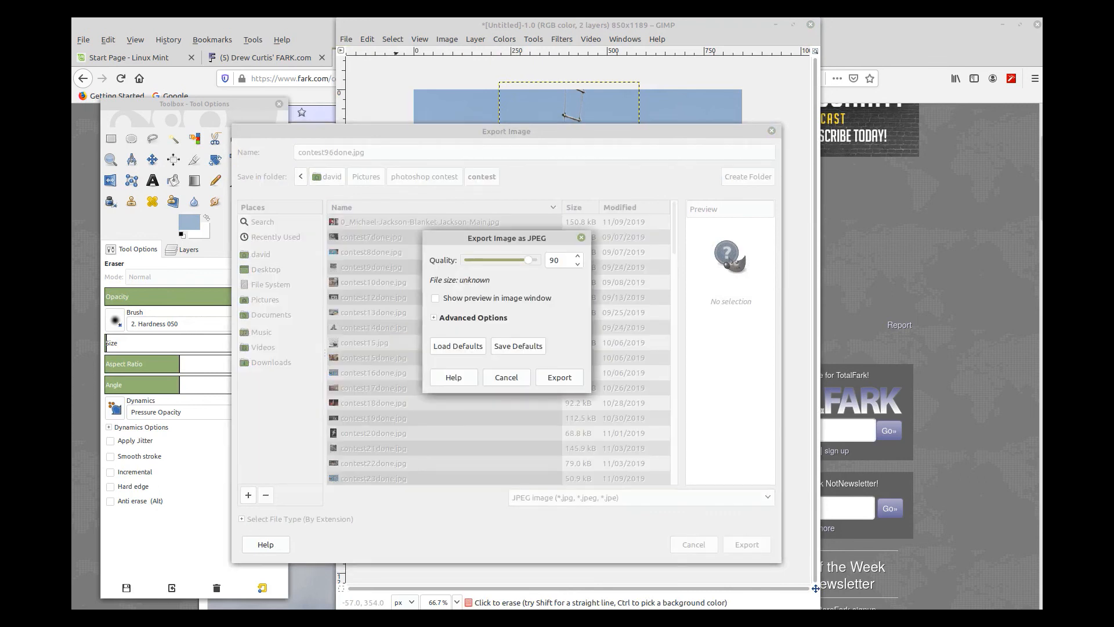
key(Return)
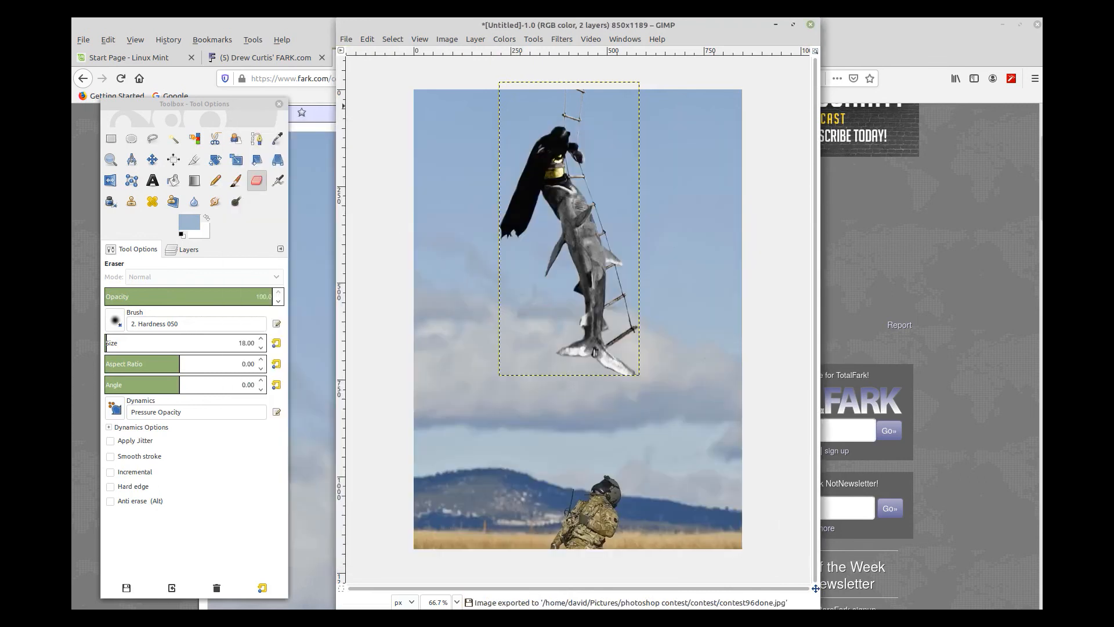
Switch to Firefox, remove the old image from the Fark comment, and cancel the post in progress by redisplaying the thread's comments
key(alt+Tab)
scroll(452, 354, down, 10)
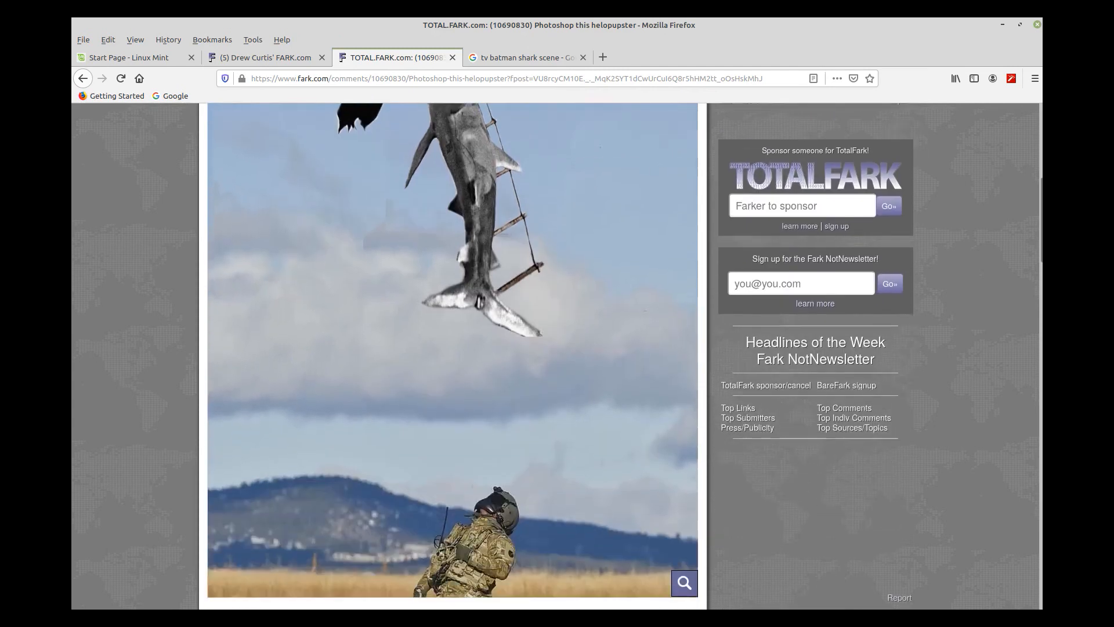
scroll(452, 354, down, 6)
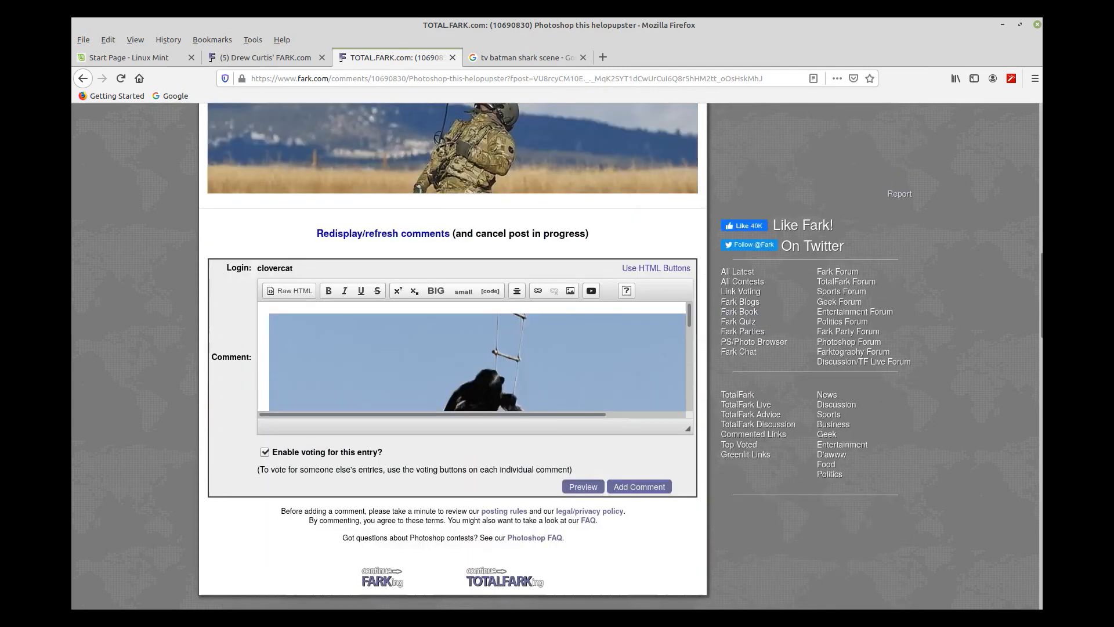
click(477, 361)
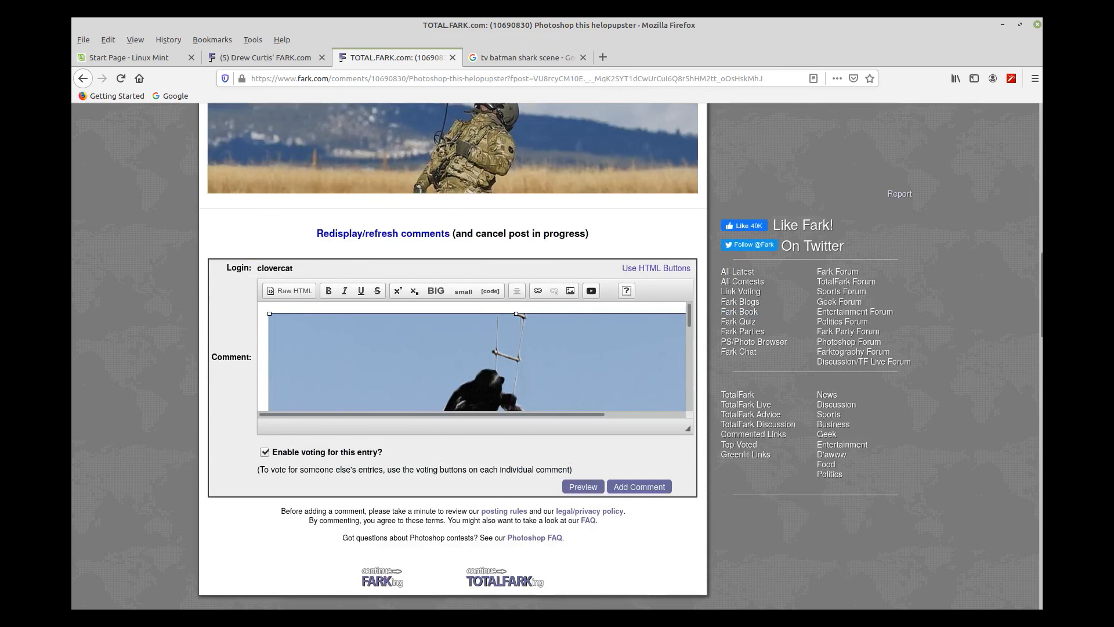
key(Delete)
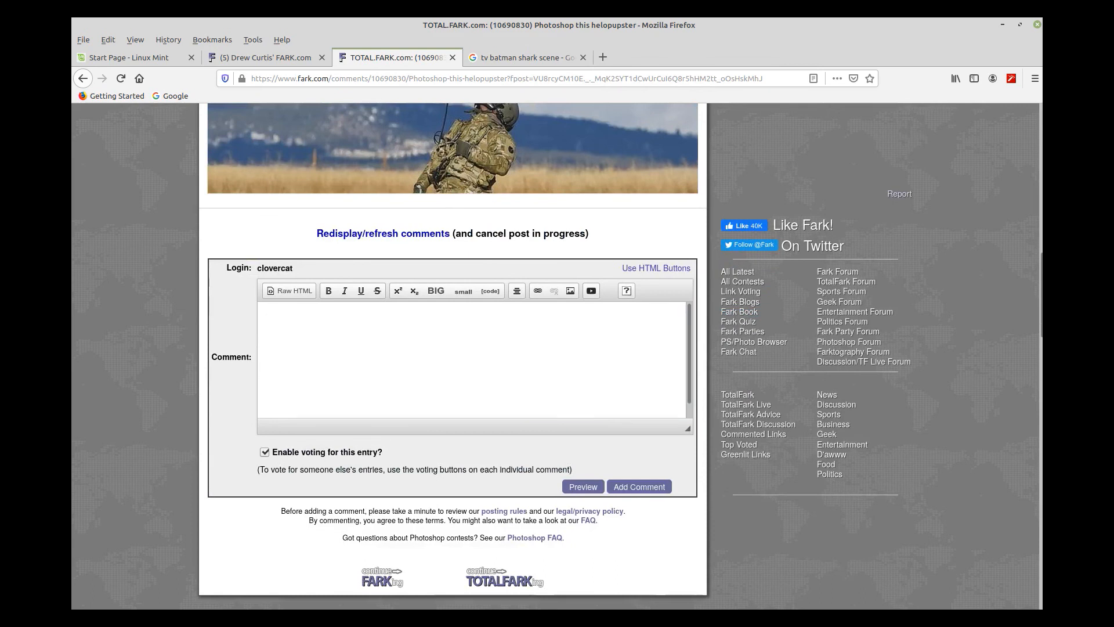
scroll(383, 266, up, 1)
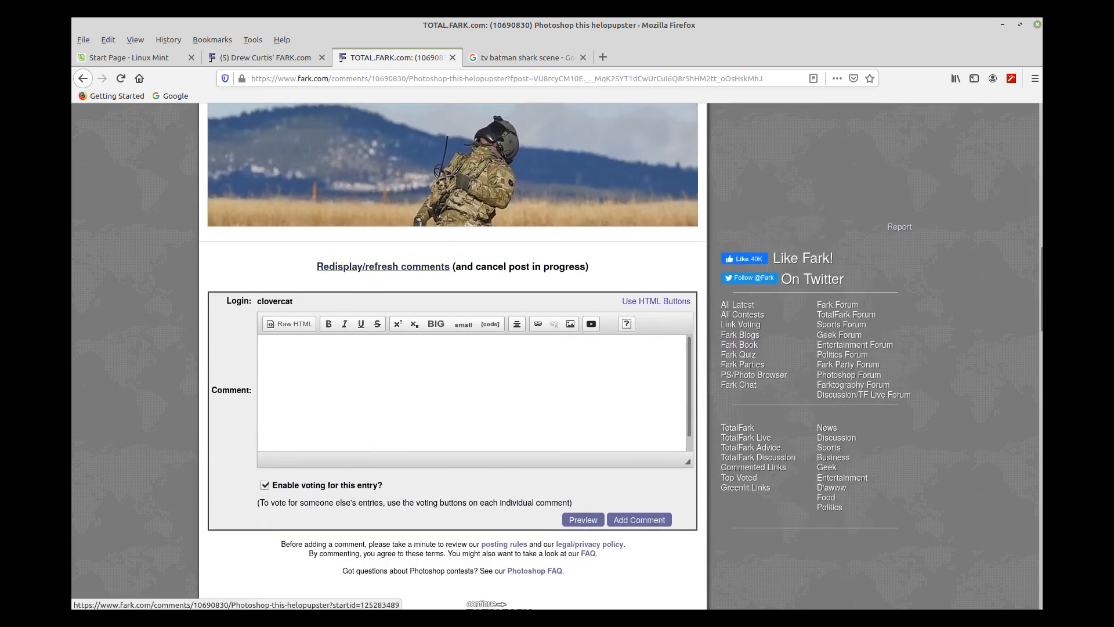
click(383, 266)
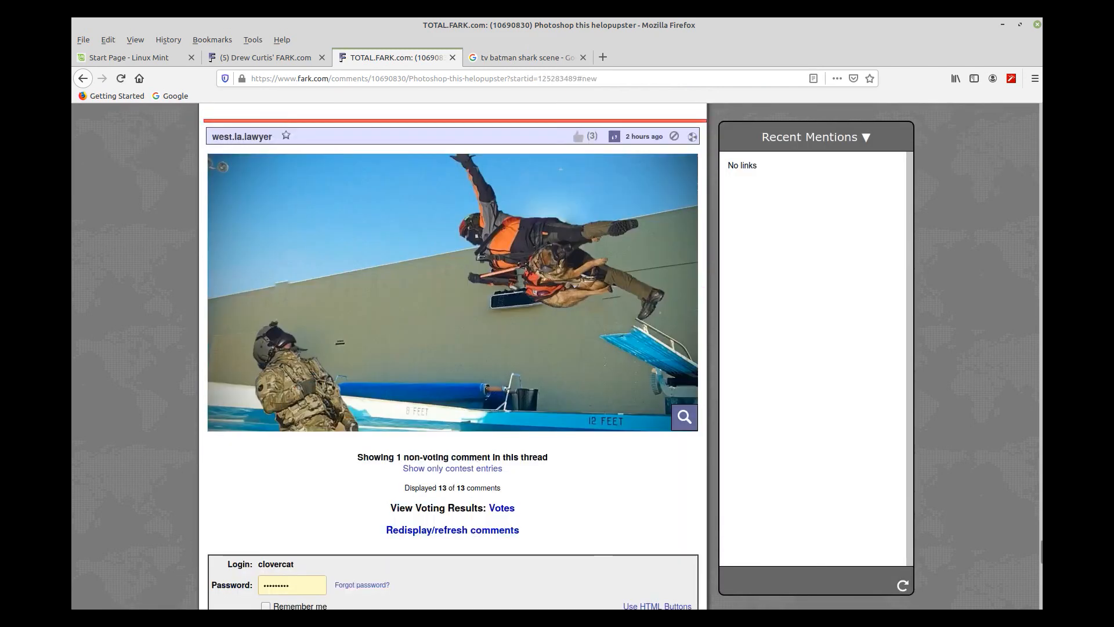
Enable voting for the new entry and insert contest96done.jpg from the contest folder into the comment as an uploaded image
scroll(452, 348, down, 4)
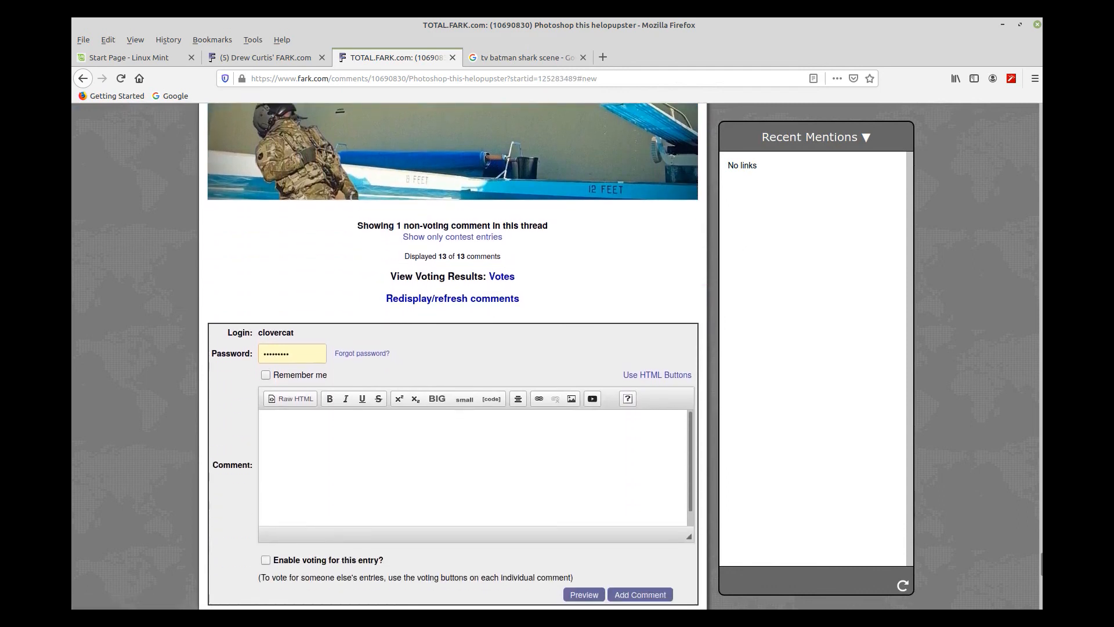
click(265, 560)
click(572, 399)
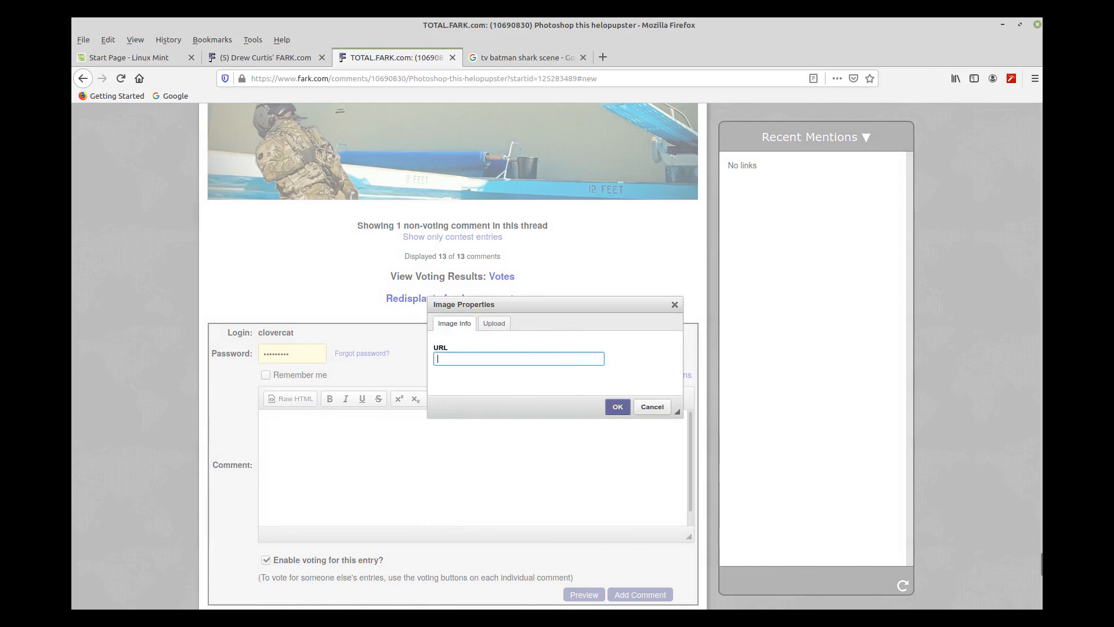
click(494, 323)
click(464, 359)
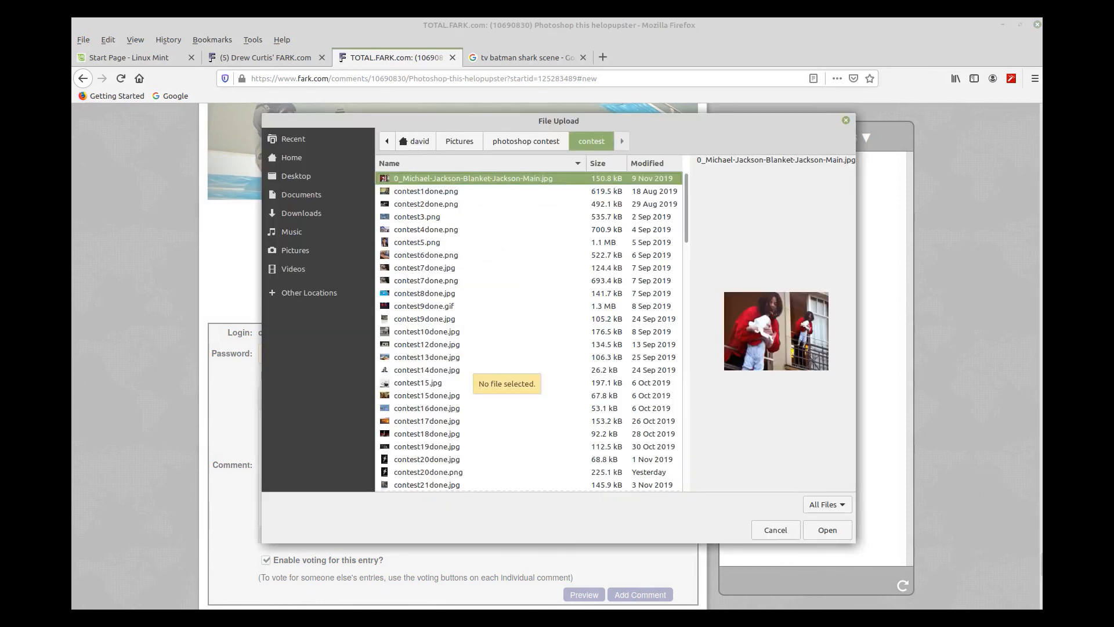
scroll(465, 359, down, 20)
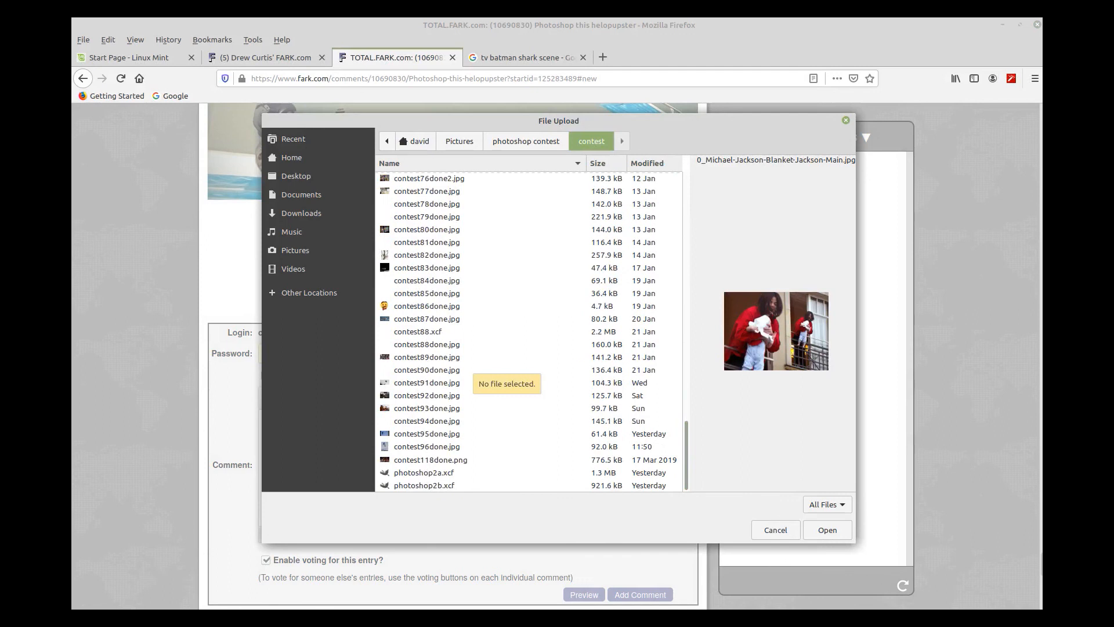
click(427, 446)
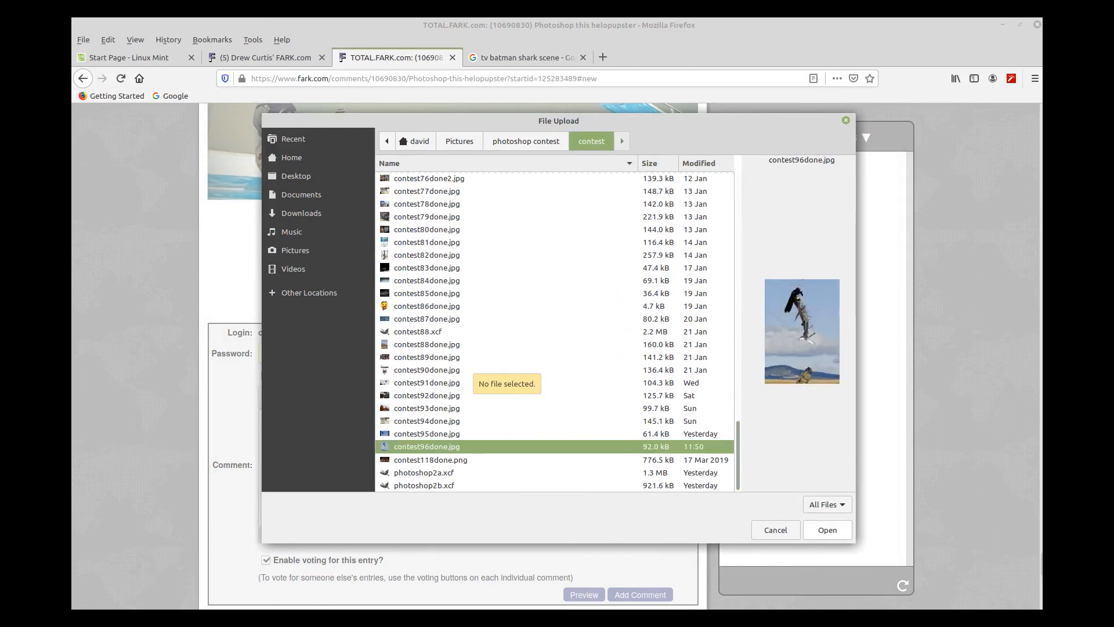
key(Return)
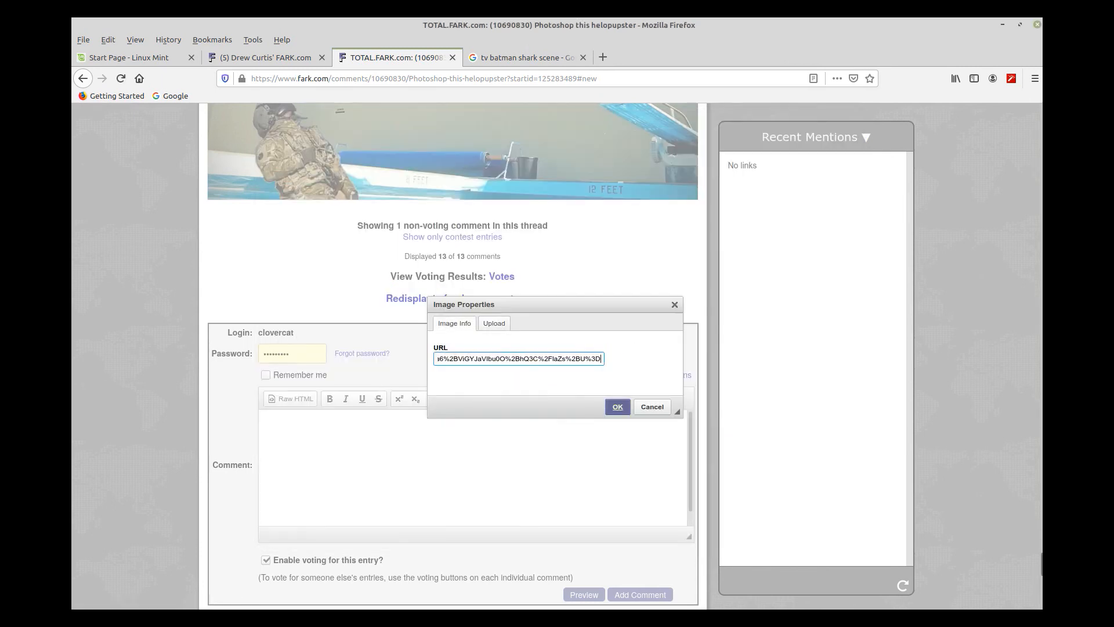
key(Return)
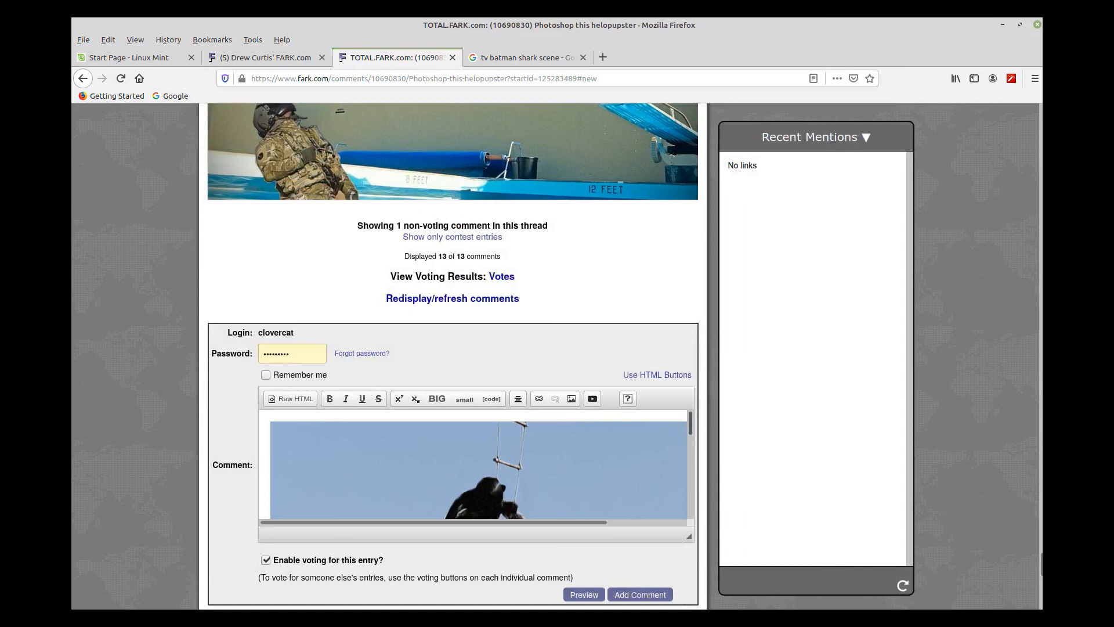
Look over the inserted image in the comment and preview the contest entry
scroll(473, 465, down, 3)
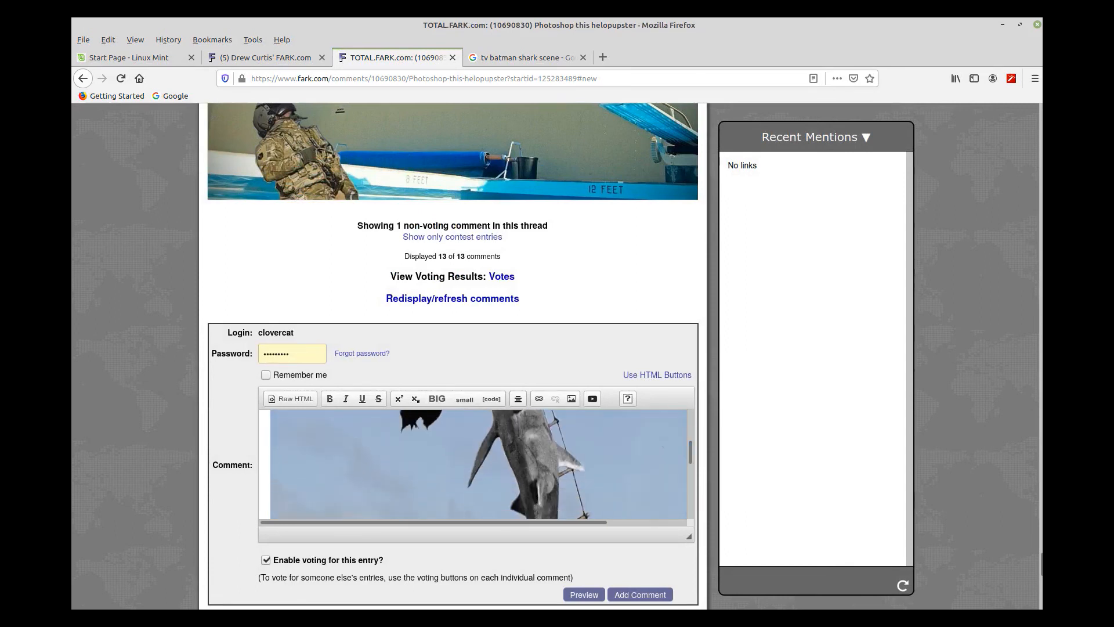
scroll(473, 464, down, 5)
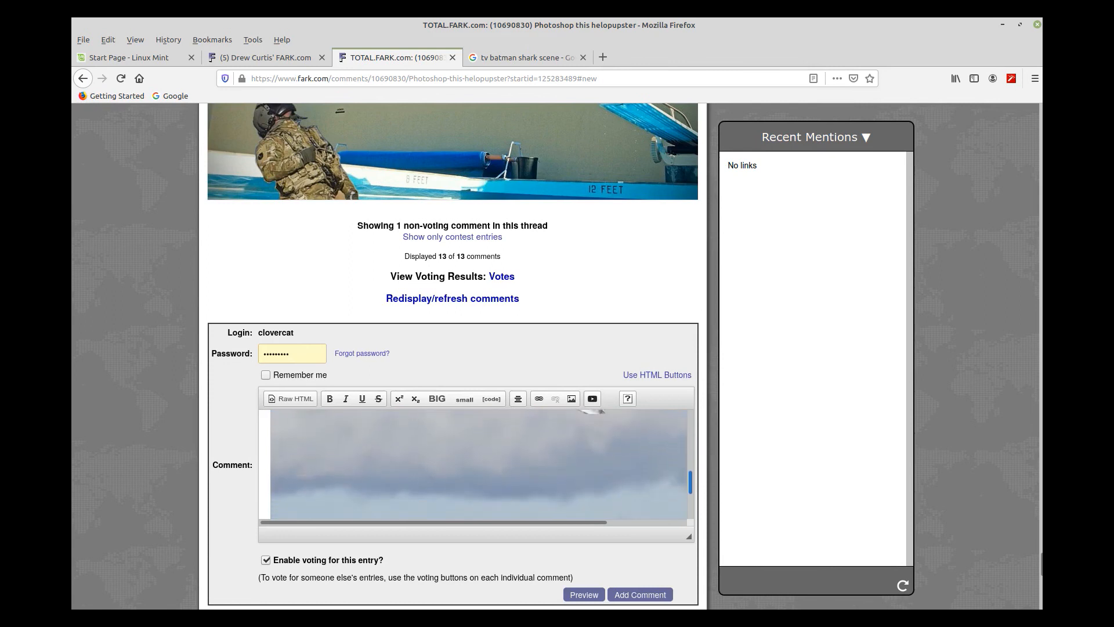
scroll(473, 464, up, 5)
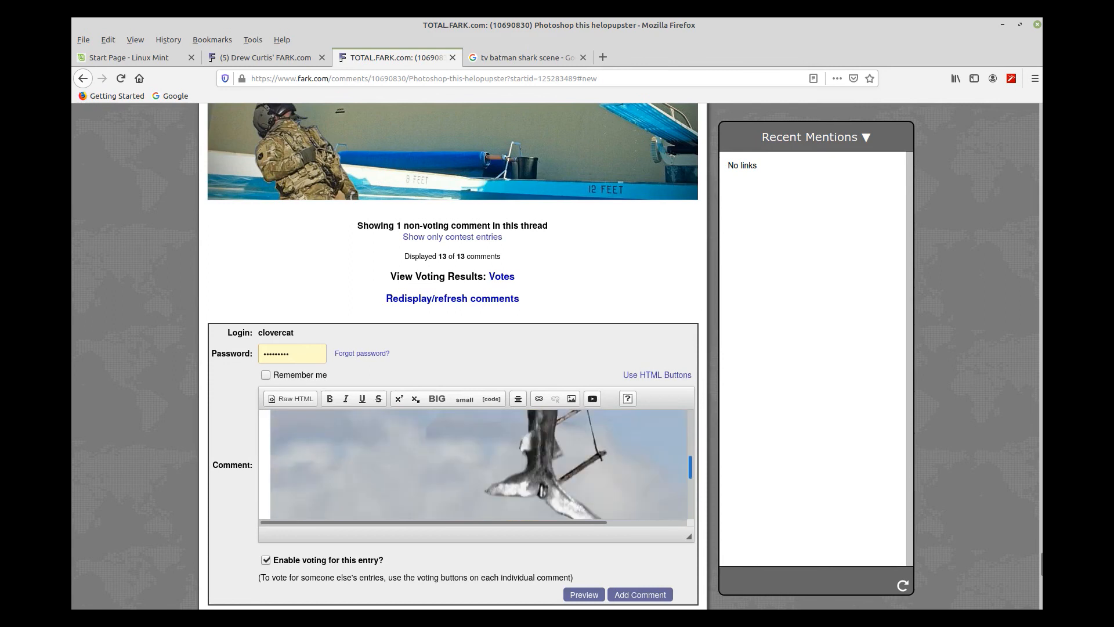
scroll(473, 464, up, 3)
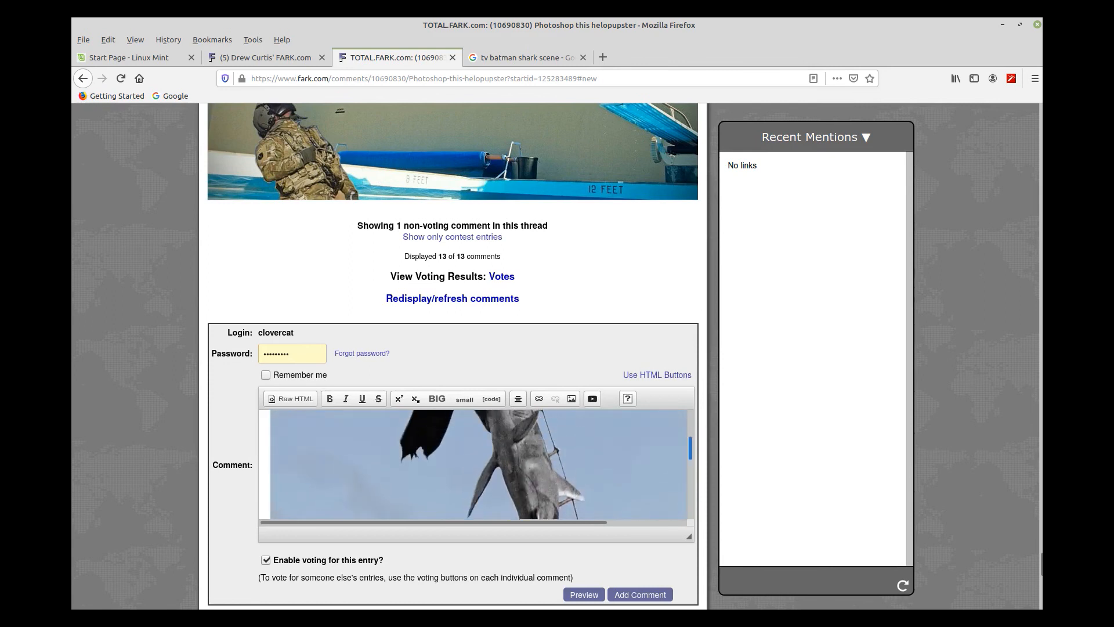
scroll(473, 464, up, 3)
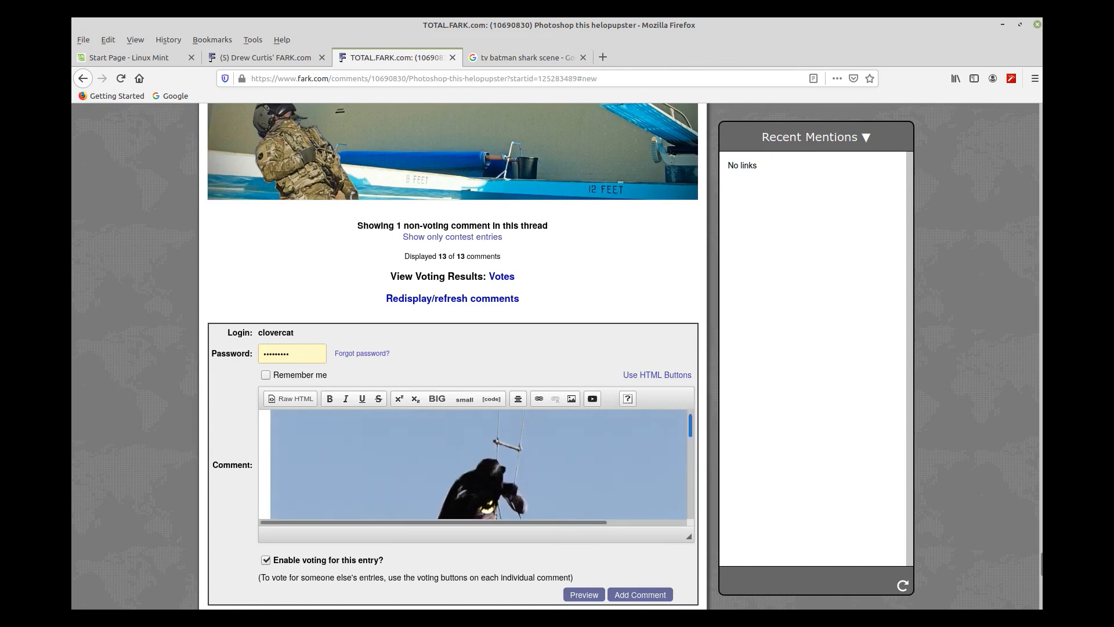
scroll(473, 464, down, 2)
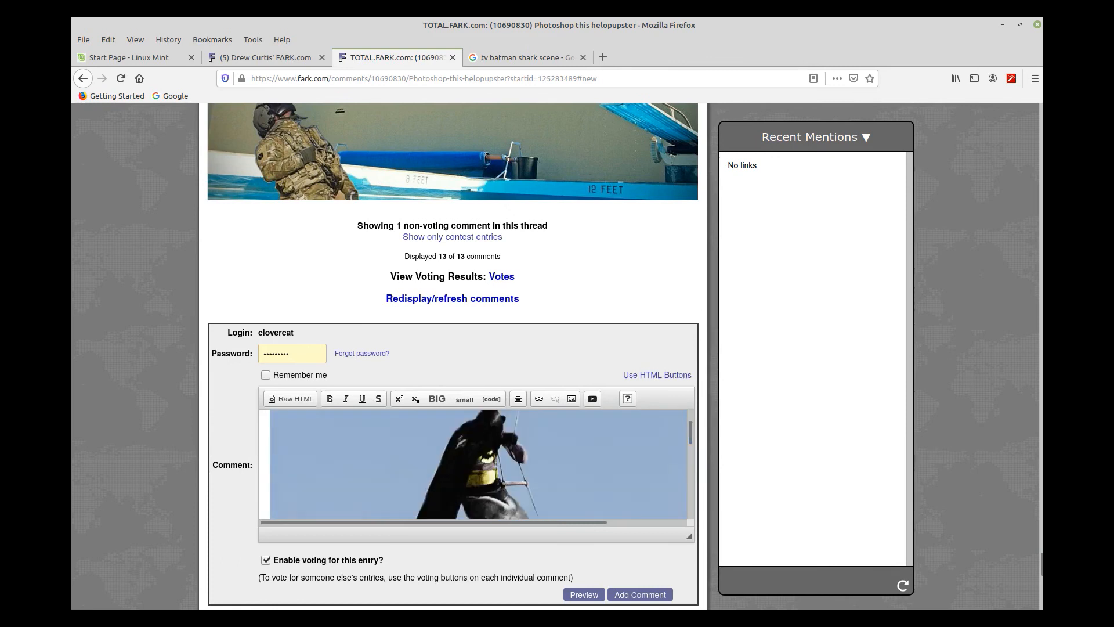
scroll(452, 354, down, 2)
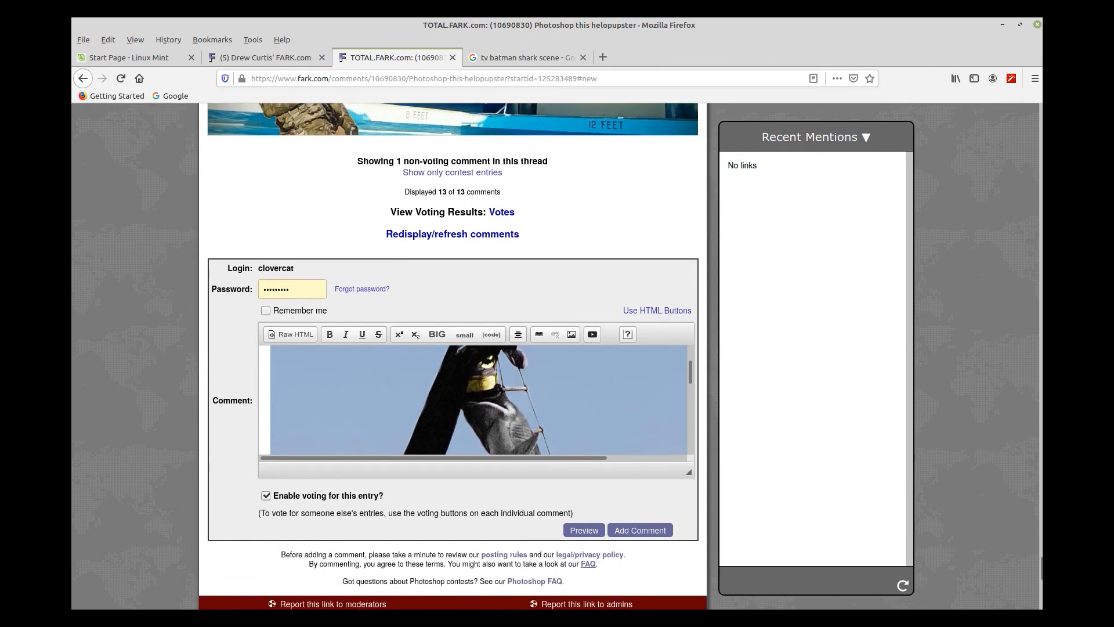
click(583, 528)
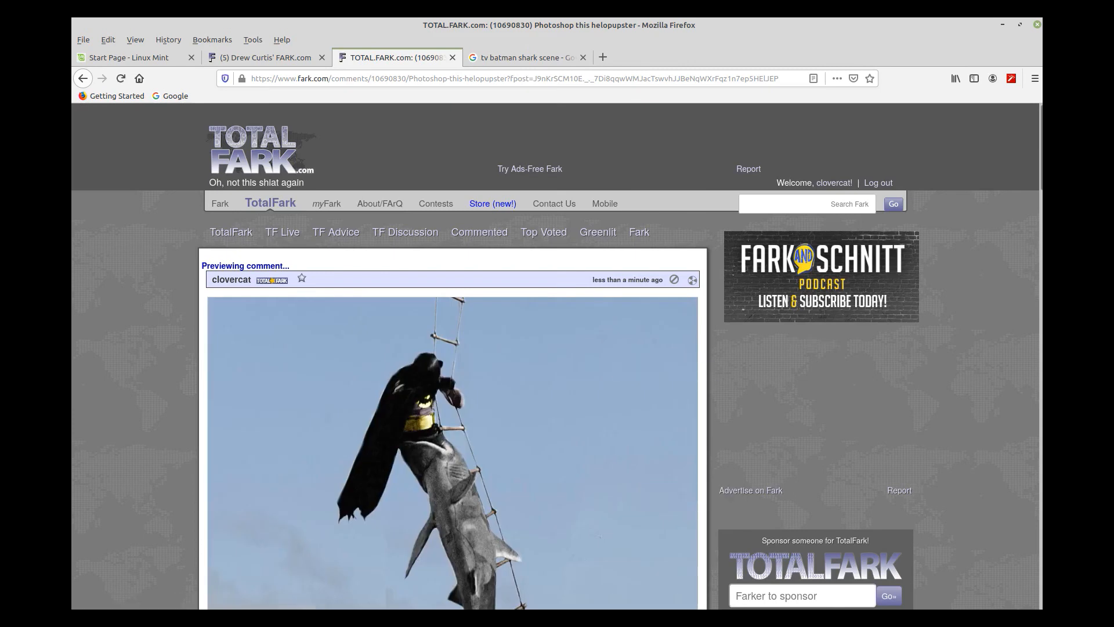
Check the previewed Batman shark image, post the comment as a contest entry, and view it in the thread
scroll(607, 406, down, 5)
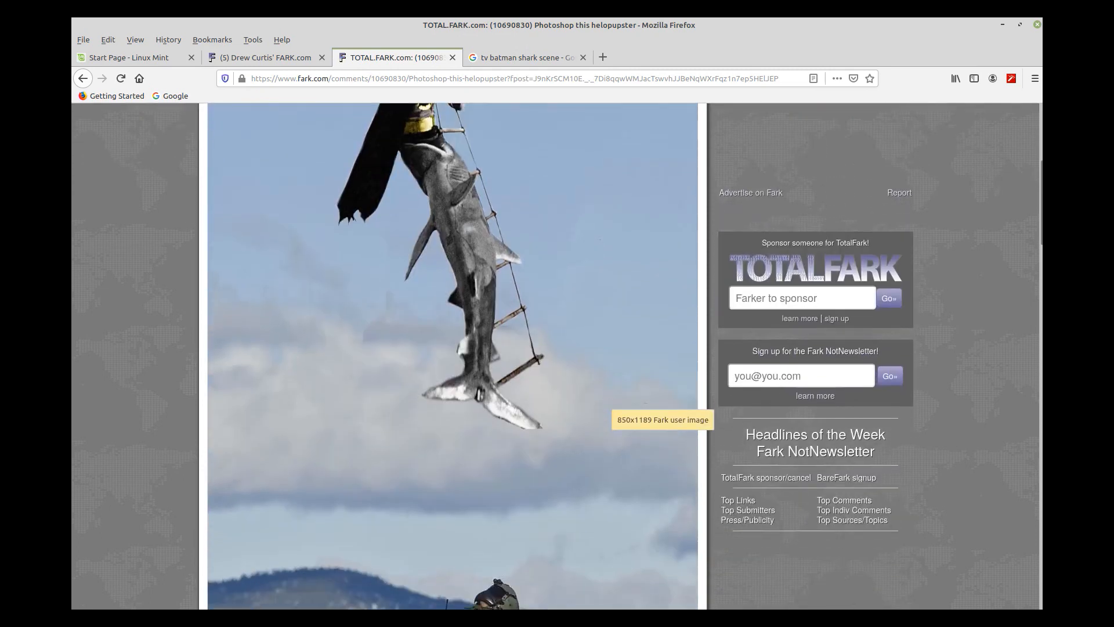
scroll(606, 407, down, 1)
scroll(606, 406, down, 3)
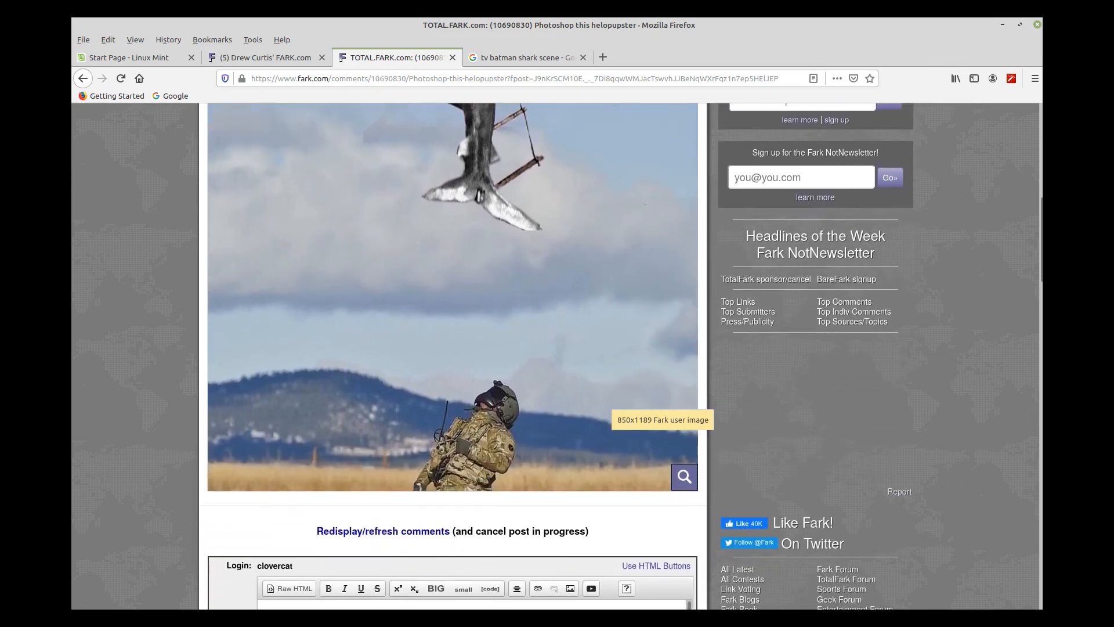
scroll(606, 406, up, 6)
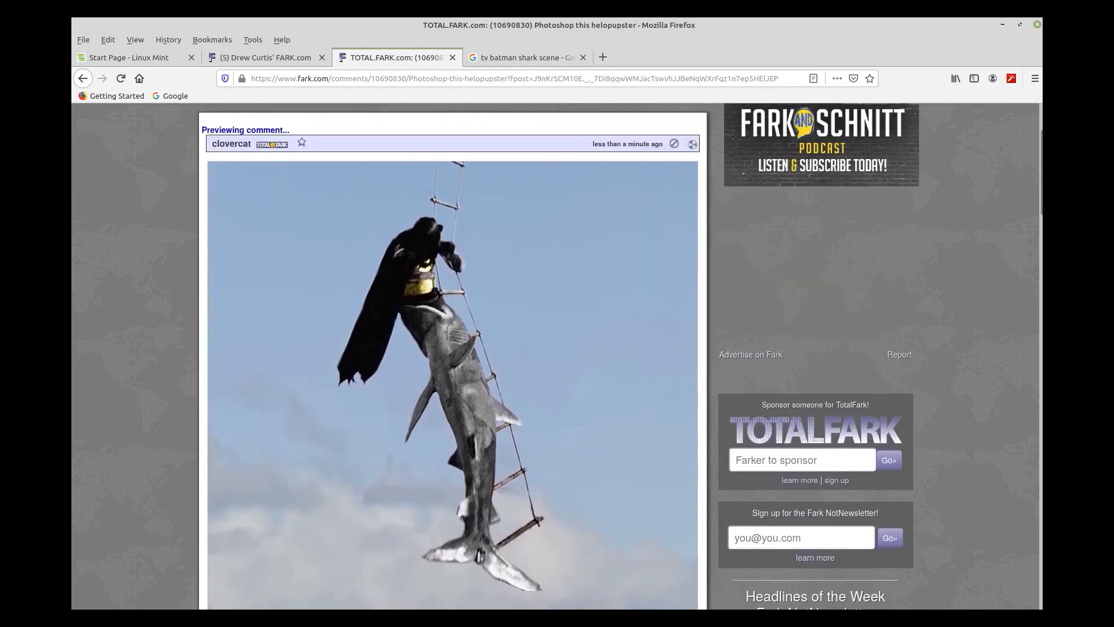
scroll(452, 348, down, 10)
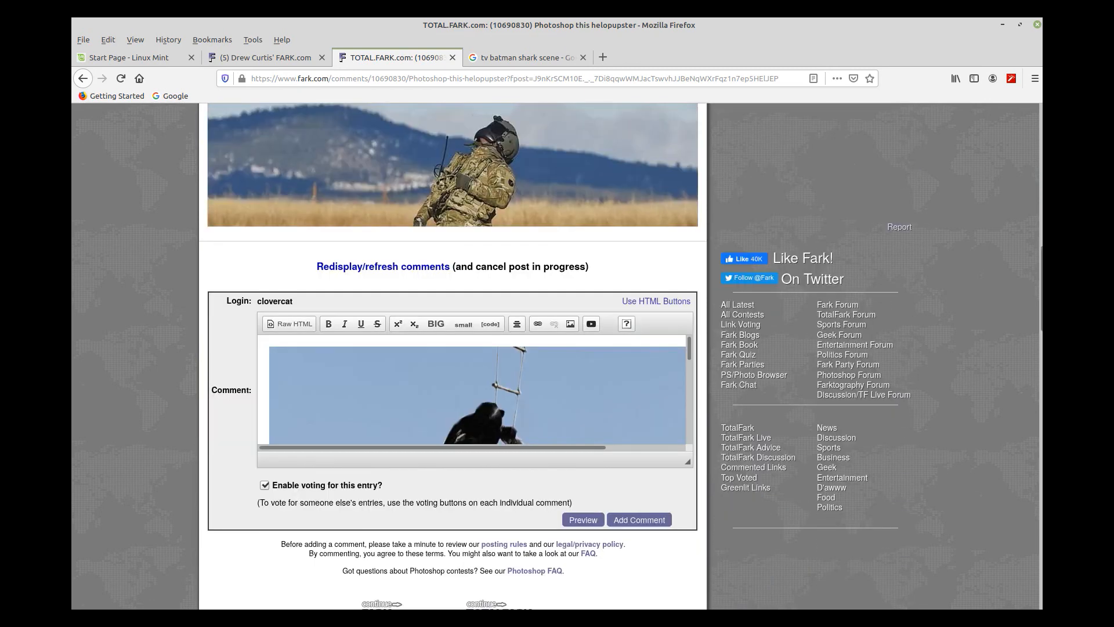
click(639, 520)
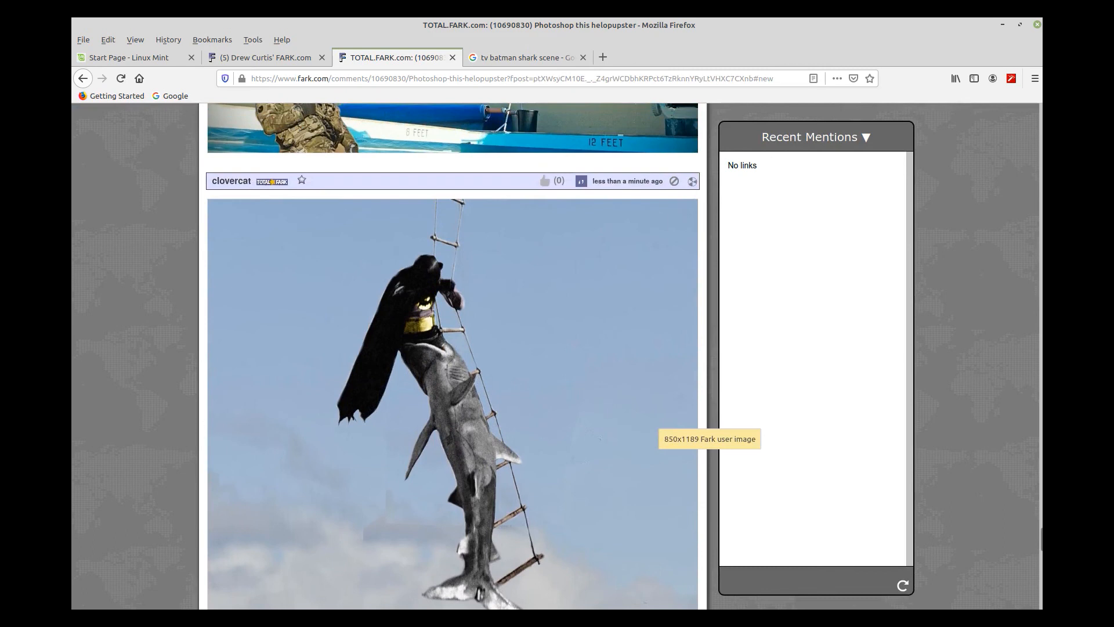
scroll(453, 355, down, 5)
scroll(453, 355, up, 3)
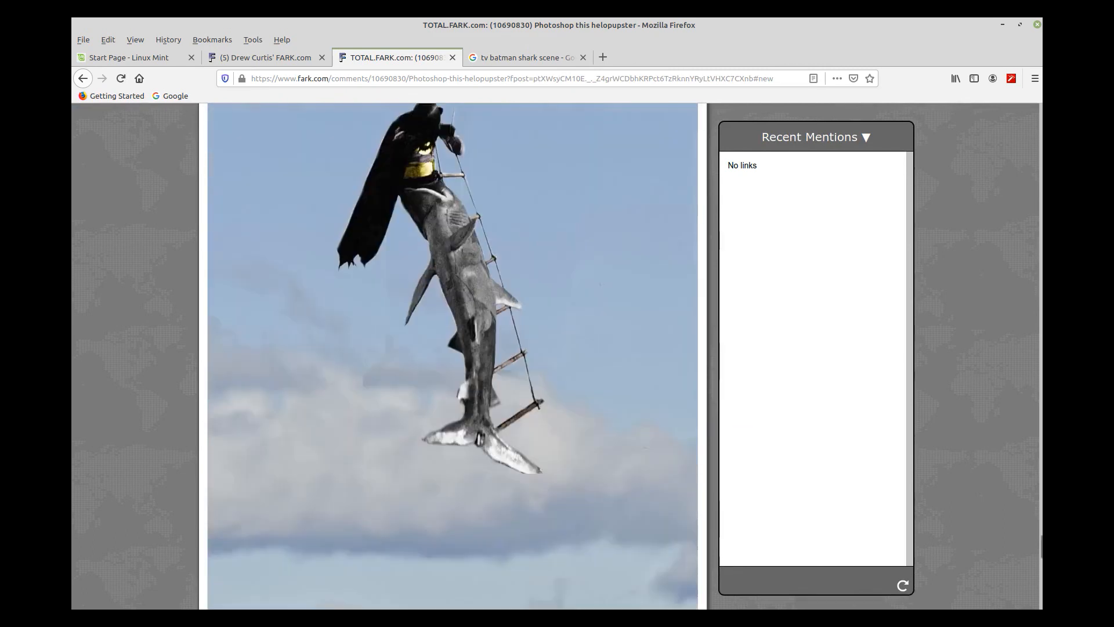
scroll(453, 356, up, 3)
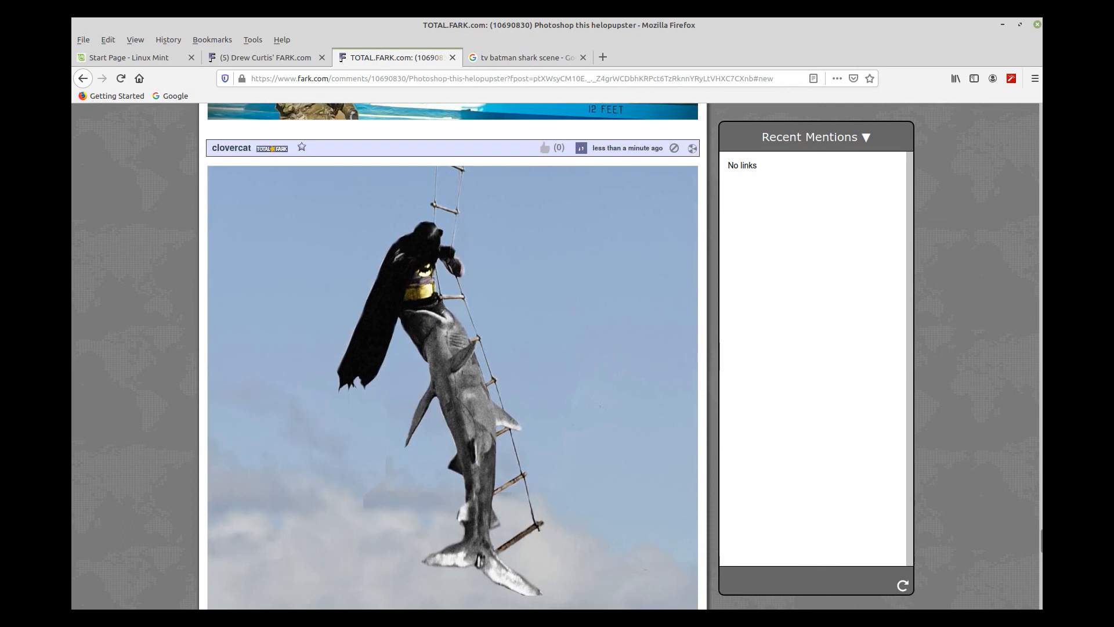
scroll(544, 141, down, 1)
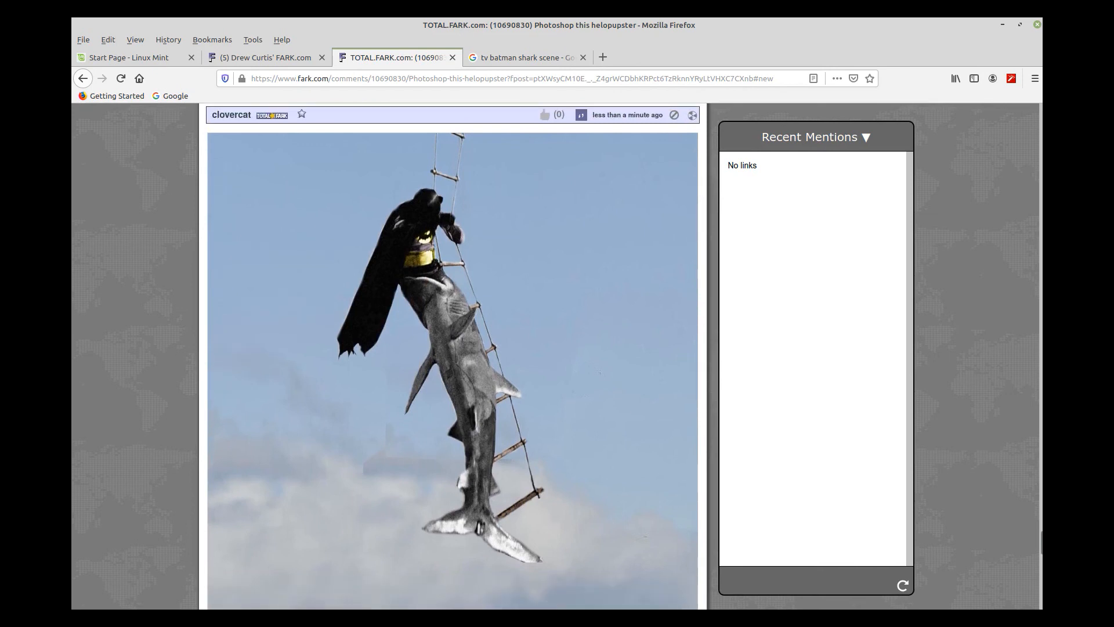